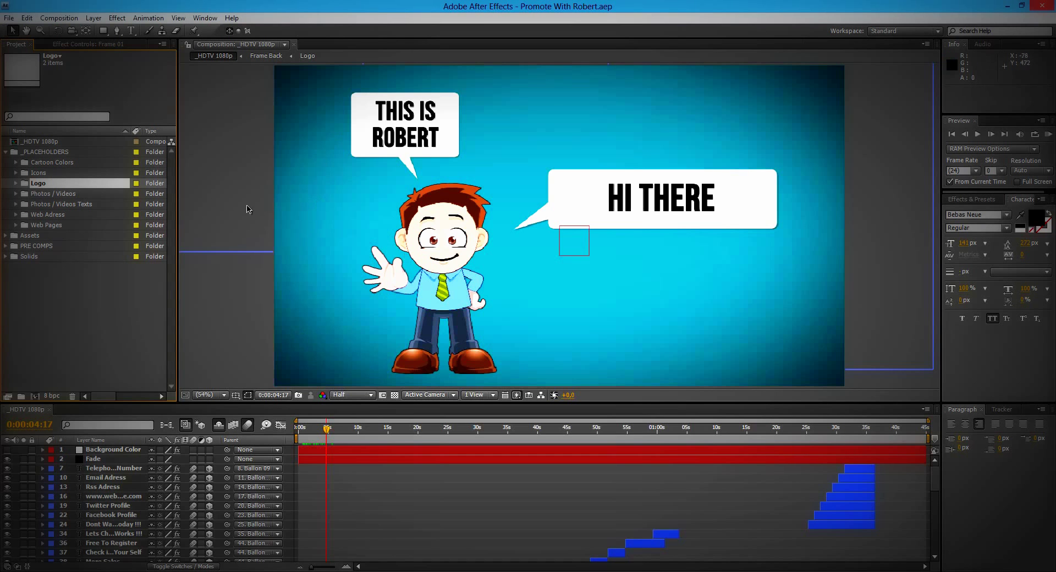
# Examine the contents of the Assets, PRE COMPS and Solids folders in the project, collapsing each one again
pyautogui.click(31, 237)
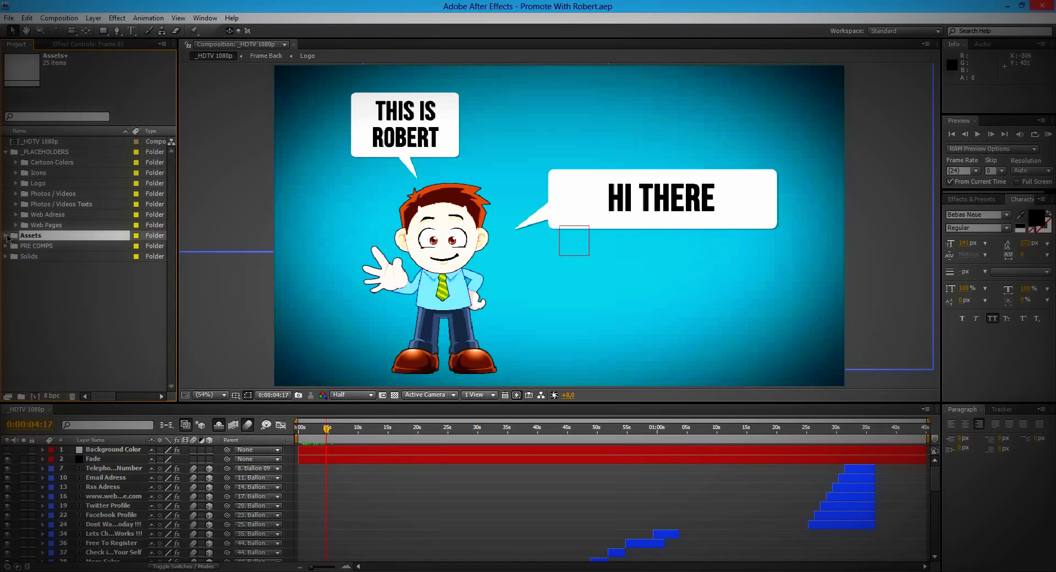
pyautogui.click(6, 236)
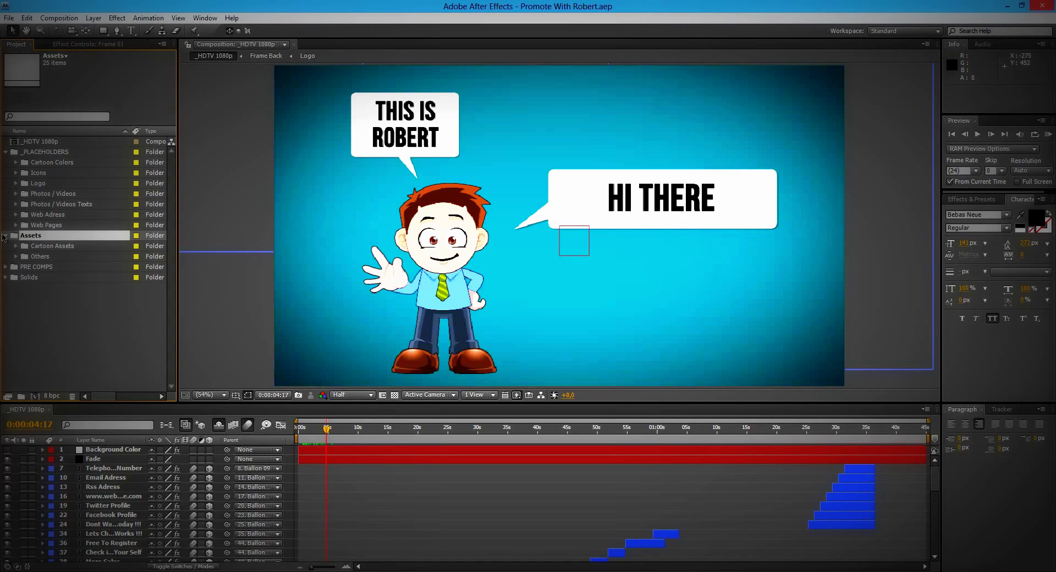
pyautogui.click(6, 235)
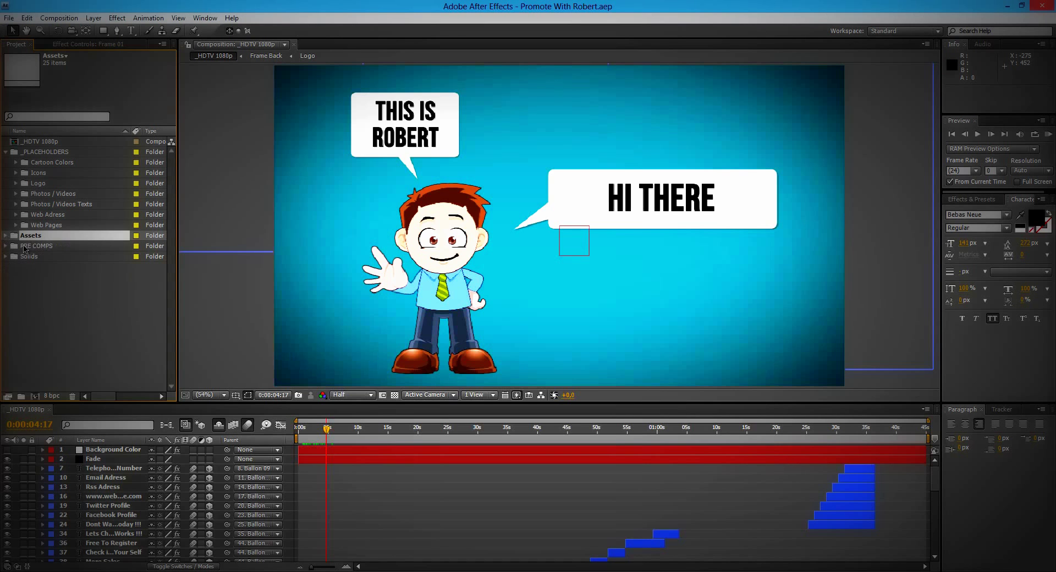
pyautogui.click(27, 246)
pyautogui.click(6, 245)
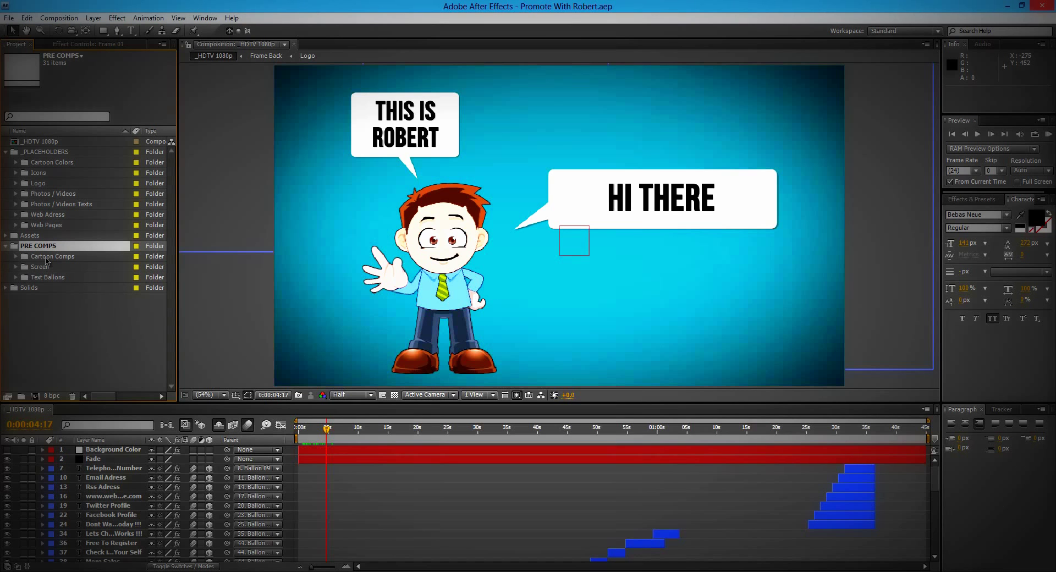
pyautogui.click(6, 246)
pyautogui.click(19, 257)
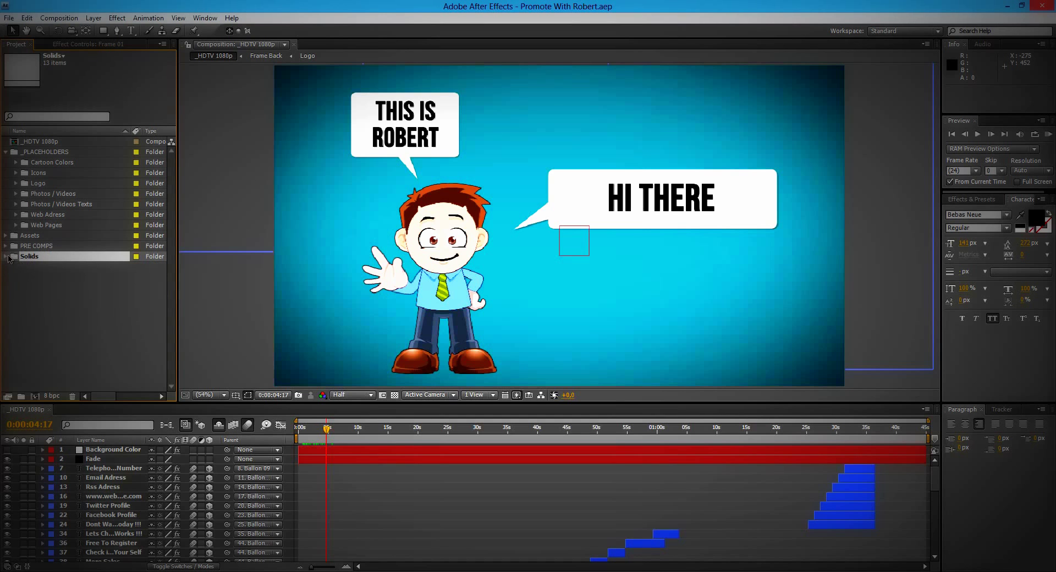
pyautogui.click(6, 256)
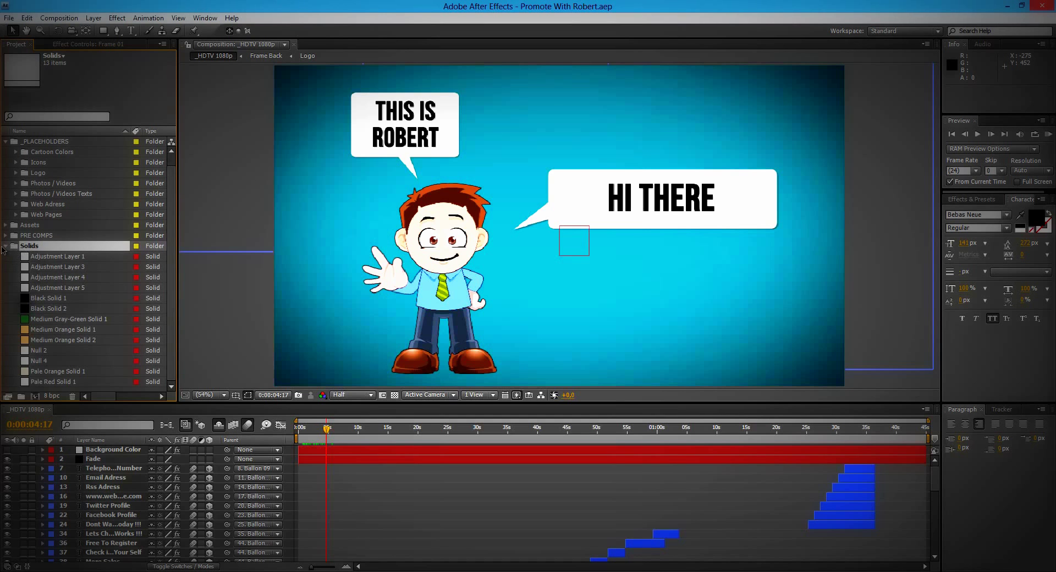
pyautogui.click(6, 247)
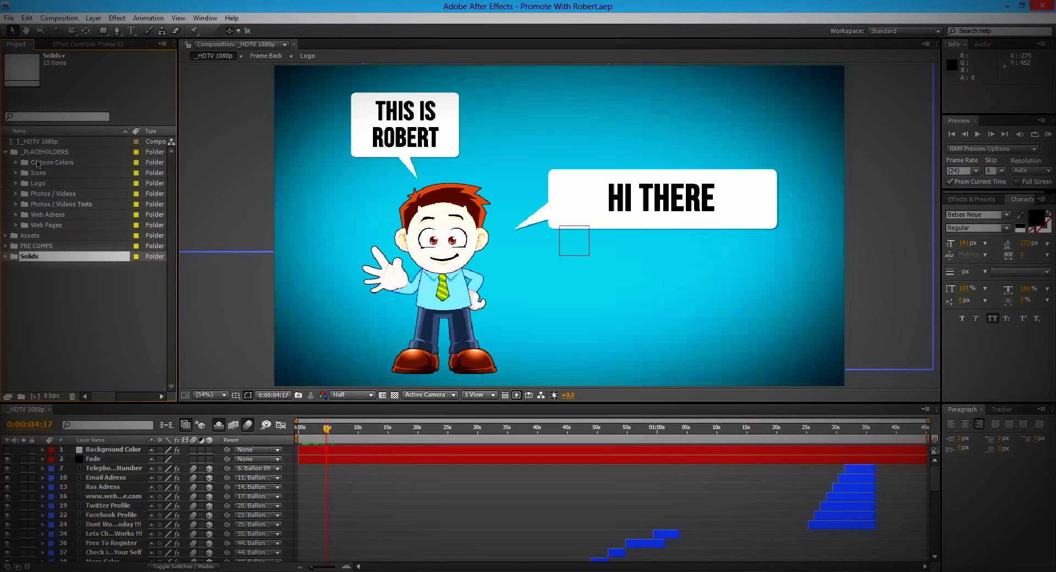
# Try a green (298C15) for the Color Control on the Background Color layer and cancel the colour change
pyautogui.click(99, 450)
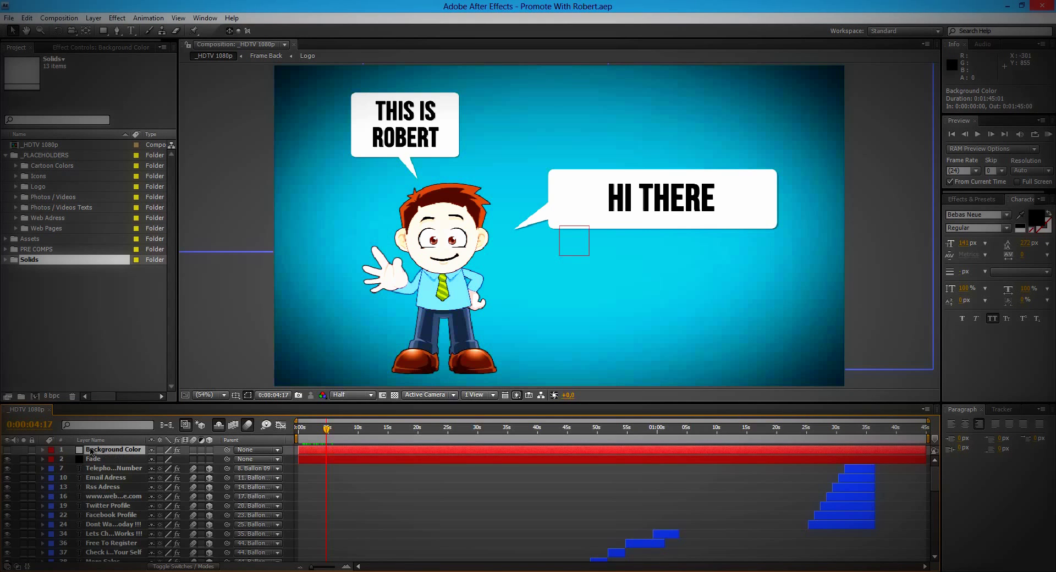
pyautogui.click(109, 48)
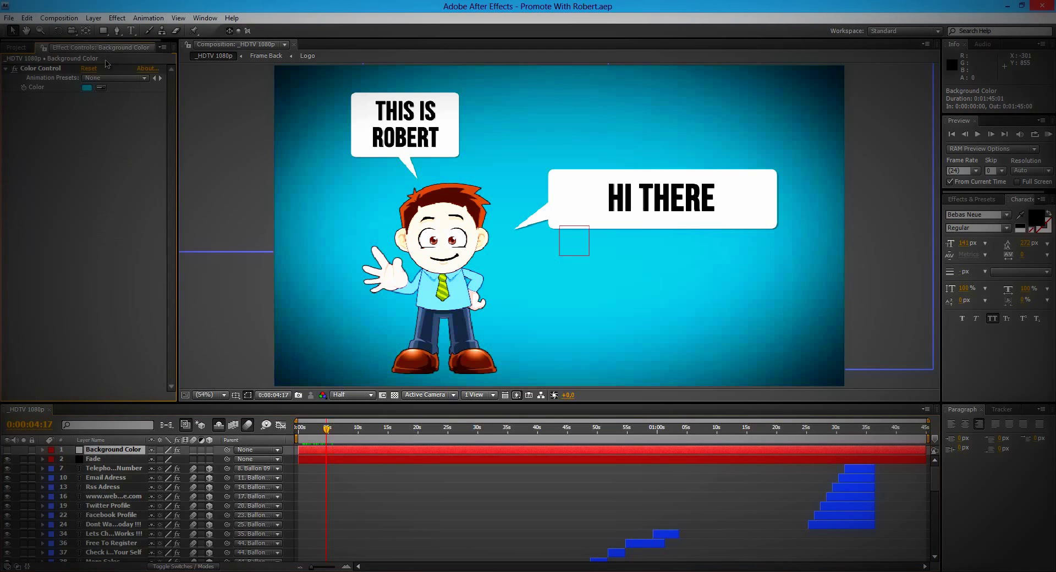
pyautogui.click(87, 87)
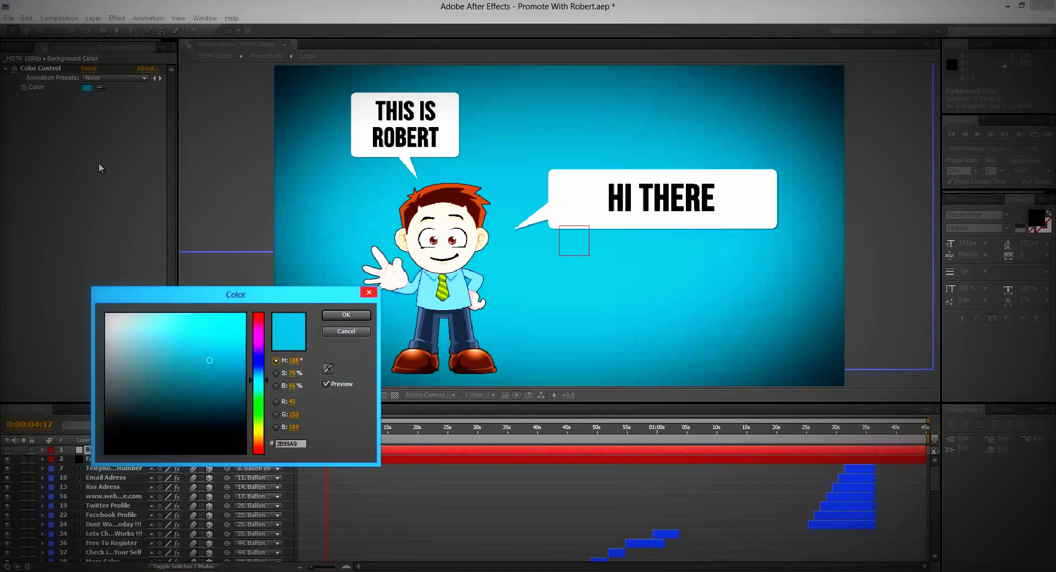
pyautogui.moveTo(262, 387)
pyautogui.mouseDown()
pyautogui.moveTo(262, 361)
pyautogui.moveTo(262, 388)
pyautogui.mouseUp()
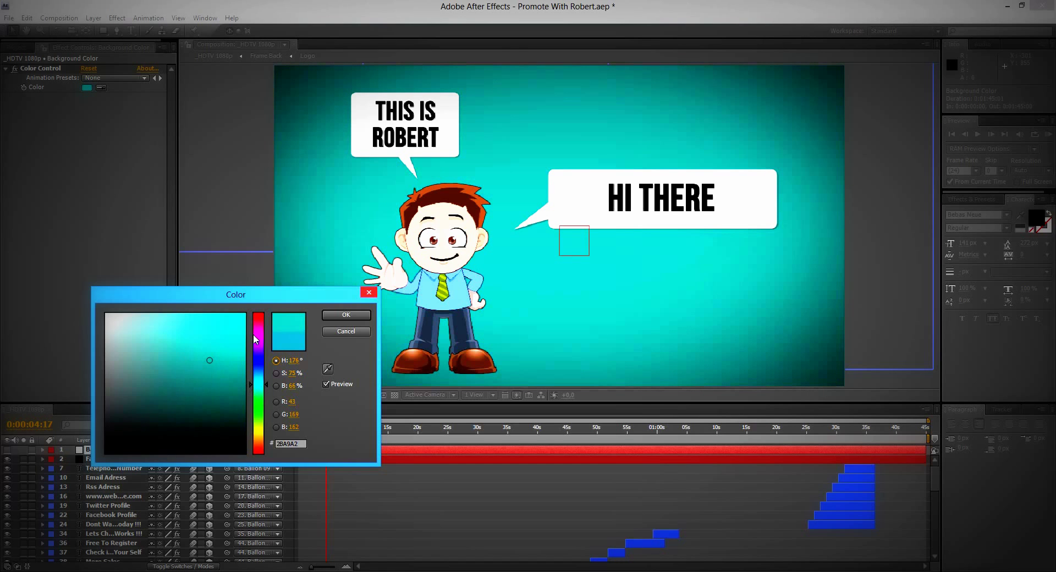
pyautogui.moveTo(260, 389); pyautogui.dragTo(262, 411)
pyautogui.moveTo(210, 362); pyautogui.dragTo(225, 384)
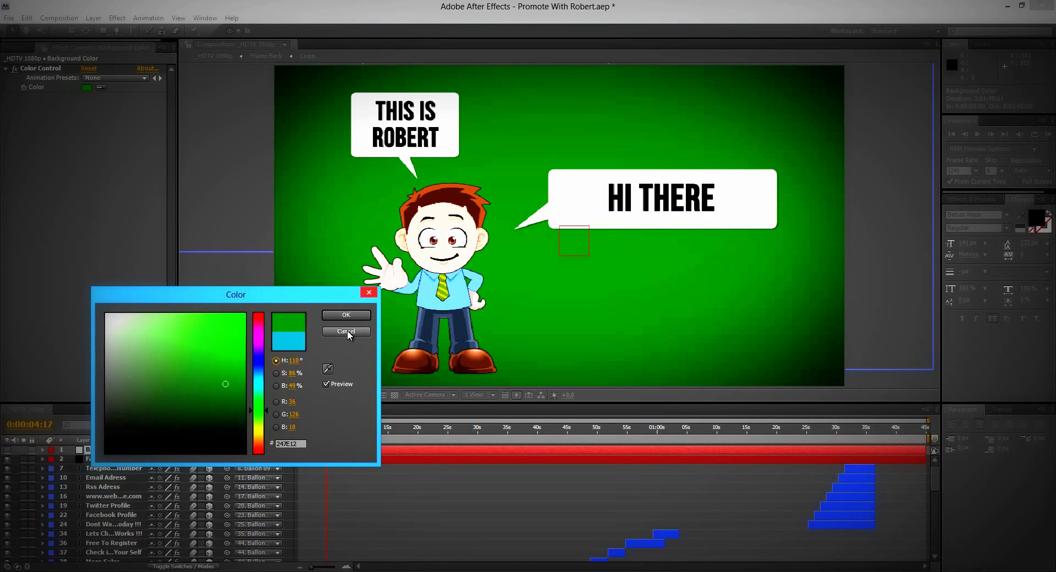
pyautogui.moveTo(226, 384); pyautogui.dragTo(224, 377)
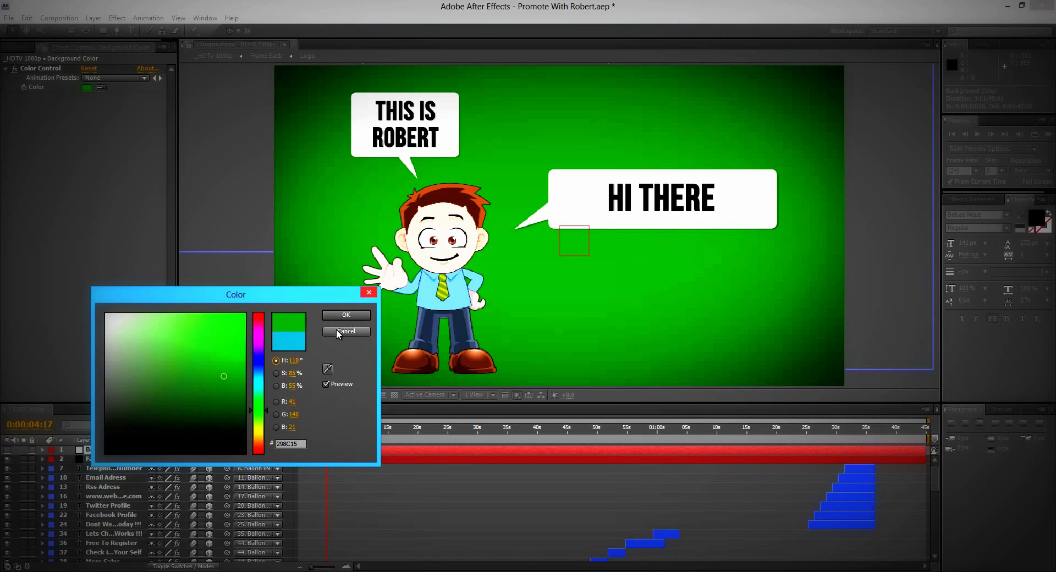
pyautogui.click(337, 331)
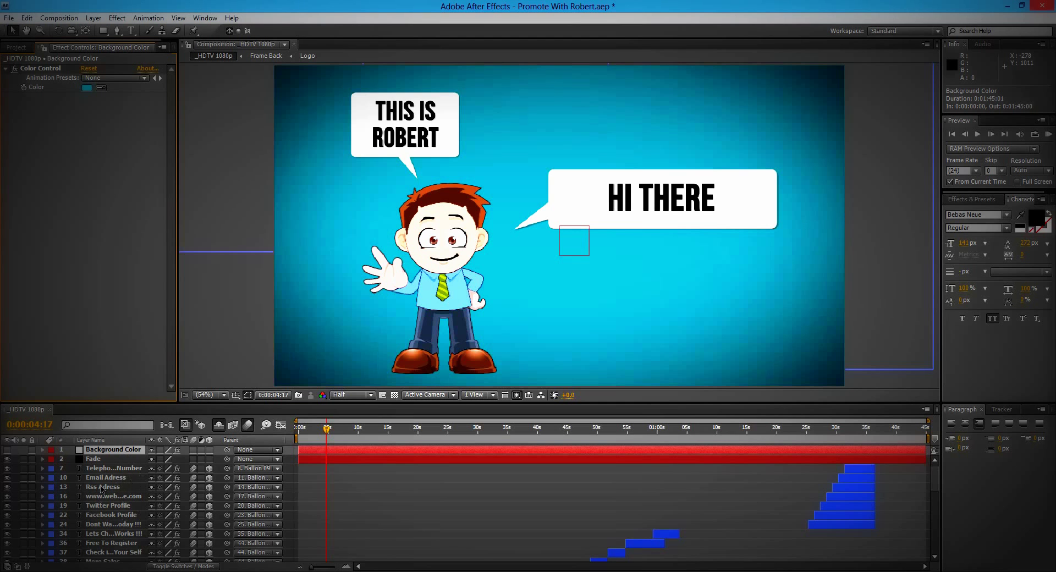
# Reveal the shy layers of the _HDTV 1080p composition and select the Medium Gray-Green Solid 1 layer
pyautogui.scroll(-10, 107, 479)
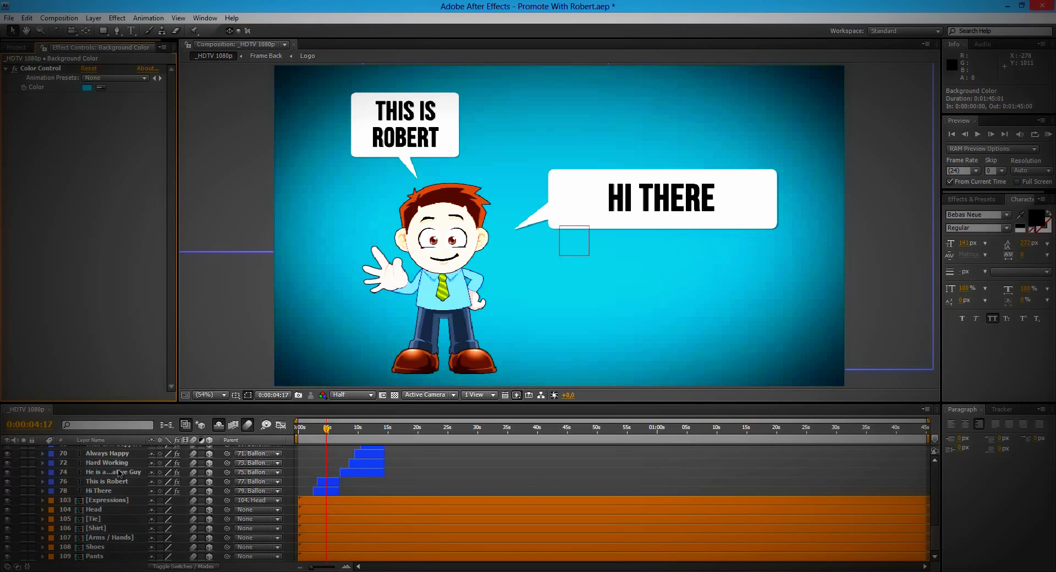
pyautogui.scroll(10, 117, 473)
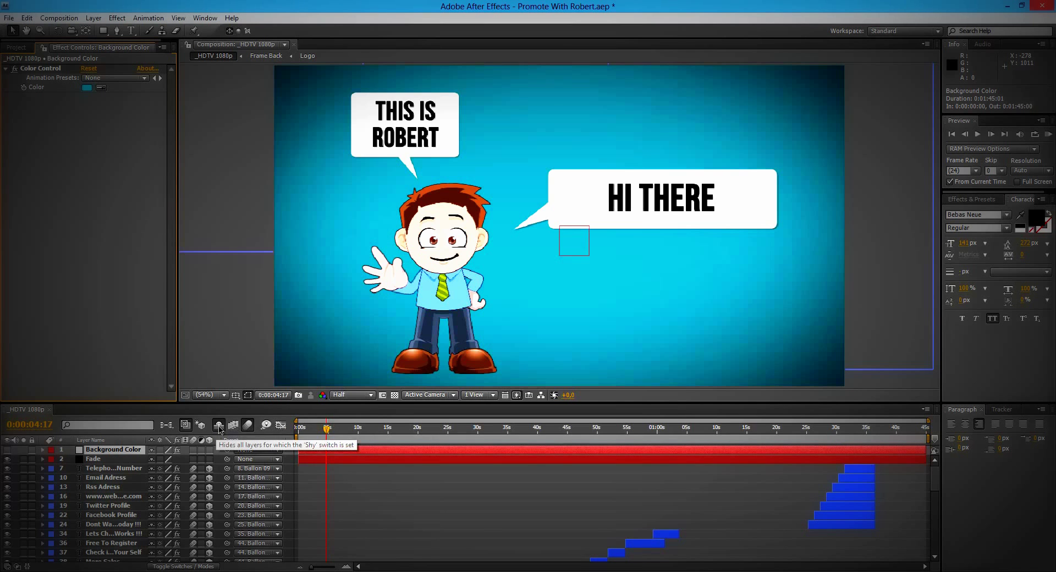
pyautogui.click(219, 426)
pyautogui.scroll(-10, 135, 517)
pyautogui.scroll(-15, 136, 517)
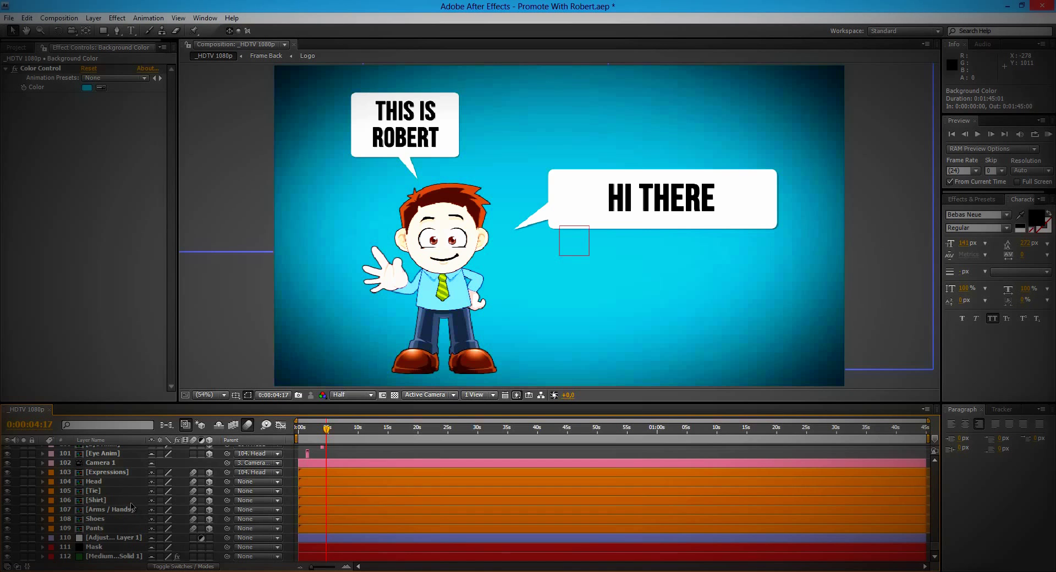
pyautogui.click(112, 556)
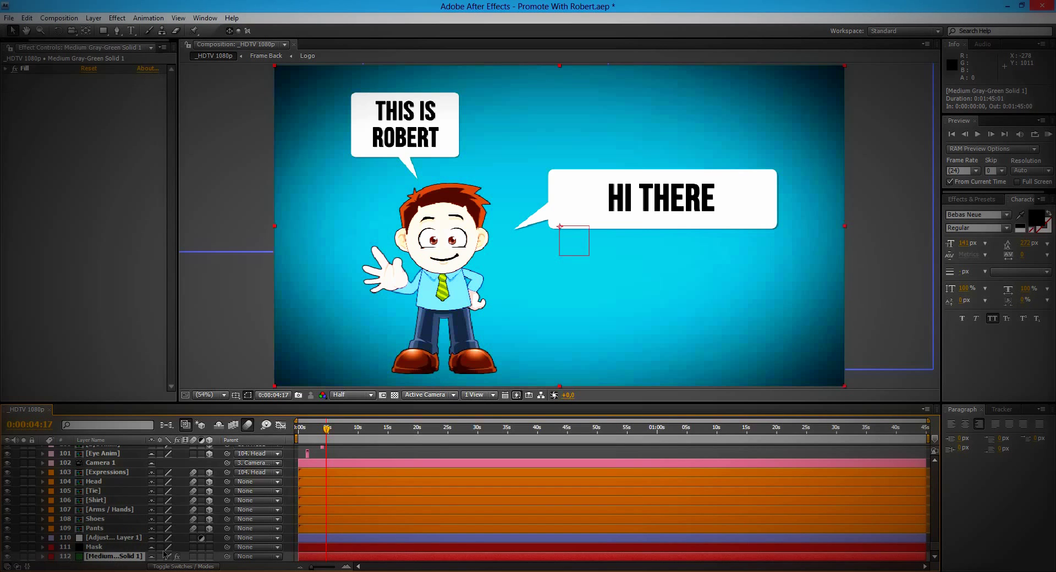
# Hide the shy layers for comparison, and reveal them again down to the last layers of the composition
pyautogui.click(219, 426)
pyautogui.scroll(5, 180, 474)
pyautogui.scroll(-5, 181, 473)
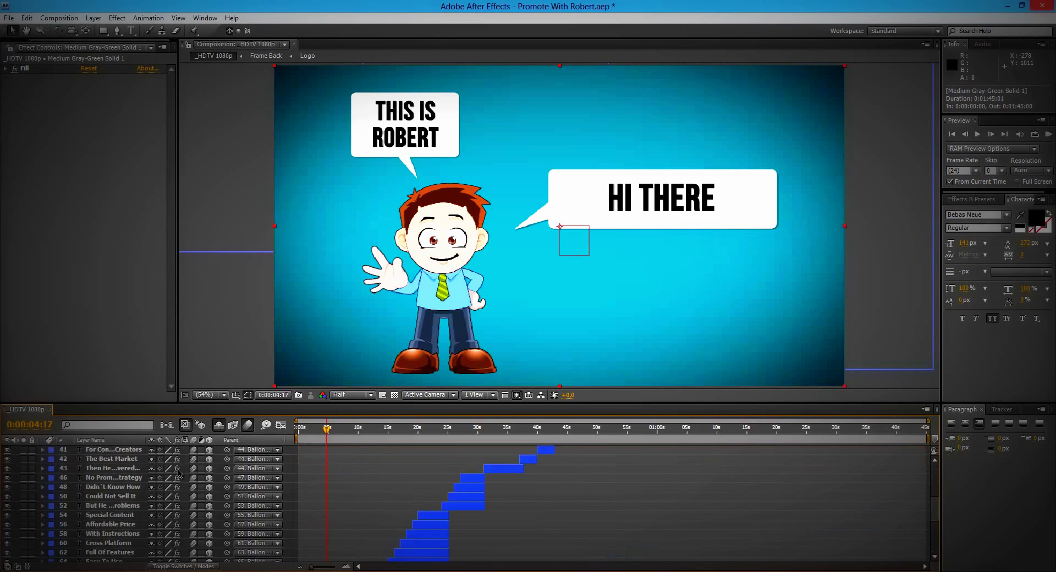
pyautogui.click(219, 426)
pyautogui.scroll(-10, 139, 487)
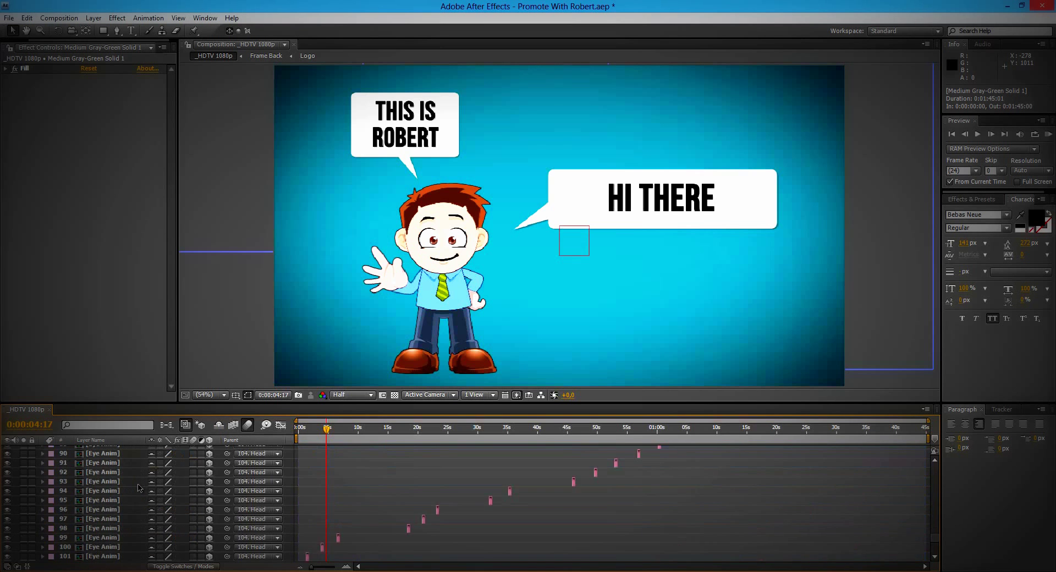
pyautogui.scroll(-4, 139, 487)
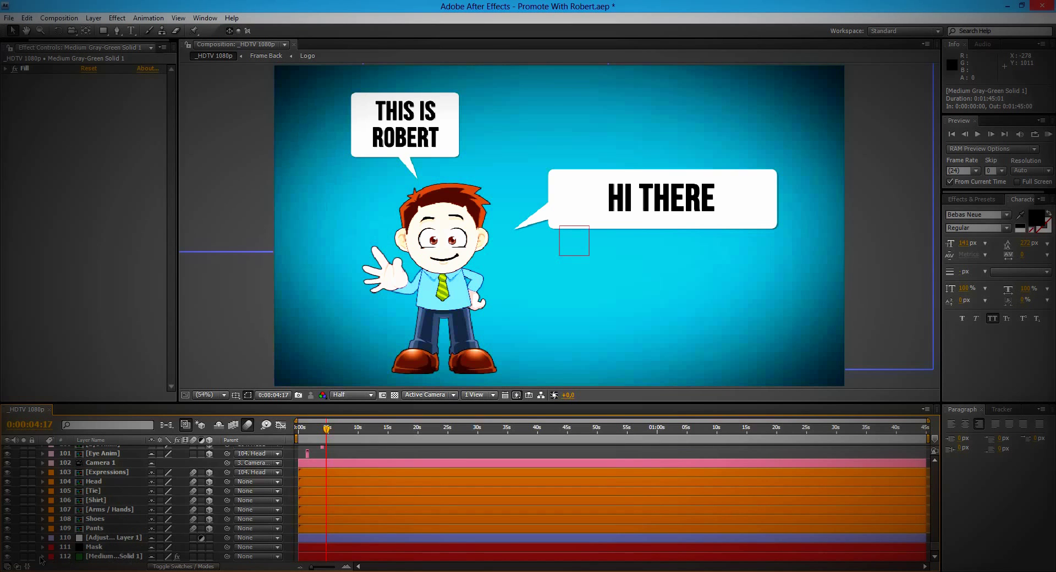
# Switch the visibility of the Medium Gray-Green Solid 1 layer off and on to check its role, and select it
pyautogui.click(8, 556)
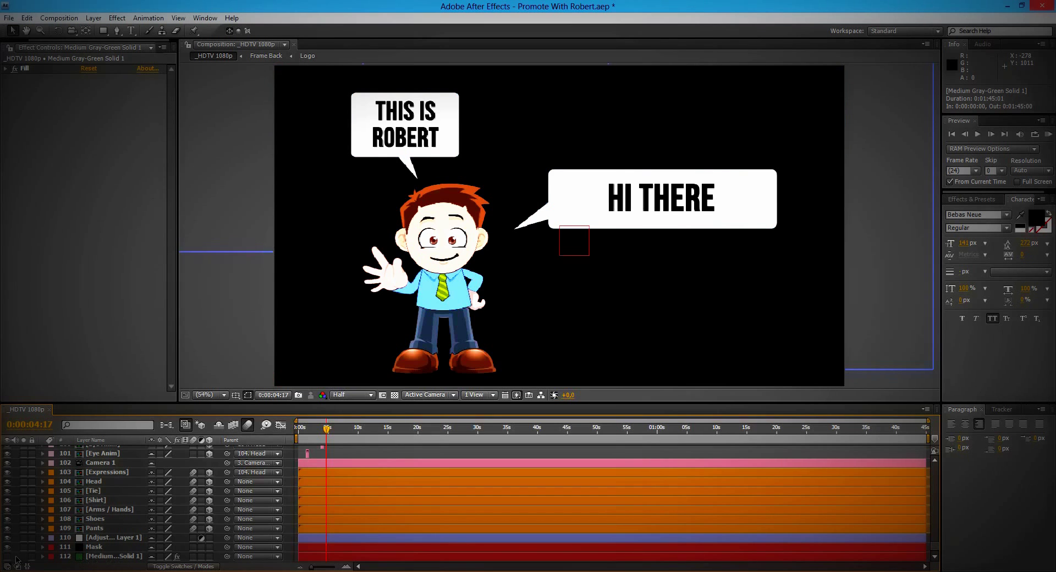
pyautogui.click(8, 556)
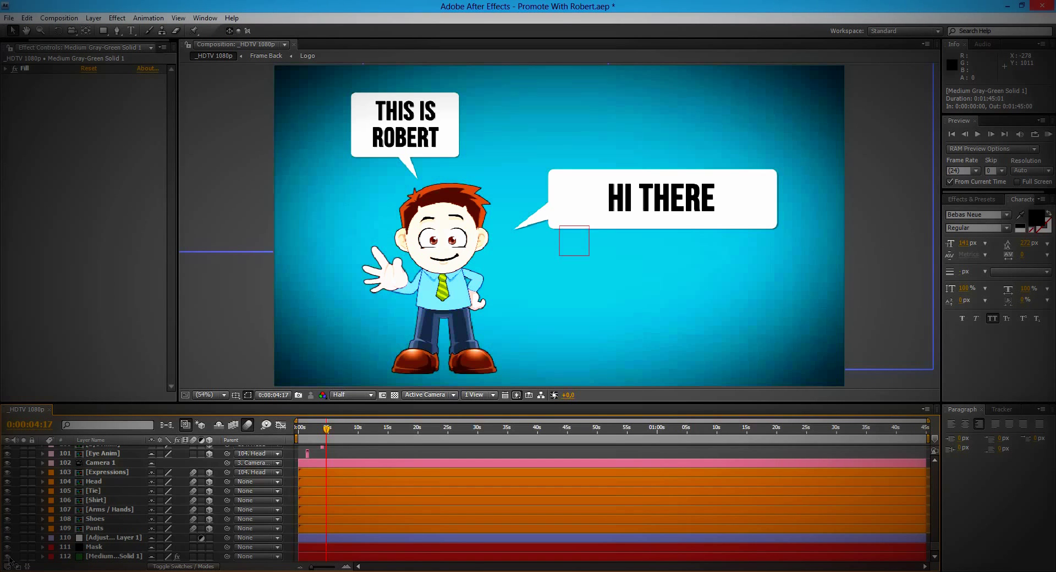
pyautogui.click(108, 557)
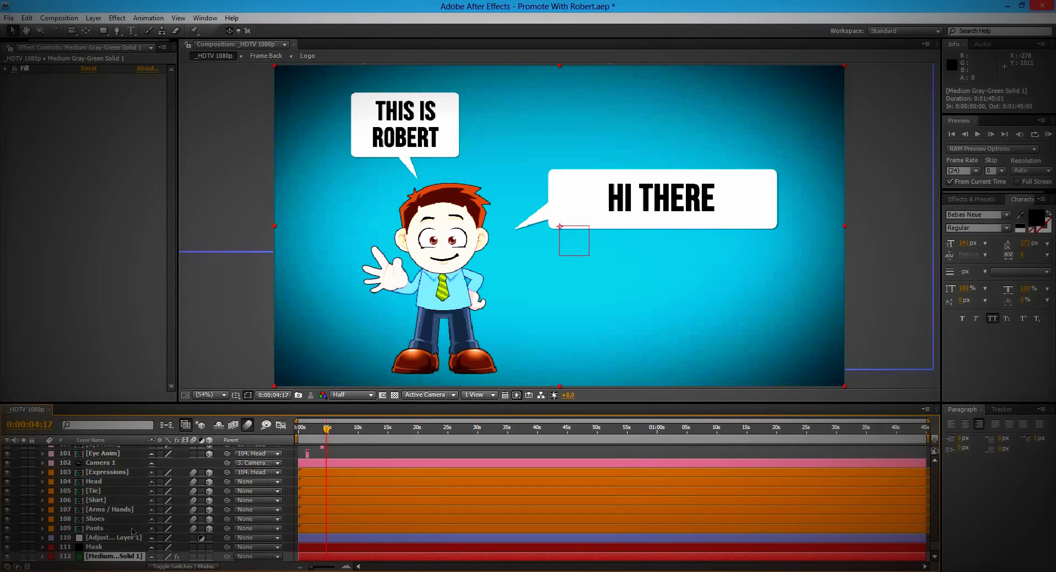
# Hide the shy layers and look through the remaining text and character layers of the _HDTV 1080p composition
pyautogui.click(219, 425)
pyautogui.click(220, 426)
pyautogui.scroll(-10, 188, 495)
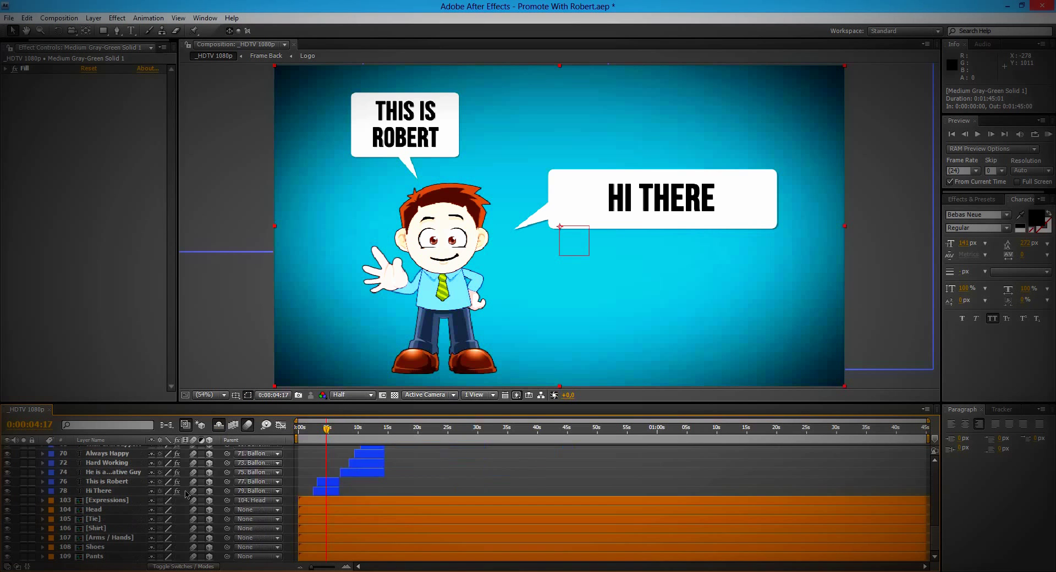
pyautogui.scroll(6, 159, 476)
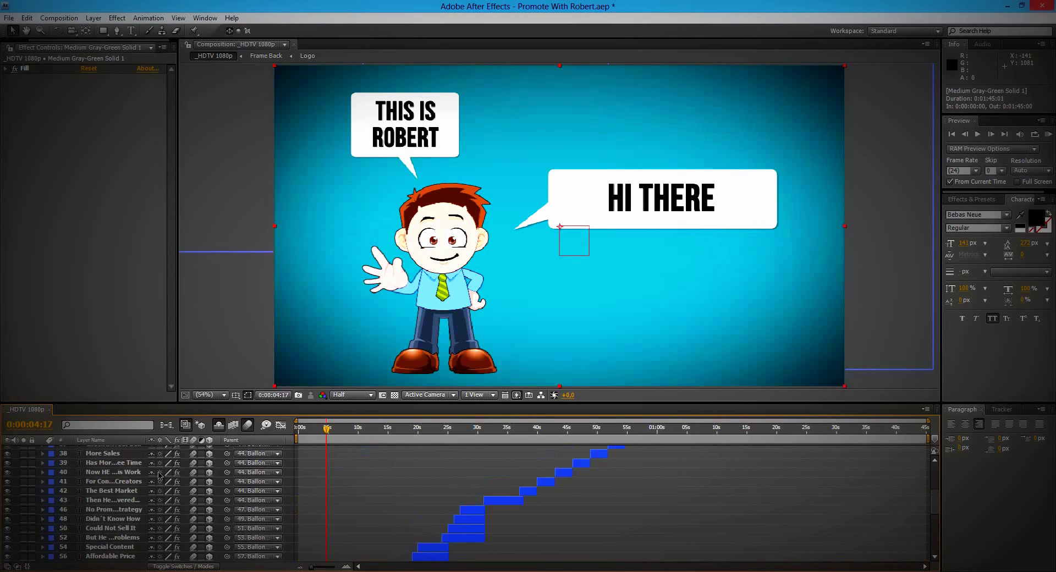
pyautogui.scroll(5, 159, 476)
pyautogui.scroll(-8, 154, 472)
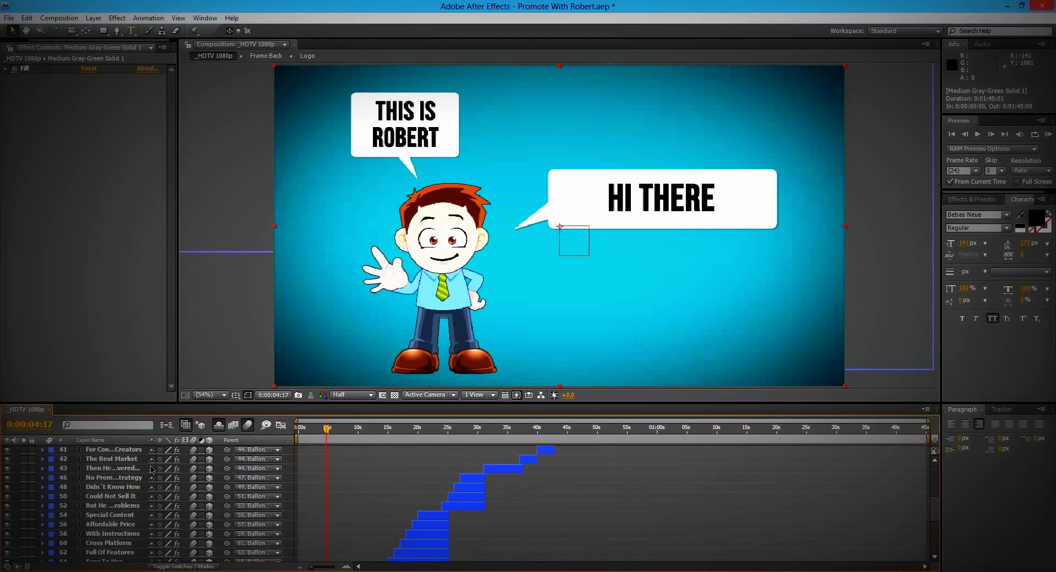
pyautogui.scroll(-2, 153, 472)
pyautogui.scroll(5, 156, 490)
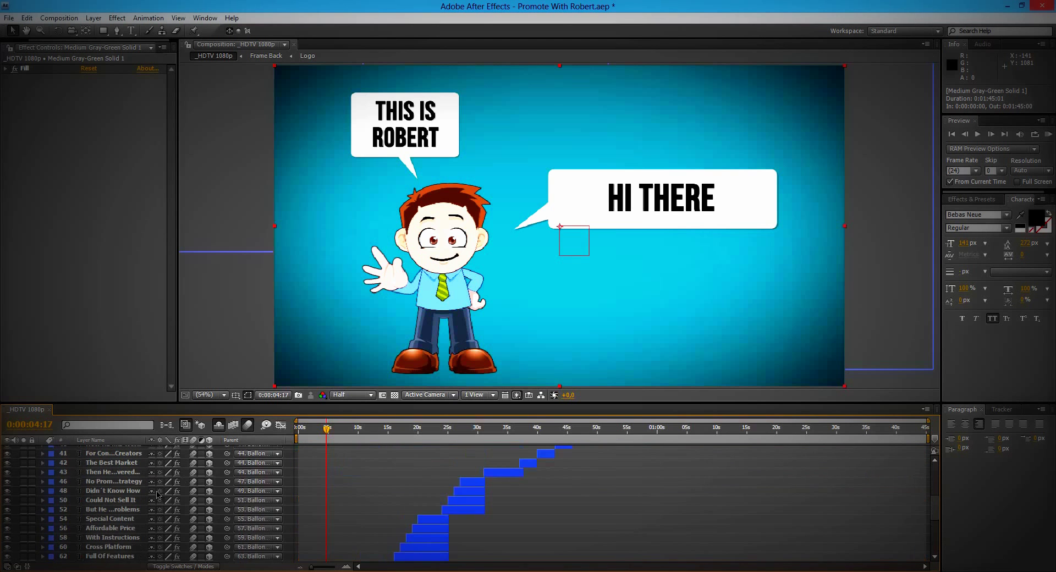
pyautogui.scroll(-5, 158, 493)
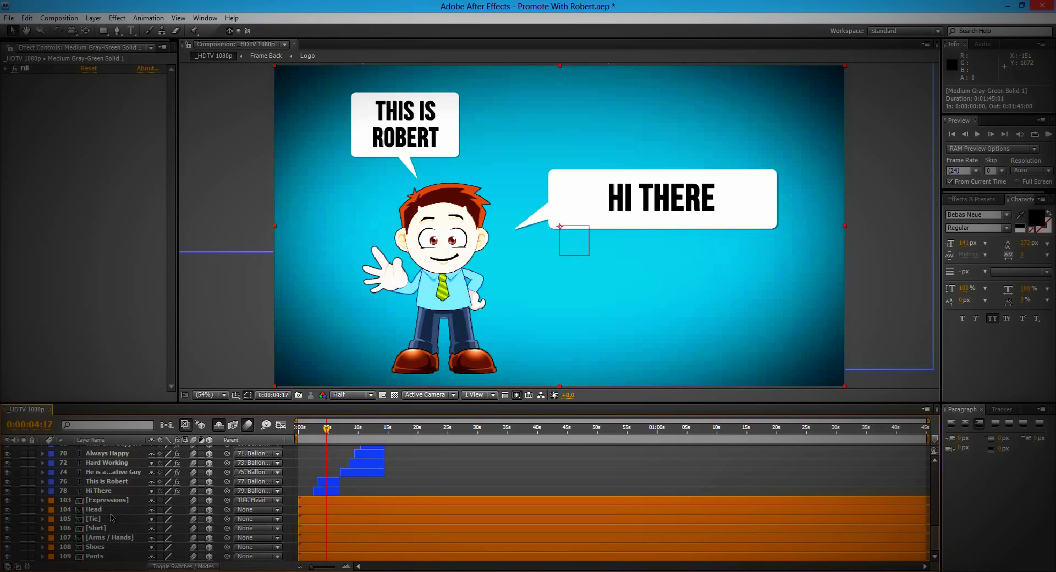
pyautogui.scroll(10, 111, 510)
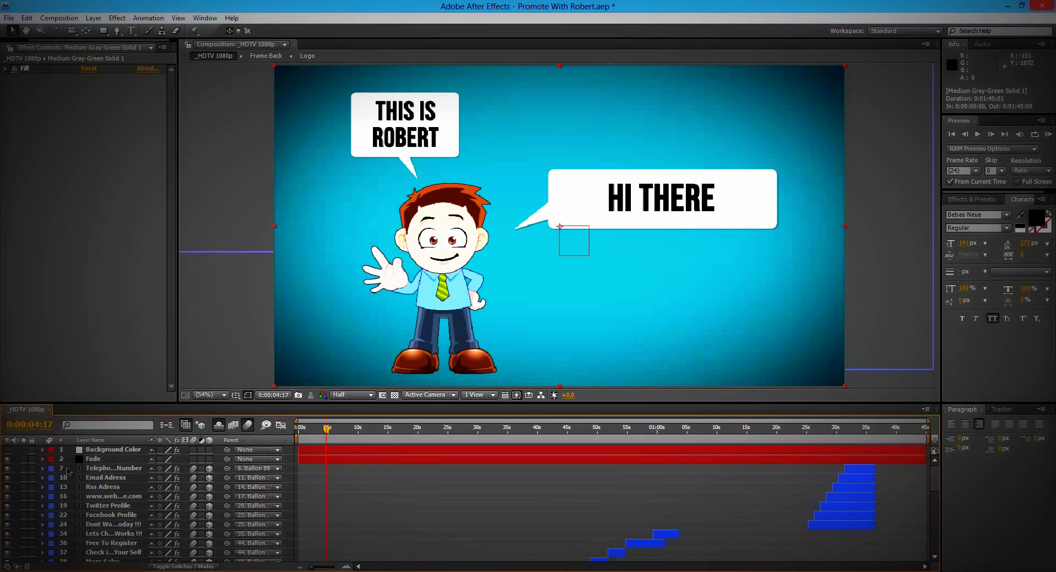
# Open the Pants composition from the Cartoon Colors placeholders, and make its Adjustment Layer 3 visible and selected
pyautogui.click(101, 452)
pyautogui.click(12, 48)
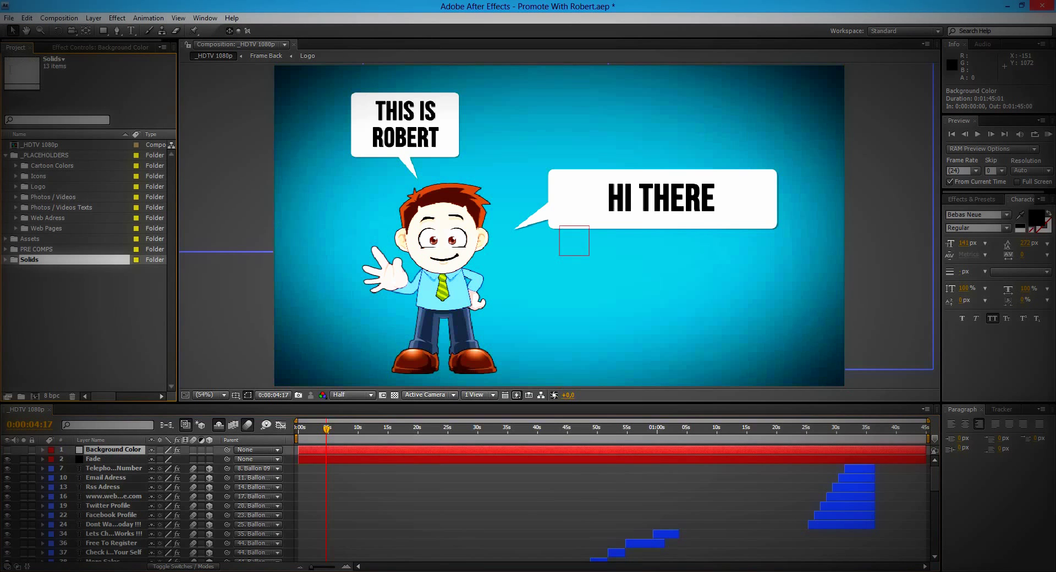
pyautogui.click(47, 167)
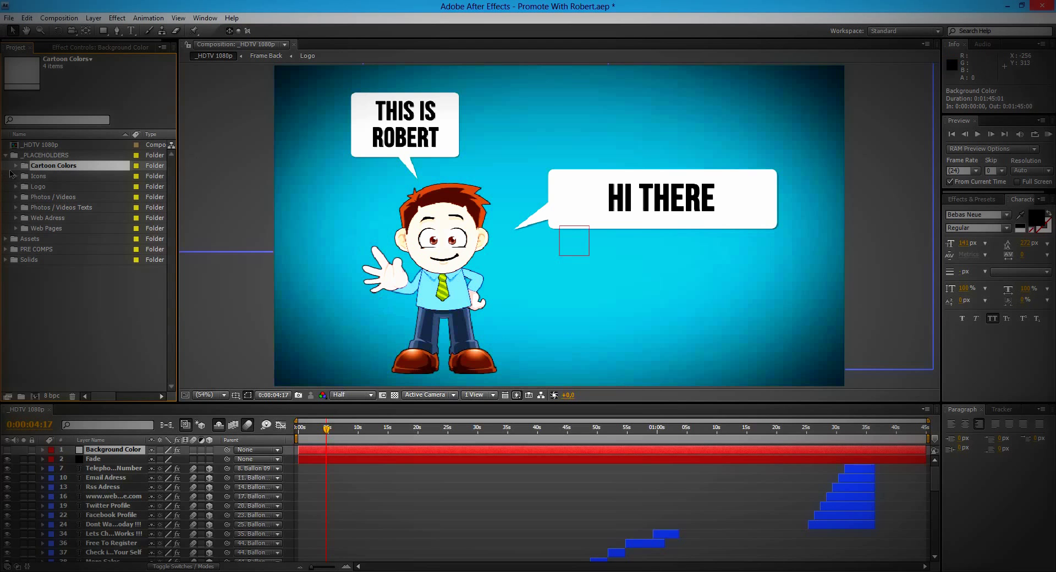
pyautogui.click(15, 168)
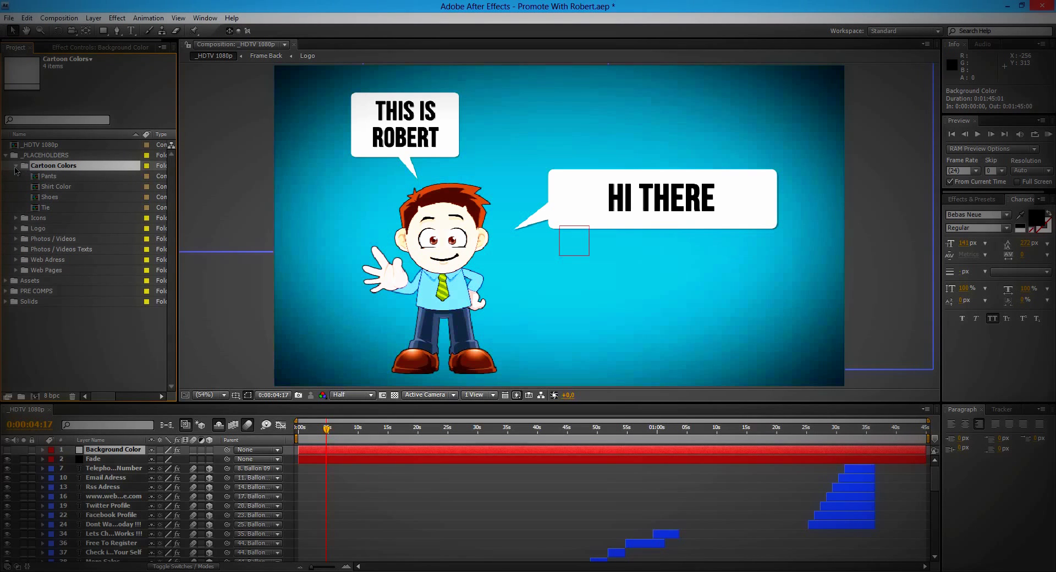
pyautogui.doubleClick(53, 177)
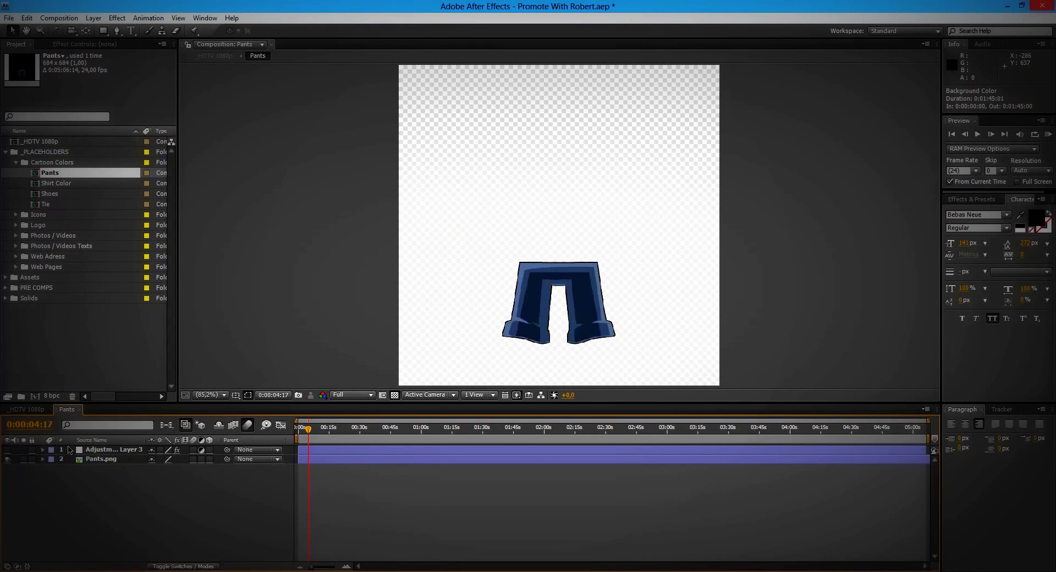
pyautogui.click(8, 449)
pyautogui.click(87, 450)
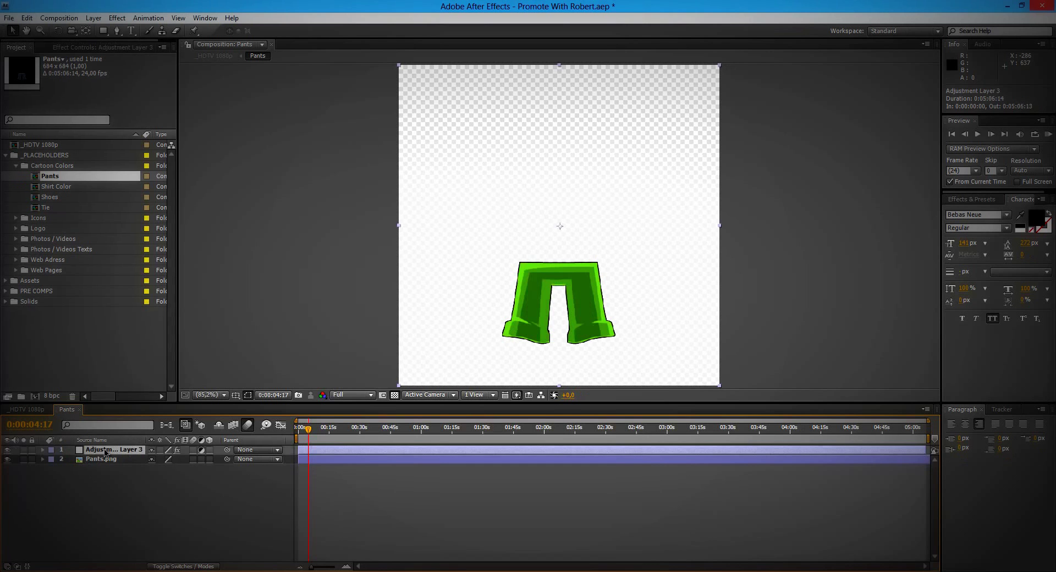
# Recolour the pants magenta by setting Adjustment Layer 3's Colorize Hue to about 330° and fine-tuning its tone, and check the character in _HDTV 1080p
pyautogui.click(33, 409)
pyautogui.click(66, 410)
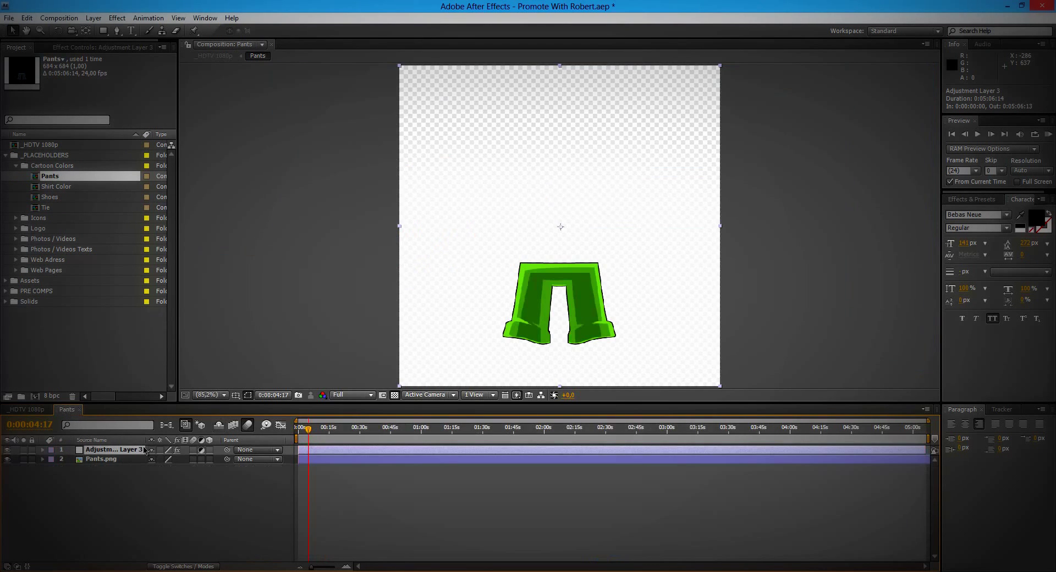
pyautogui.click(84, 48)
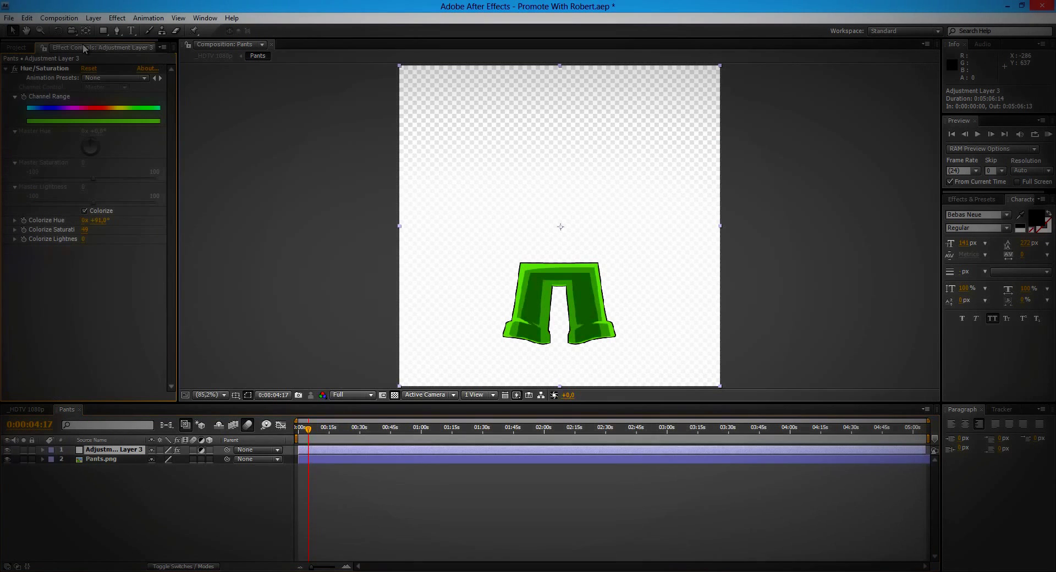
pyautogui.moveTo(99, 224); pyautogui.dragTo(222, 223)
pyautogui.moveTo(84, 238)
pyautogui.mouseDown()
pyautogui.moveTo(70, 239)
pyautogui.moveTo(102, 238)
pyautogui.moveTo(80, 238)
pyautogui.moveTo(116, 224)
pyautogui.moveTo(93, 226)
pyautogui.mouseUp()
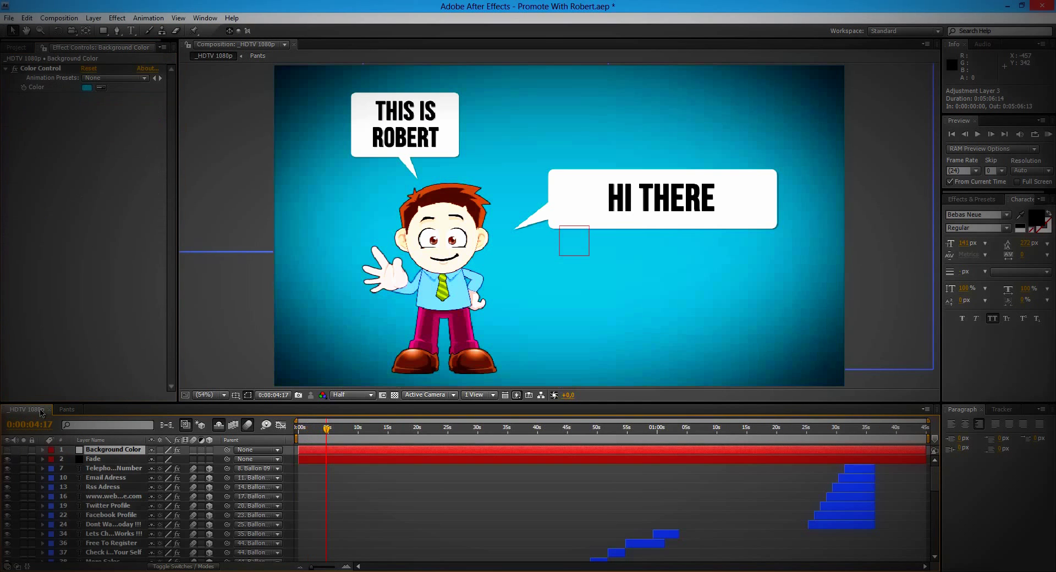
pyautogui.click(66, 409)
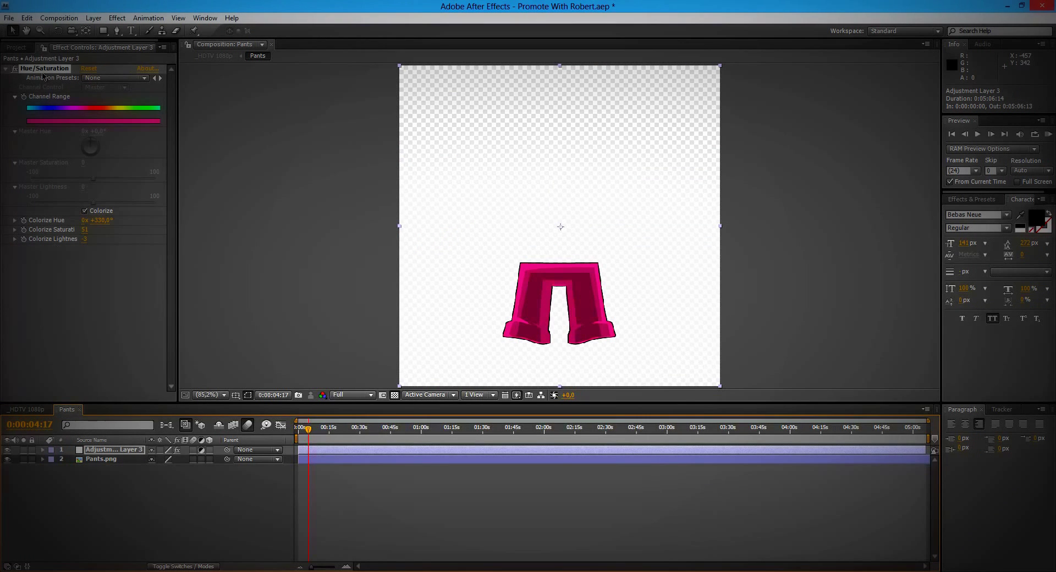
# Open the Shirt Color composition from the Cartoon Colors placeholders, and toggle the Shirt.png layer's visibility, leaving it shown
pyautogui.click(23, 47)
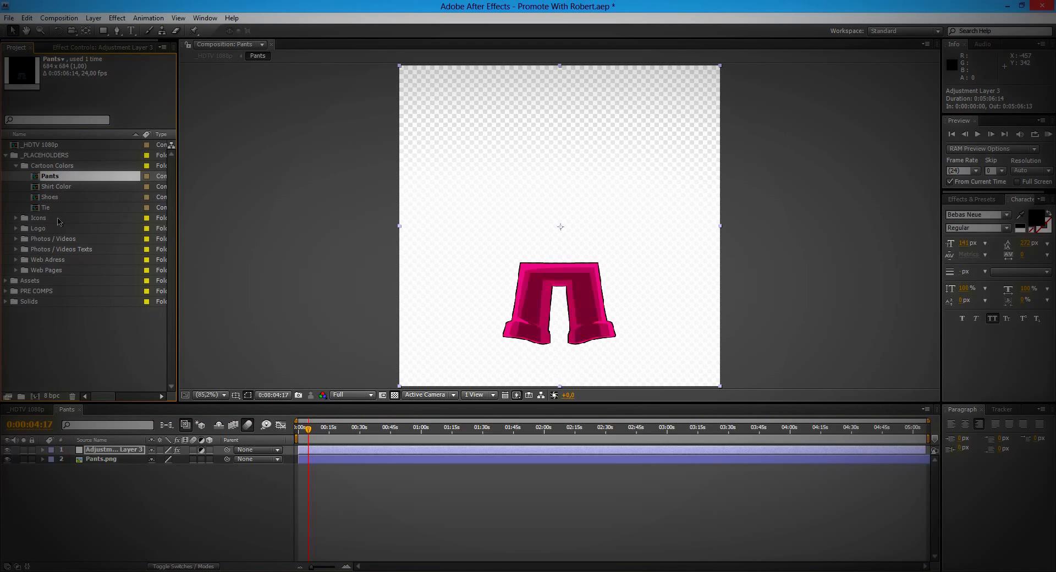
pyautogui.doubleClick(58, 187)
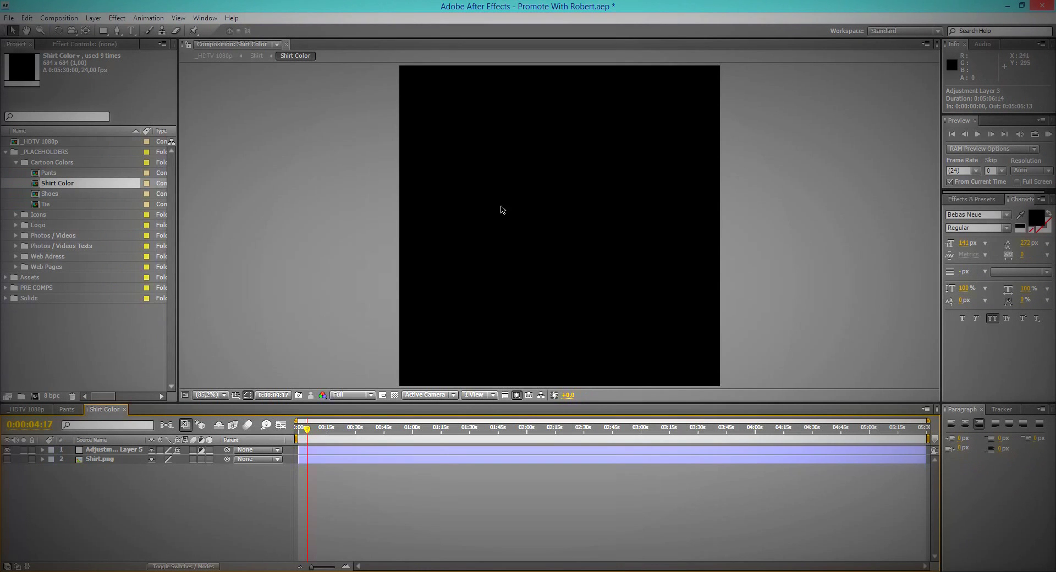
pyautogui.click(7, 459)
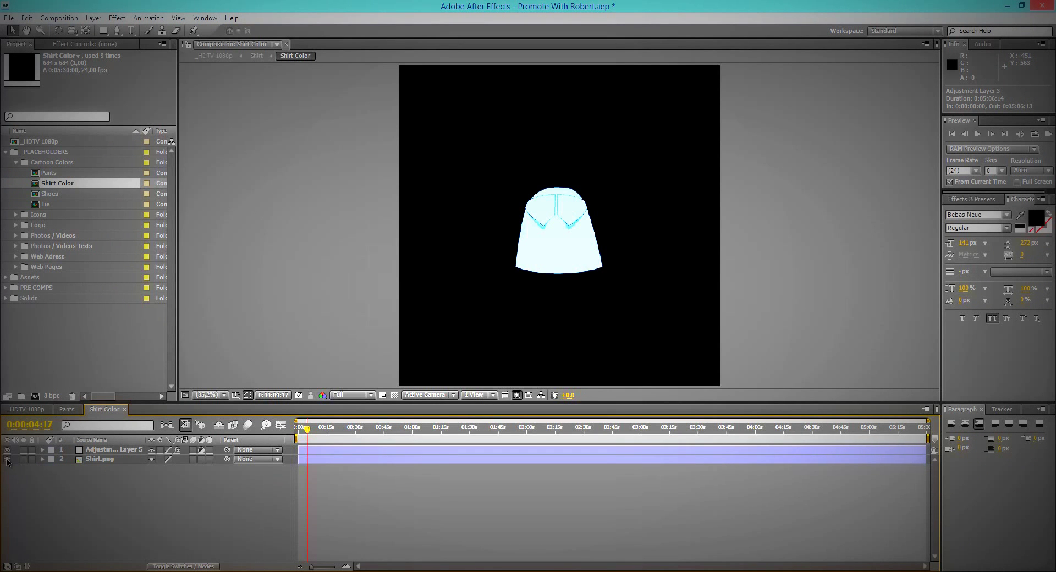
pyautogui.click(93, 460)
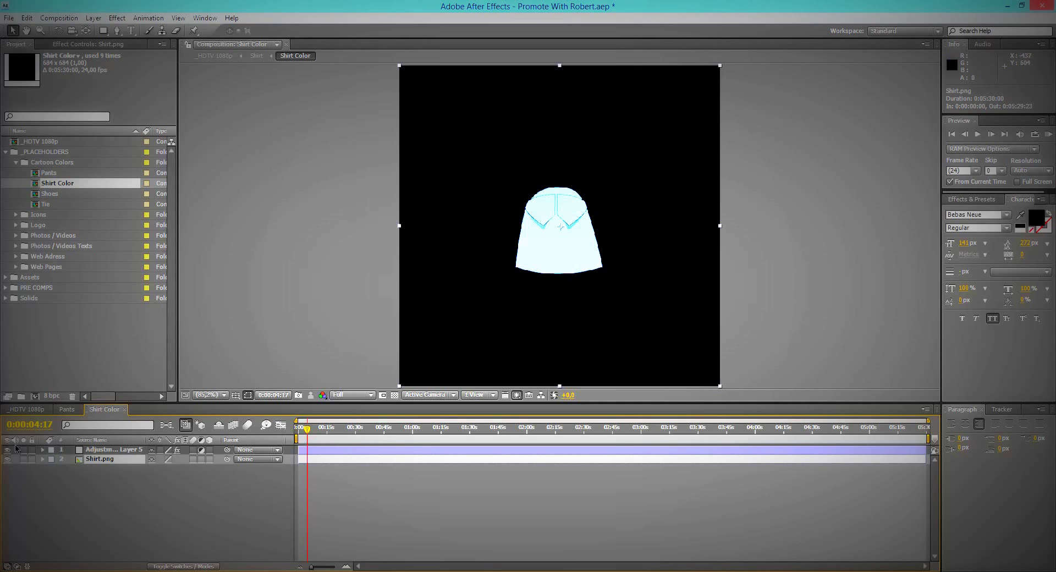
pyautogui.click(8, 460)
pyautogui.click(7, 459)
# Recolour the shirt green by setting Adjustment Layer 5's Colorize Hue to 117° with lower lightness, and check it in _HDTV 1080p
pyautogui.click(107, 451)
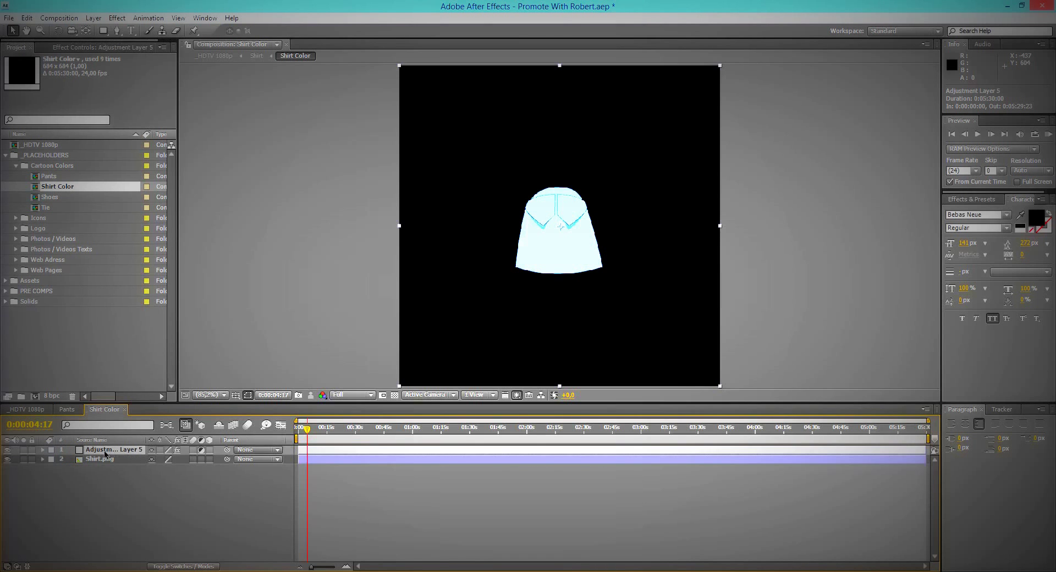
pyautogui.click(101, 47)
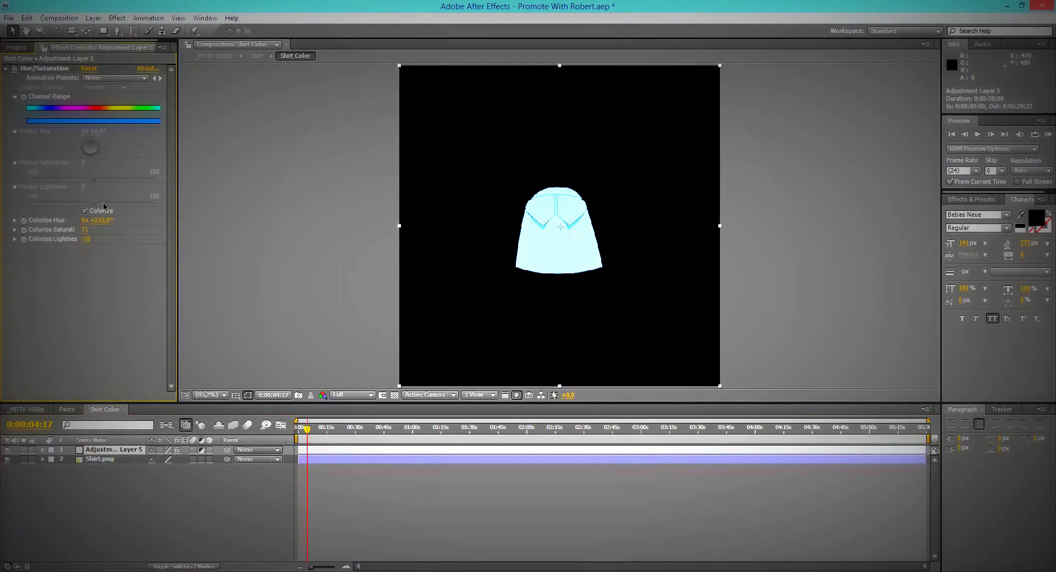
pyautogui.moveTo(100, 220); pyautogui.dragTo(43, 217)
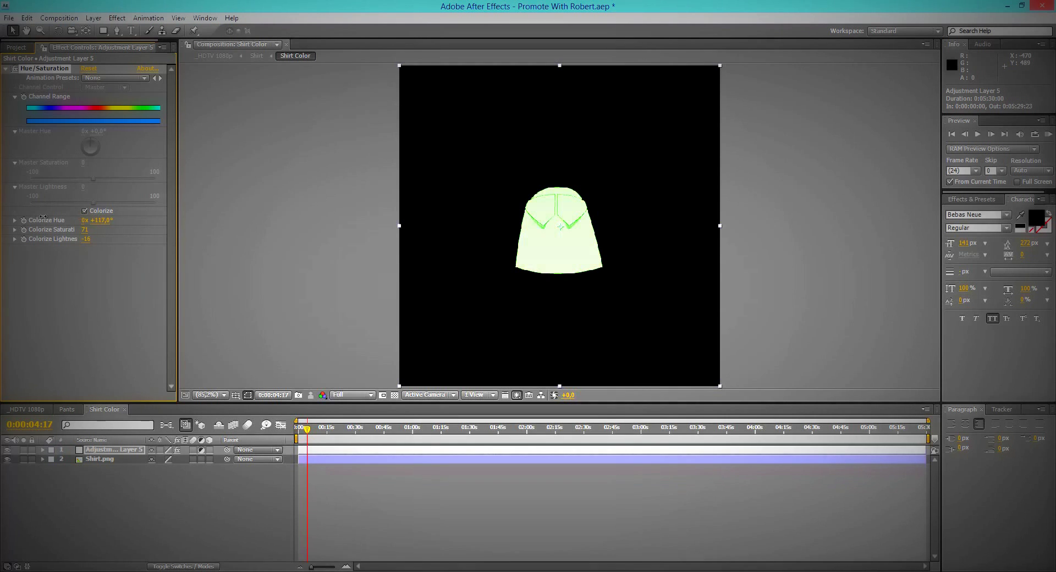
pyautogui.moveTo(91, 240); pyautogui.dragTo(71, 229)
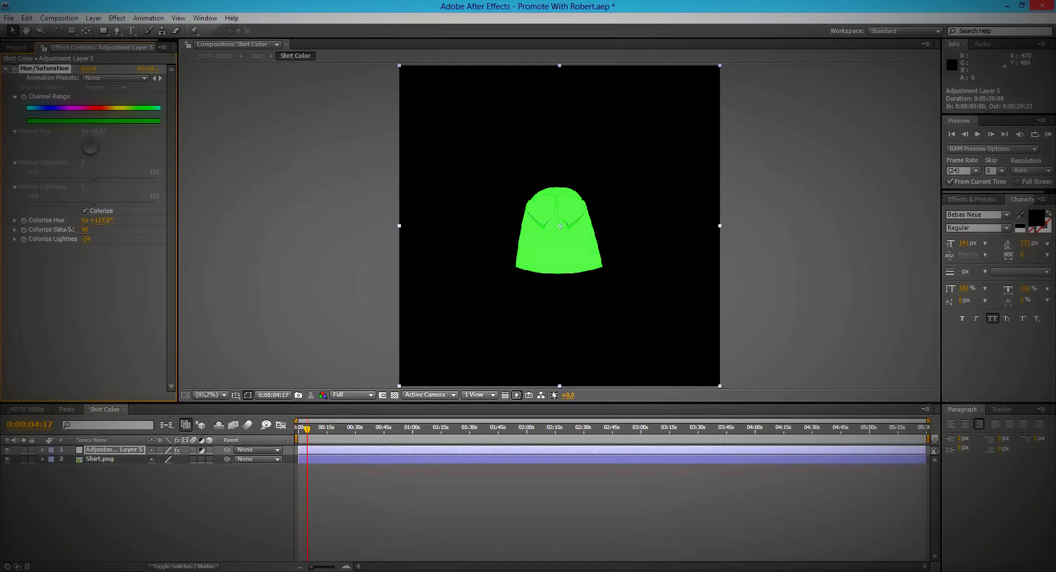
pyautogui.click(28, 409)
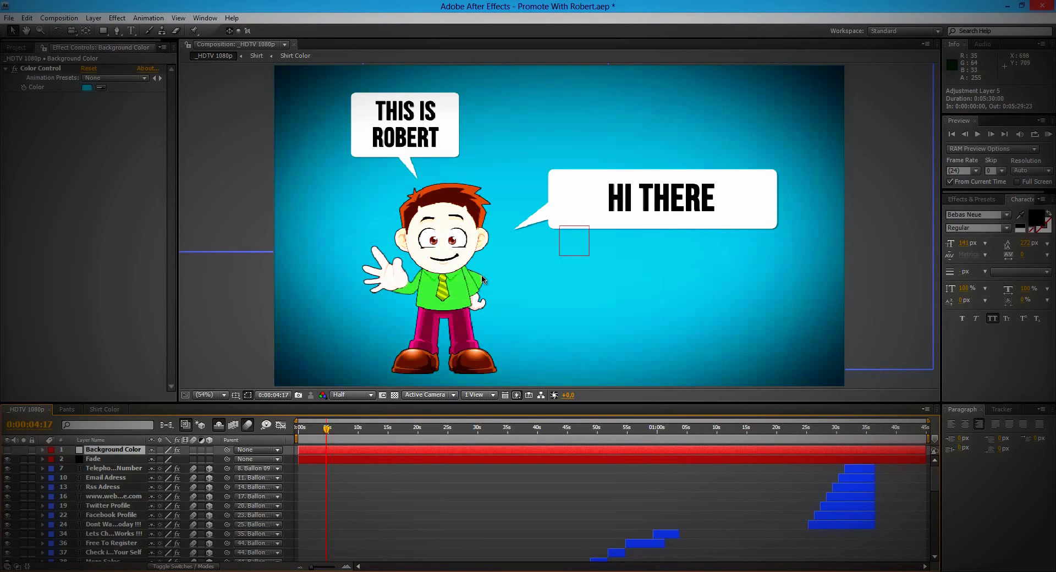
# Hide the Shirt.png layer in Shirt Color again, and set the _HDTV 1080p preview resolution to Full
pyautogui.click(125, 411)
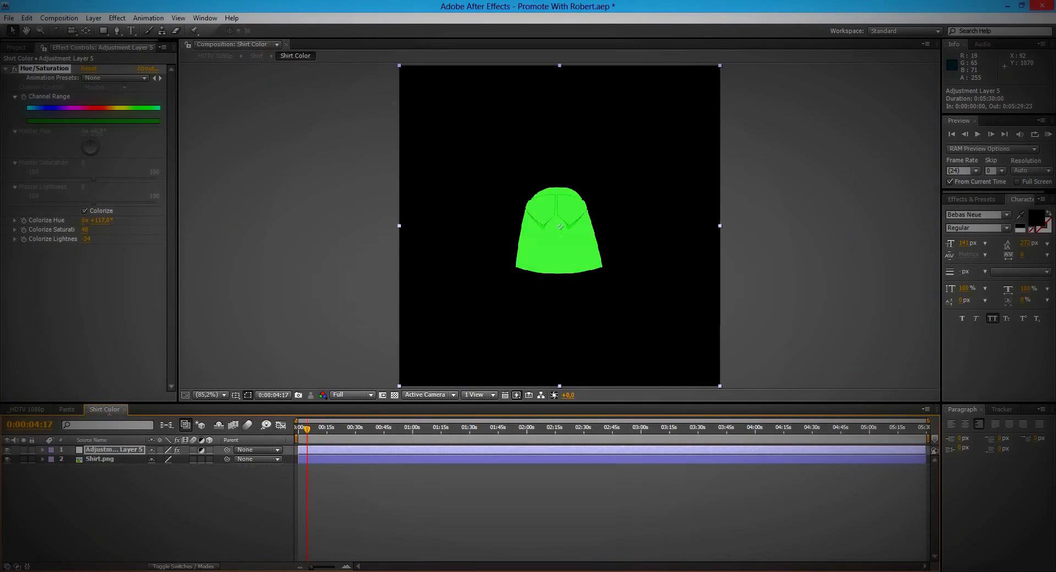
pyautogui.click(8, 459)
pyautogui.click(26, 409)
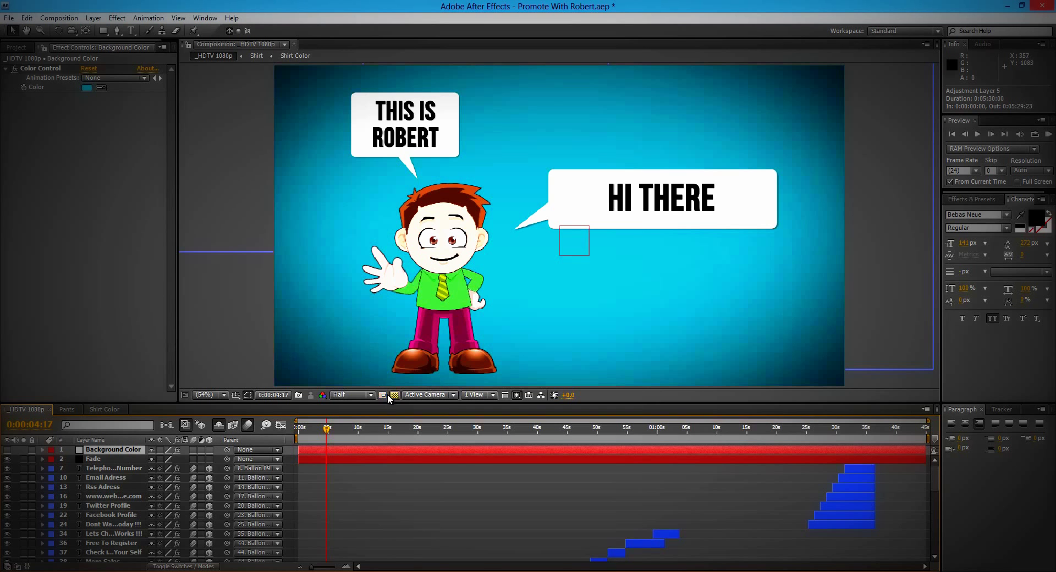
pyautogui.click(352, 394)
pyautogui.click(342, 408)
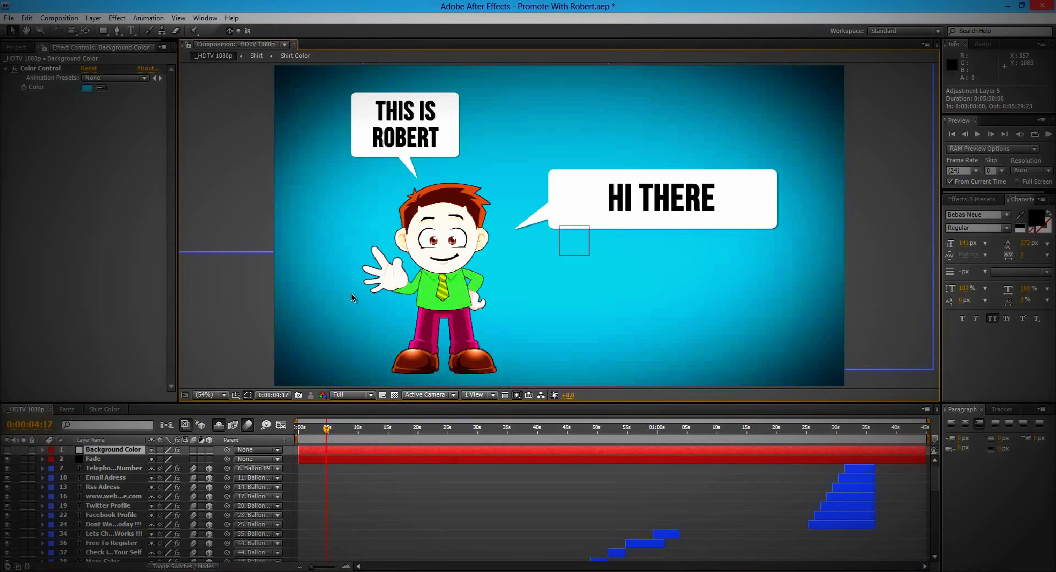
# Open the Shoes composition, hide its Adjustment Layer 3 and show the Black layer, and check the character in _HDTV 1080p
pyautogui.click(18, 47)
pyautogui.doubleClick(58, 197)
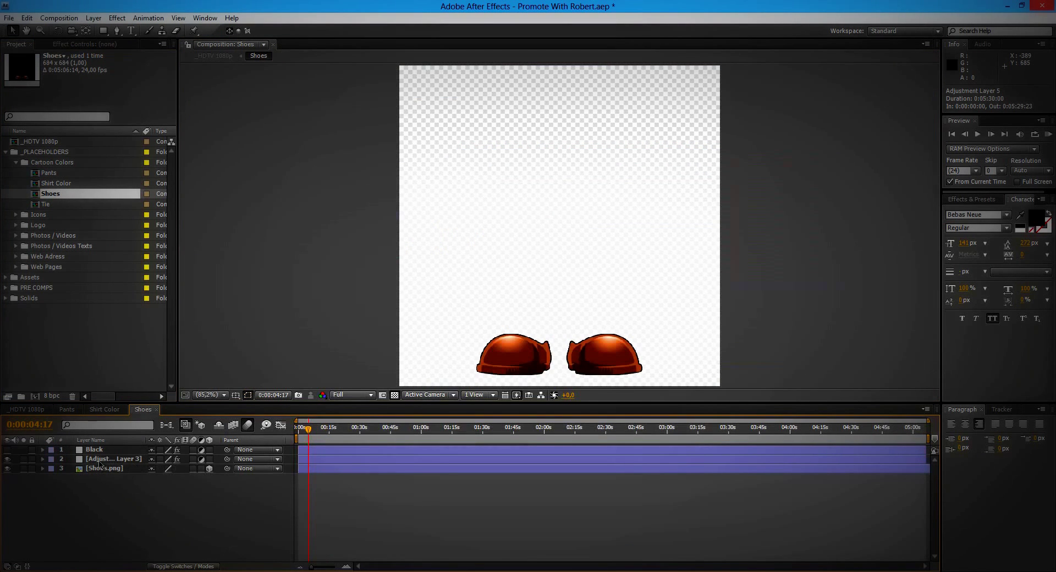
pyautogui.click(8, 458)
pyautogui.click(12, 452)
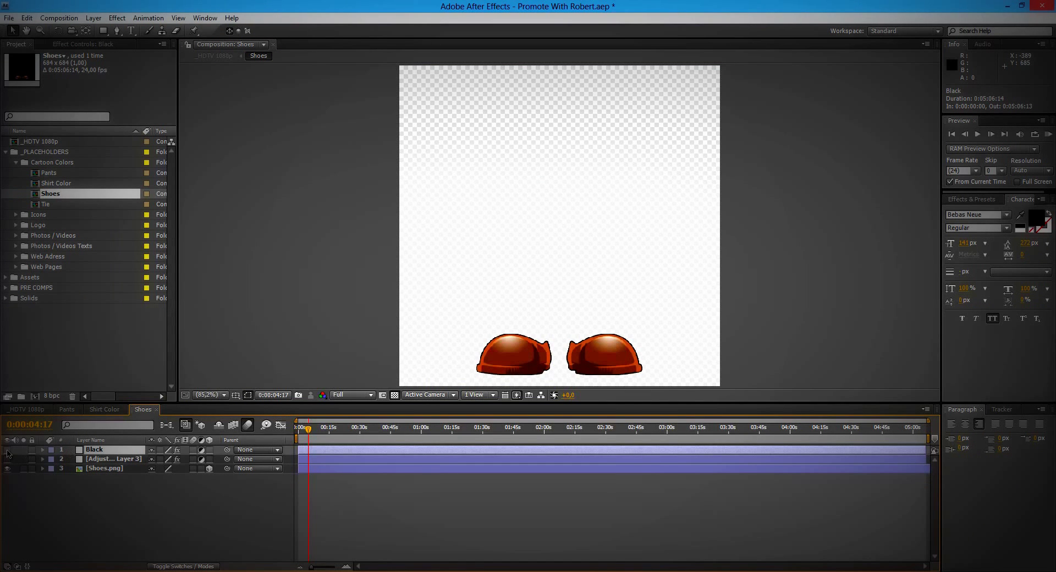
pyautogui.click(7, 450)
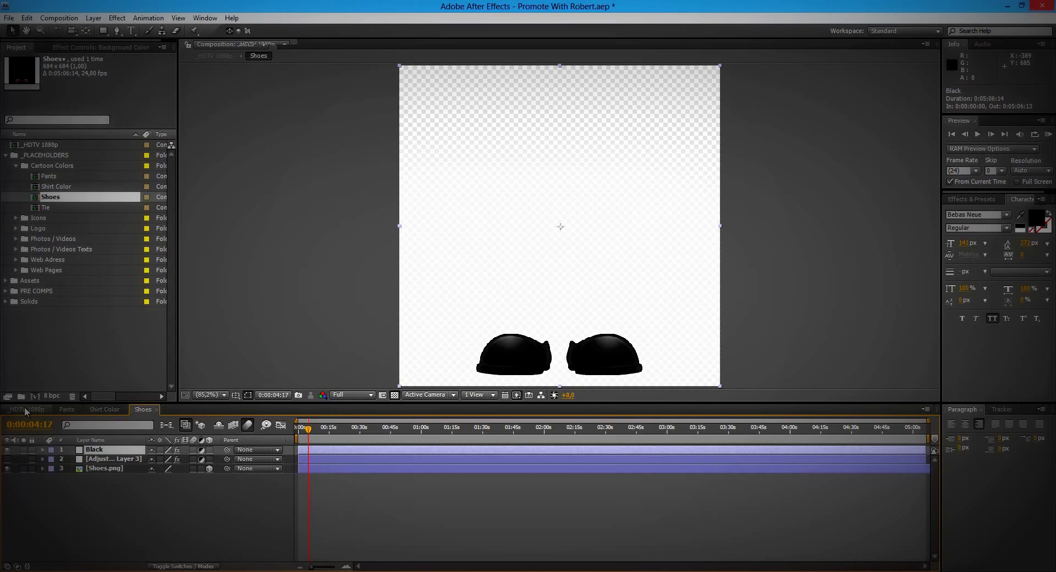
pyautogui.click(24, 408)
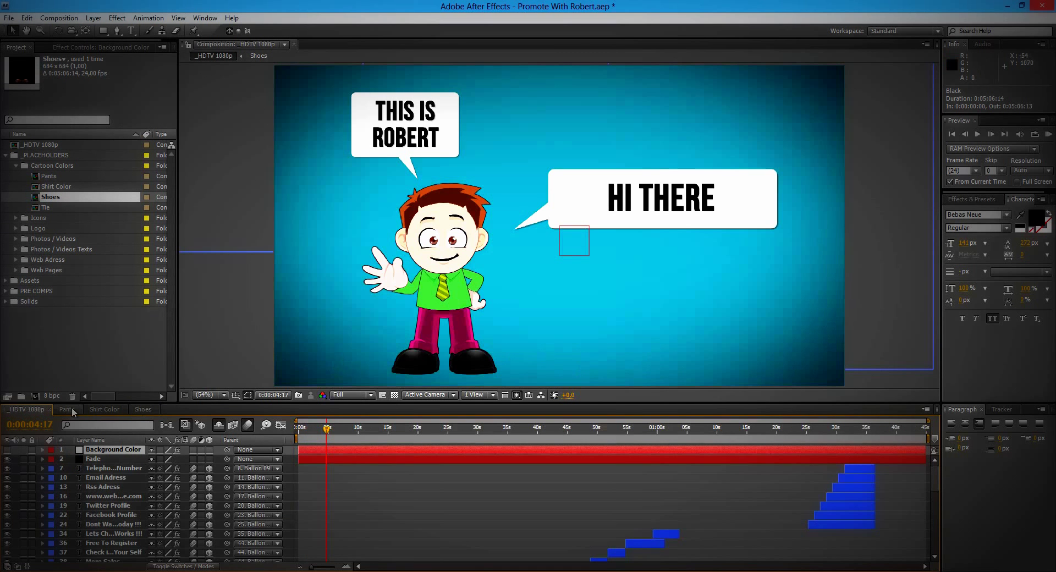
# Swap the Shoes' Black layer for Adjustment Layer 3, set its Colorize Hue to 307° with higher saturation, and check the character
pyautogui.click(143, 409)
pyautogui.click(7, 450)
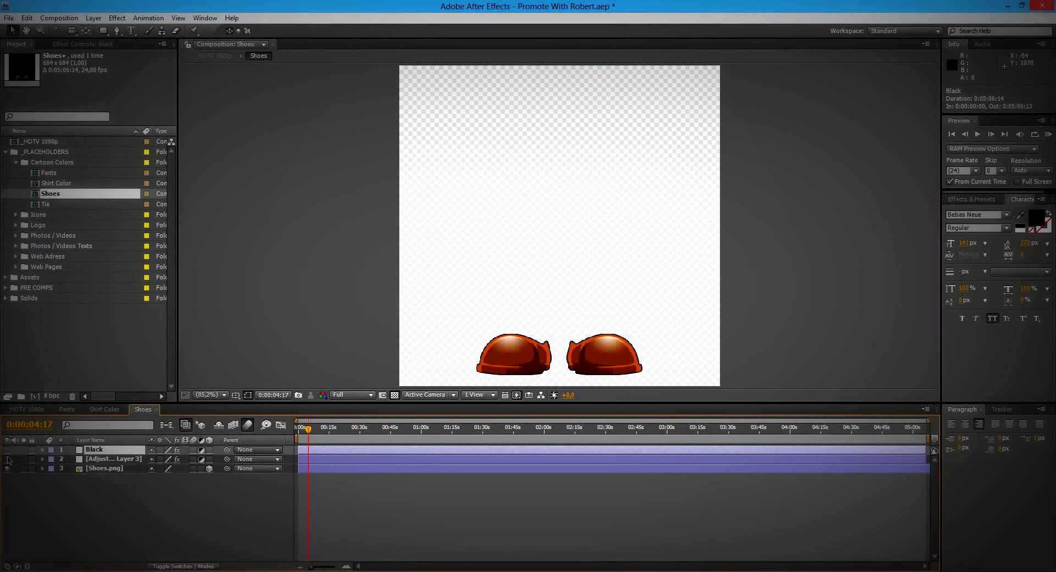
pyautogui.click(113, 458)
pyautogui.click(105, 47)
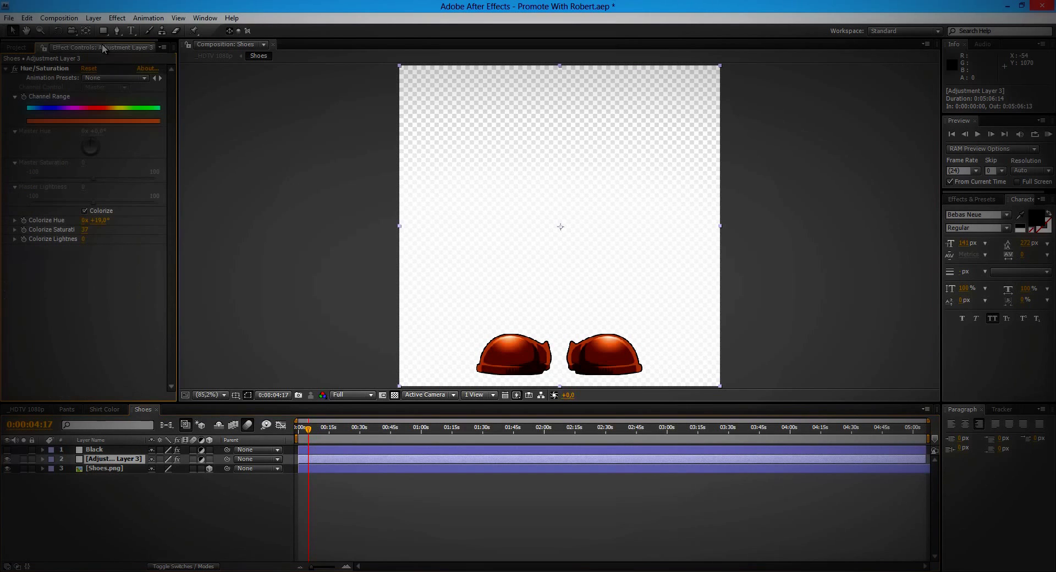
pyautogui.moveTo(104, 222); pyautogui.dragTo(253, 216)
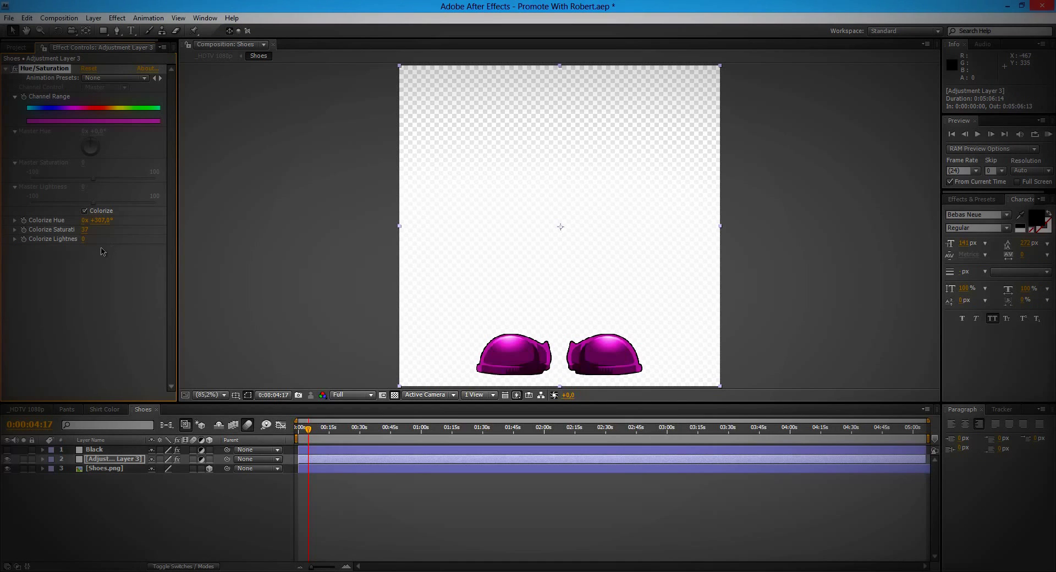
pyautogui.moveTo(85, 229); pyautogui.dragTo(98, 231)
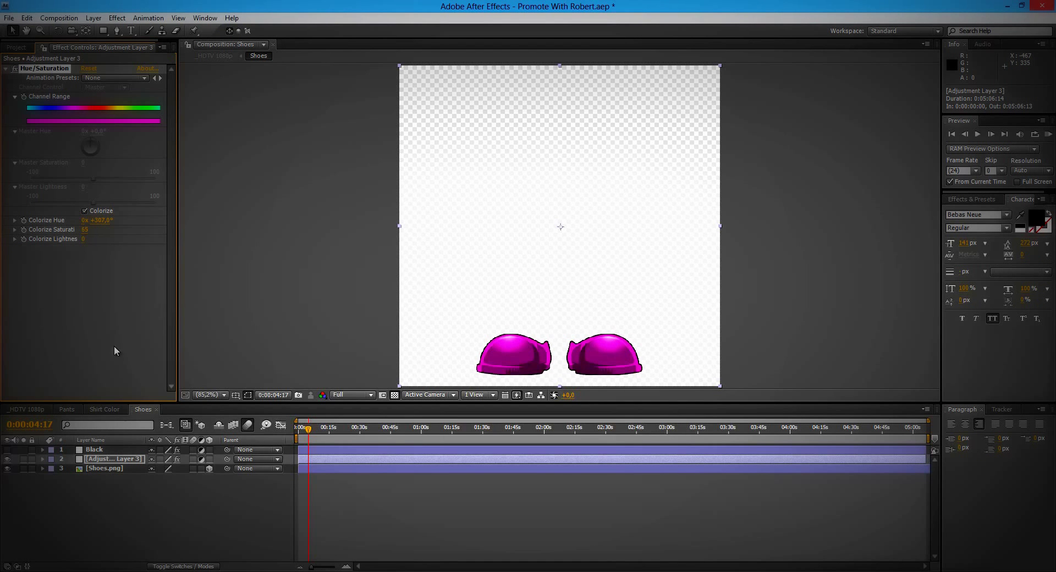
pyautogui.click(44, 409)
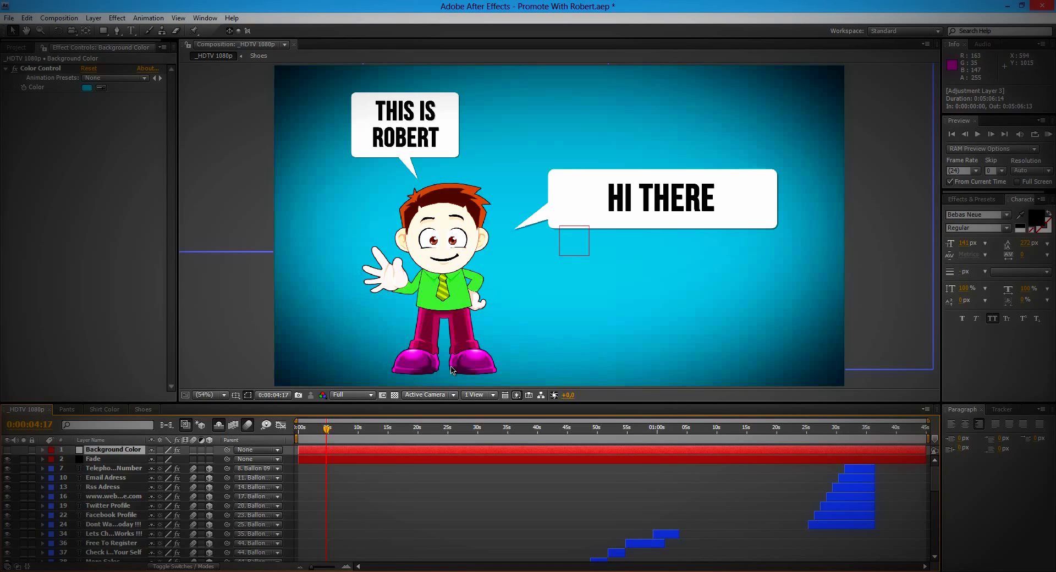
# Switch the shoes back to black by hiding Adjustment Layer 3 and showing the Black layer, and view the main composition
pyautogui.click(143, 409)
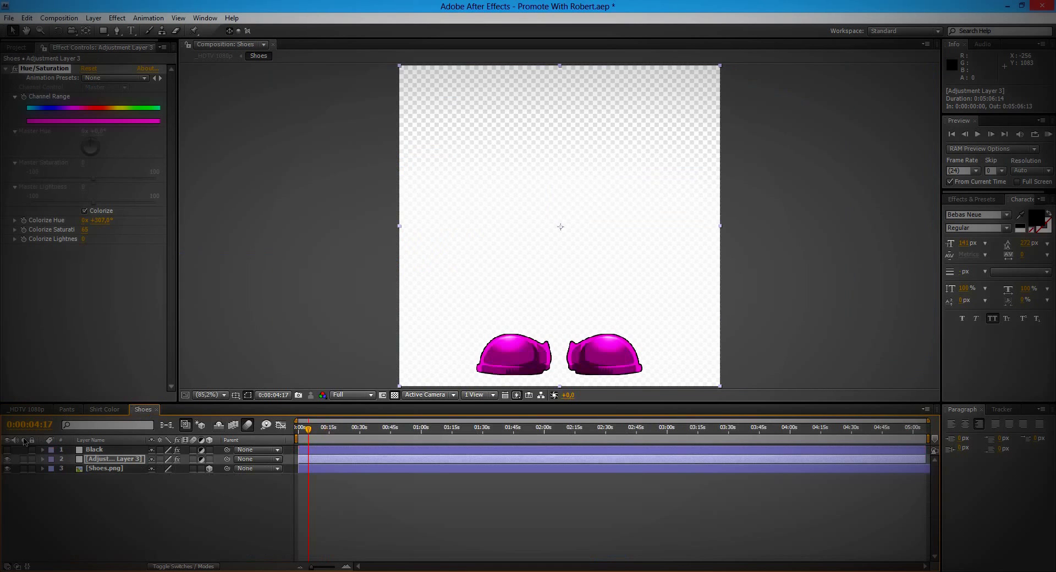
pyautogui.click(7, 459)
pyautogui.click(7, 449)
pyautogui.click(26, 409)
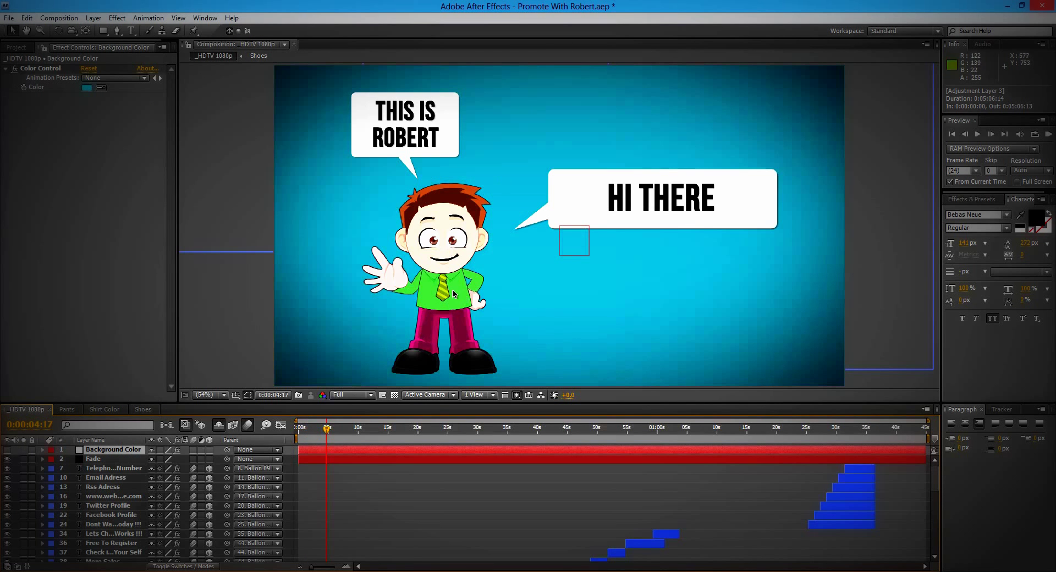
# Open the Tie composition, recolour the tie blue with Adjustment Layer 3's Colorize Hue at 2x +213° and lower lightness, and check the character
pyautogui.click(17, 47)
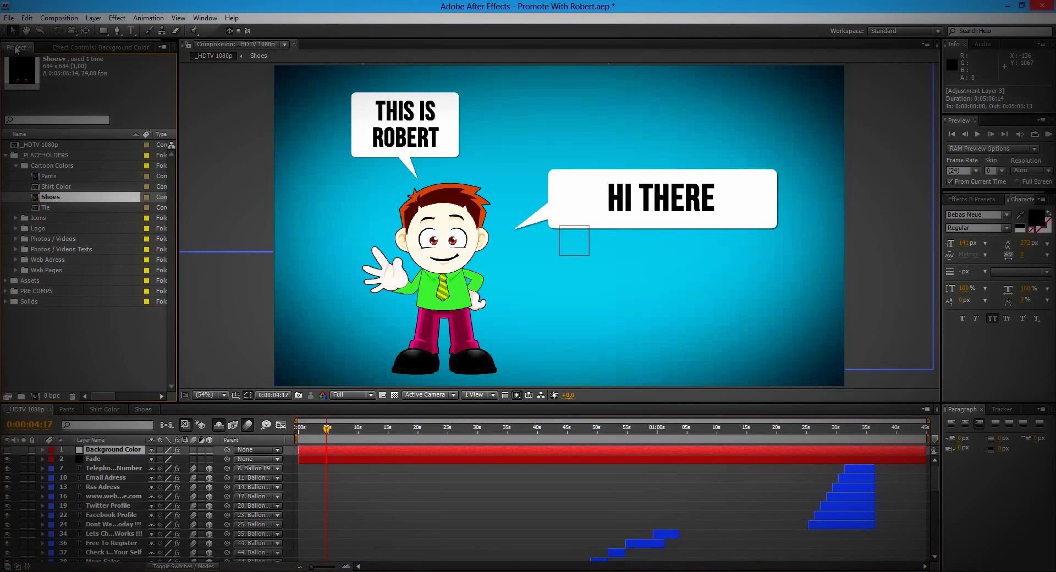
pyautogui.doubleClick(82, 206)
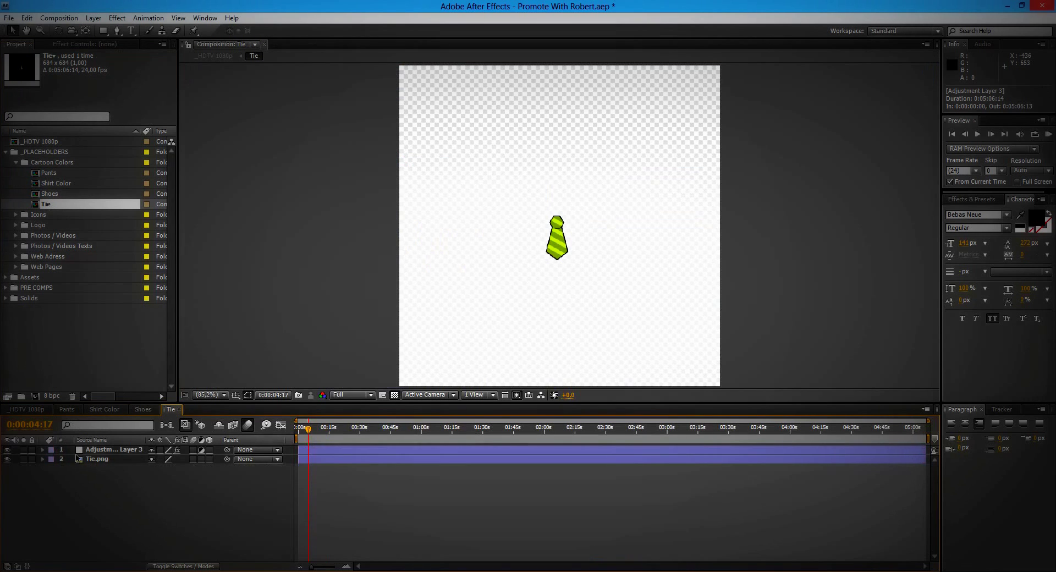
pyautogui.click(123, 451)
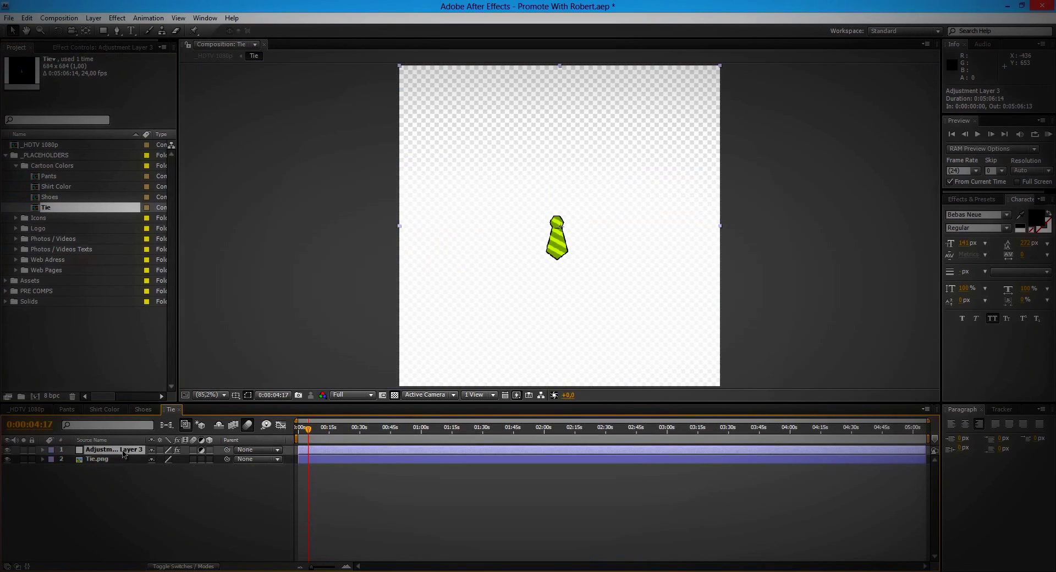
pyautogui.click(108, 47)
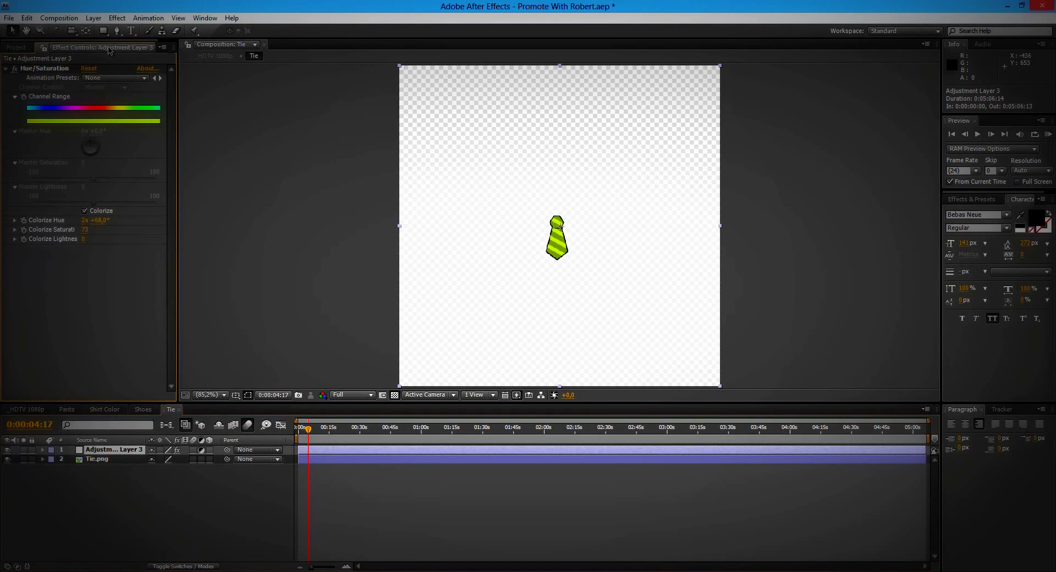
pyautogui.moveTo(102, 220); pyautogui.dragTo(174, 214)
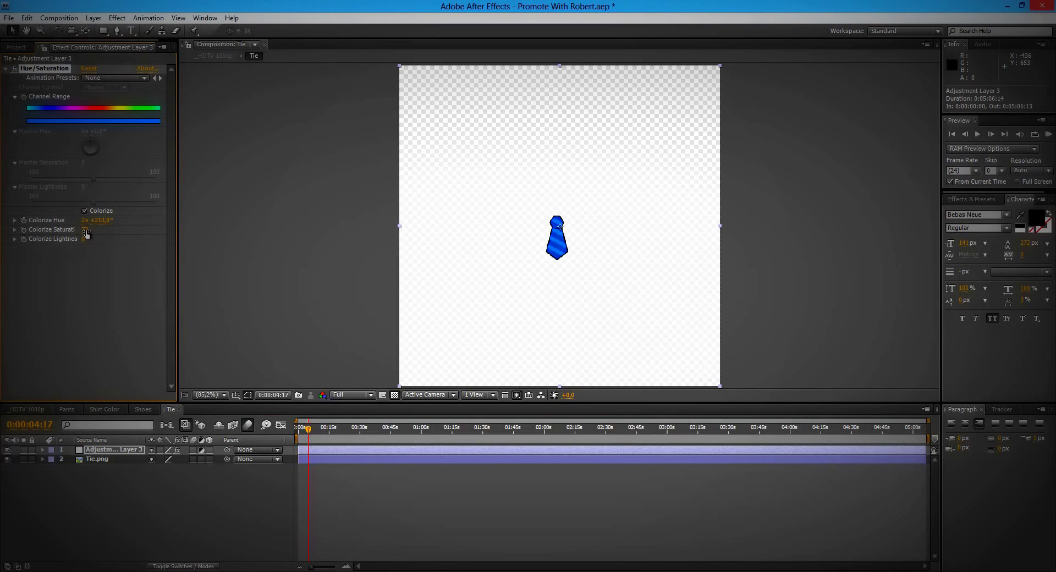
pyautogui.moveTo(87, 239); pyautogui.dragTo(75, 238)
pyautogui.click(28, 409)
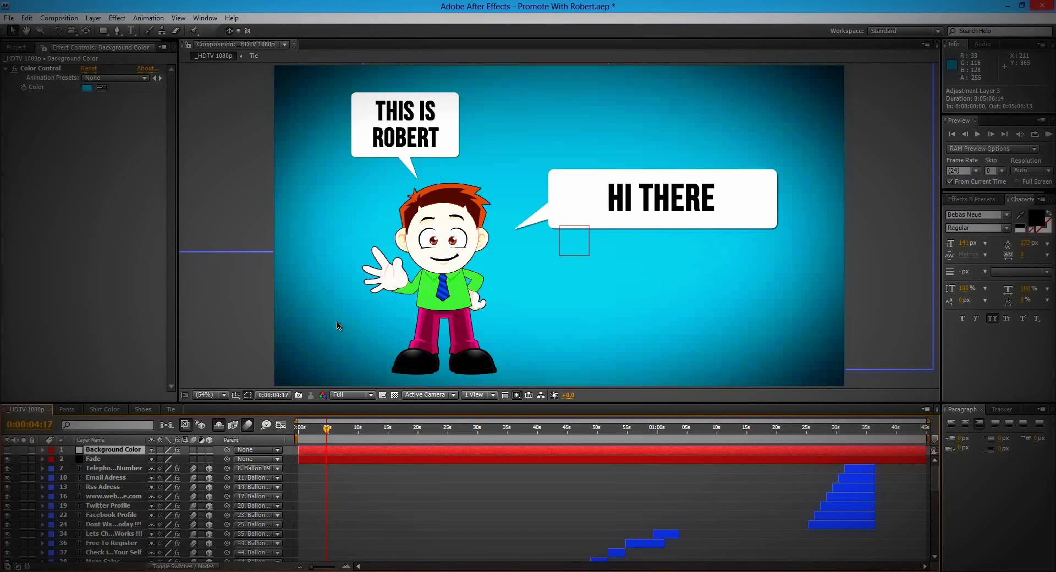
# Open the Shirt Color composition and hide its adjustment layer to restore the shirt's original colour
pyautogui.click(17, 47)
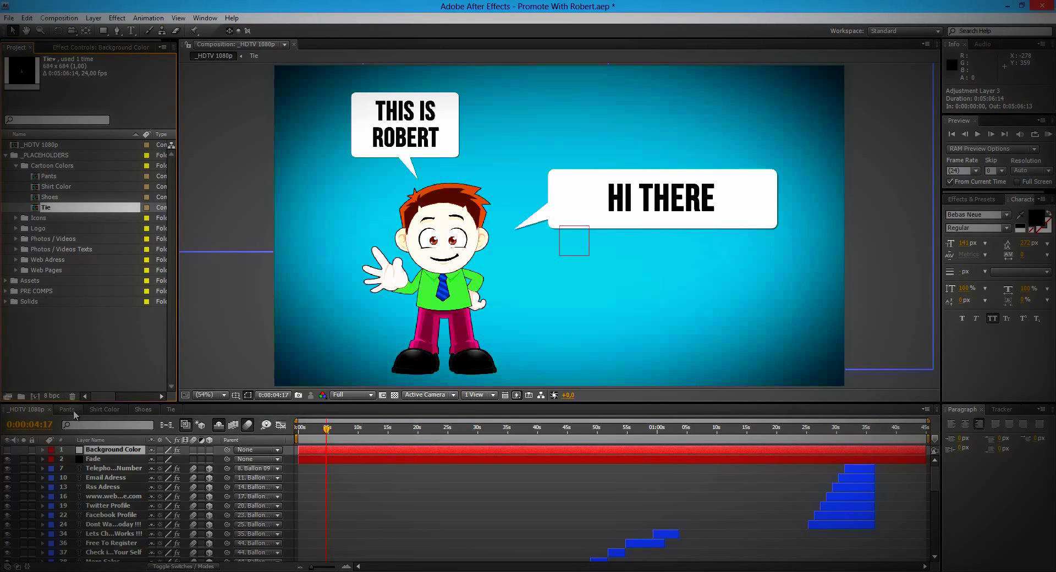
pyautogui.click(105, 409)
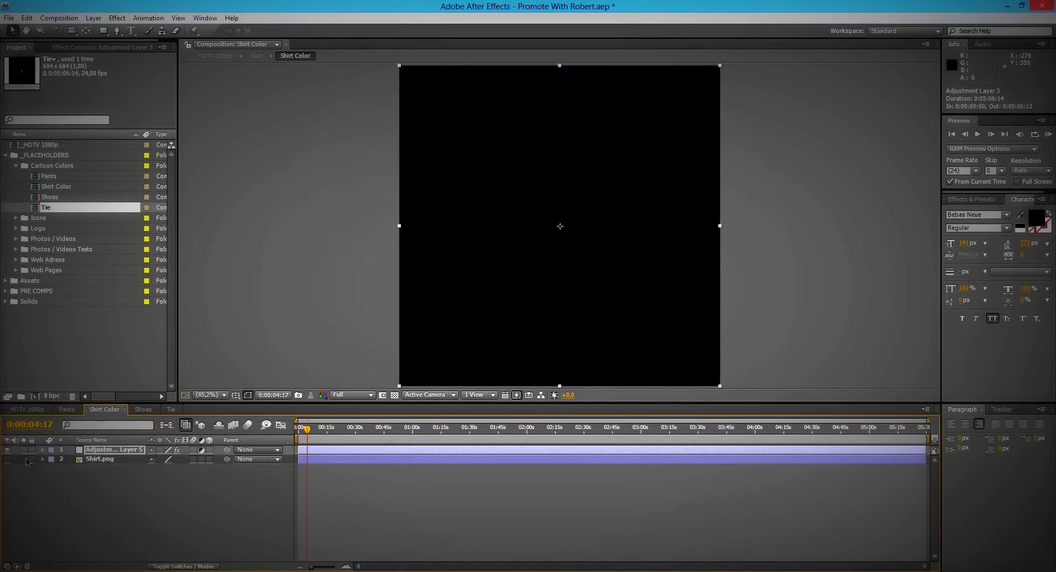
pyautogui.click(7, 459)
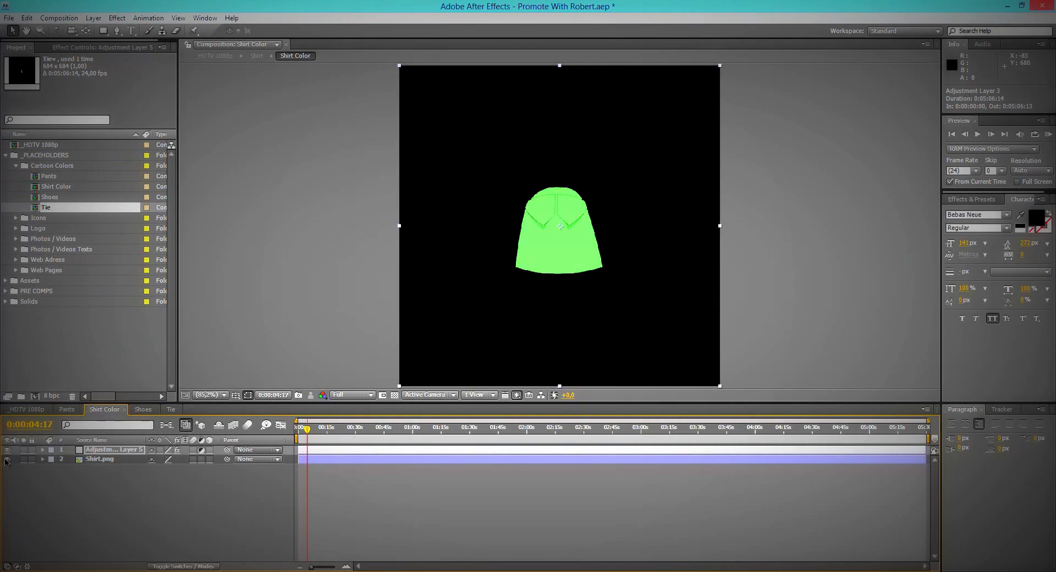
pyautogui.click(8, 459)
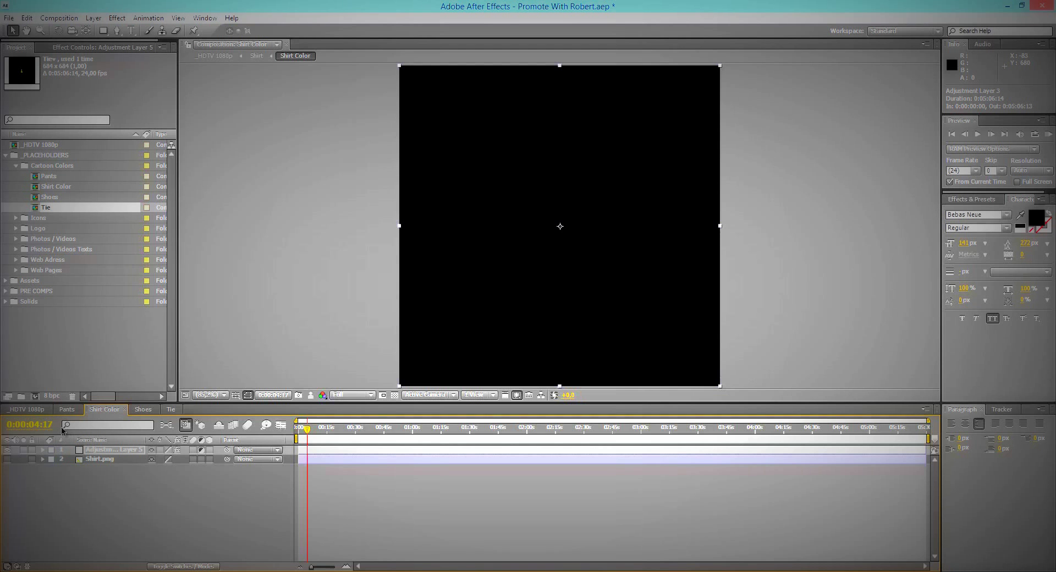
pyautogui.click(7, 449)
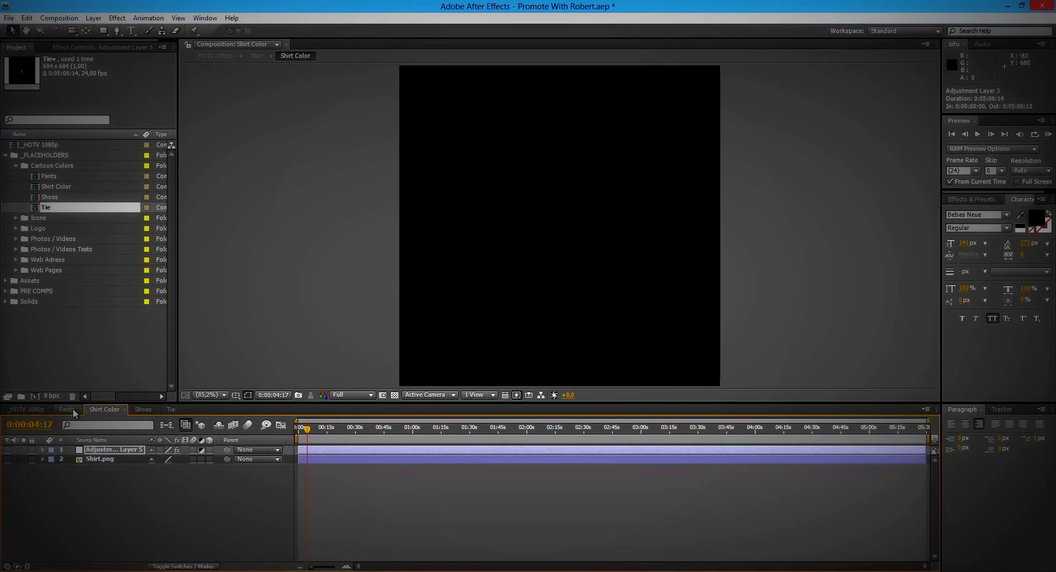
# Hide the adjustment layer in the Pants composition and the Black layer in the Shoes composition to restore their original colours
pyautogui.click(66, 409)
pyautogui.click(7, 450)
pyautogui.click(132, 409)
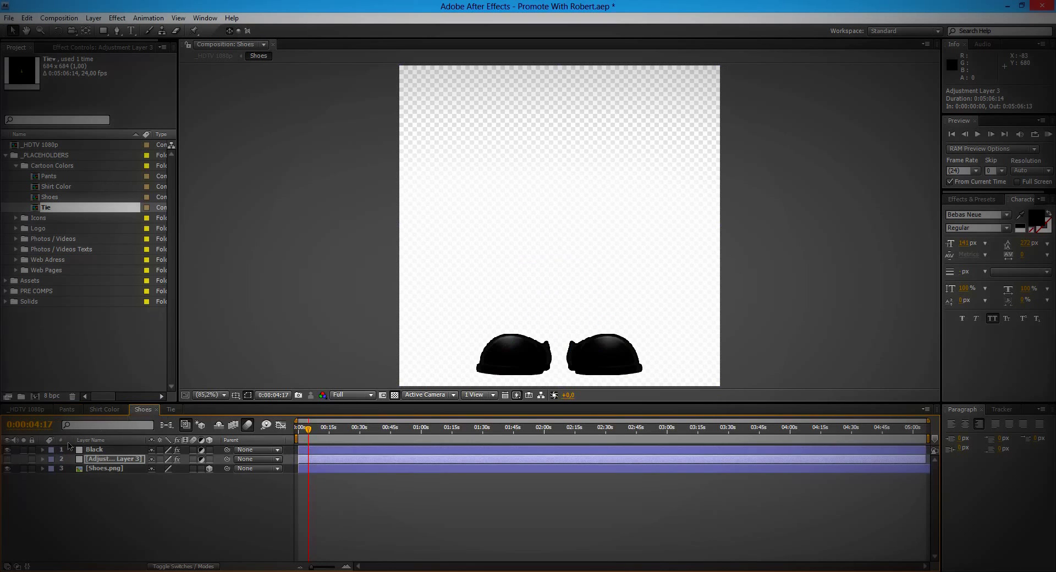
pyautogui.click(8, 450)
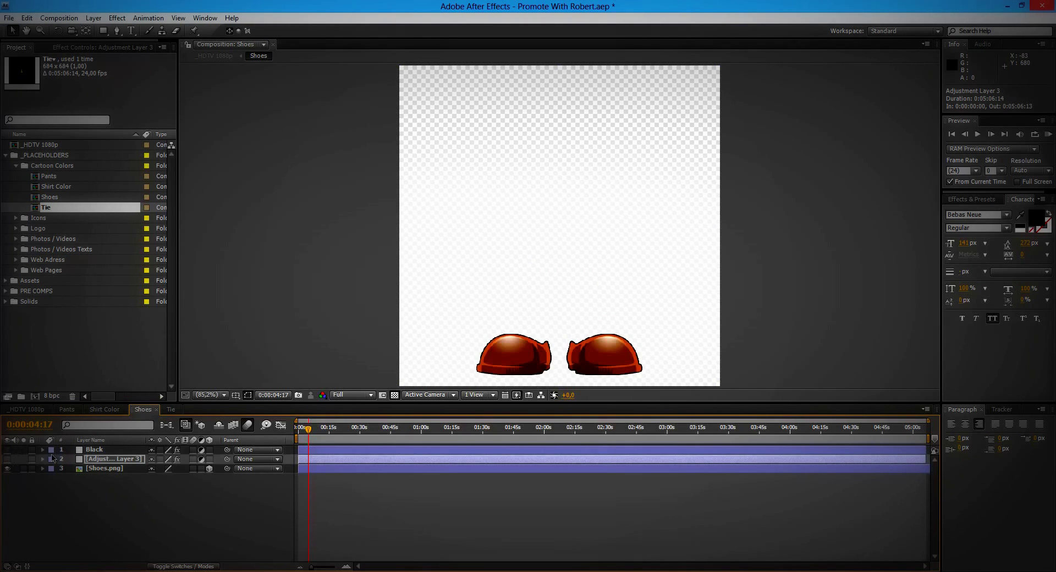
# Hide Adjustment Layer 3 in the Tie composition and check the character in the _HDTV 1080p composition
pyautogui.click(171, 409)
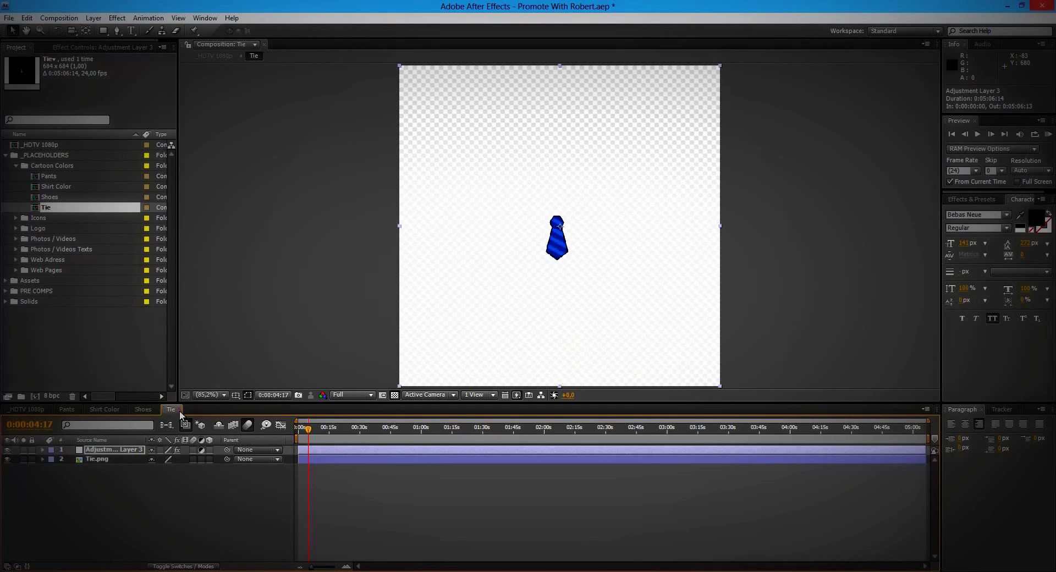
pyautogui.click(7, 450)
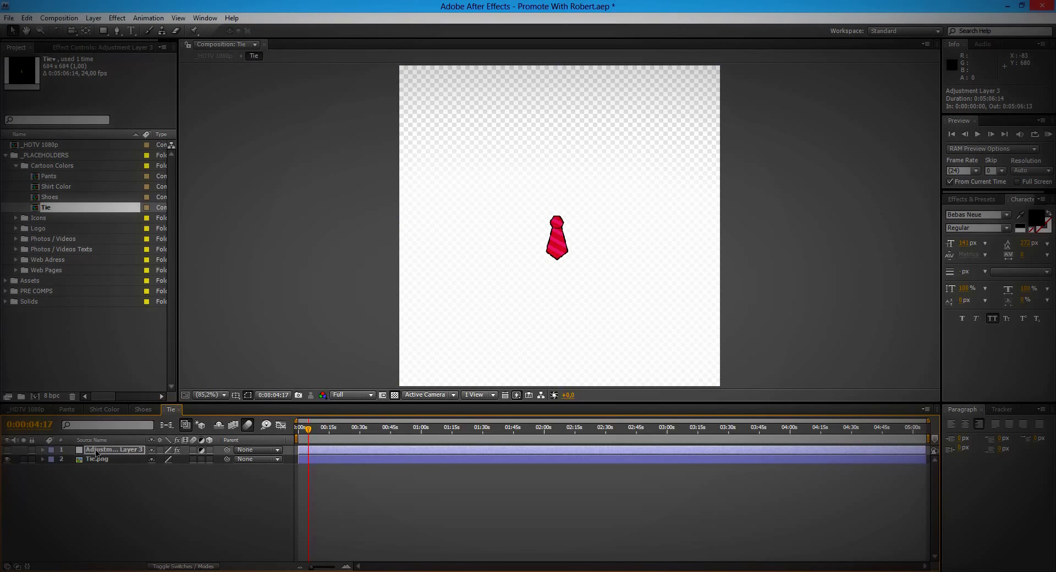
pyautogui.click(33, 410)
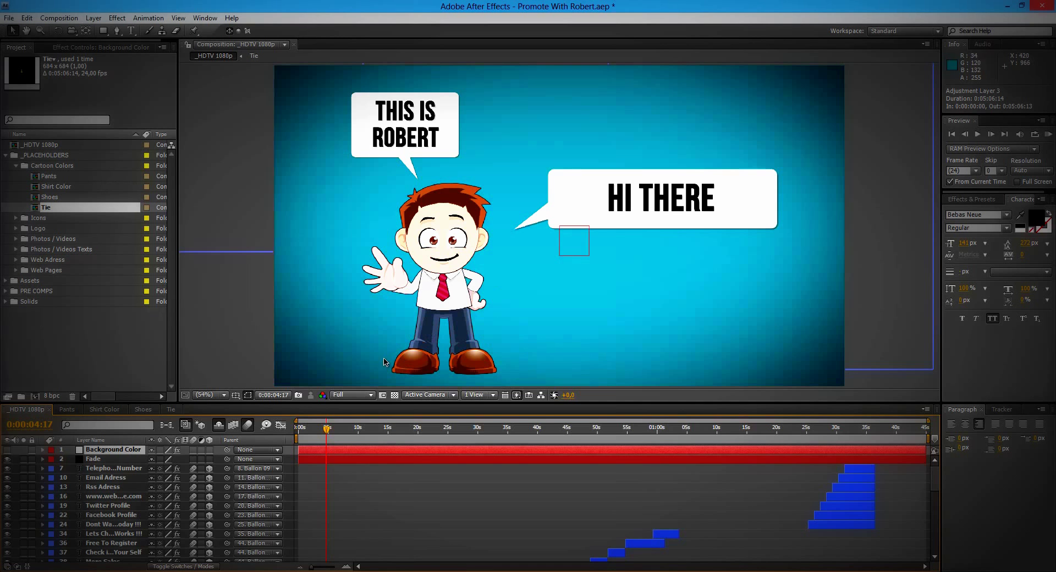
# Close the Pants, Shirt Color, Shoes and Tie compositions, leaving only _HDTV 1080p open
pyautogui.click(73, 409)
pyautogui.click(78, 408)
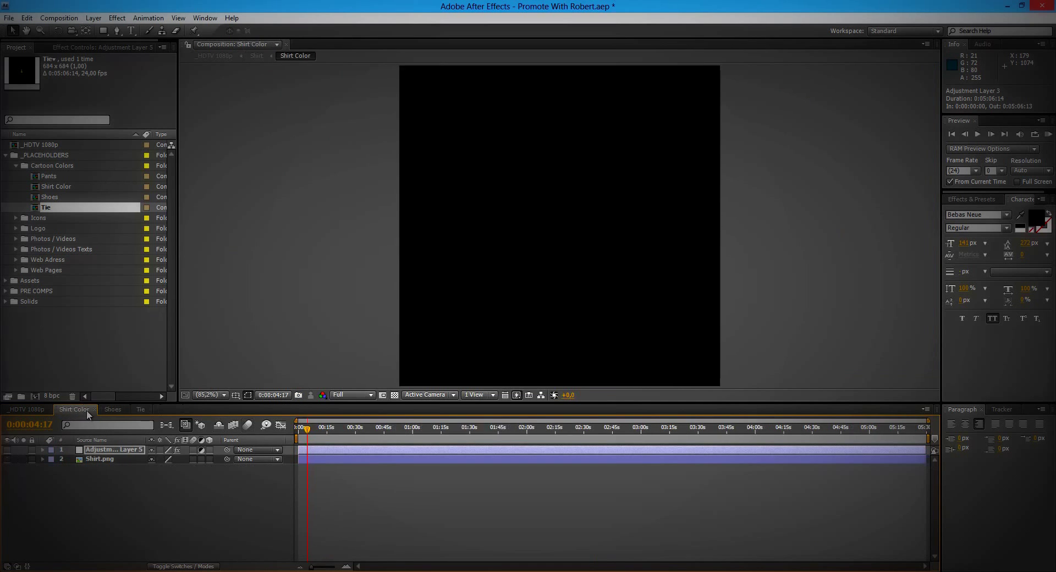
pyautogui.click(93, 410)
pyautogui.click(82, 408)
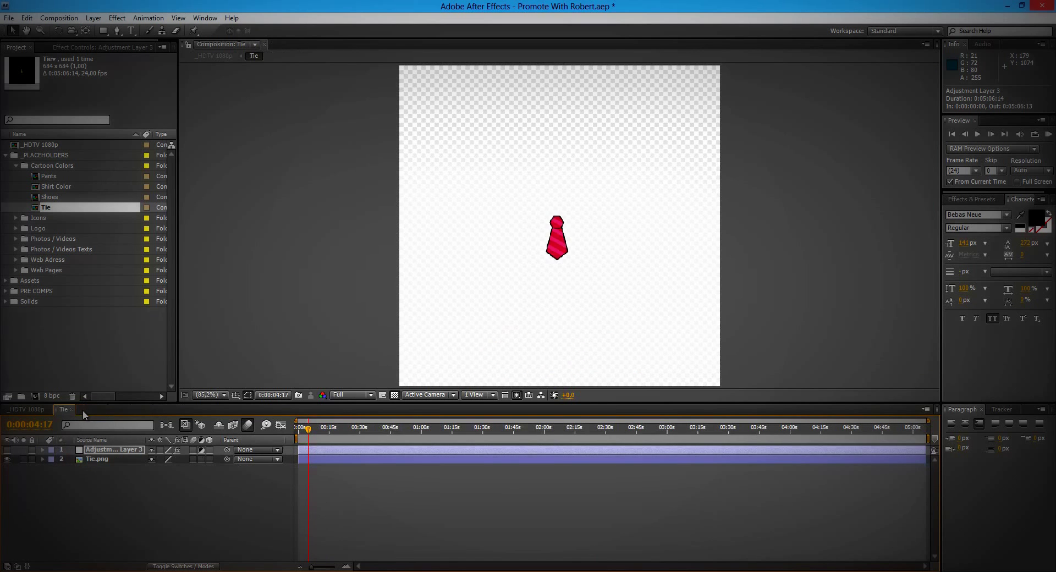
pyautogui.click(72, 409)
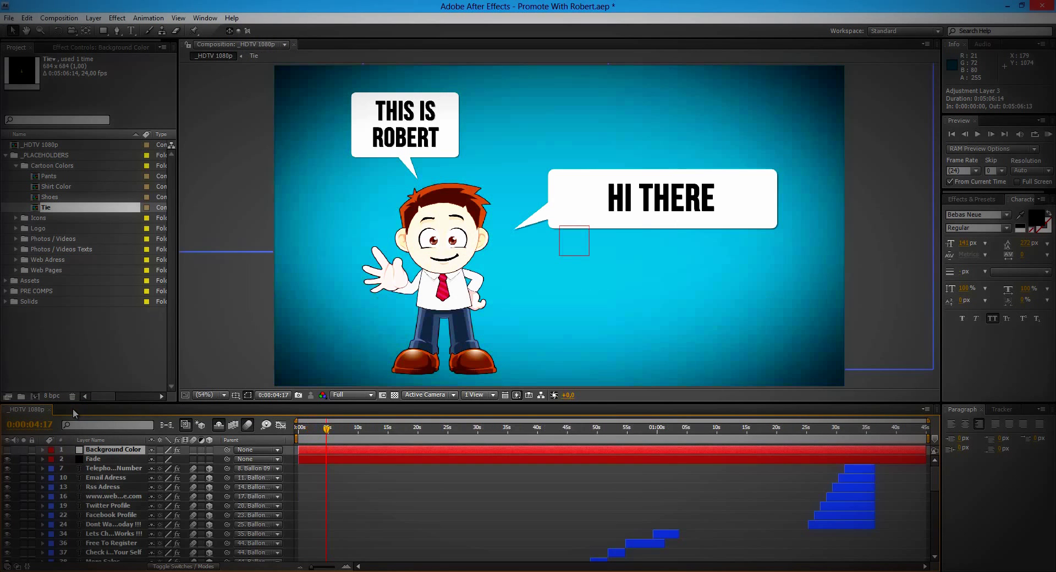
# Collapse Cartoon Colors, expand the Icons folder and its Images subfolder, and move the playhead to the contact scene at 0:01:34:02
pyautogui.click(16, 165)
pyautogui.click(46, 177)
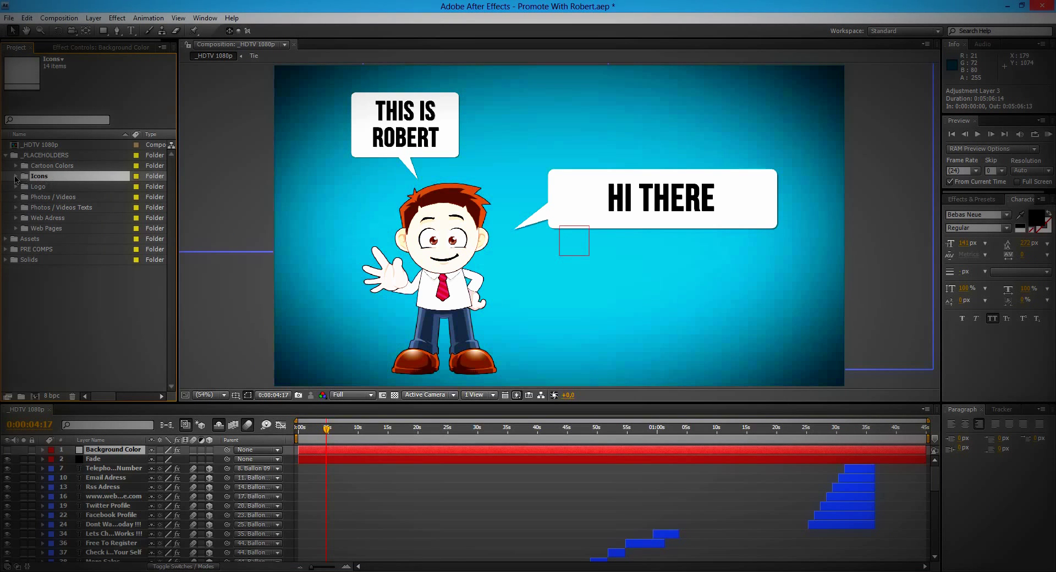
pyautogui.click(16, 177)
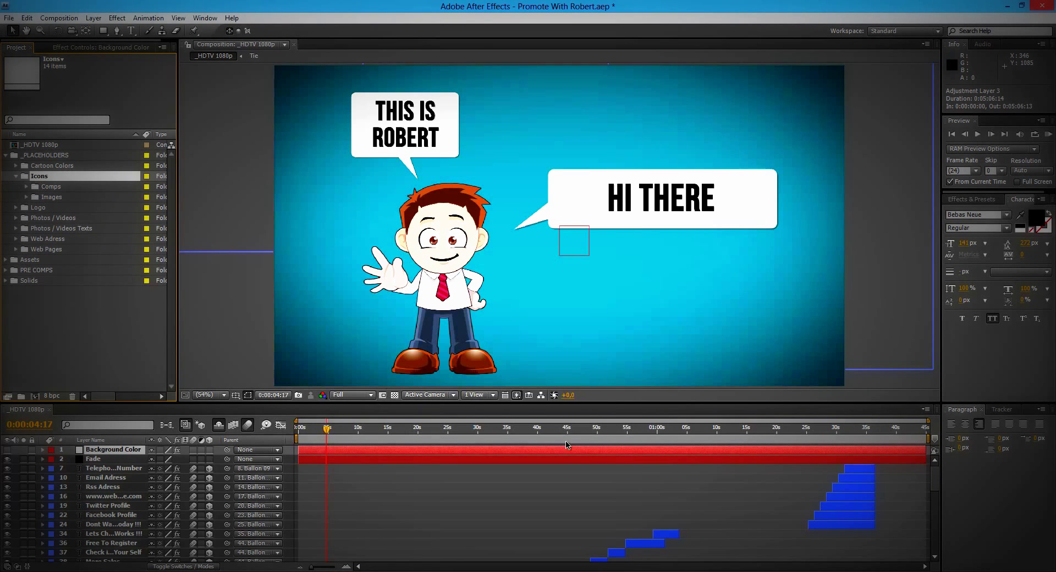
pyautogui.click(838, 429)
pyautogui.moveTo(853, 432); pyautogui.dragTo(862, 431)
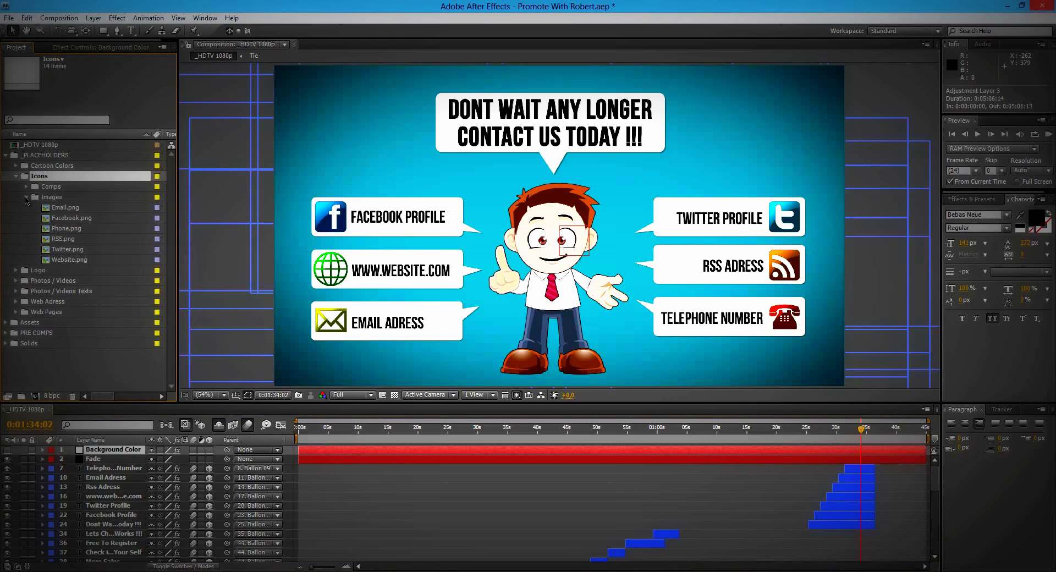
# Examine the Replace Footage options for the Email.png icon image
pyautogui.click(65, 209)
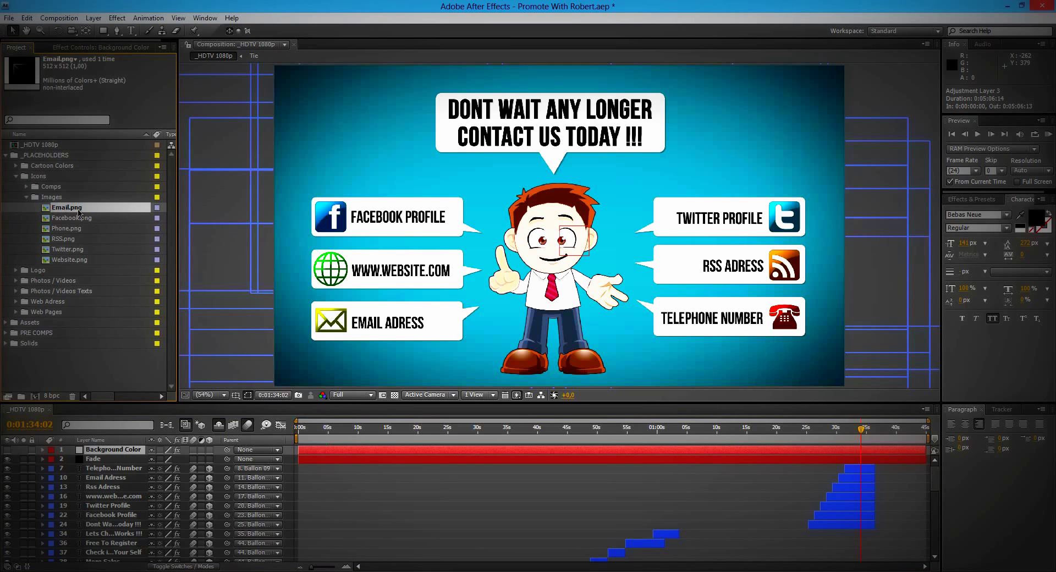
pyautogui.rightClick(67, 212)
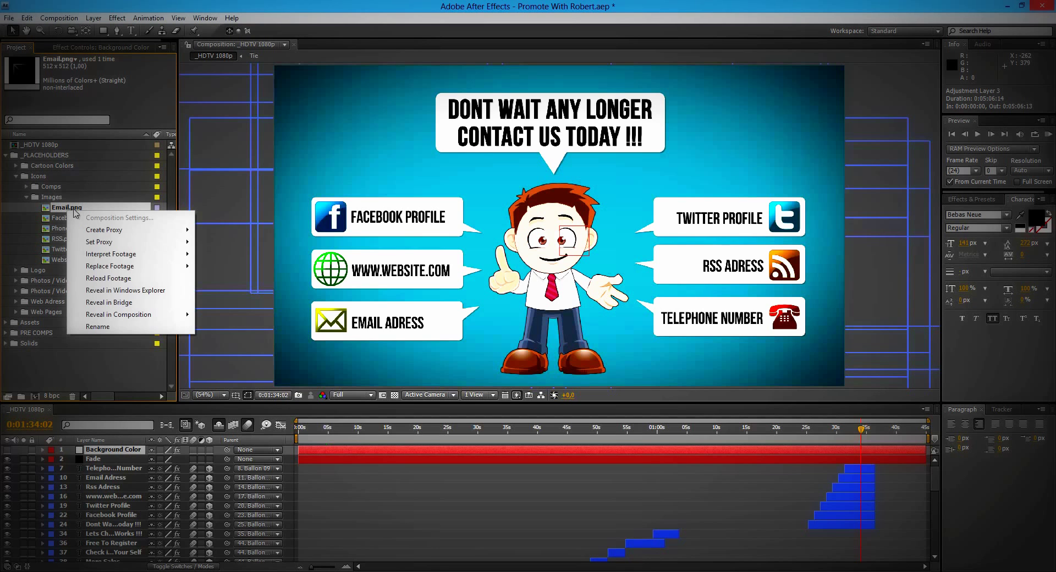
pyautogui.moveTo(125, 269)
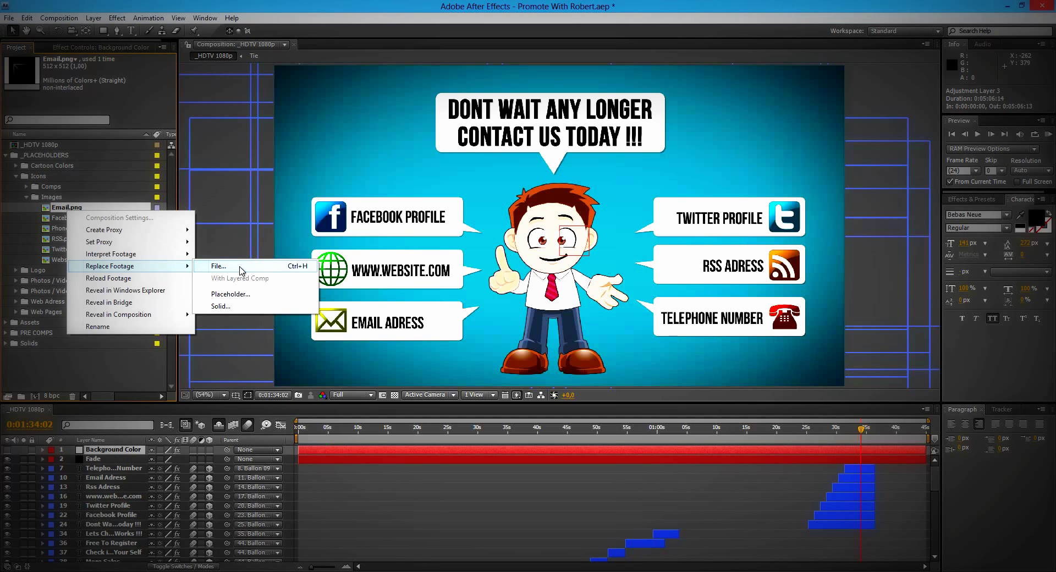
# Import Icon Example 1.png and Icon Example 2.png into the icon Images folder, and open the Email composition from Comps
pyautogui.click(53, 197)
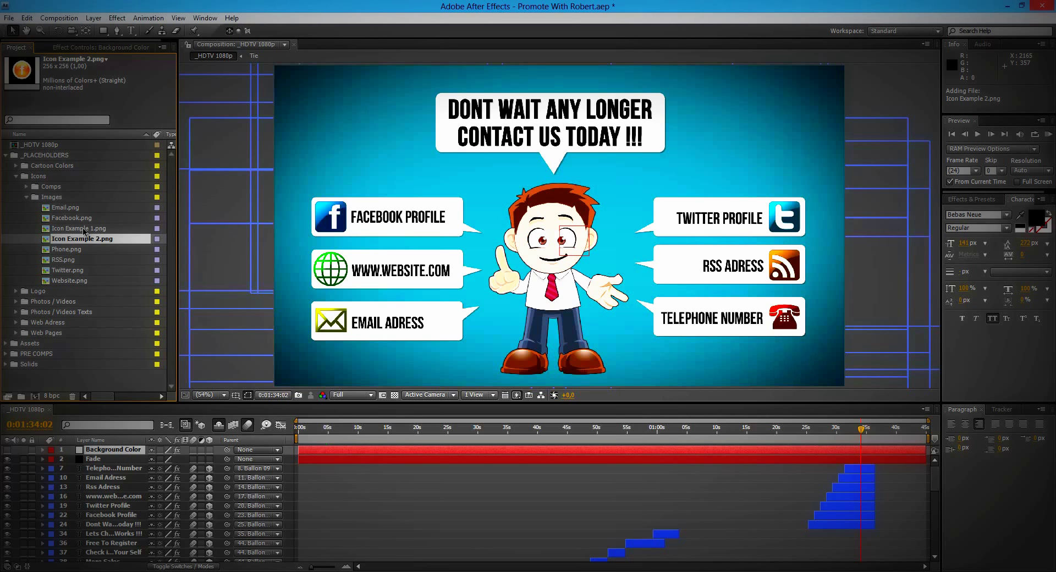
pyautogui.click(25, 187)
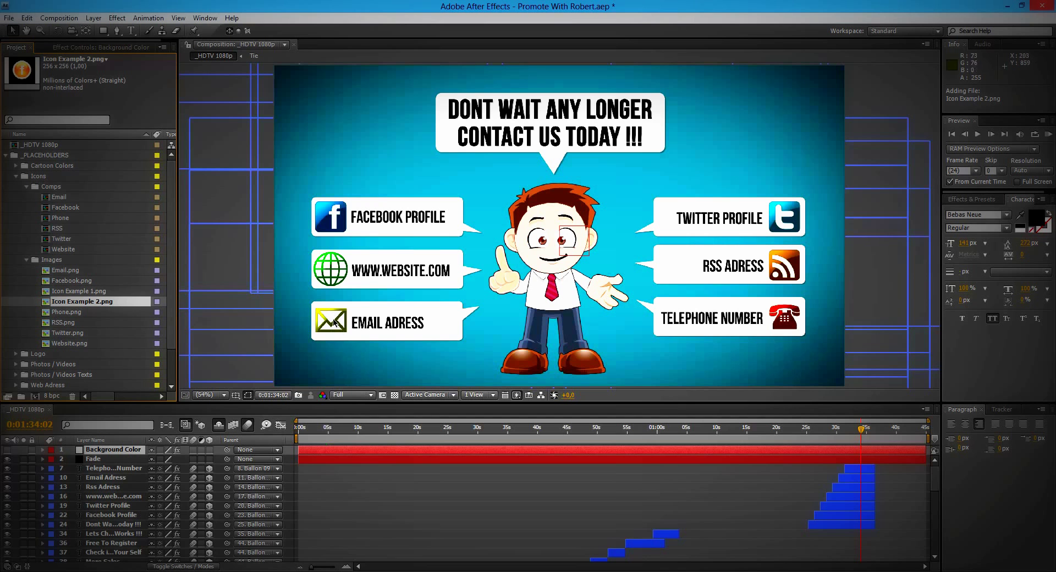
pyautogui.click(66, 199)
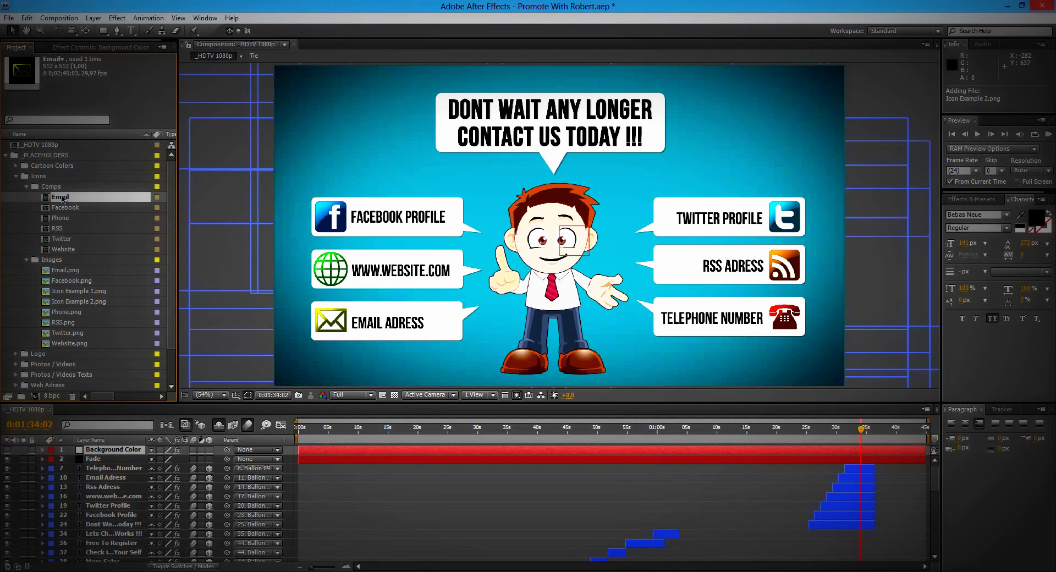
pyautogui.doubleClick(61, 198)
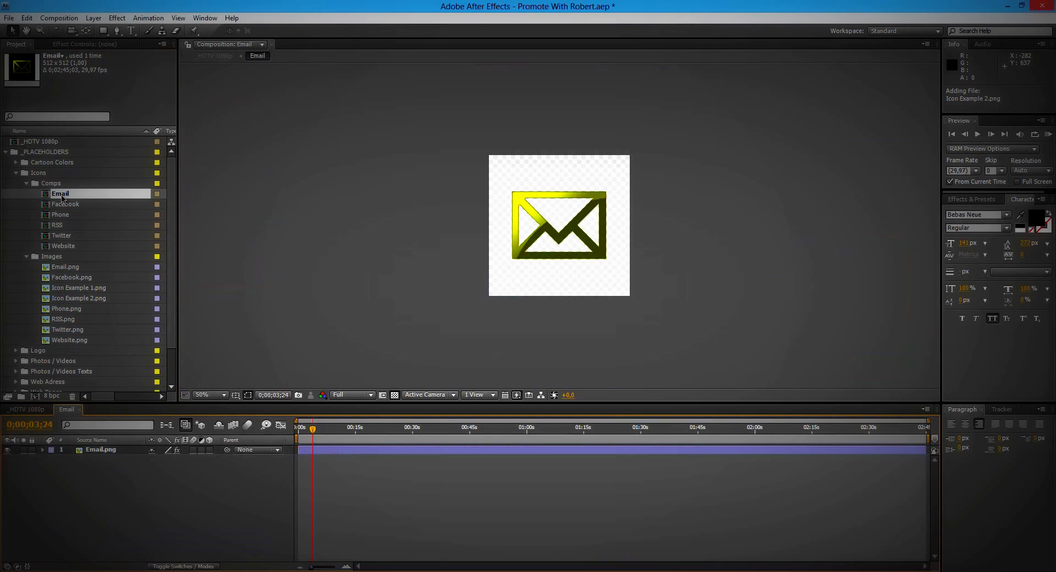
# Replace the Email.png layer in the Email composition with Icon Example 1.png and check the icon in _HDTV 1080p
pyautogui.click(70, 289)
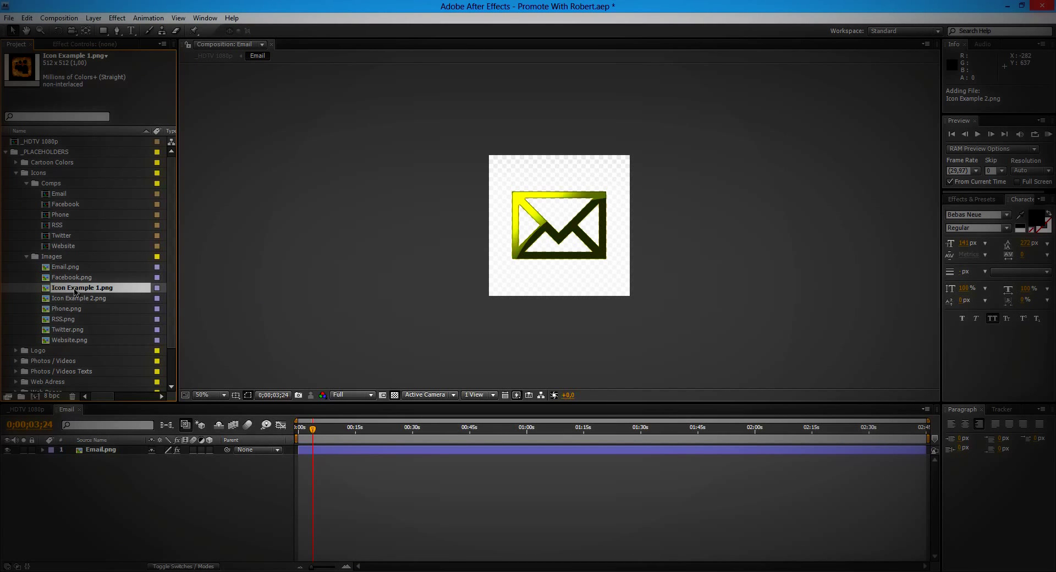
pyautogui.click(100, 450)
pyautogui.click(96, 44)
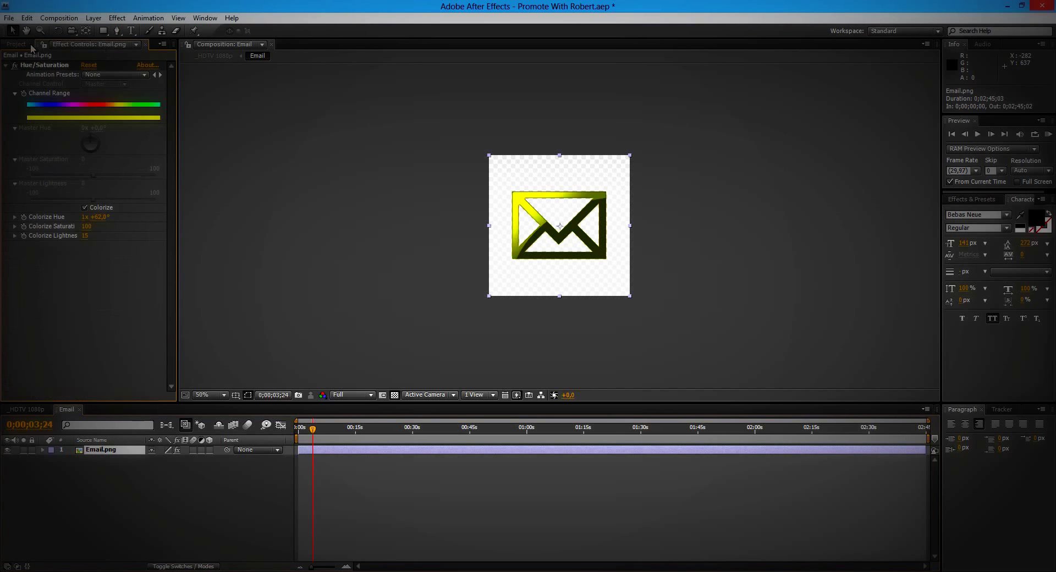
pyautogui.click(21, 44)
pyautogui.click(104, 450)
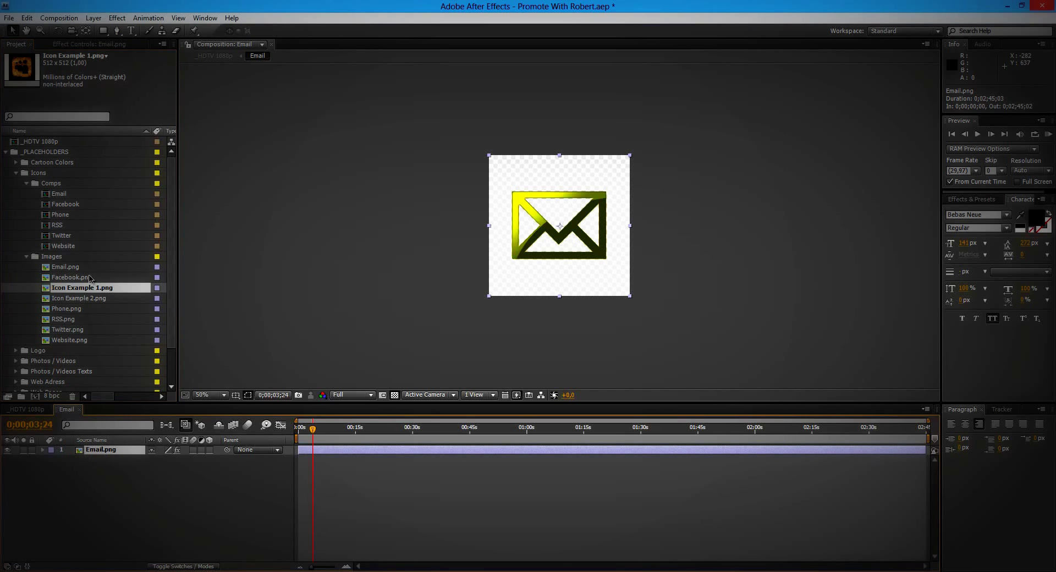
pyautogui.moveTo(92, 290); pyautogui.dragTo(106, 450)
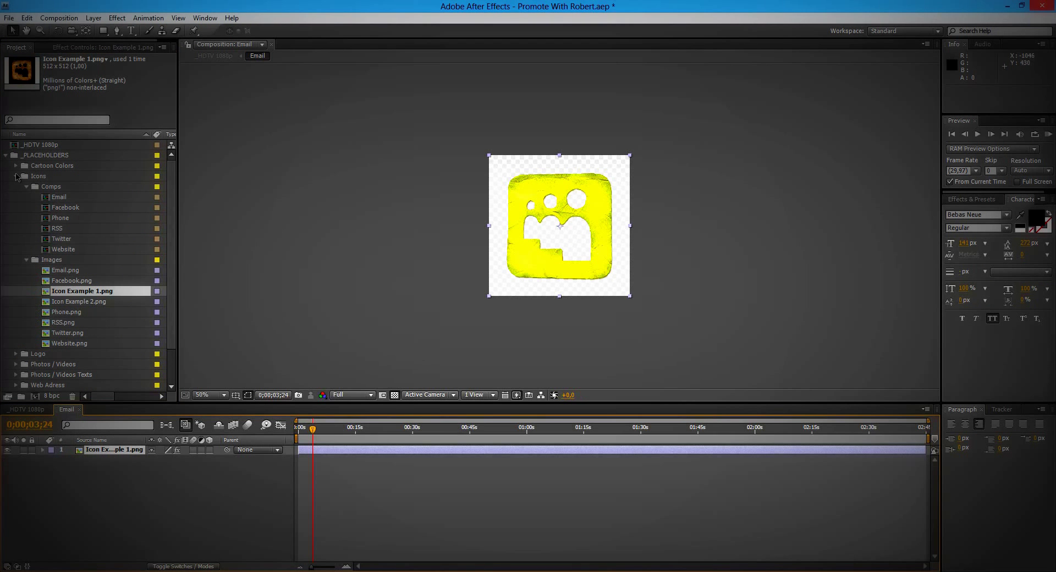
pyautogui.click(114, 454)
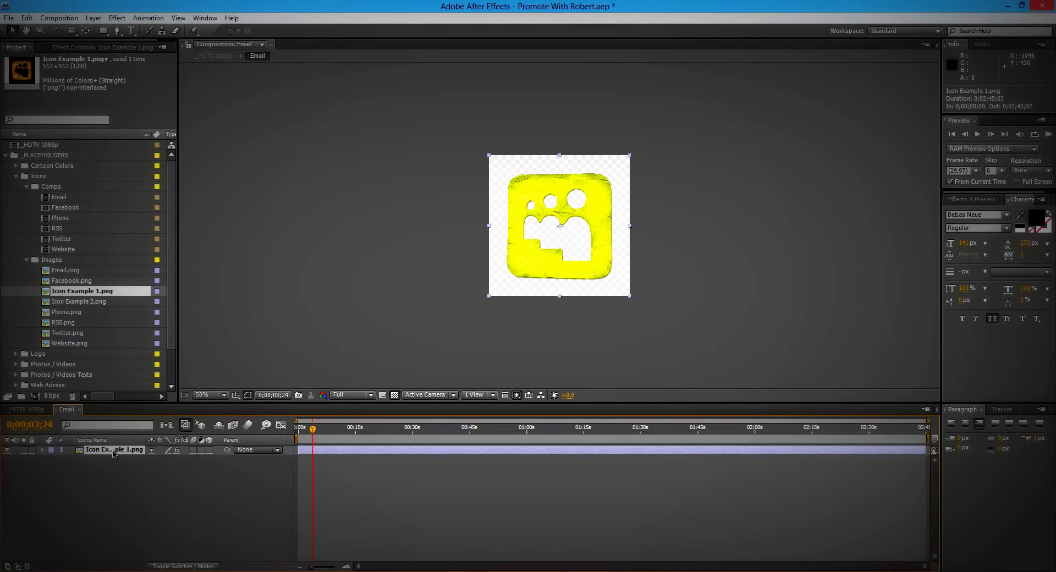
pyautogui.click(27, 409)
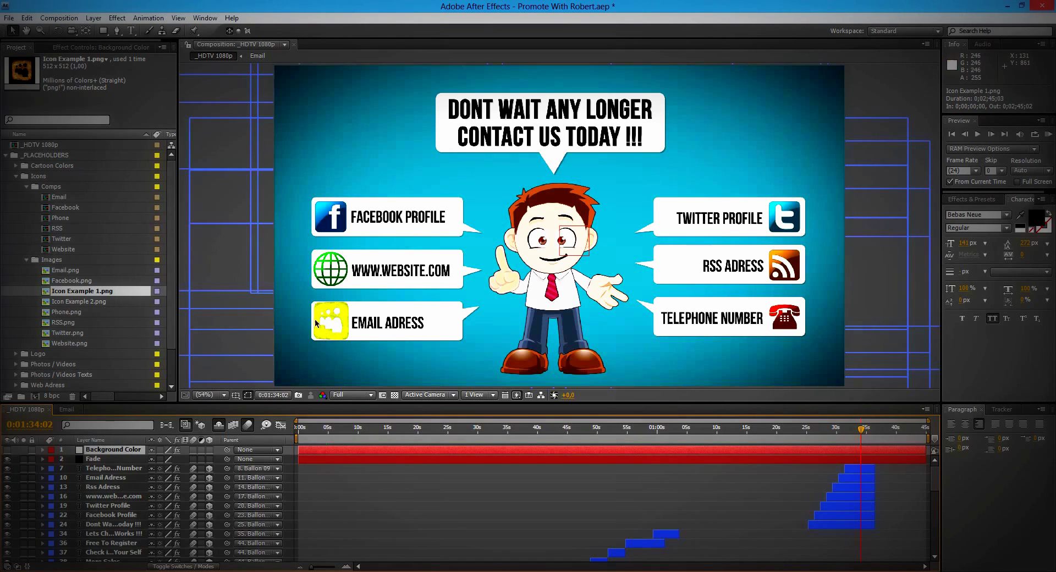
# Turn off the Hue/Saturation effect on the Icon Example 1.png layer in the Email composition and check the icon in _HDTV 1080p
pyautogui.click(66, 409)
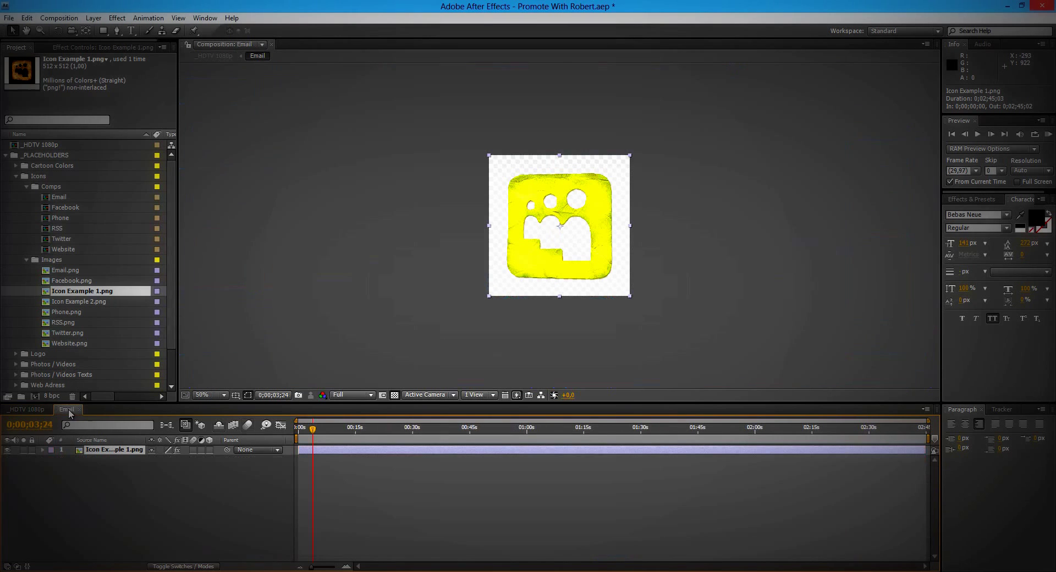
pyautogui.click(102, 48)
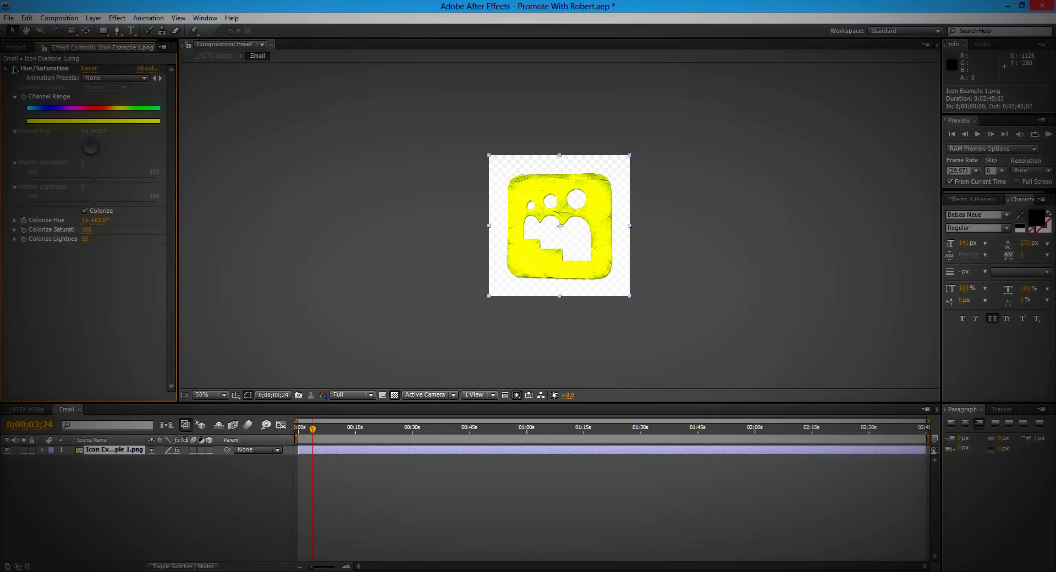
pyautogui.click(13, 70)
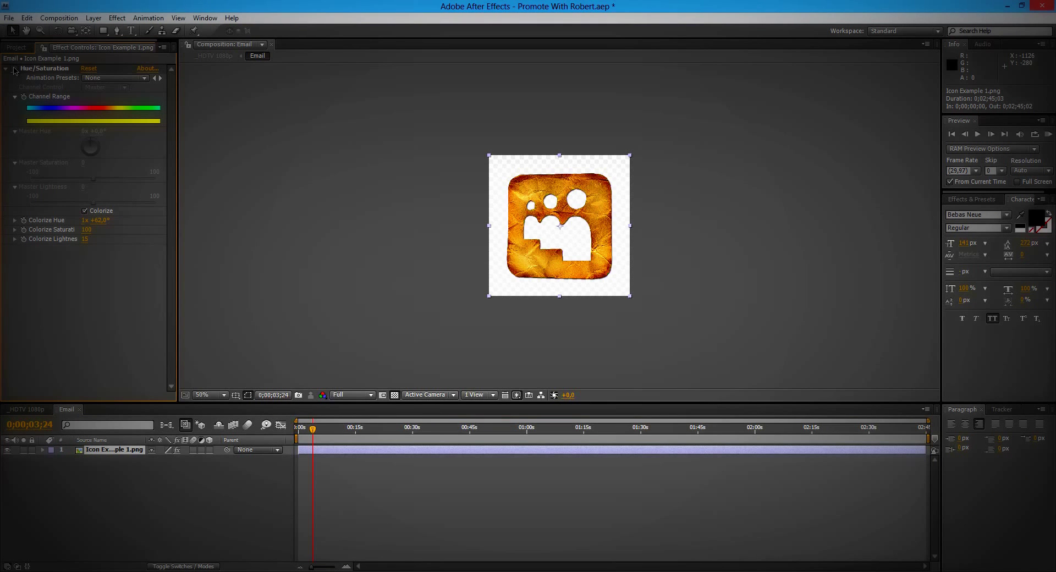
pyautogui.click(27, 409)
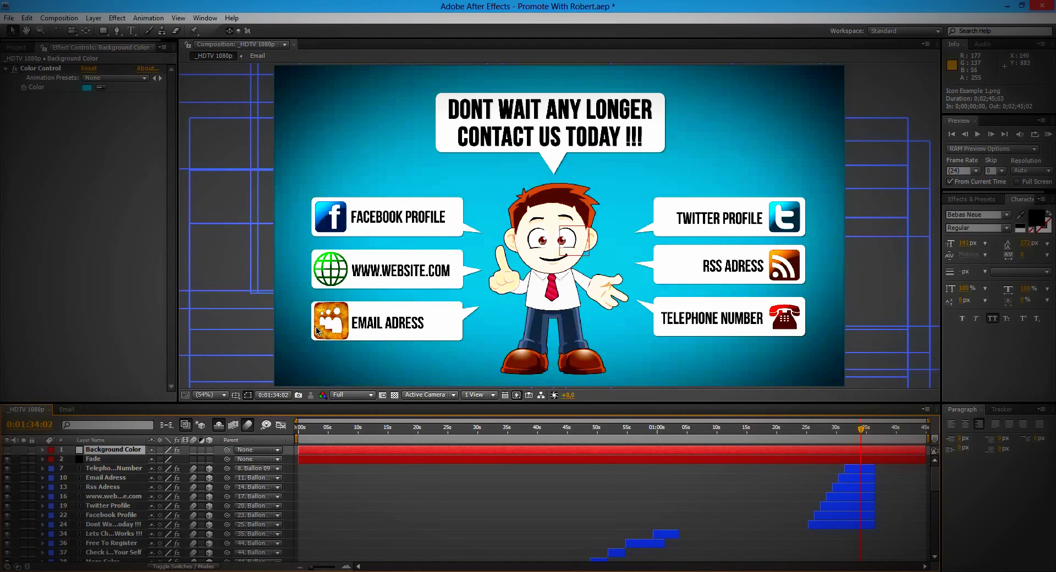
pyautogui.click(66, 409)
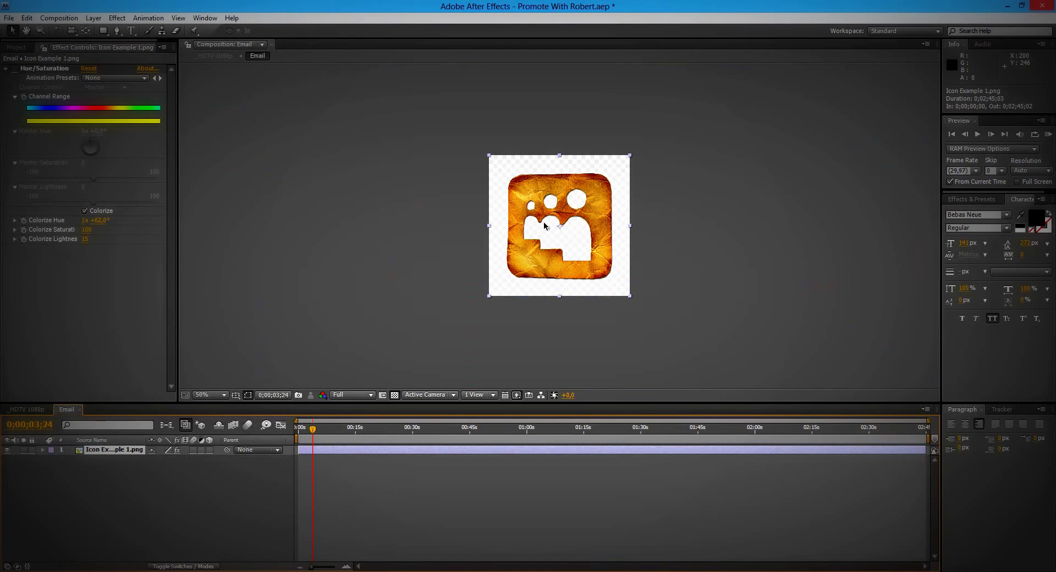
pyautogui.click(33, 410)
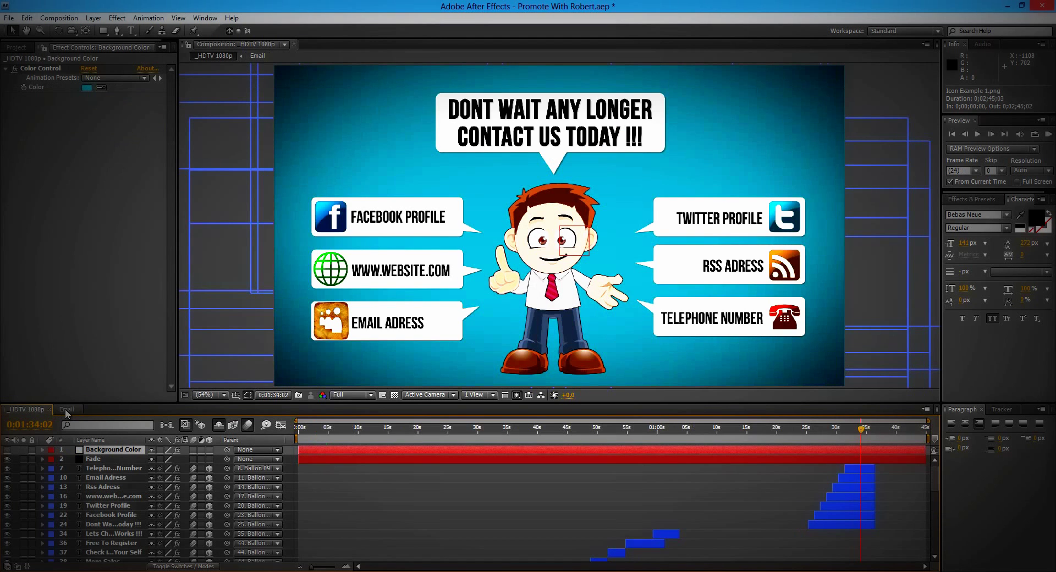
# Scale the Icon Example 1.png layer in the Email composition to 91% and check the icon in _HDTV 1080p
pyautogui.click(66, 409)
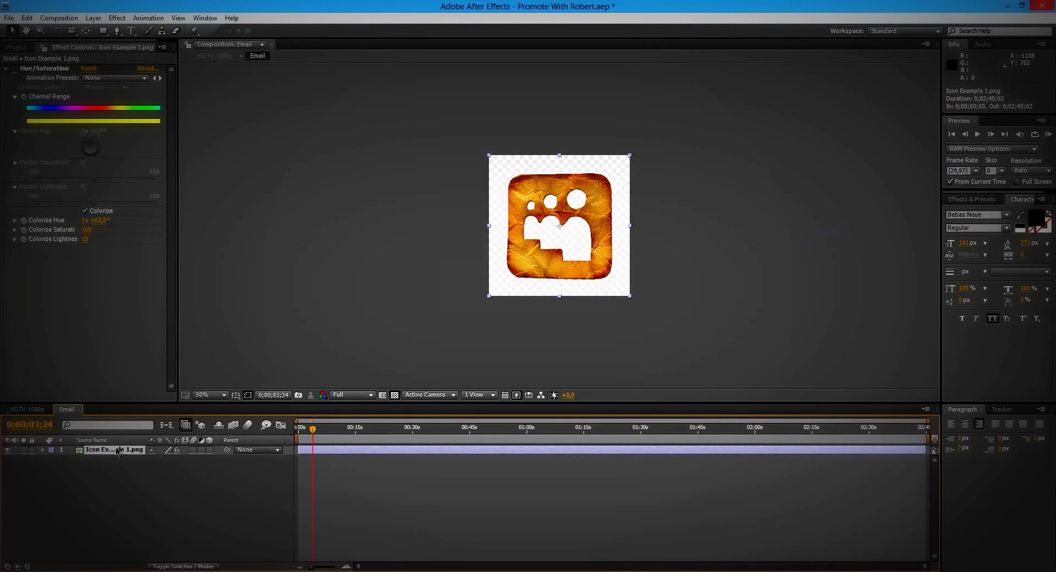
pyautogui.hotkey('alt', 'shift', 's')
pyautogui.moveTo(163, 459); pyautogui.dragTo(158, 459)
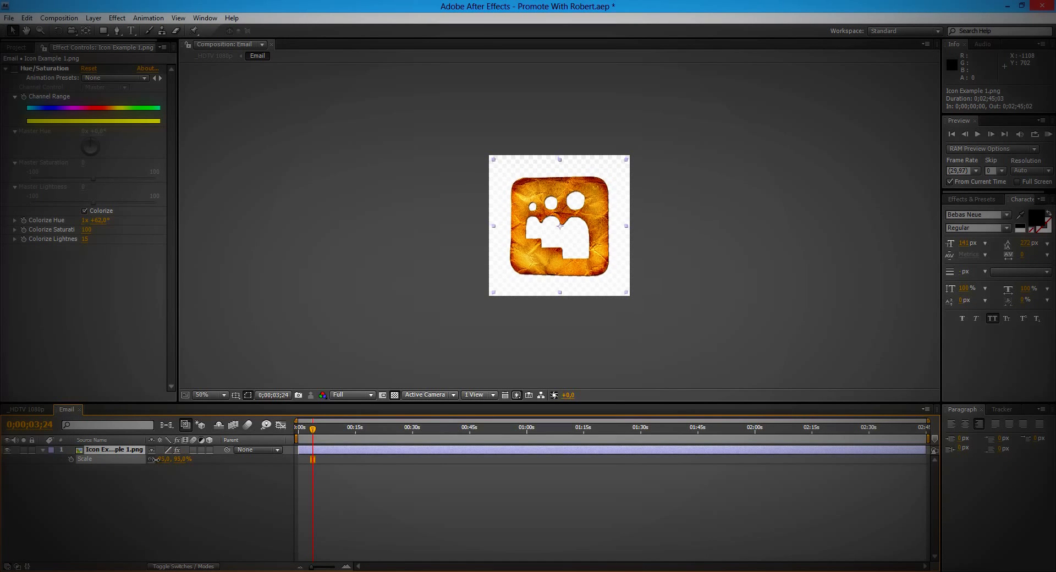
pyautogui.click(26, 409)
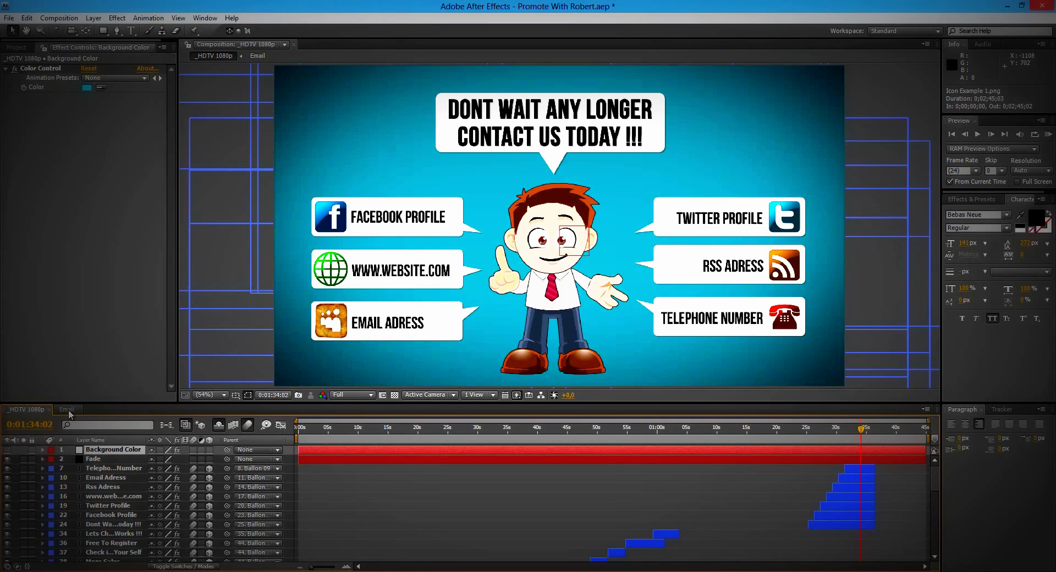
# Turn the Email icon's Hue/Saturation effect back on, recolour the icon teal green with the Colorize values, and check it in _HDTV 1080p
pyautogui.click(67, 409)
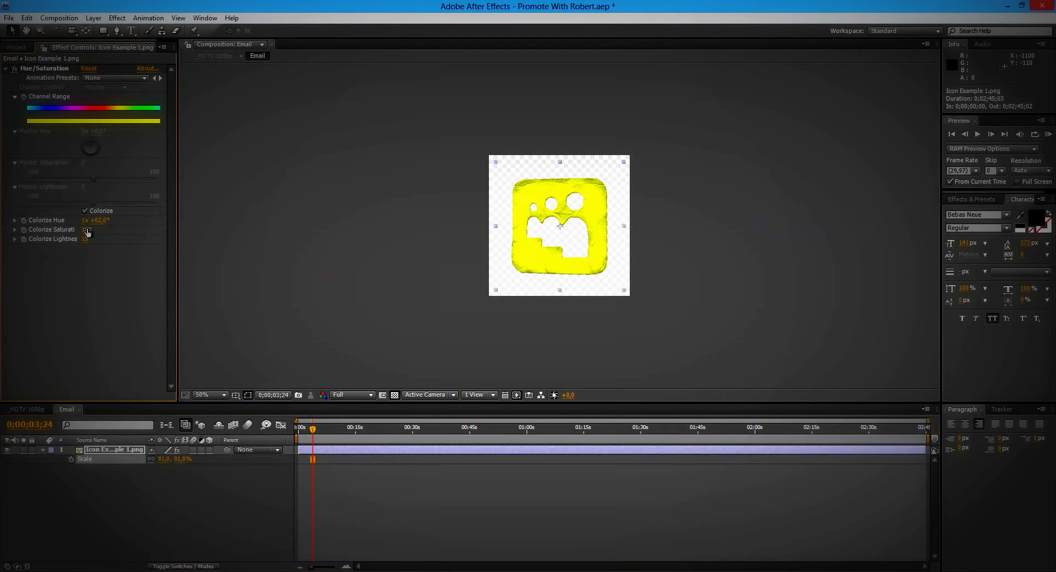
pyautogui.click(83, 229)
pyautogui.moveTo(81, 229); pyautogui.dragTo(157, 216)
pyautogui.moveTo(87, 238); pyautogui.dragTo(71, 242)
pyautogui.click(34, 410)
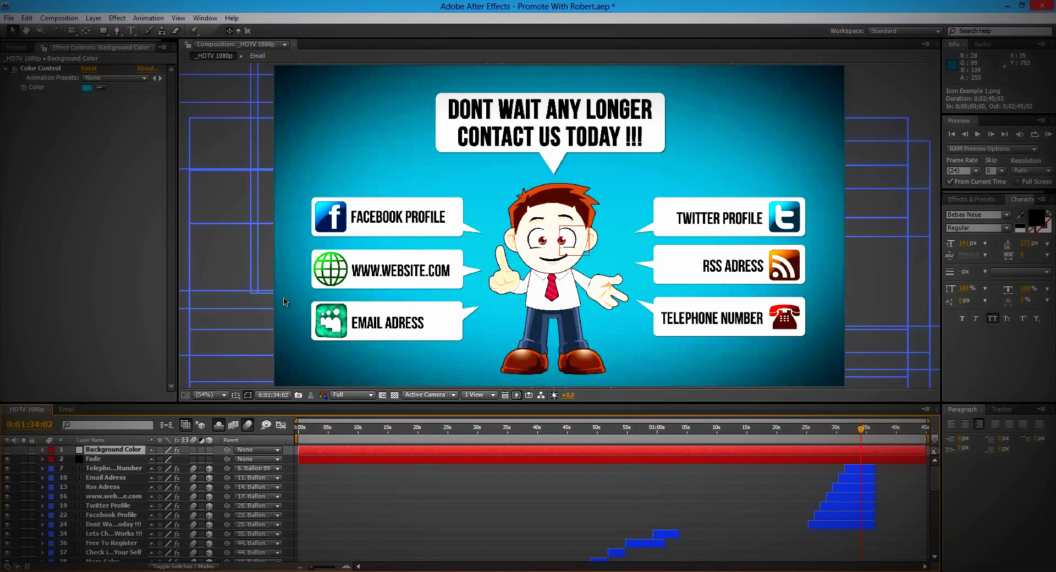
# Open the Facebook composition from the icon Comps folder and delete its solid layer below Facebook.png
pyautogui.click(15, 48)
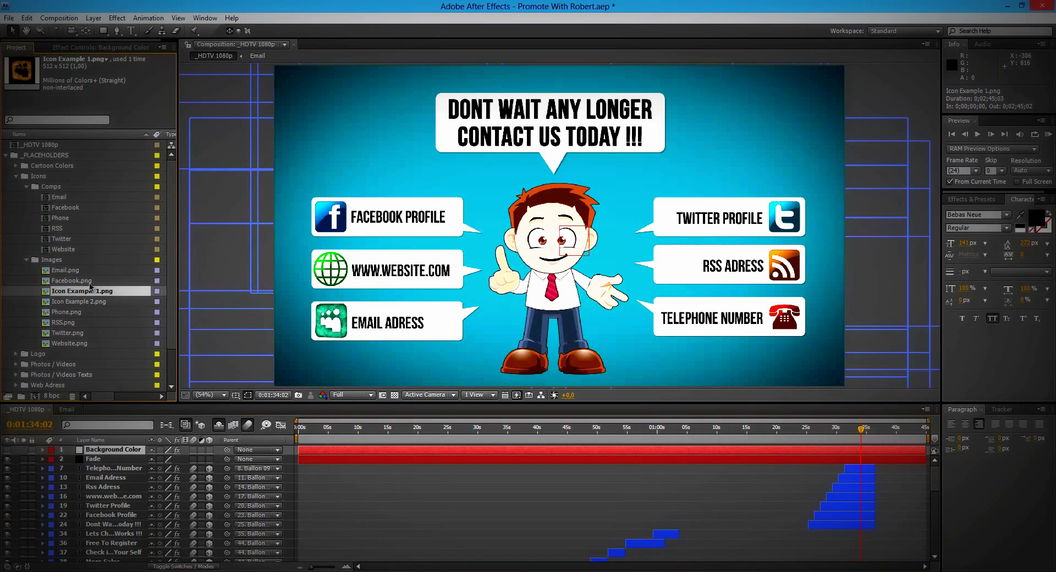
pyautogui.doubleClick(59, 210)
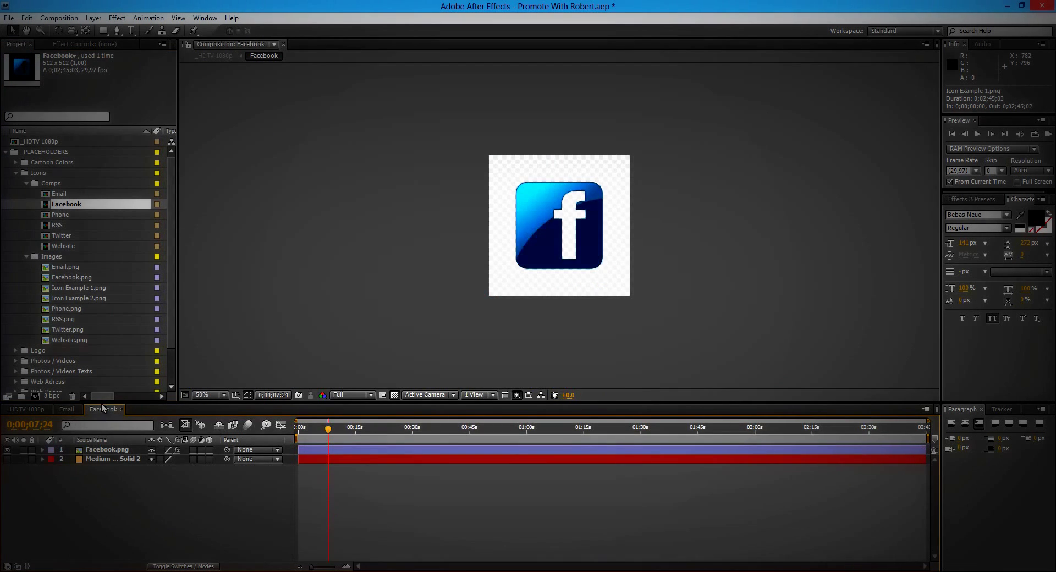
pyautogui.click(101, 449)
pyautogui.click(97, 459)
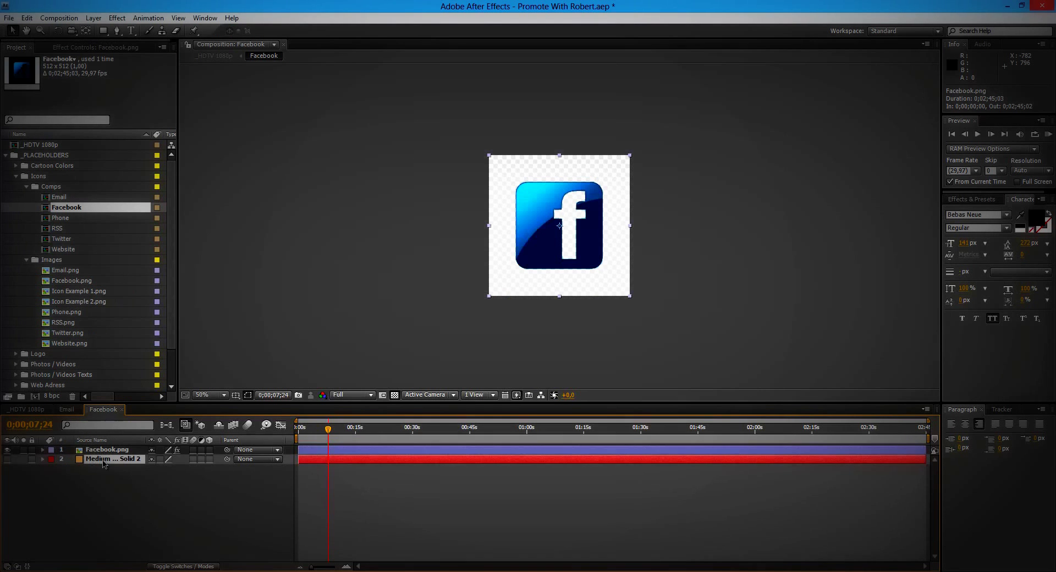
pyautogui.press('Delete')
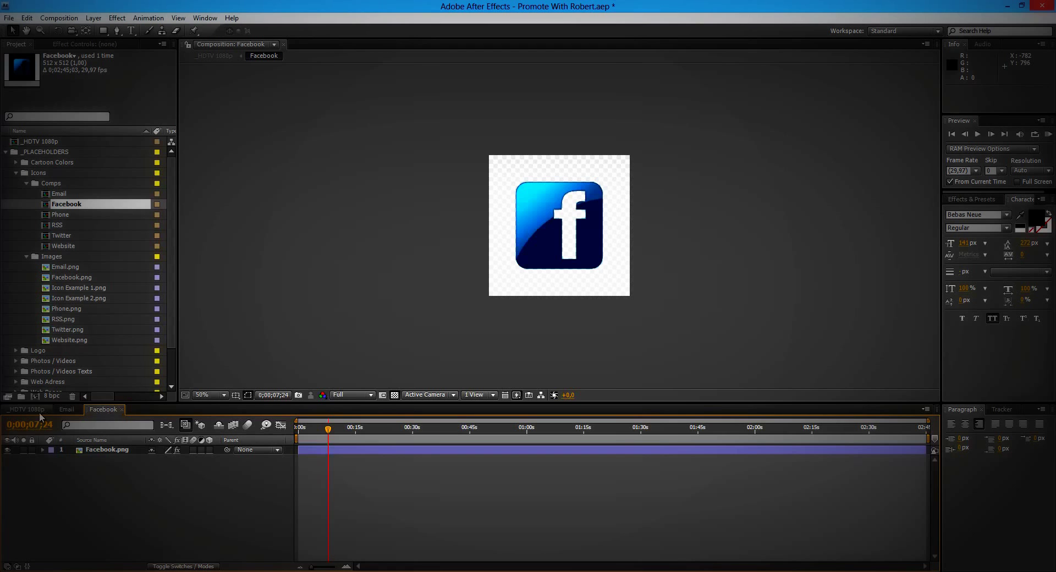
# Replace the Facebook.png layer with Icon Example 2.png, scale it to 187%, and check the icon in _HDTV 1080p
pyautogui.click(88, 301)
pyautogui.moveTo(90, 301); pyautogui.dragTo(110, 451)
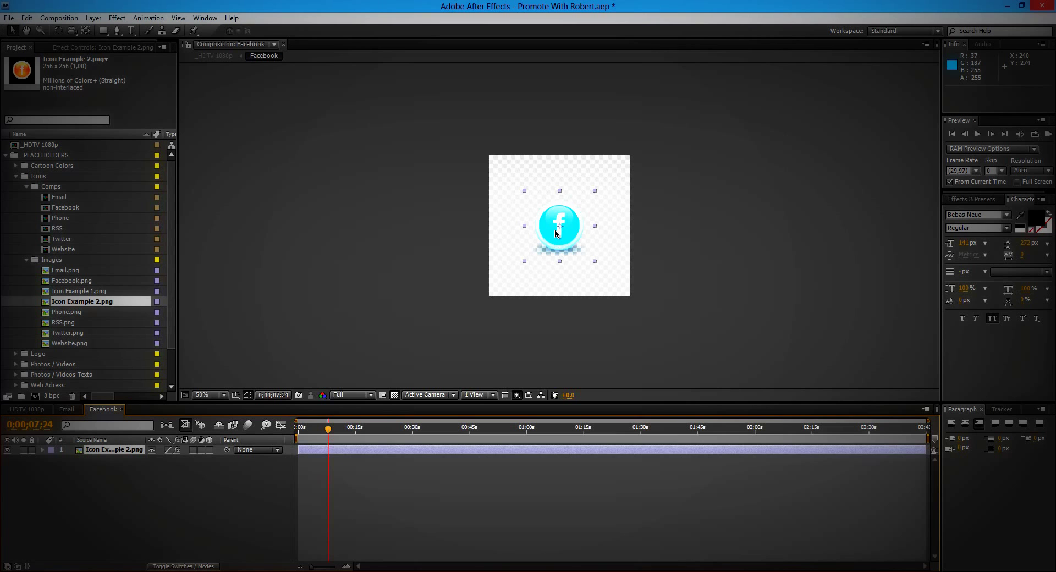
pyautogui.press('s')
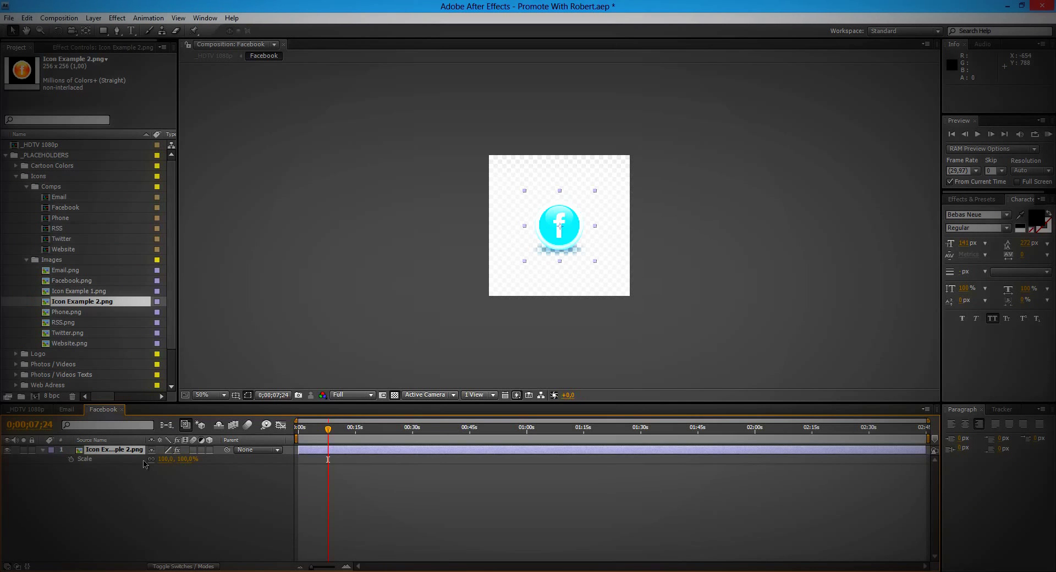
pyautogui.moveTo(165, 458); pyautogui.dragTo(207, 457)
pyautogui.hotkey('shift', '.')
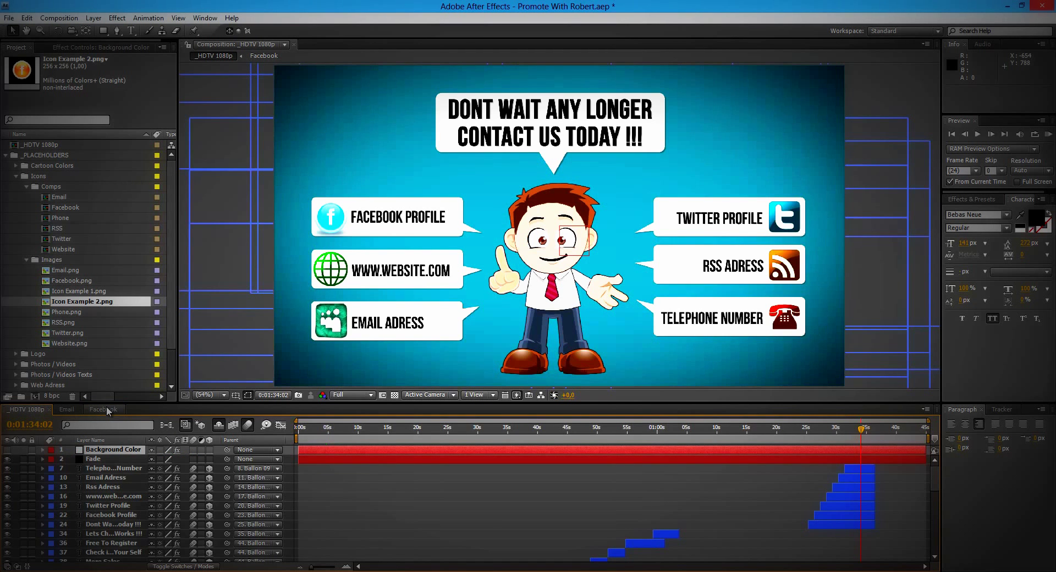
# Turn off the Hue/Saturation effect on the Icon Example 2.png layer in the Facebook composition and check the icon in _HDTV 1080p
pyautogui.click(106, 409)
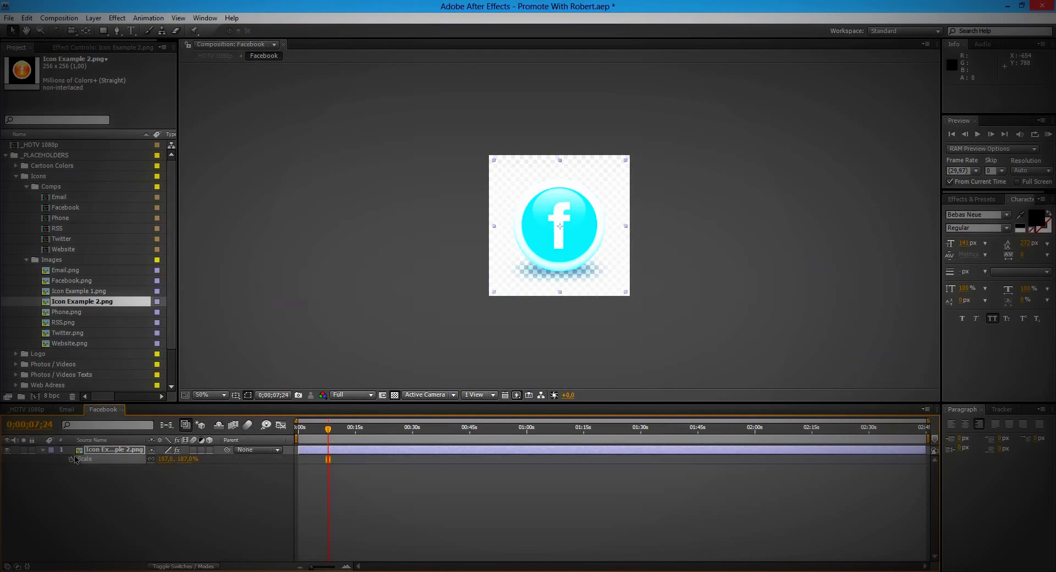
pyautogui.click(114, 451)
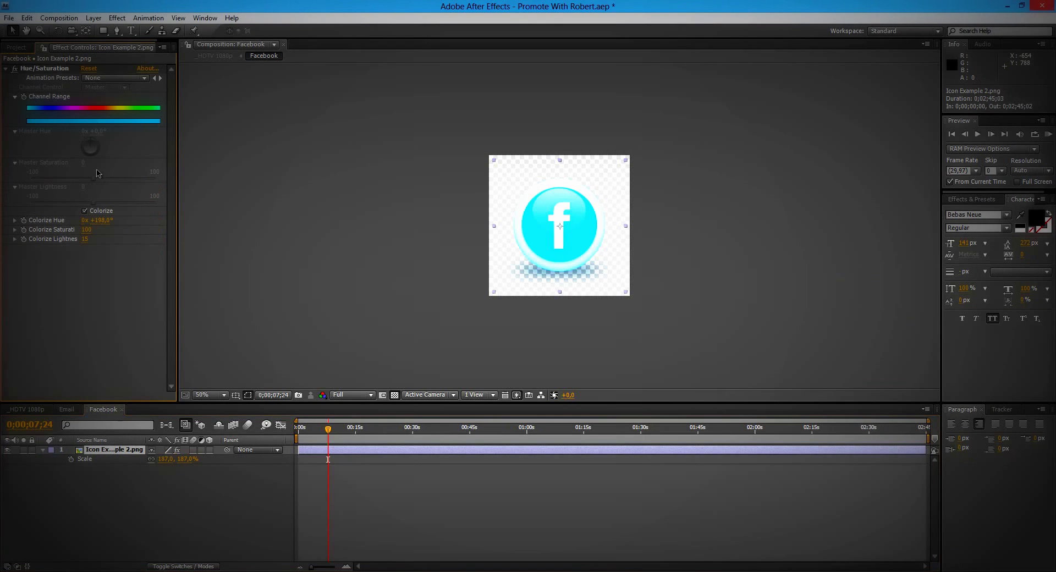
pyautogui.click(15, 69)
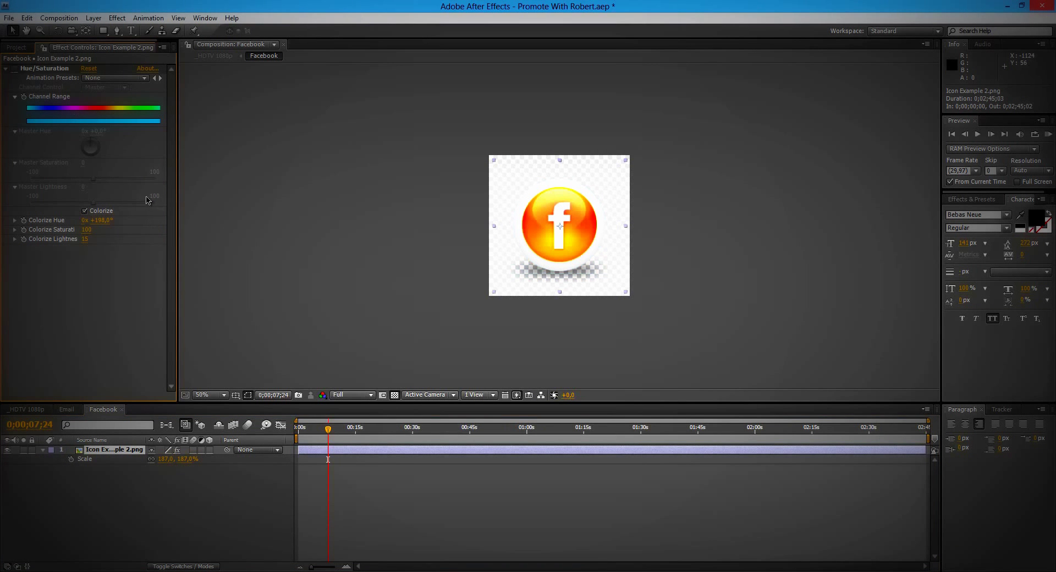
pyautogui.click(41, 410)
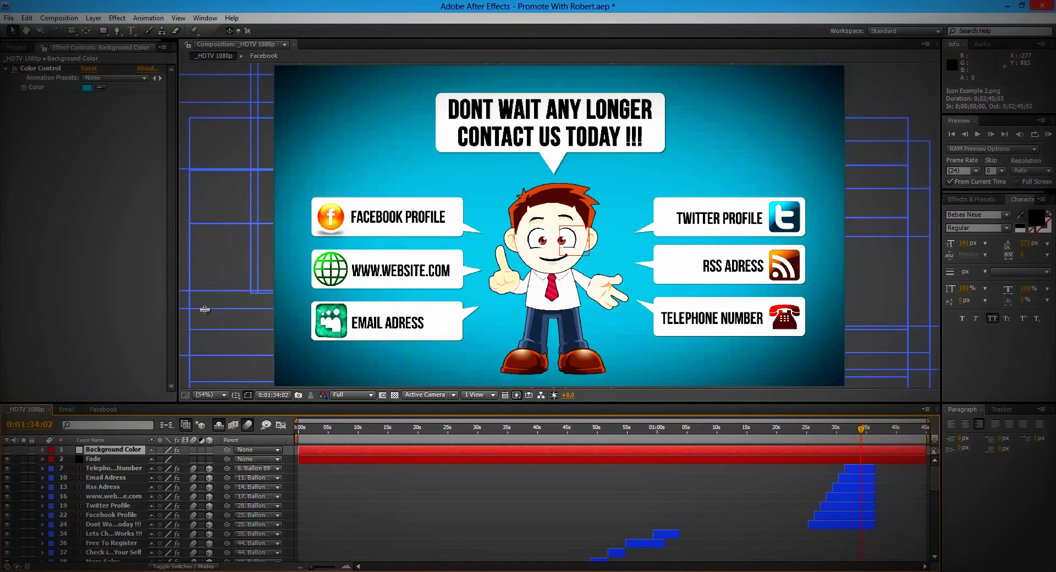
# Recolour Icon Example 2.png blue in the Facebook composition using Hue/Saturation with adjusted Colorize values, and check the icon in _HDTV 1080p
pyautogui.click(116, 410)
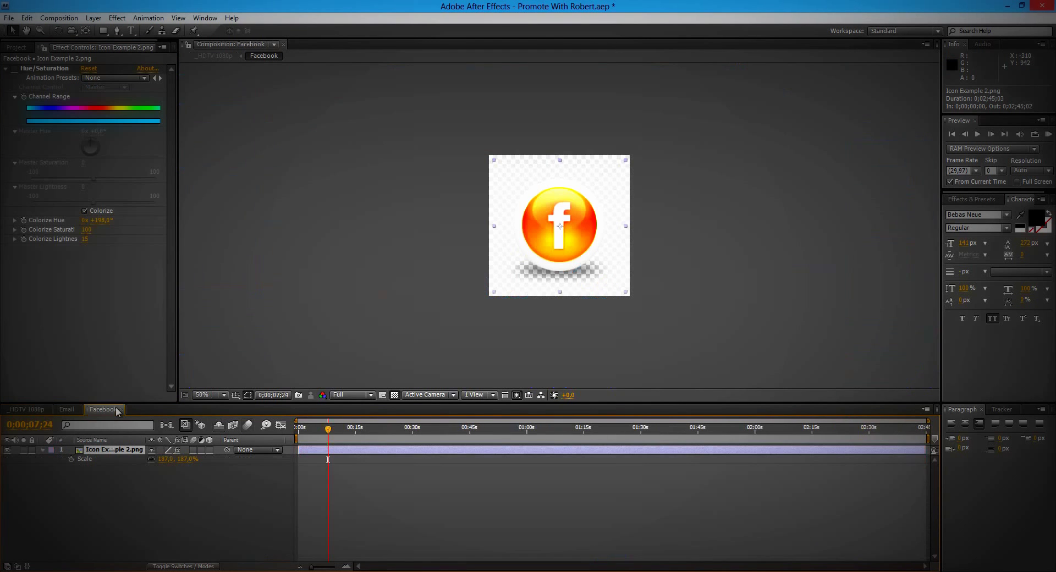
pyautogui.click(16, 70)
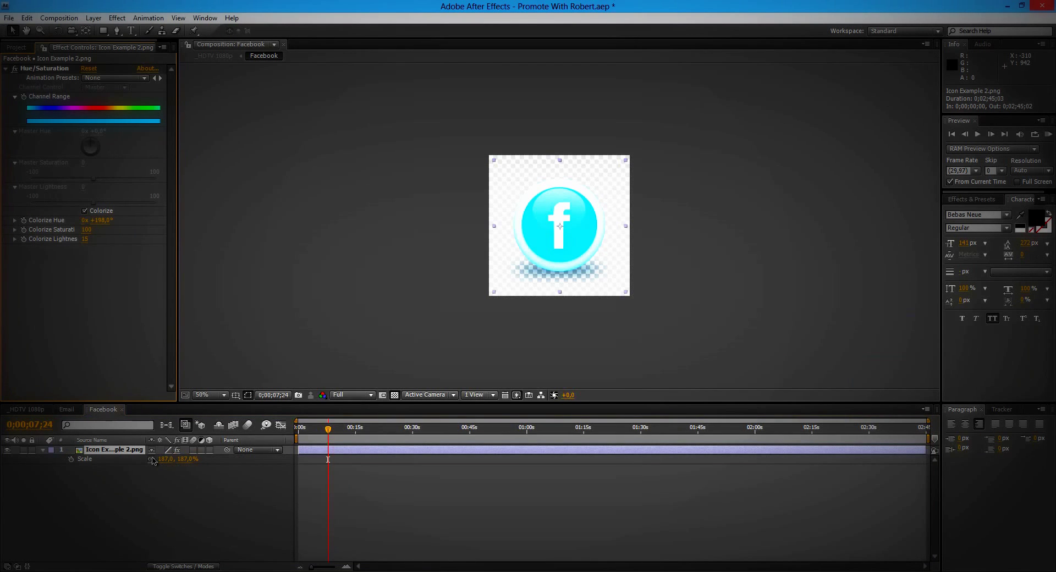
pyautogui.moveTo(104, 219); pyautogui.dragTo(83, 238)
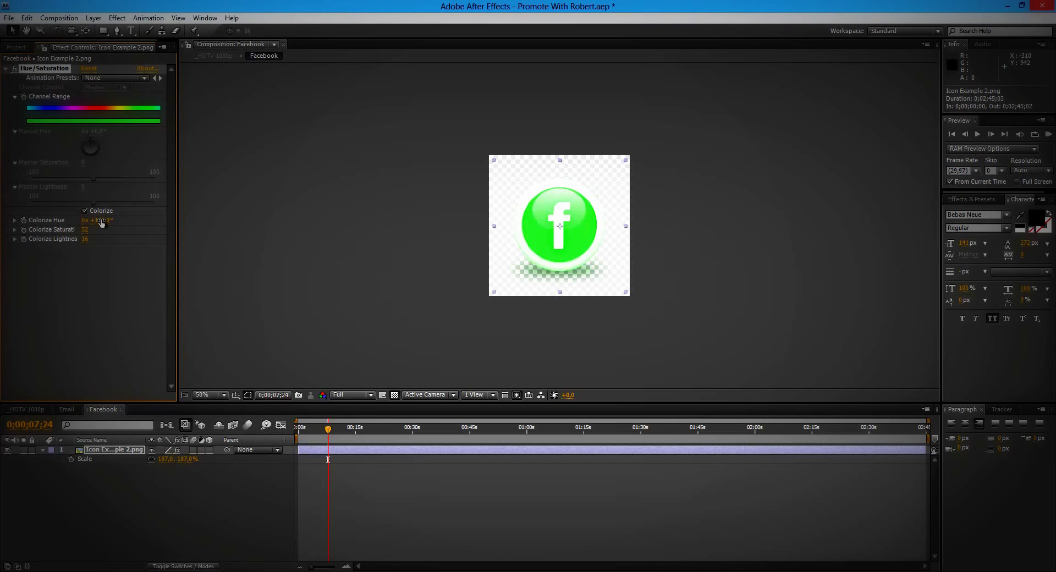
pyautogui.moveTo(102, 220); pyautogui.dragTo(156, 224)
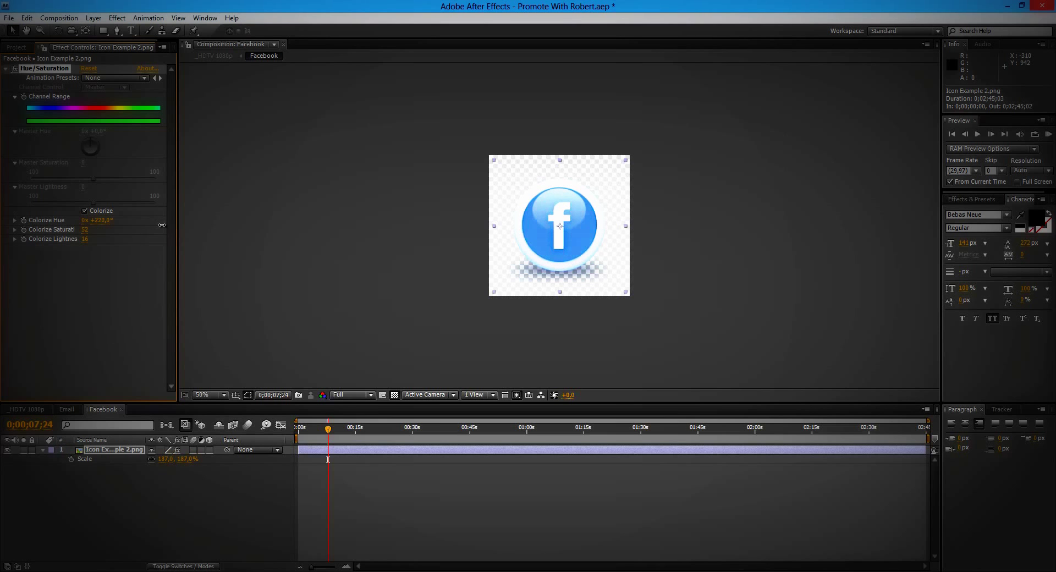
pyautogui.moveTo(85, 229)
pyautogui.mouseDown()
pyautogui.moveTo(110, 230)
pyautogui.moveTo(66, 239)
pyautogui.moveTo(82, 239)
pyautogui.mouseUp()
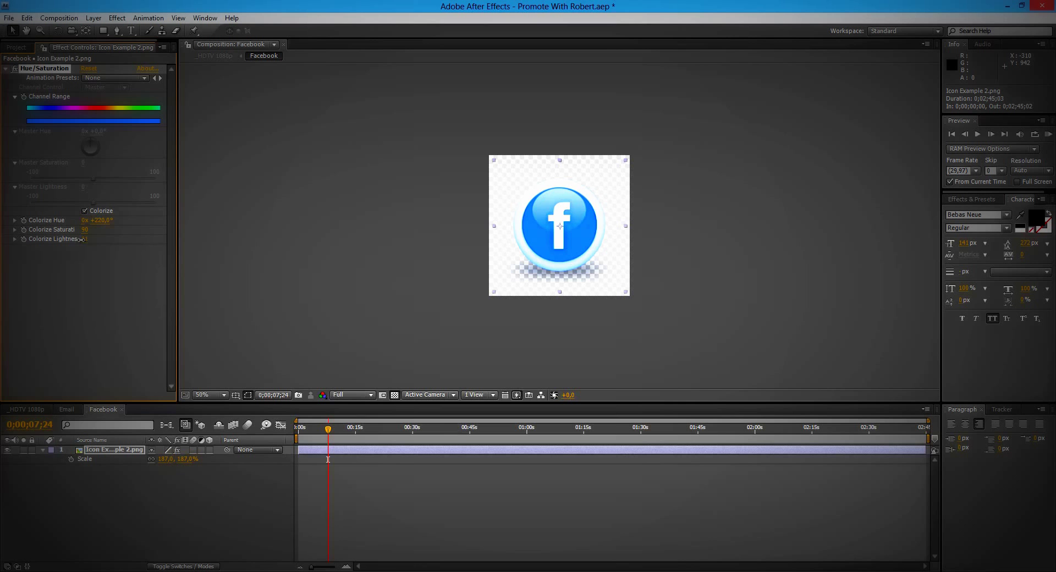
pyautogui.click(102, 220)
pyautogui.click(32, 409)
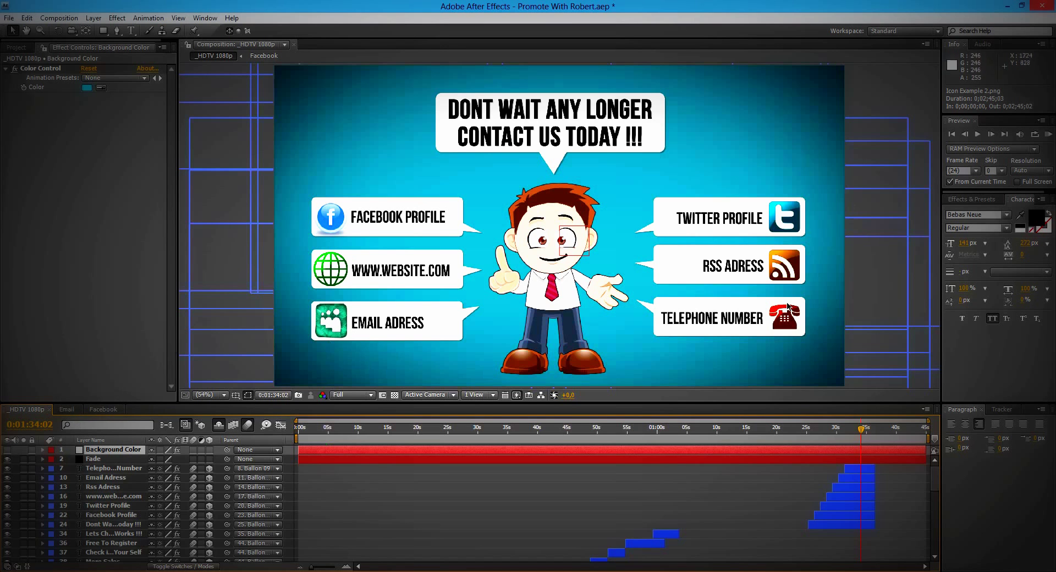
# Close the Facebook and Email compositions, leaving only _HDTV 1080p open in the timeline
pyautogui.click(23, 50)
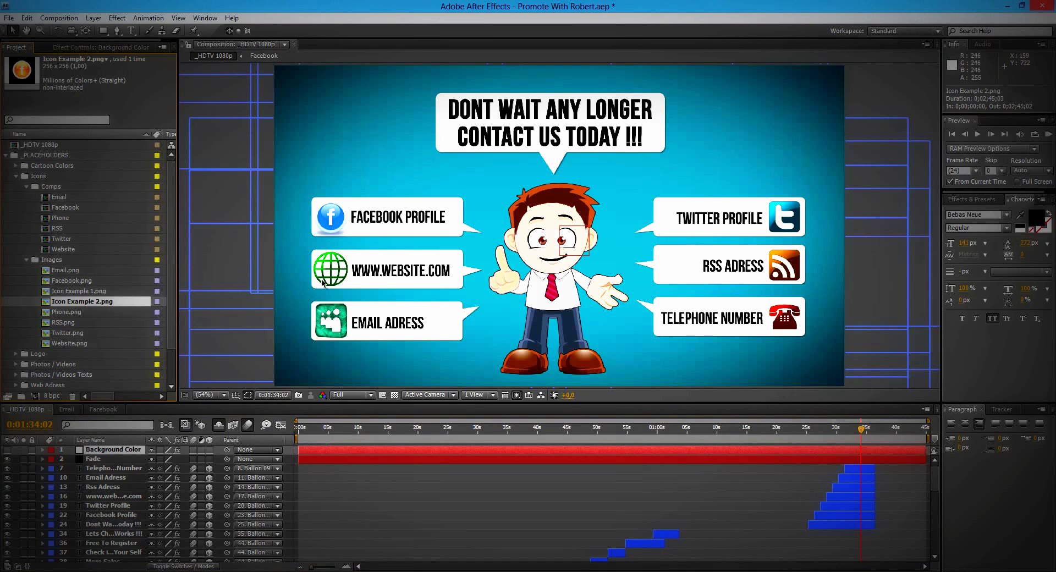
pyautogui.click(104, 411)
pyautogui.click(124, 410)
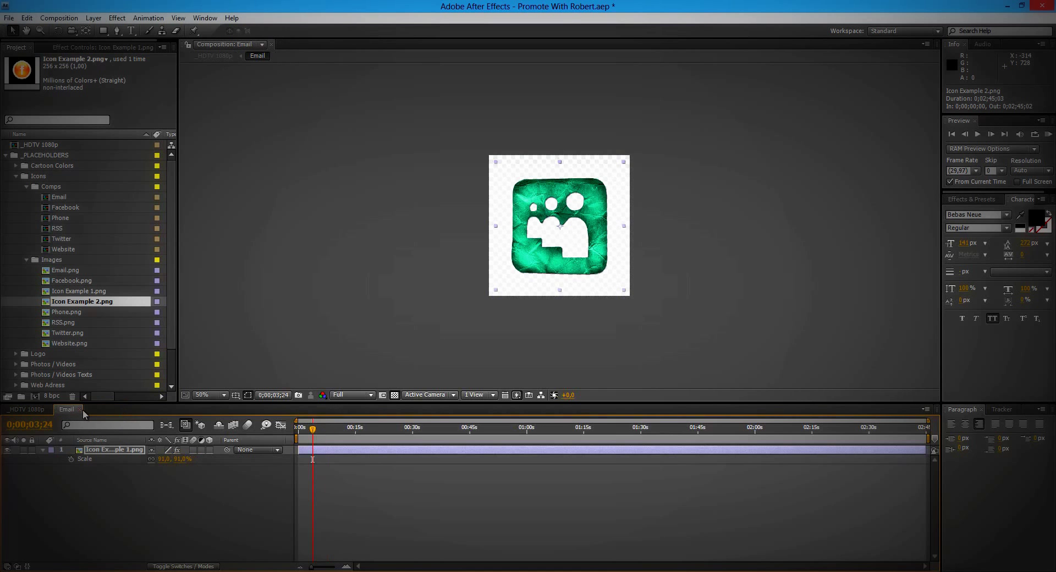
pyautogui.click(80, 410)
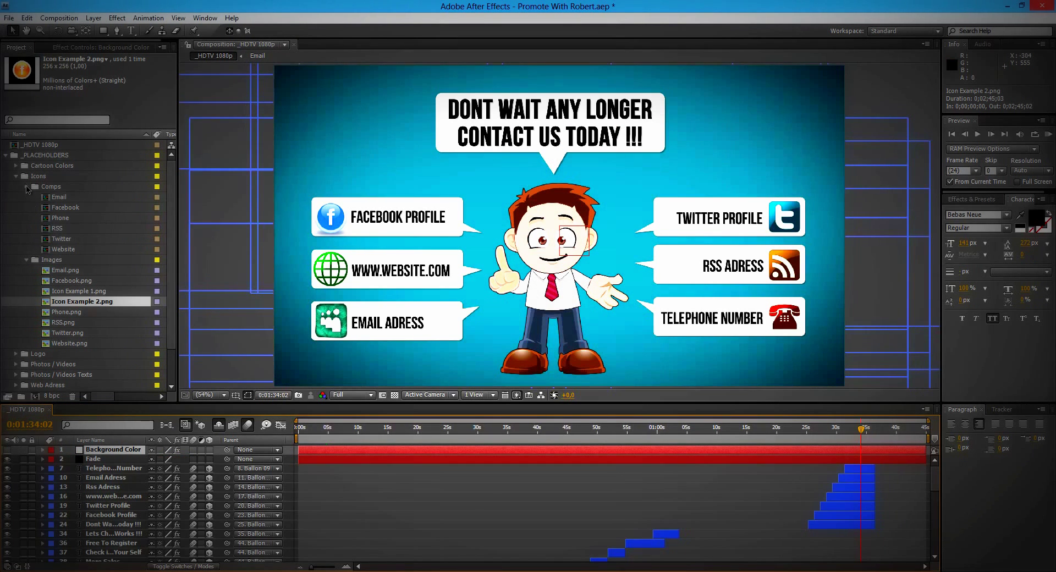
# Collapse the Icons folder, expand the Logo folder, and move the current time in _HDTV 1080p to 0:00:36:01
pyautogui.click(26, 188)
pyautogui.click(27, 198)
pyautogui.click(15, 176)
pyautogui.click(25, 187)
pyautogui.click(16, 187)
pyautogui.moveTo(324, 431); pyautogui.dragTo(514, 435)
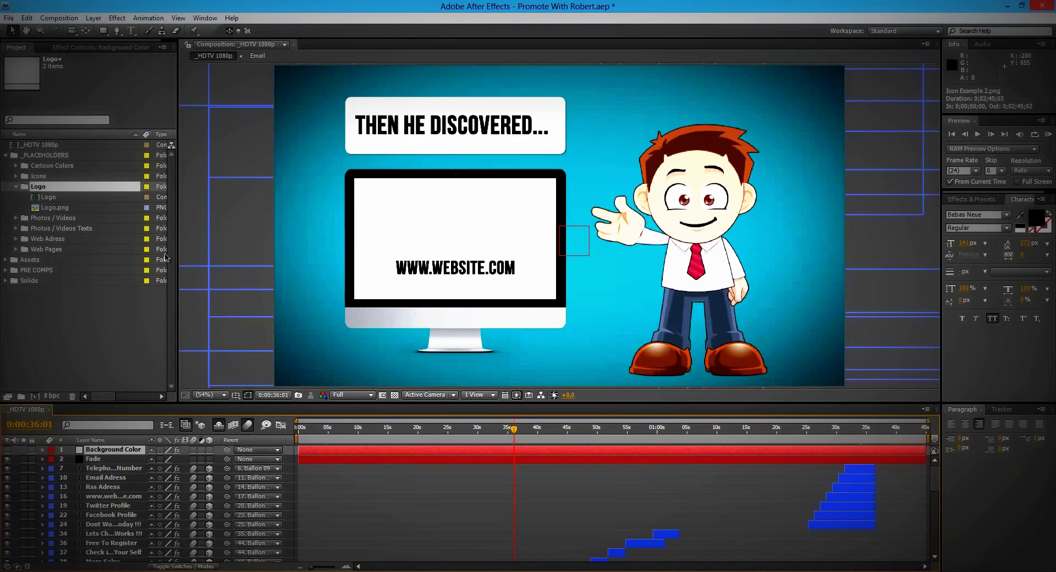
# Replace the Logo.png footage with the RJ Rectangular PNG from the Promote With Robert project's Logo folder
pyautogui.click(58, 207)
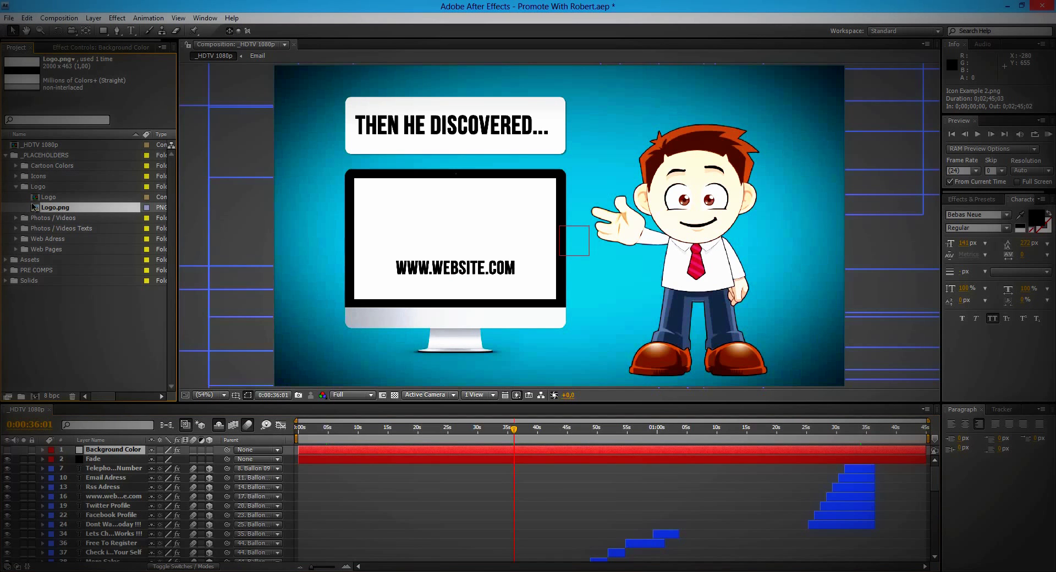
pyautogui.rightClick(64, 210)
pyautogui.moveTo(119, 269)
pyautogui.click(247, 263)
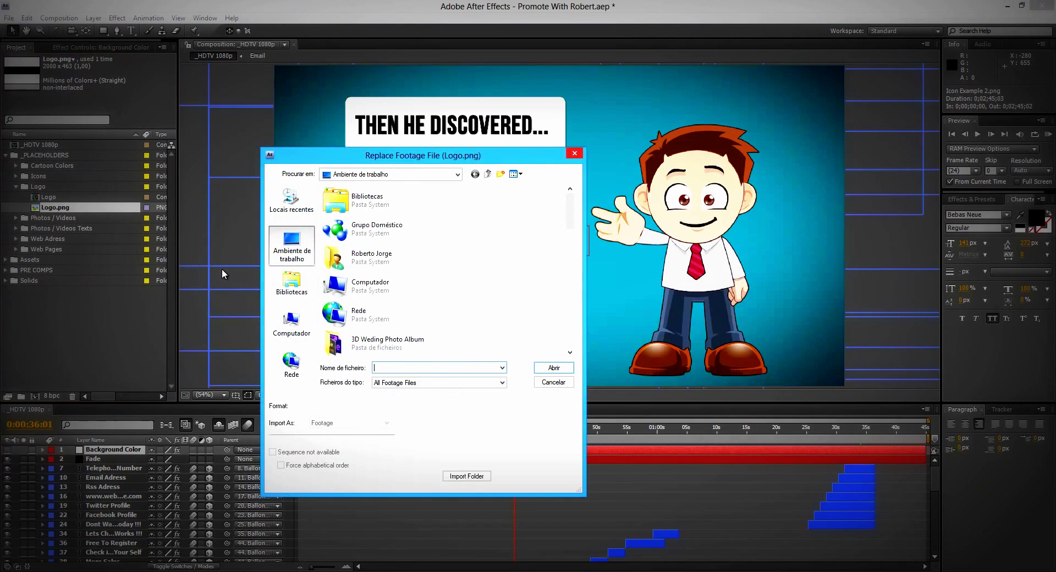
pyautogui.moveTo(570, 200); pyautogui.dragTo(570, 246)
pyautogui.scroll(-3, 364, 254)
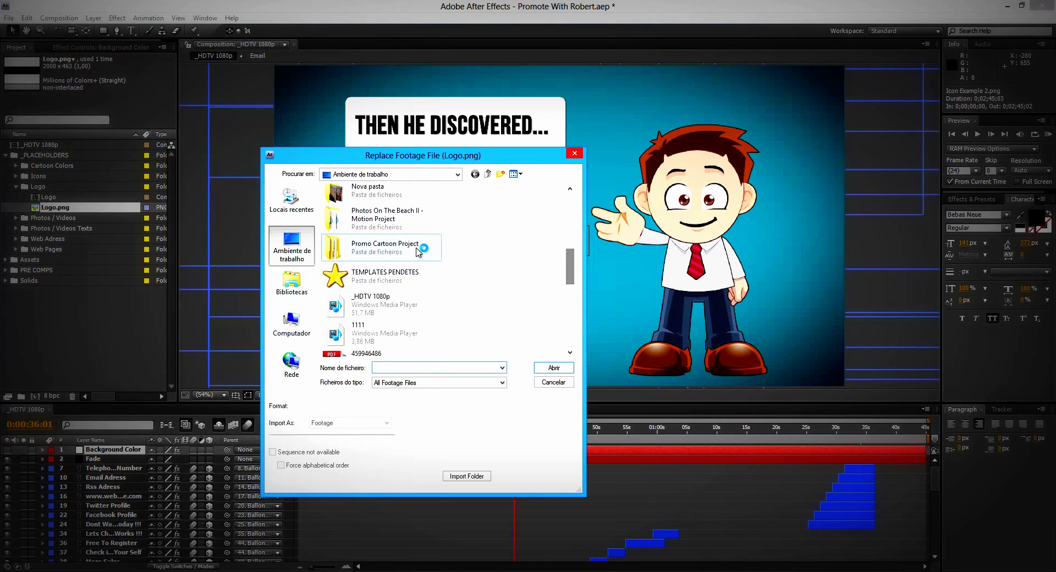
pyautogui.doubleClick(364, 254)
pyautogui.doubleClick(352, 217)
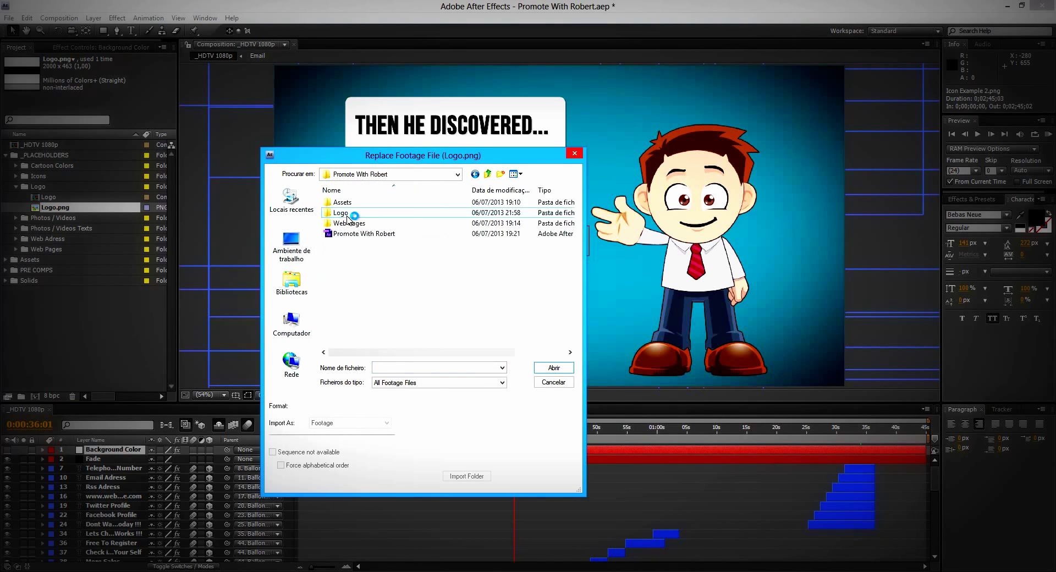
pyautogui.doubleClick(347, 213)
pyautogui.click(407, 220)
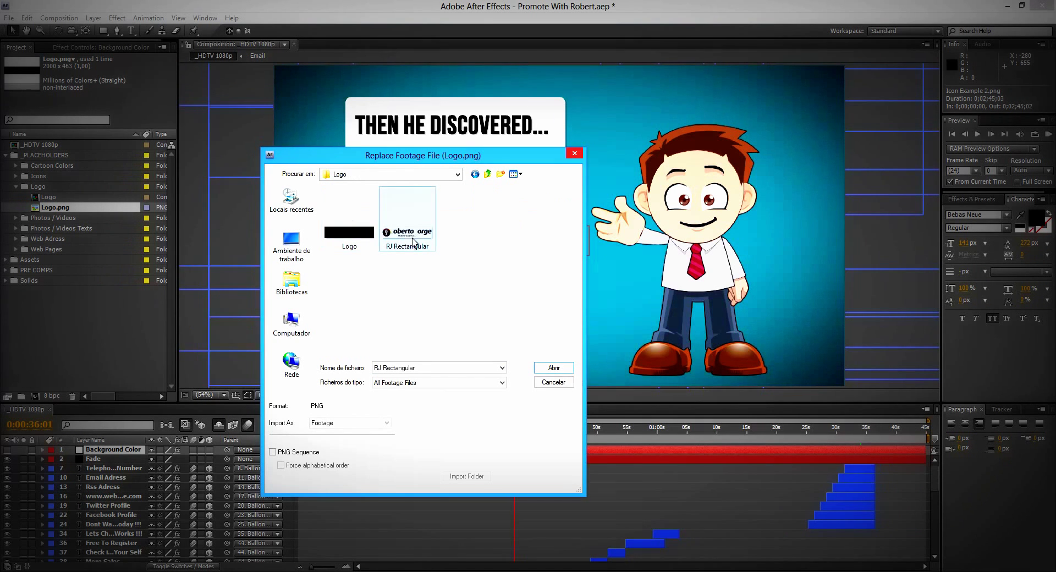
pyautogui.click(549, 367)
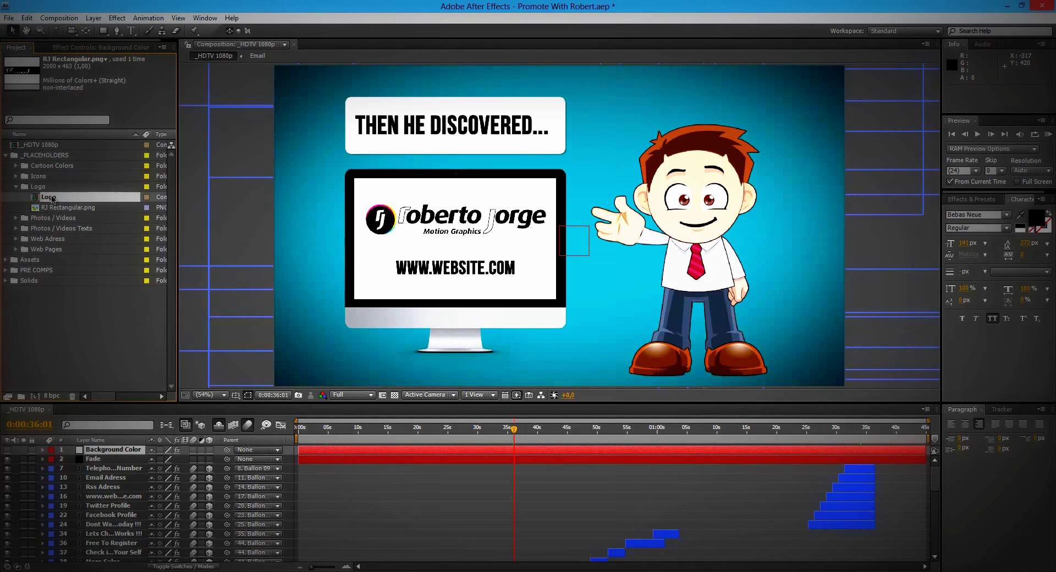
# Open the Logo composition at its first frame, show the transparency grid, and select the RJ Rectangular.png layer
pyautogui.doubleClick(51, 197)
pyautogui.moveTo(342, 430); pyautogui.dragTo(297, 429)
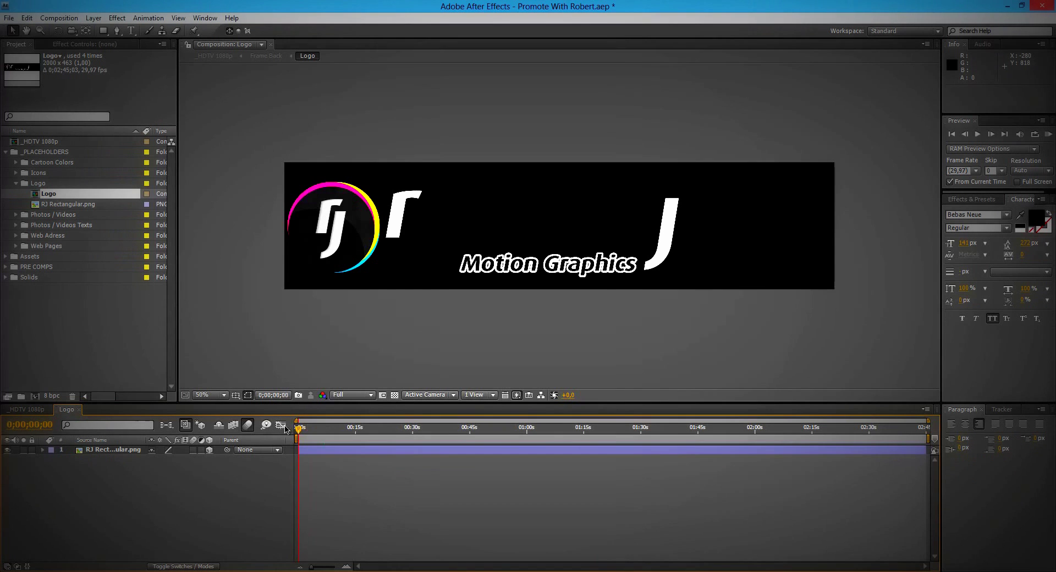
pyautogui.click(395, 395)
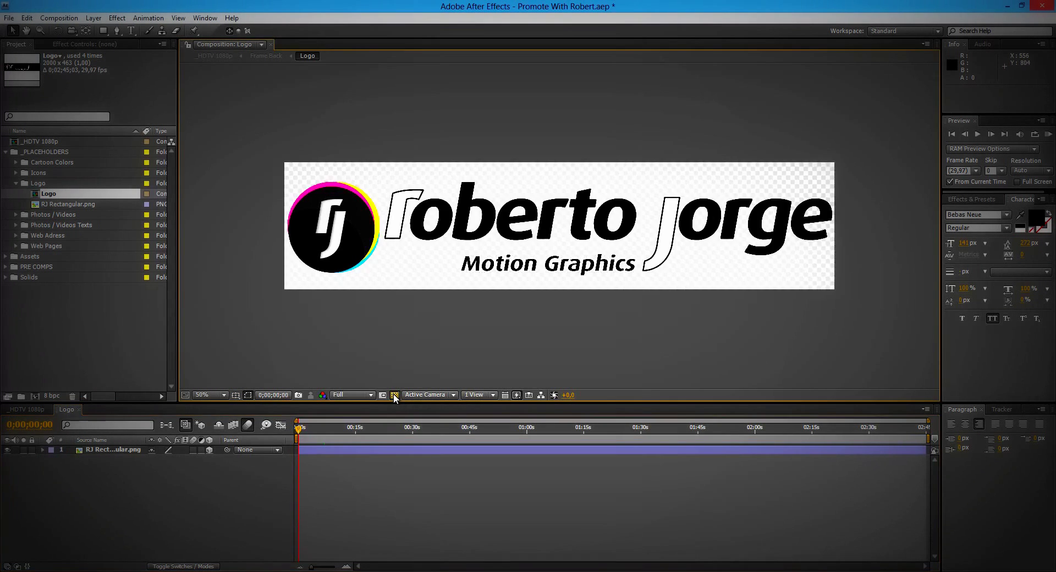
pyautogui.click(114, 450)
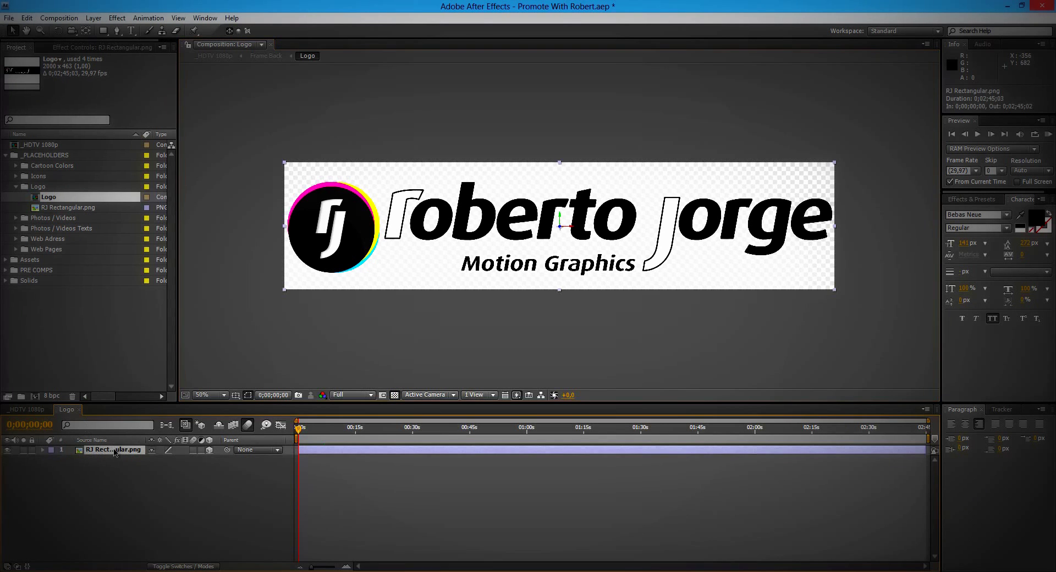
# Scale the RJ Rectangular.png layer to 75% and move it down to position 1000, 313.5
pyautogui.press('s')
pyautogui.click(184, 456)
pyautogui.write('72')
pyautogui.press('Return')
pyautogui.moveTo(152, 460); pyautogui.dragTo(154, 460)
pyautogui.moveTo(560, 217); pyautogui.dragTo(559, 241)
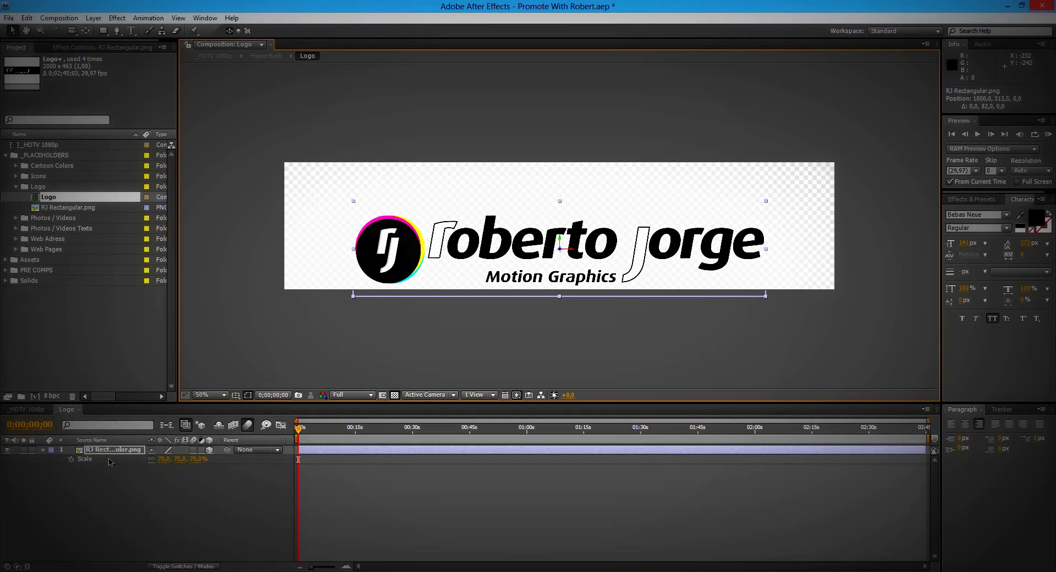
# Duplicate the logo layer and mask the round emblem out of the copy with a rectangular mask set to Subtract, hiding the original layer
pyautogui.hotkey('ctrl', 'd')
pyautogui.click(7, 449)
pyautogui.click(103, 31)
pyautogui.moveTo(345, 204); pyautogui.dragTo(426, 292)
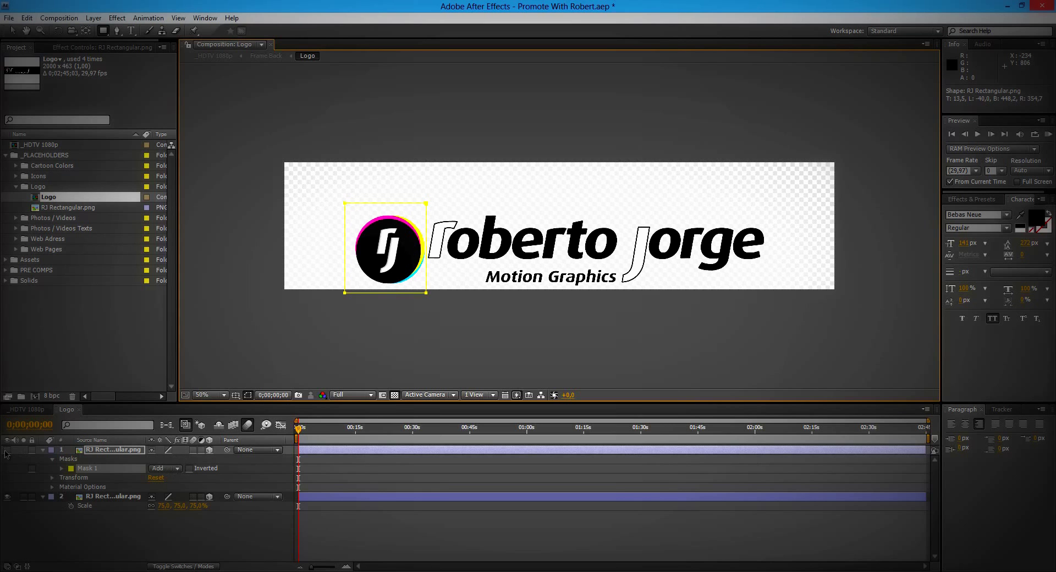
pyautogui.click(8, 496)
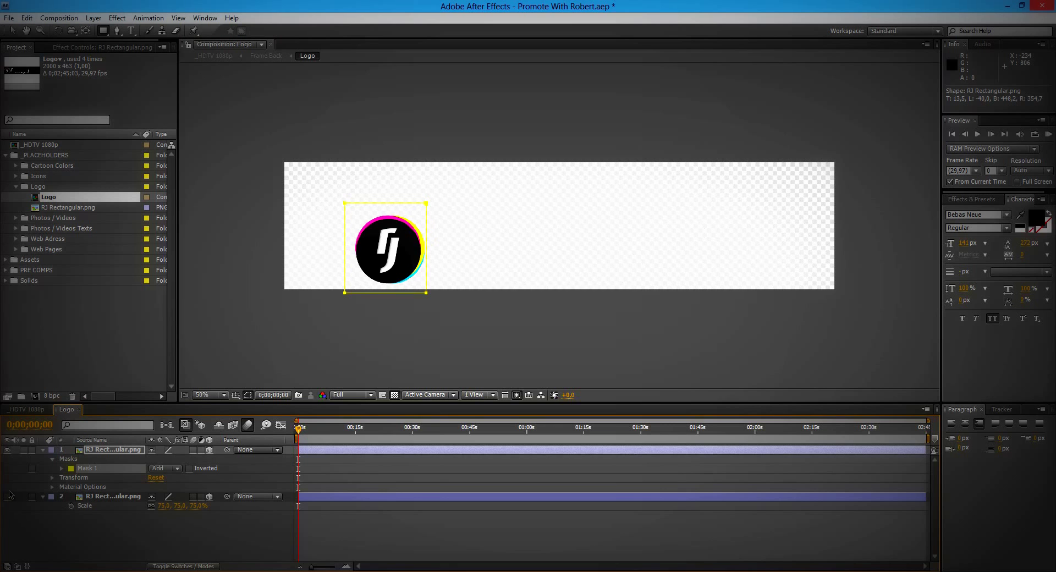
pyautogui.click(177, 469)
pyautogui.click(182, 482)
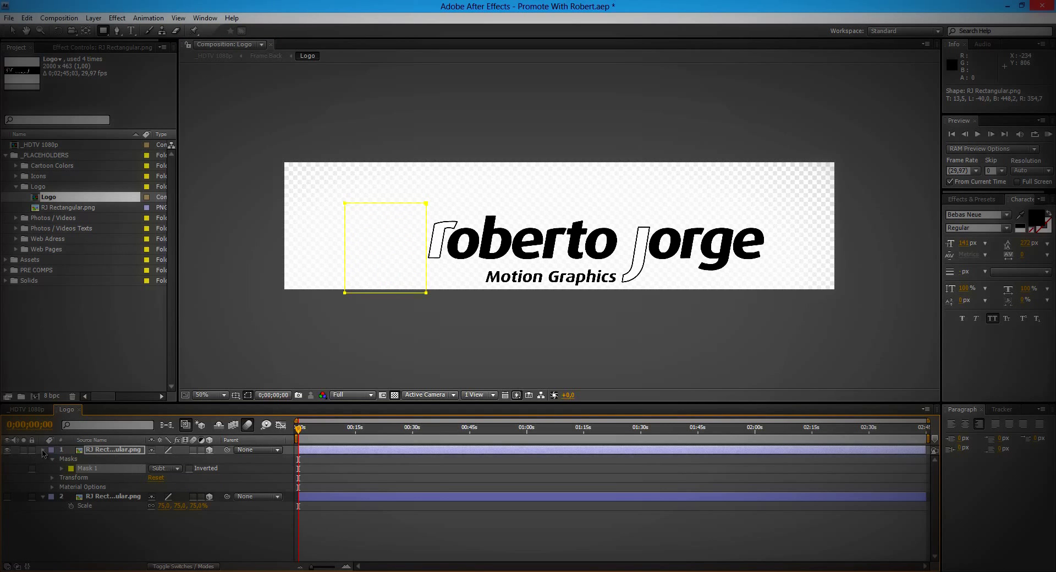
pyautogui.click(44, 451)
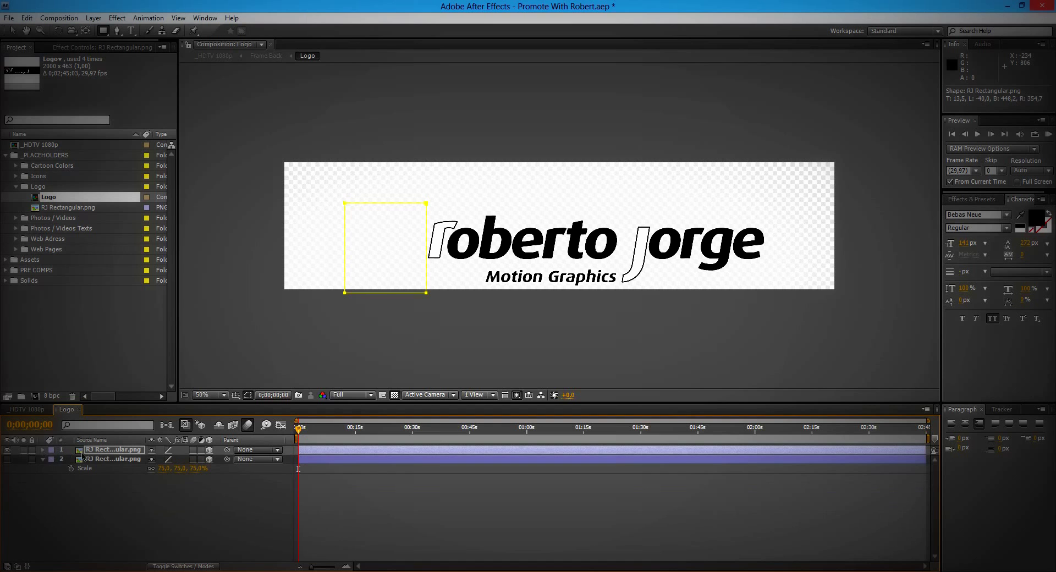
# Unhide the lower logo layer and isolate its round emblem with a rectangular mask
pyautogui.click(112, 460)
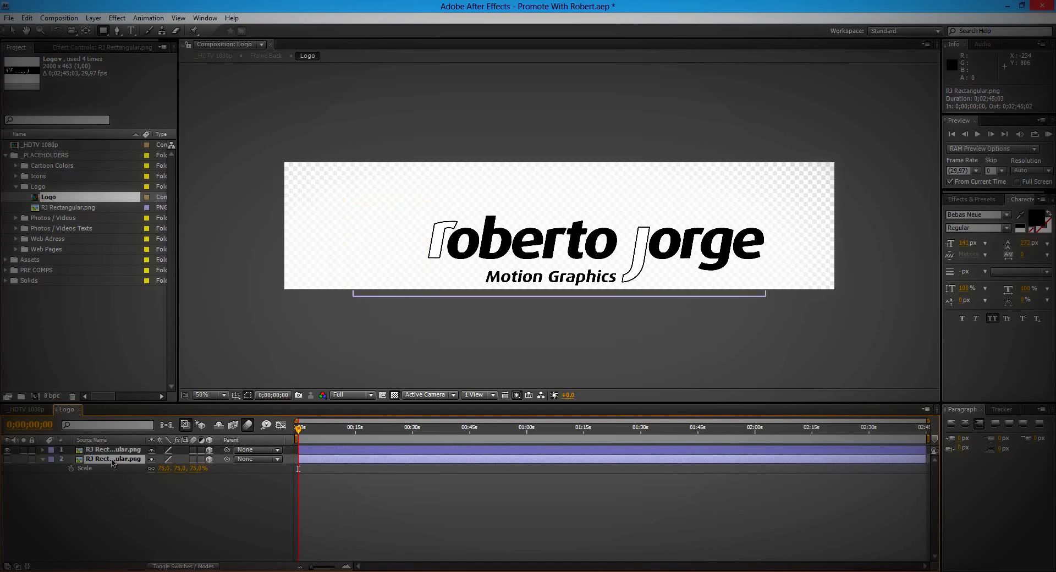
pyautogui.click(7, 459)
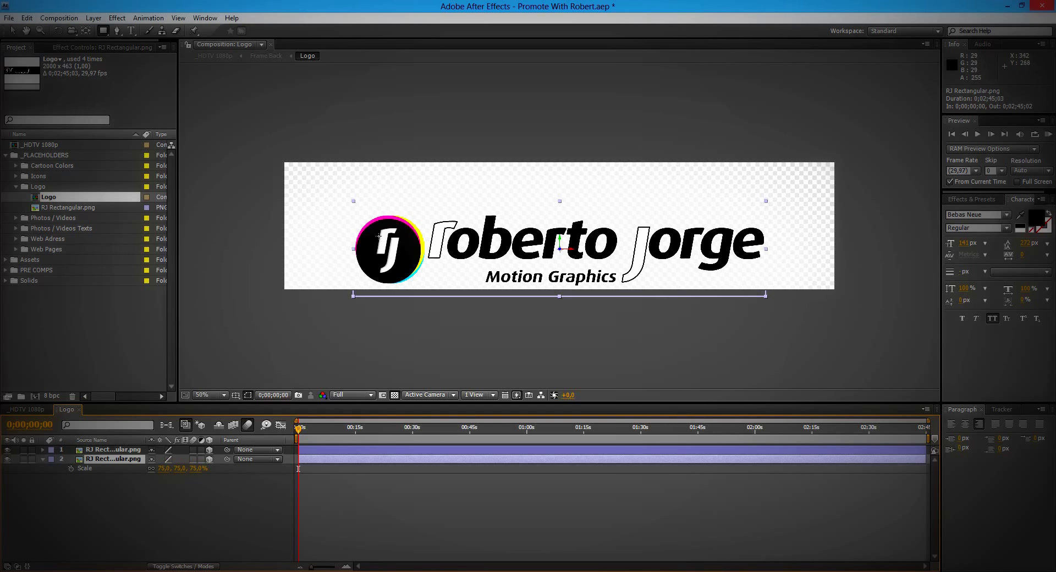
pyautogui.moveTo(343, 205)
pyautogui.mouseDown()
pyautogui.moveTo(378, 275)
pyautogui.moveTo(427, 298)
pyautogui.mouseUp()
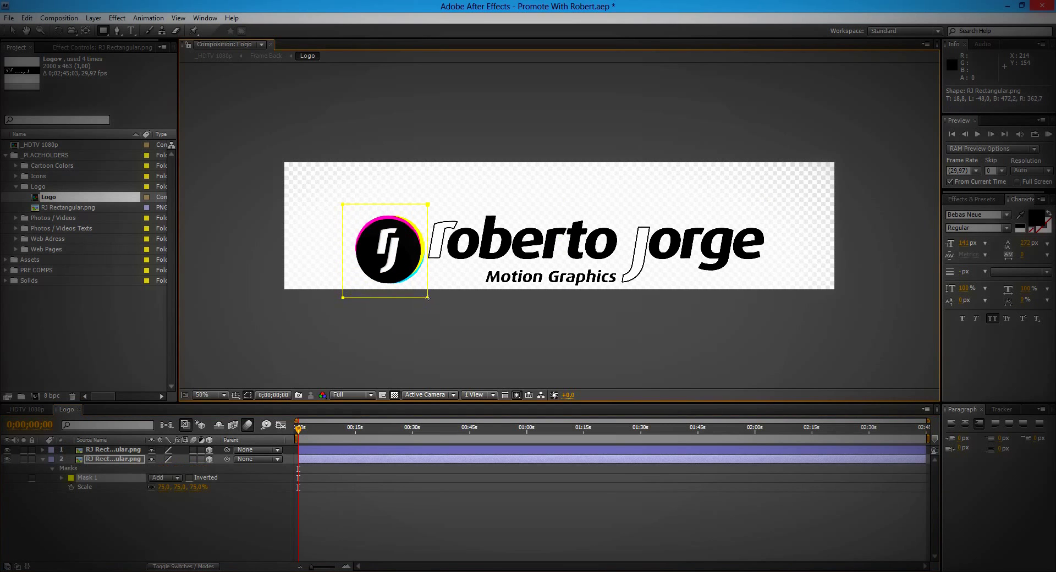
pyautogui.press('v')
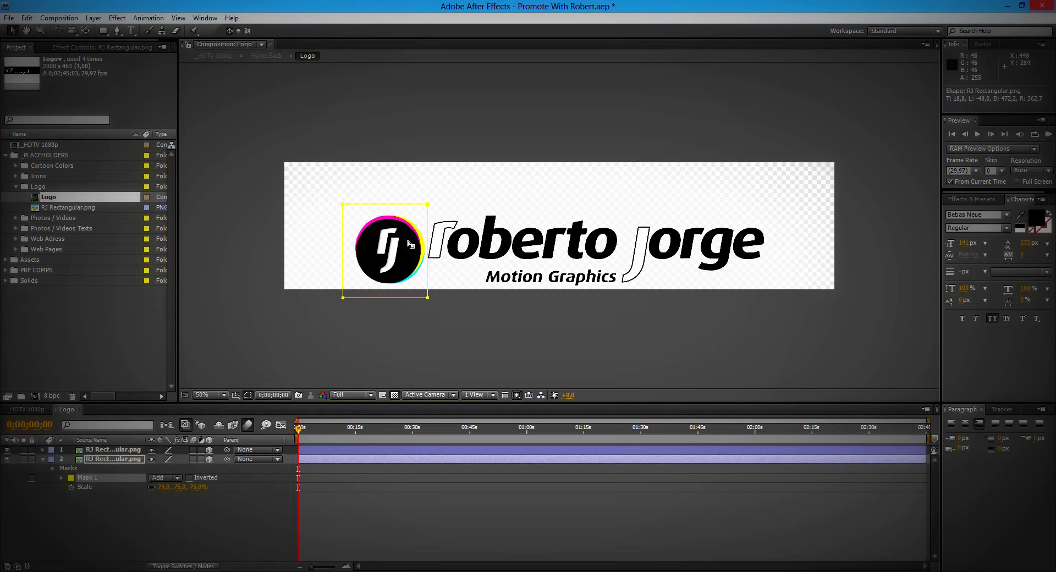
# Scale the emblem layer to 53% and position it above the lettering at 1474, 105.5, and shift the lettering layer left to 898, 313.5
pyautogui.moveTo(402, 246); pyautogui.dragTo(562, 190)
pyautogui.press('u')
pyautogui.press('s')
pyautogui.moveTo(162, 468); pyautogui.dragTo(150, 468)
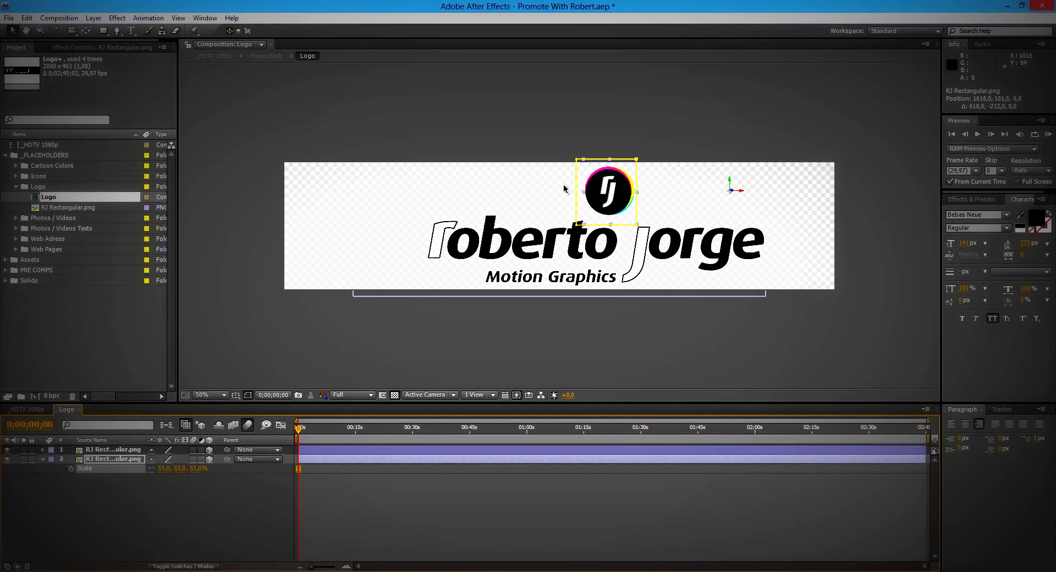
pyautogui.doubleClick(614, 198)
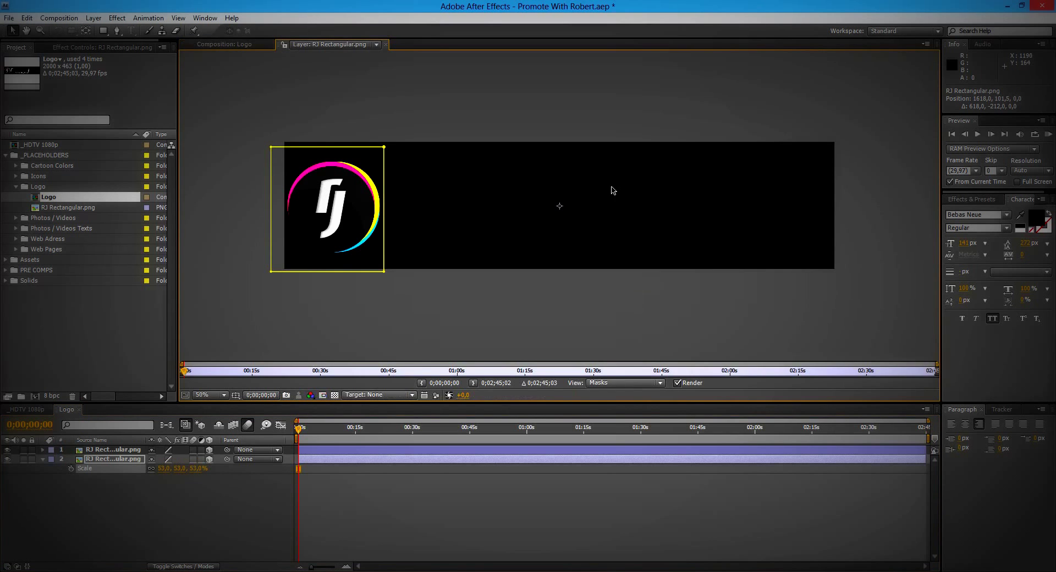
pyautogui.click(385, 44)
pyautogui.moveTo(625, 191); pyautogui.dragTo(585, 193)
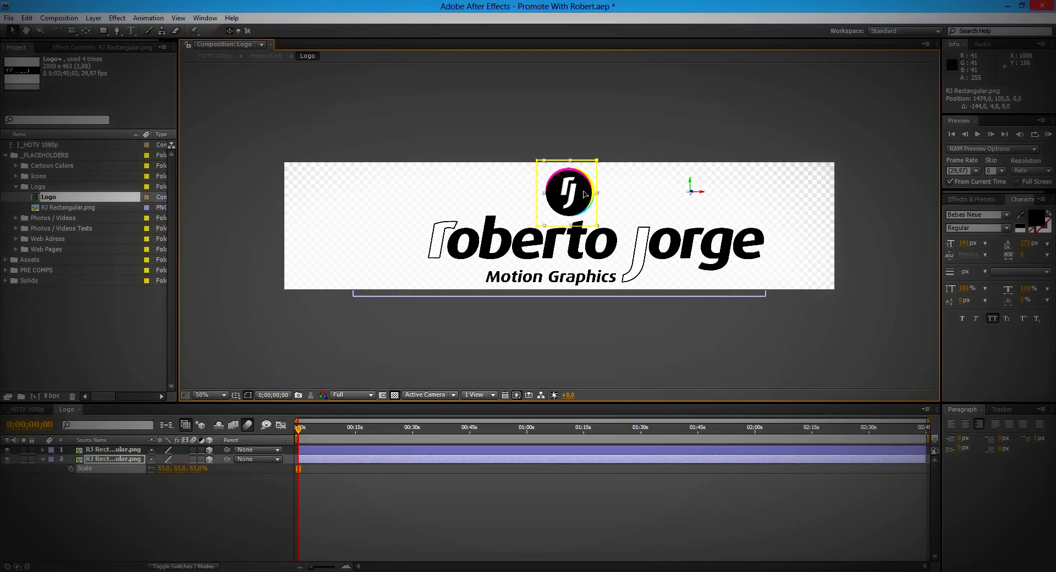
pyautogui.click(121, 450)
pyautogui.moveTo(574, 253); pyautogui.dragTo(546, 253)
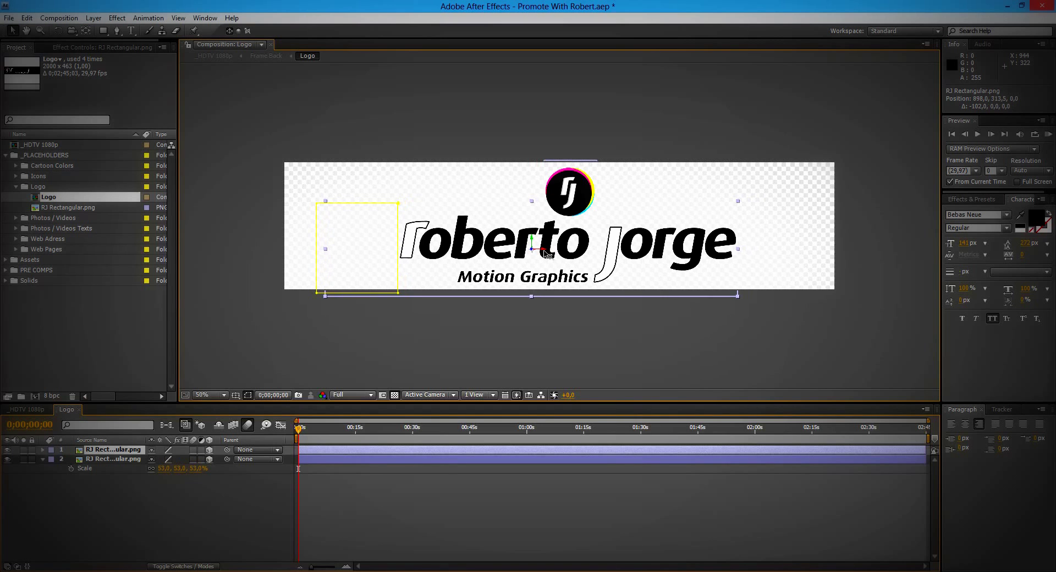
# Check the rearranged logo on the monitor in _HDTV 1080p at 0:00:36:21 and close the Logo composition
pyautogui.click(30, 410)
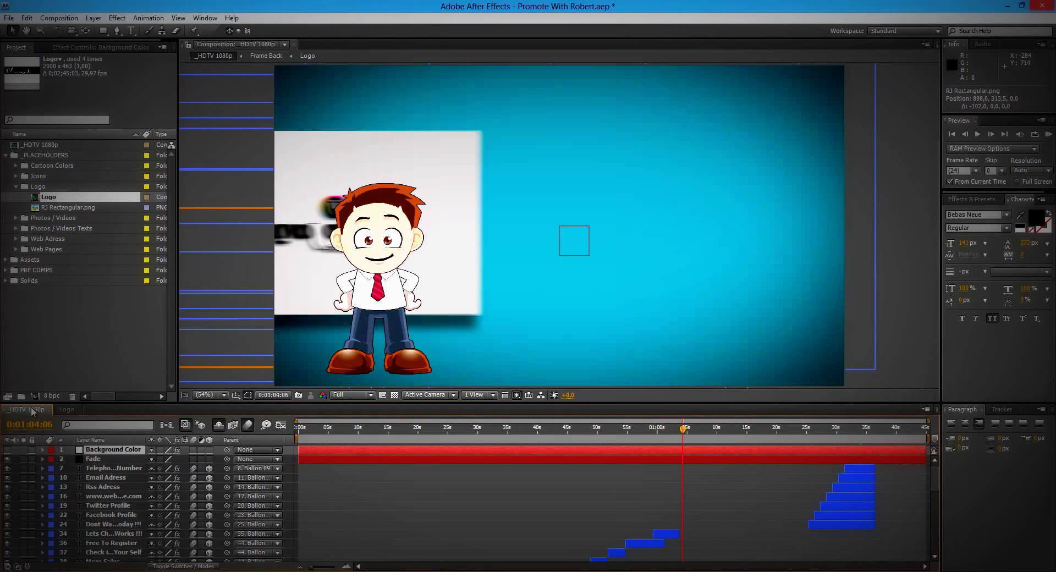
pyautogui.click(405, 428)
pyautogui.moveTo(416, 429); pyautogui.dragTo(519, 428)
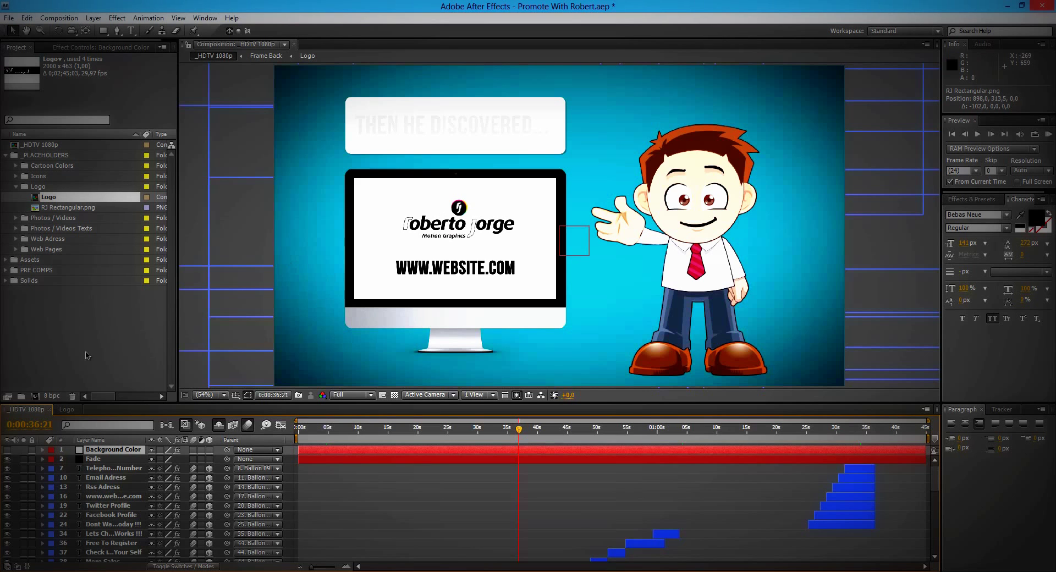
pyautogui.click(67, 409)
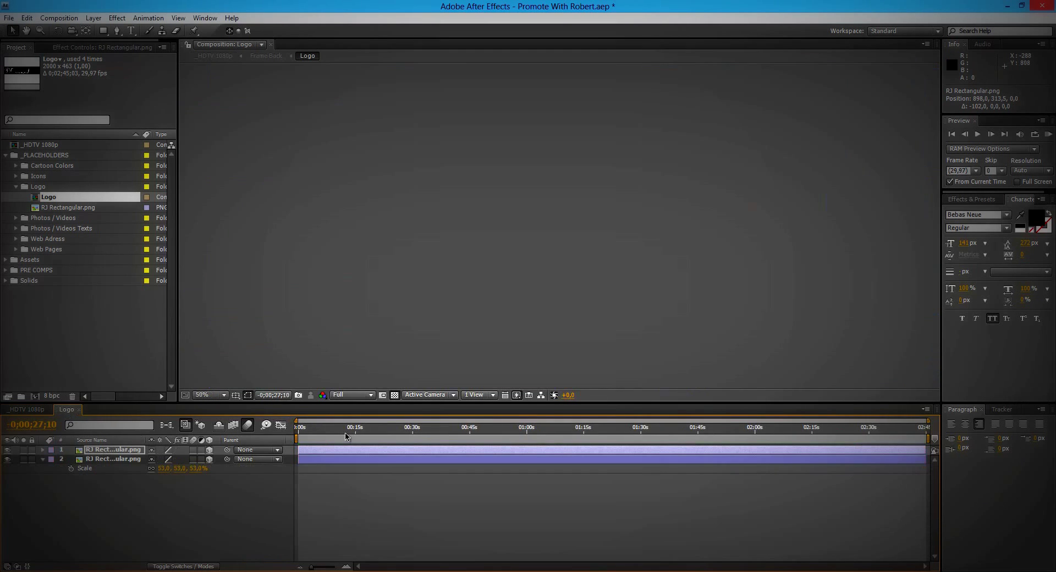
pyautogui.click(79, 410)
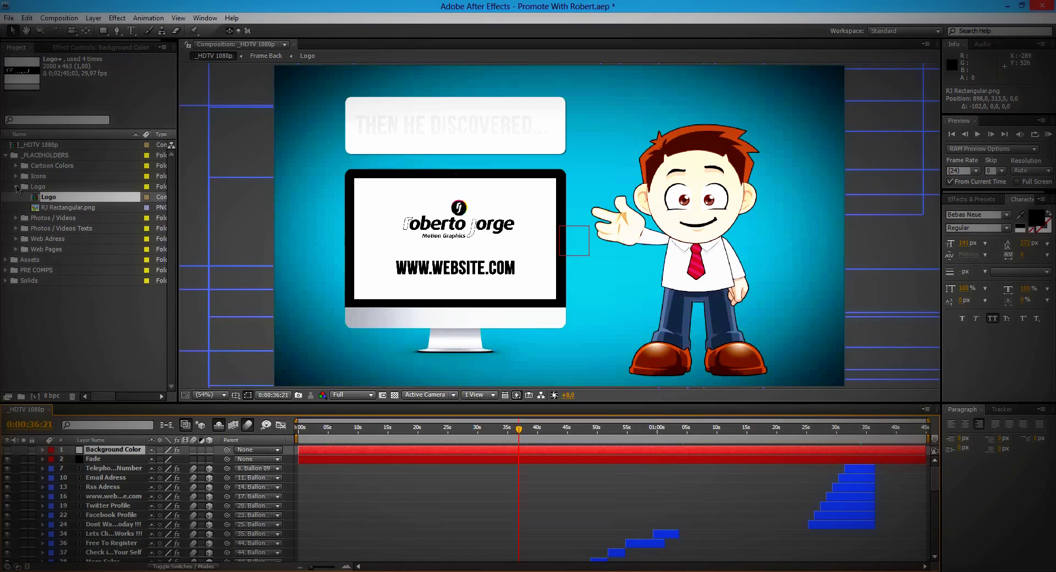
# Collapse the Logo folder, expand the Photos / Videos folder, and move the current time in _HDTV 1080p to 0:01:06:10
pyautogui.click(16, 187)
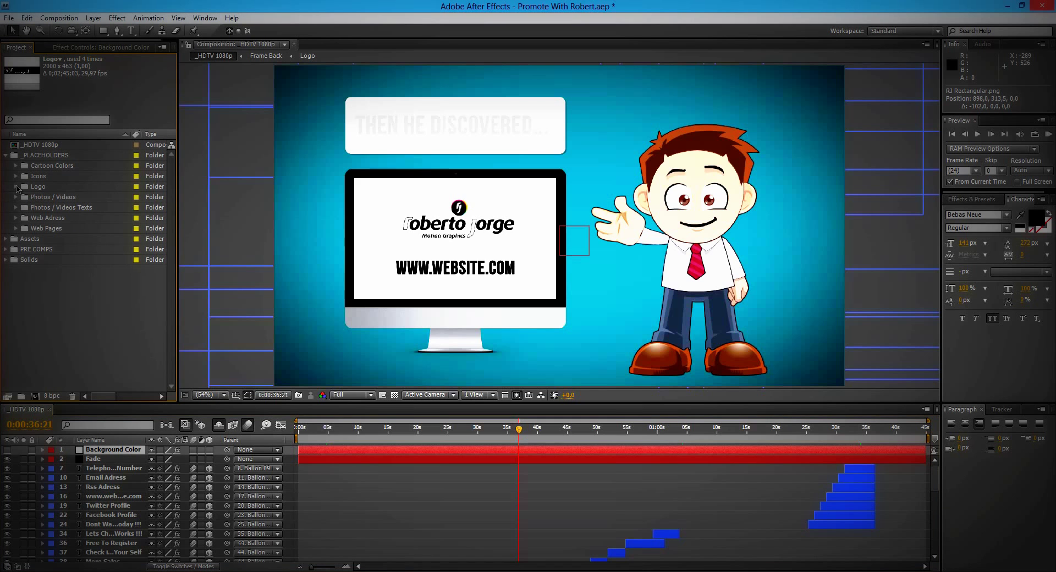
pyautogui.click(38, 198)
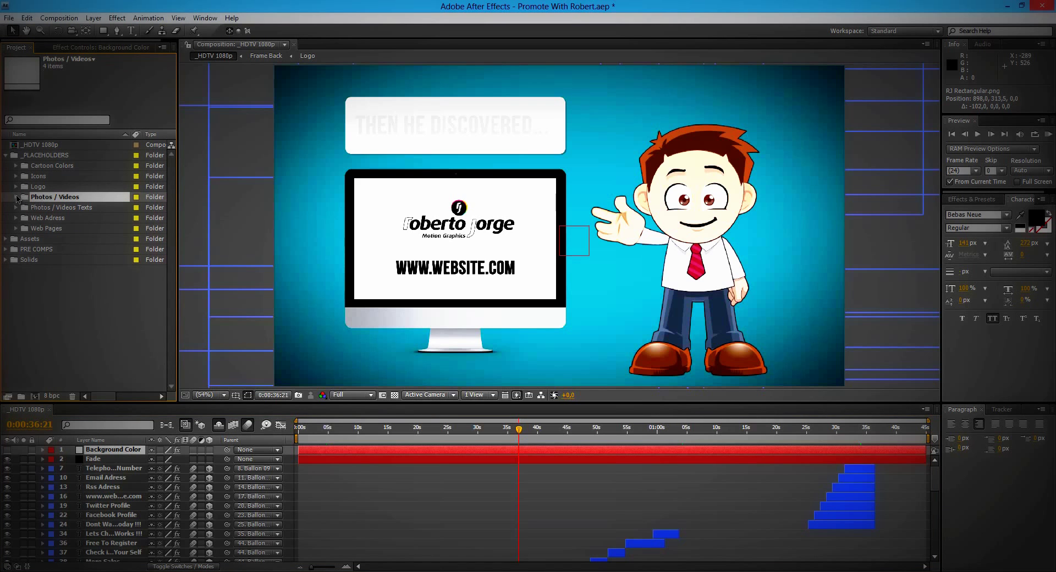
pyautogui.click(16, 197)
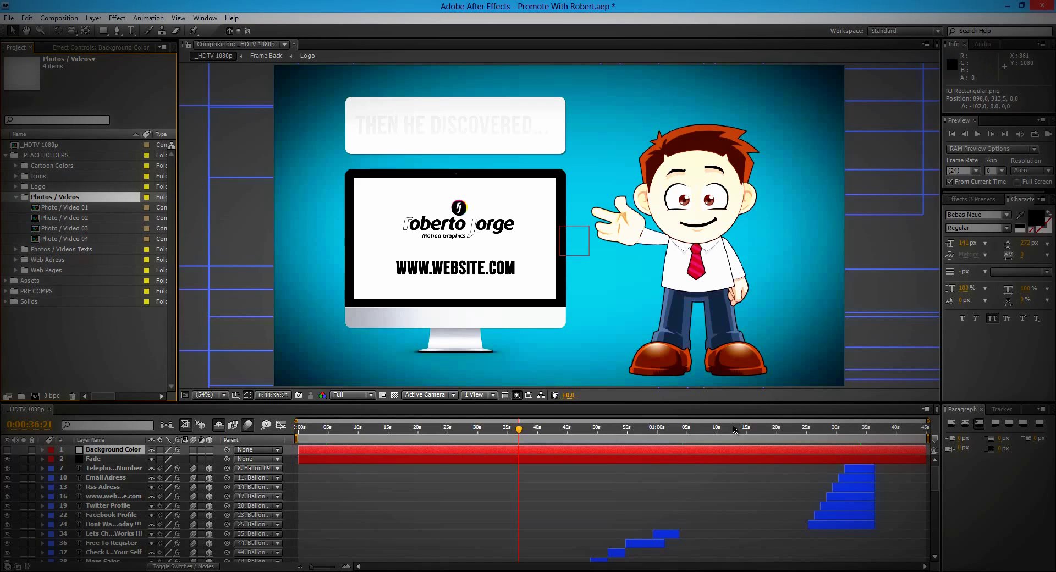
pyautogui.click(868, 433)
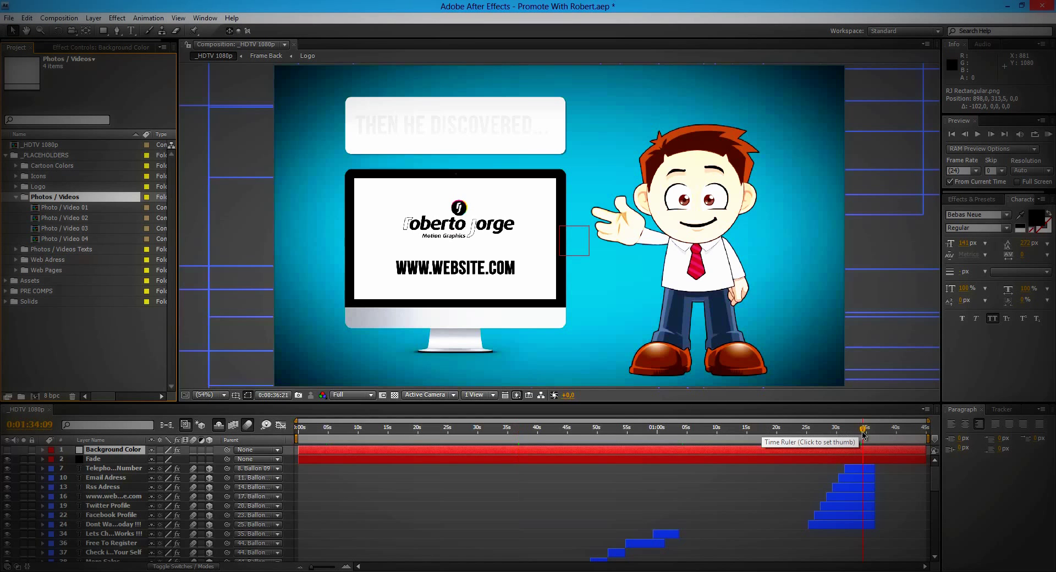
pyautogui.click(876, 434)
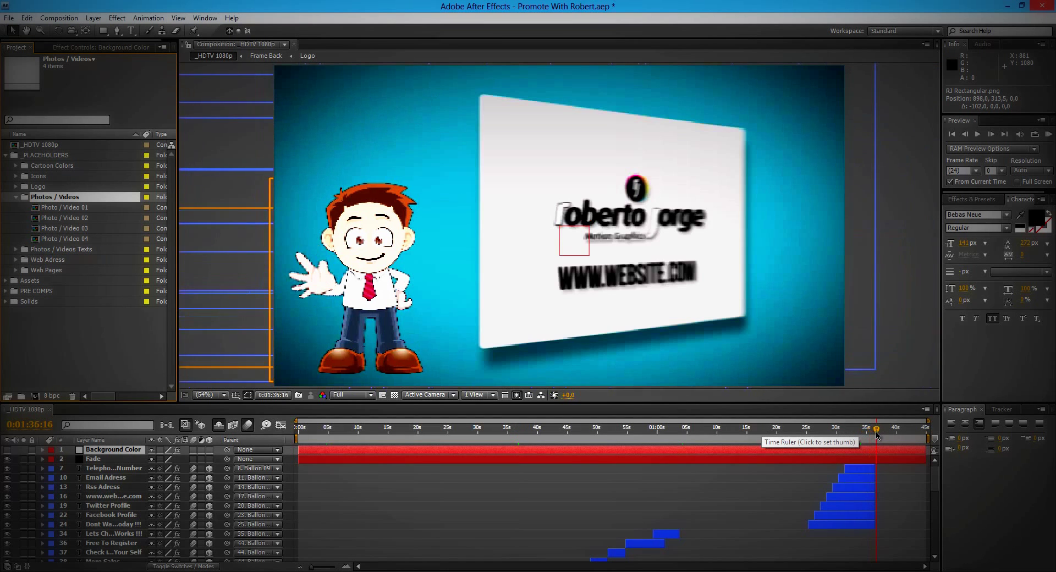
pyautogui.moveTo(877, 432); pyautogui.dragTo(695, 434)
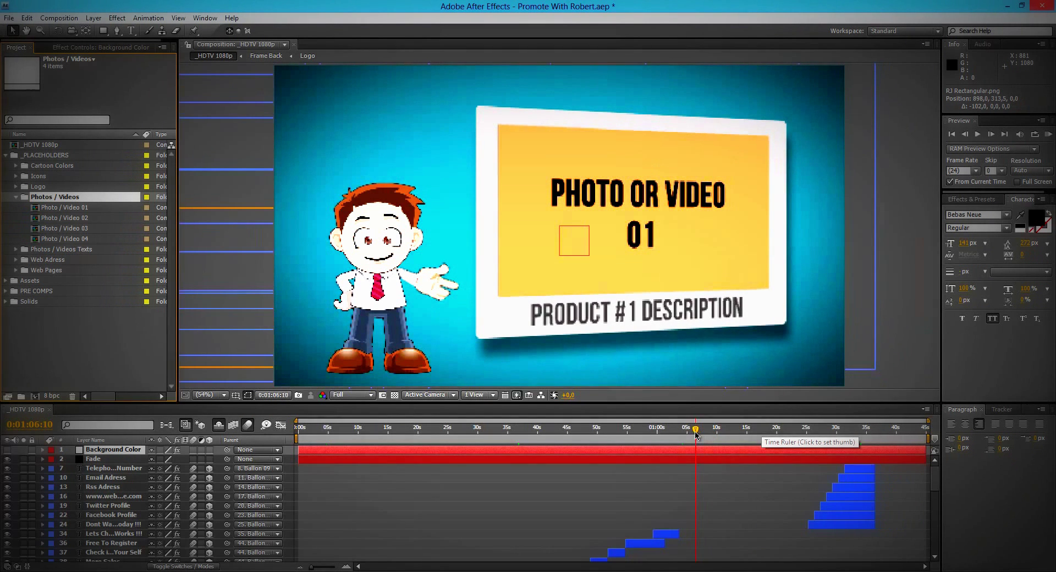
# Open the Photo / Video 01 composition and hide its placeholder text and solid layers
pyautogui.click(71, 207)
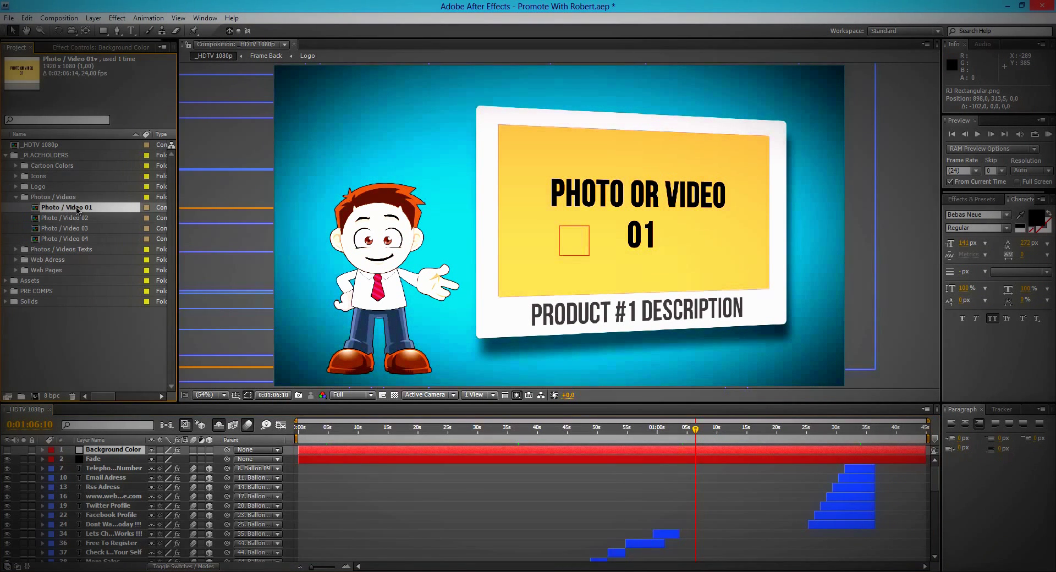
pyautogui.doubleClick(77, 208)
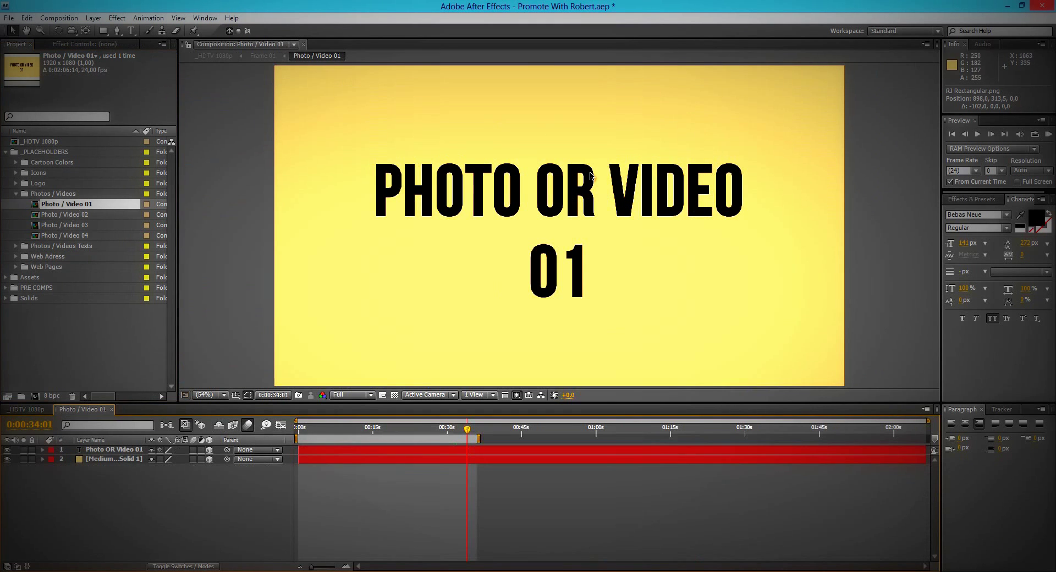
pyautogui.click(8, 459)
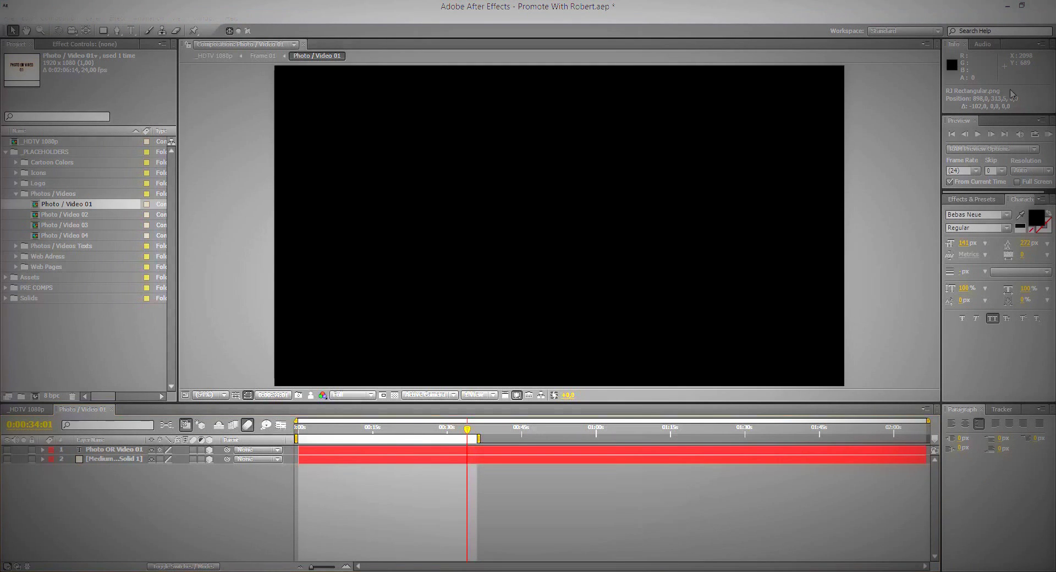
# Import IMG_1627.JPG into the Photos / Videos folder and add it as the top layer of Photo / Video 01, scaled to 38%
pyautogui.moveTo(2, 222); pyautogui.dragTo(17, 221)
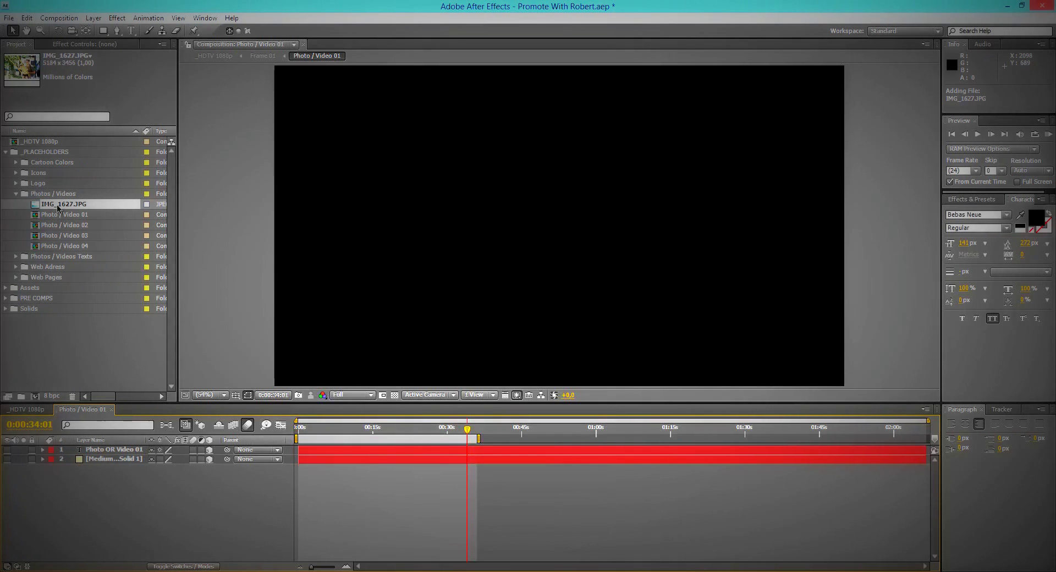
pyautogui.moveTo(58, 208); pyautogui.dragTo(108, 449)
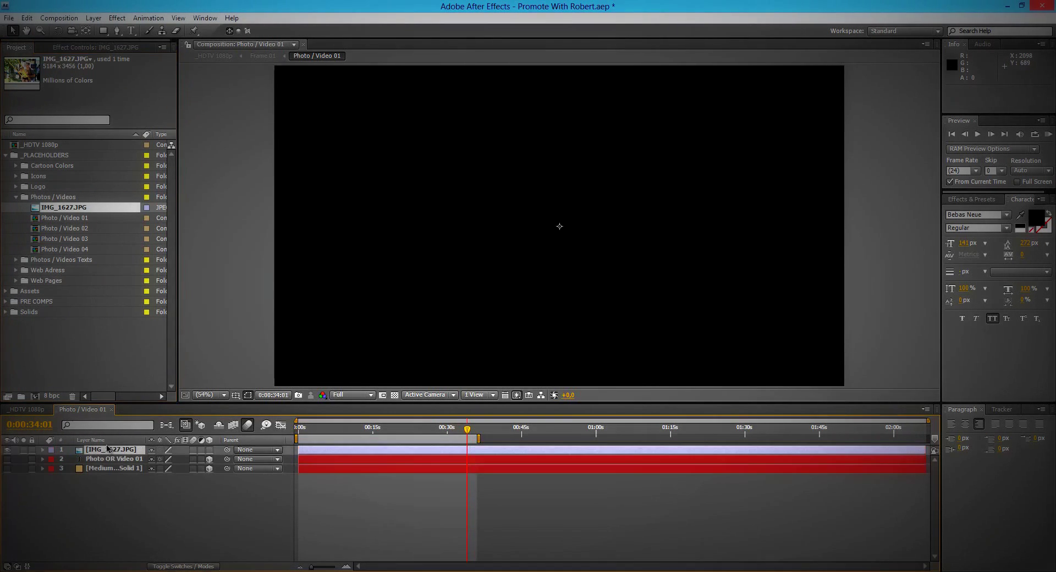
pyautogui.press('s')
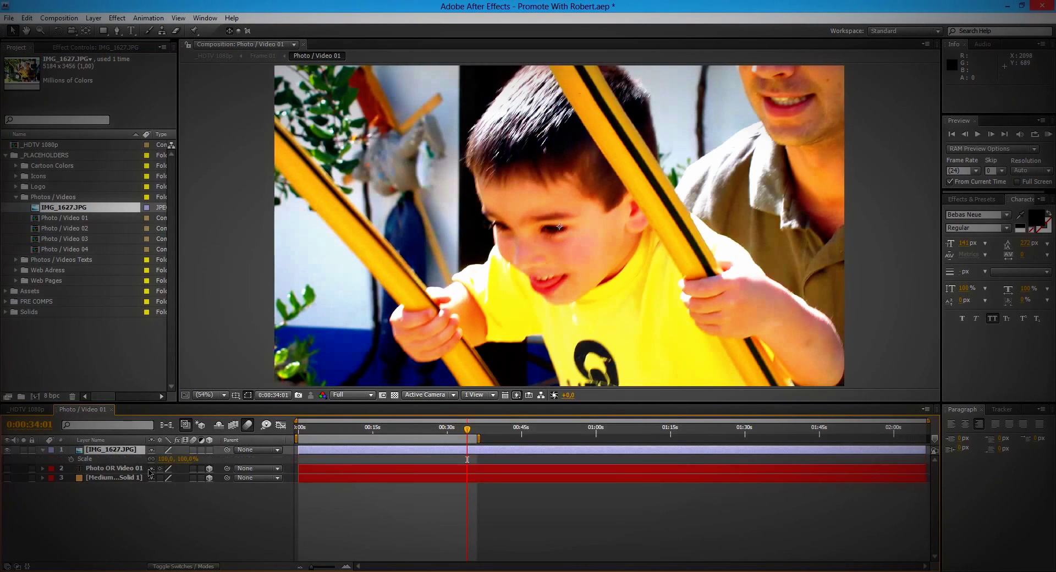
pyautogui.moveTo(167, 463); pyautogui.dragTo(137, 468)
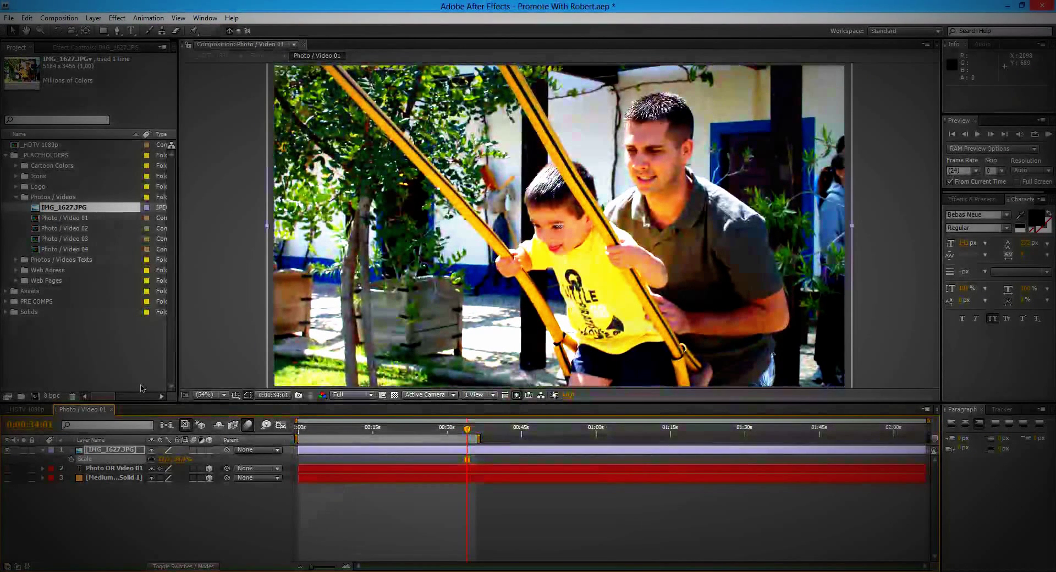
# Check the inserted photo in _HDTV 1080p at 0:01:05:01 and return to the Photo / Video 01 composition
pyautogui.click(27, 409)
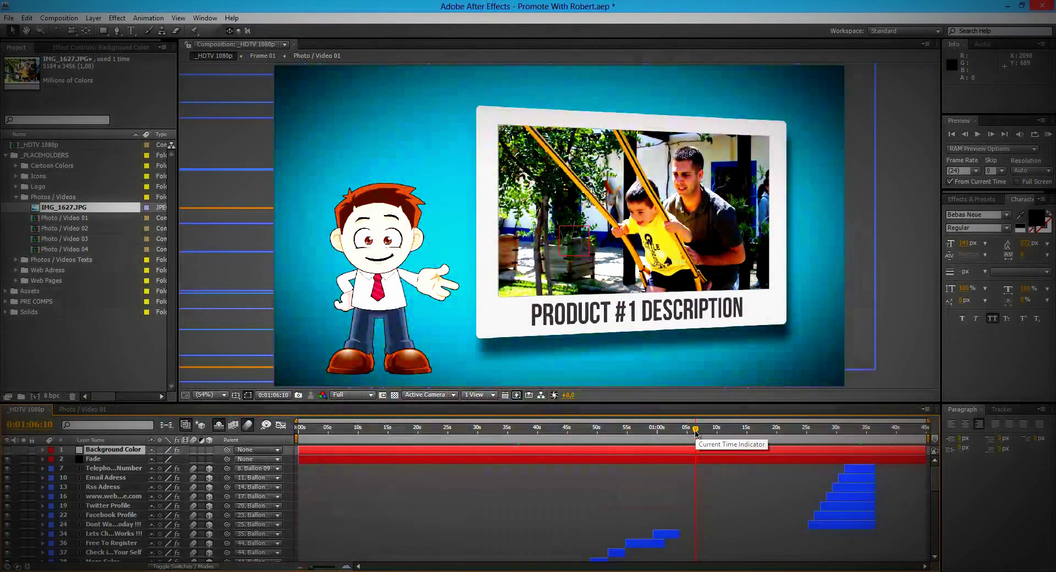
pyautogui.moveTo(694, 432)
pyautogui.mouseDown()
pyautogui.moveTo(719, 432)
pyautogui.moveTo(686, 429)
pyautogui.mouseUp()
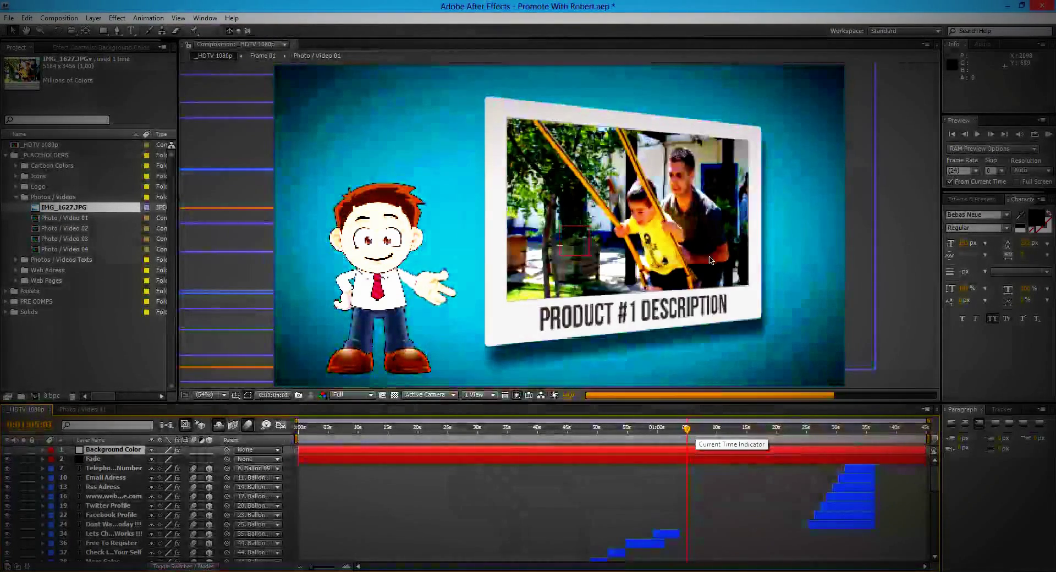
pyautogui.click(96, 410)
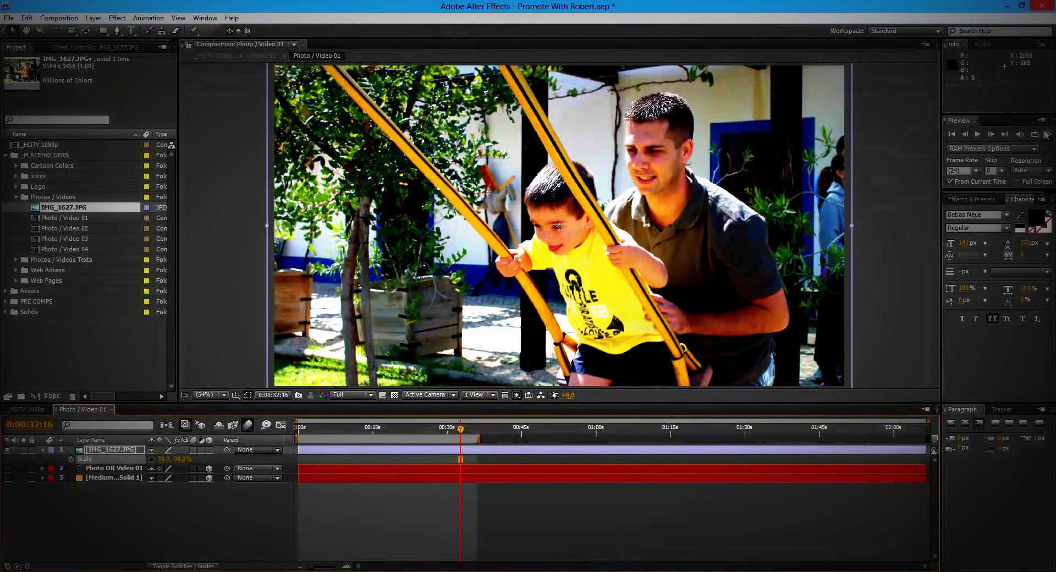
# Import Blue Fluid.mov into the Photos / Videos folder and open the Photo / Video 02 composition
pyautogui.moveTo(1, 209); pyautogui.dragTo(67, 205)
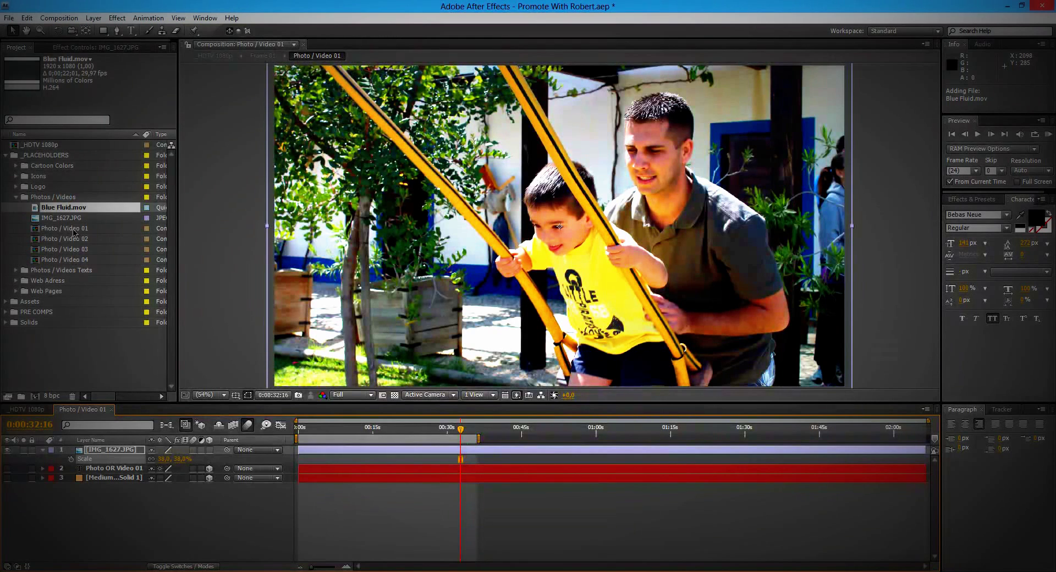
pyautogui.click(75, 240)
pyautogui.doubleClick(79, 240)
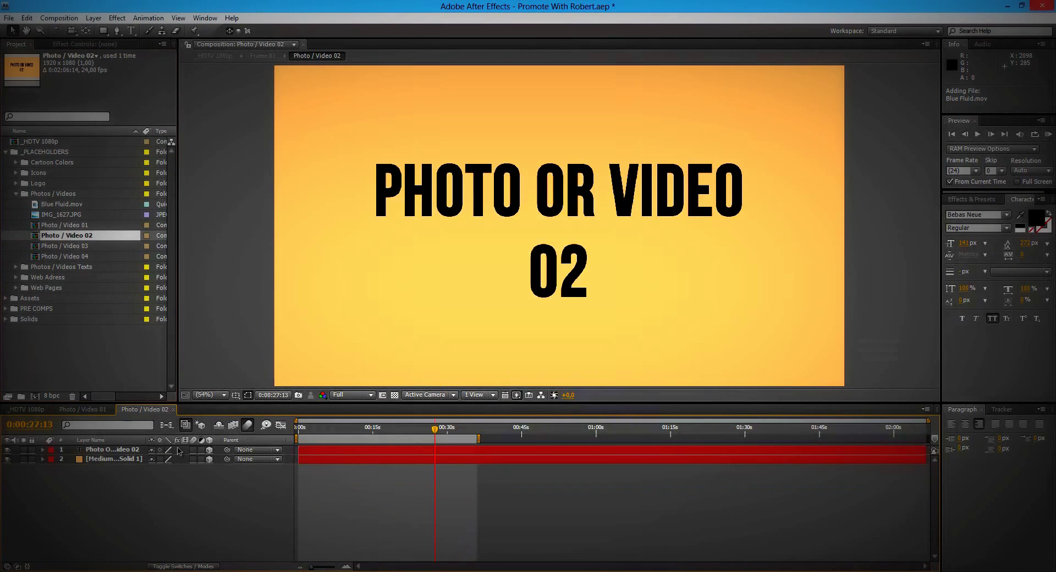
# Hide the placeholder text and solid layers in Photo / Video 02 and add Blue Fluid.mov as its top layer
pyautogui.moveTo(6, 455); pyautogui.dragTo(7, 459)
pyautogui.moveTo(64, 204); pyautogui.dragTo(126, 450)
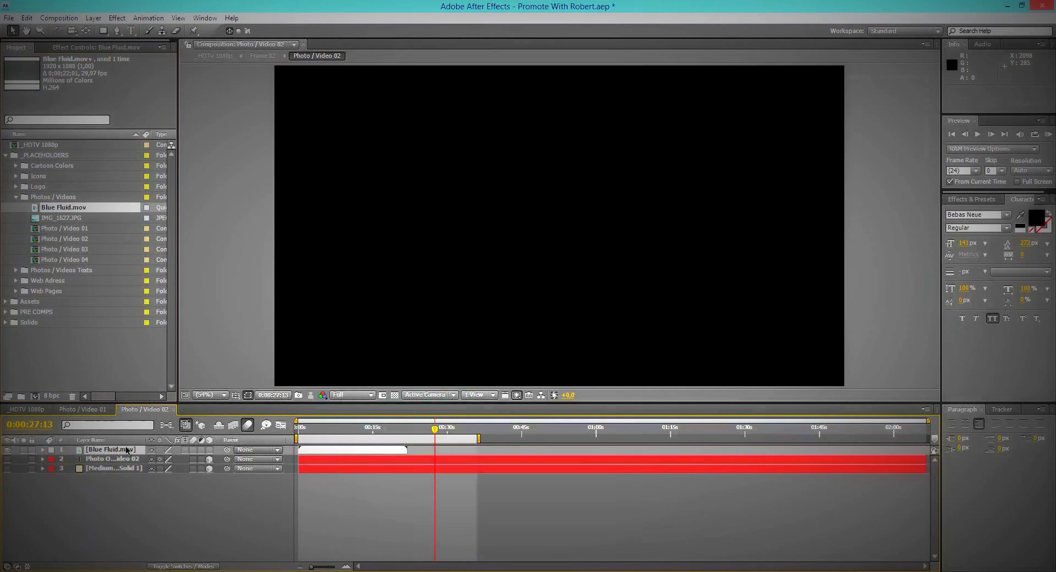
pyautogui.moveTo(437, 429); pyautogui.dragTo(375, 430)
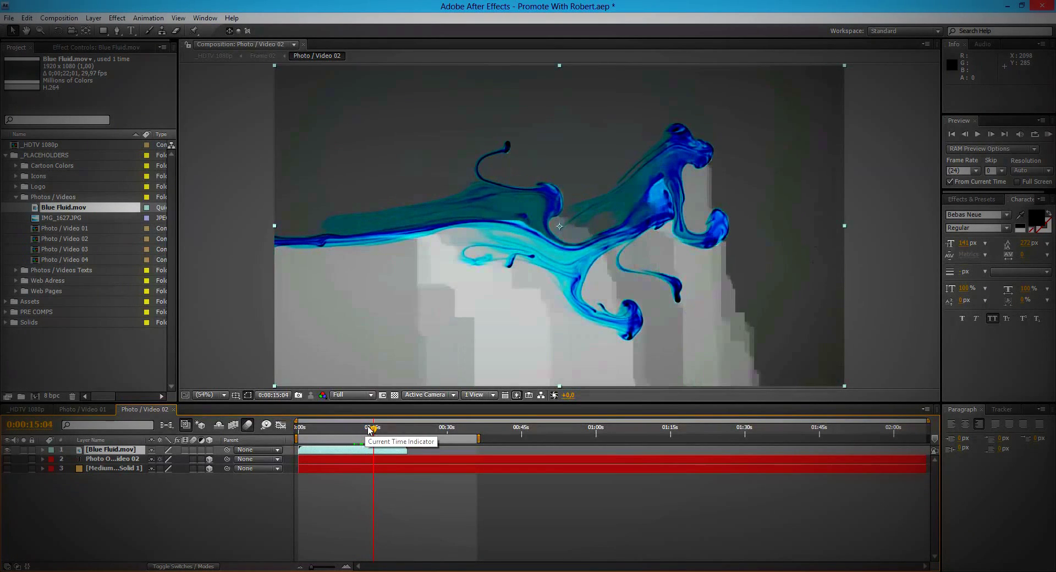
# Check the second photo frame in _HDTV 1080p at 0:01:11:11 and return to the Photo / Video 02 composition
pyautogui.click(29, 410)
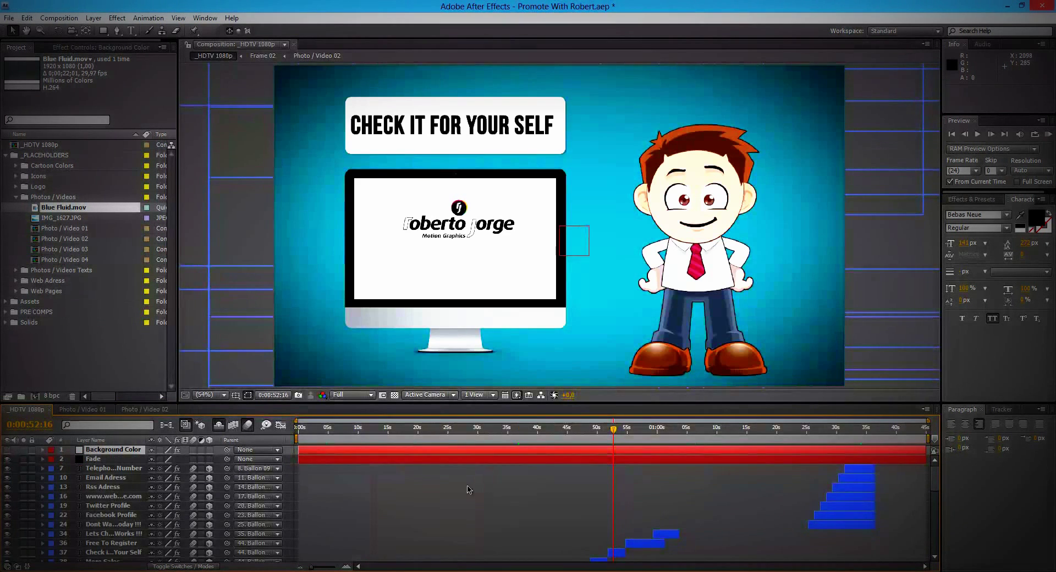
pyautogui.moveTo(615, 430); pyautogui.dragTo(726, 430)
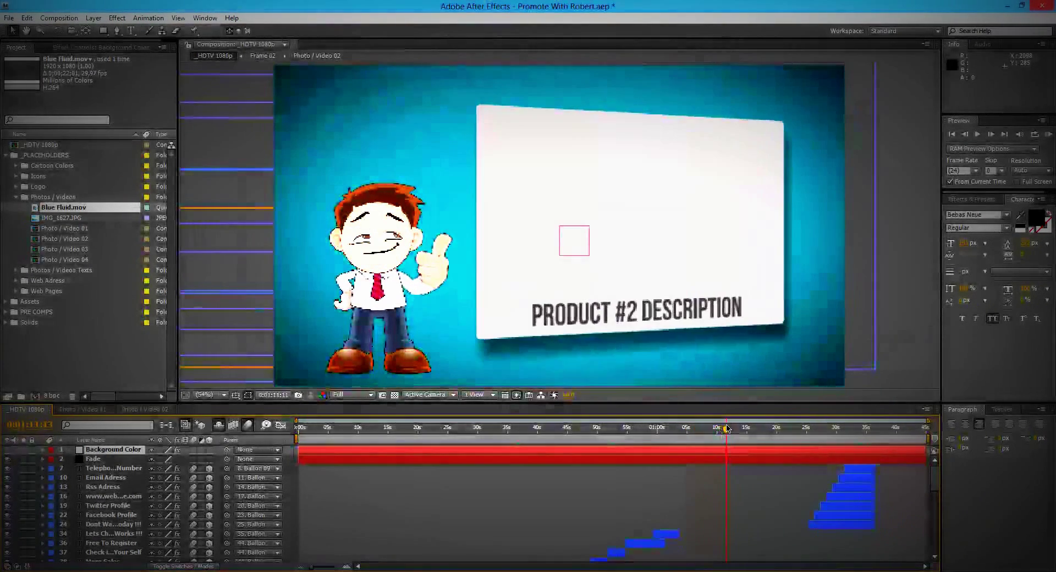
pyautogui.click(156, 410)
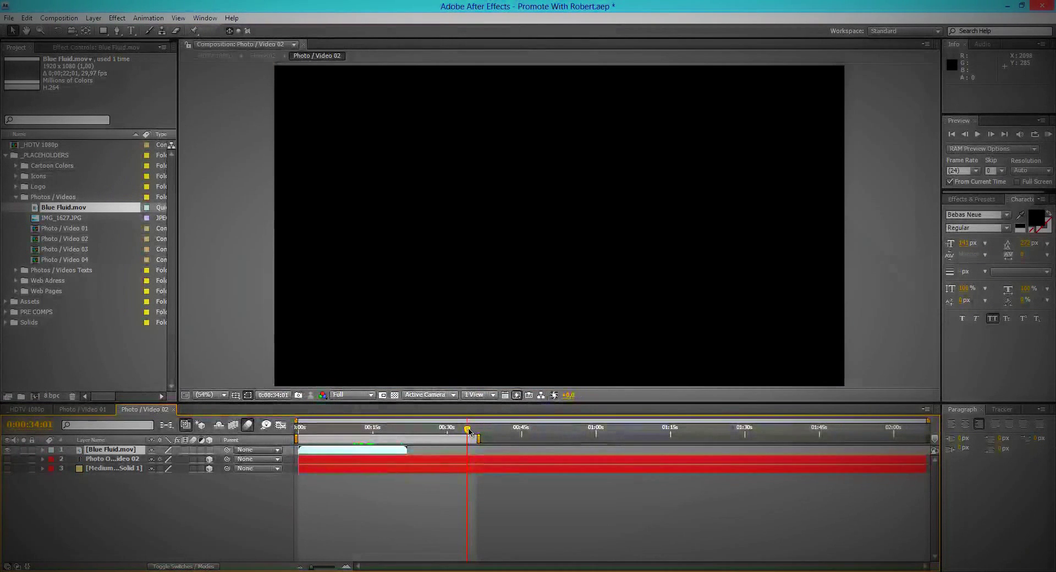
# Move the Blue Fluid.mov layer to start at 0:00:23:23 and check it in _HDTV 1080p at 0:01:12:09
pyautogui.click(38, 411)
pyautogui.click(144, 409)
pyautogui.moveTo(334, 453); pyautogui.dragTo(454, 453)
pyautogui.click(32, 406)
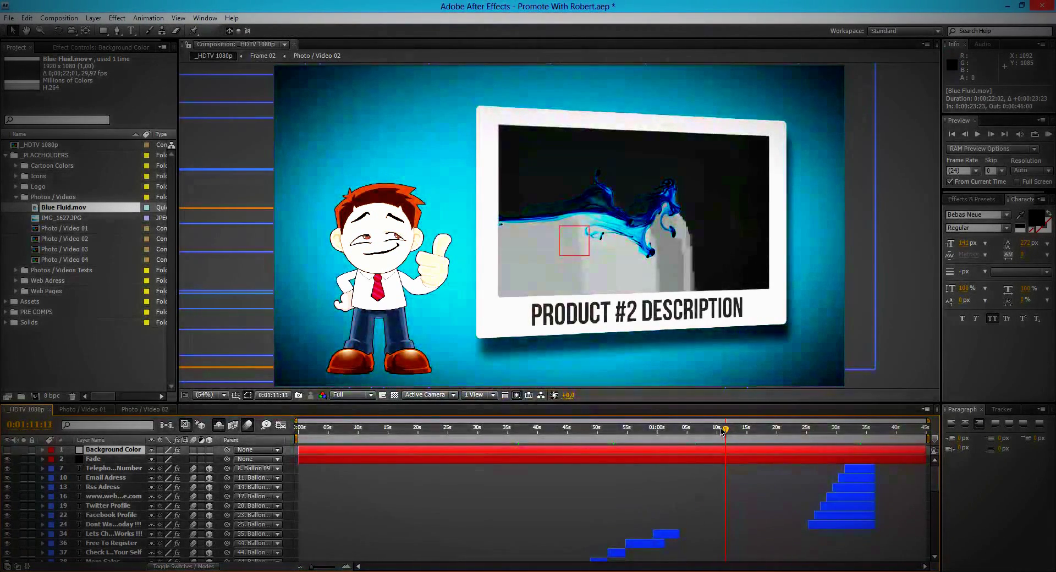
pyautogui.moveTo(722, 430); pyautogui.dragTo(731, 431)
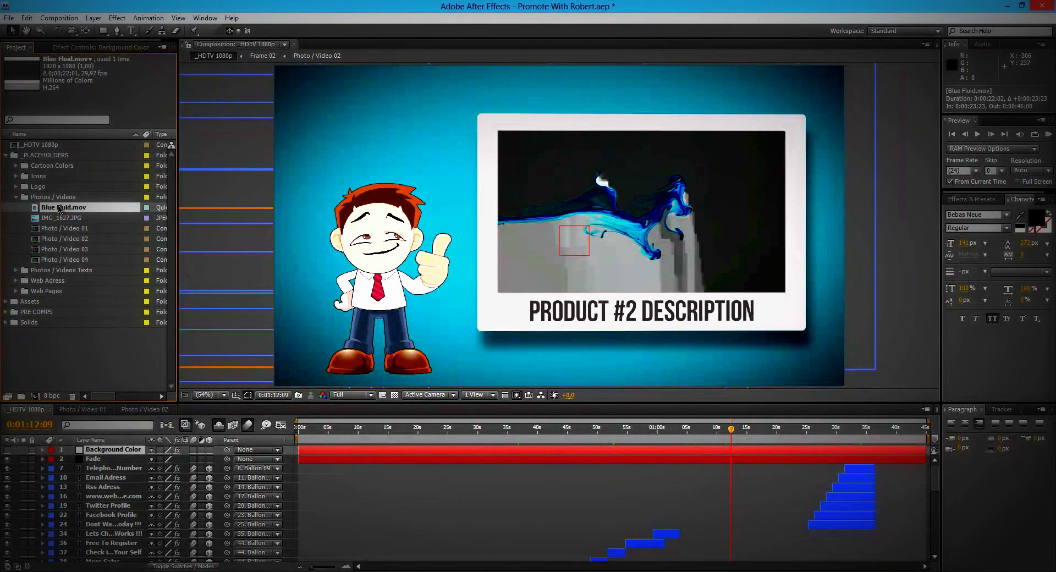
# Delete Blue Fluid.mov from the project and import it again into the Photos / Videos folder
pyautogui.press('Delete')
pyautogui.click(600, 324)
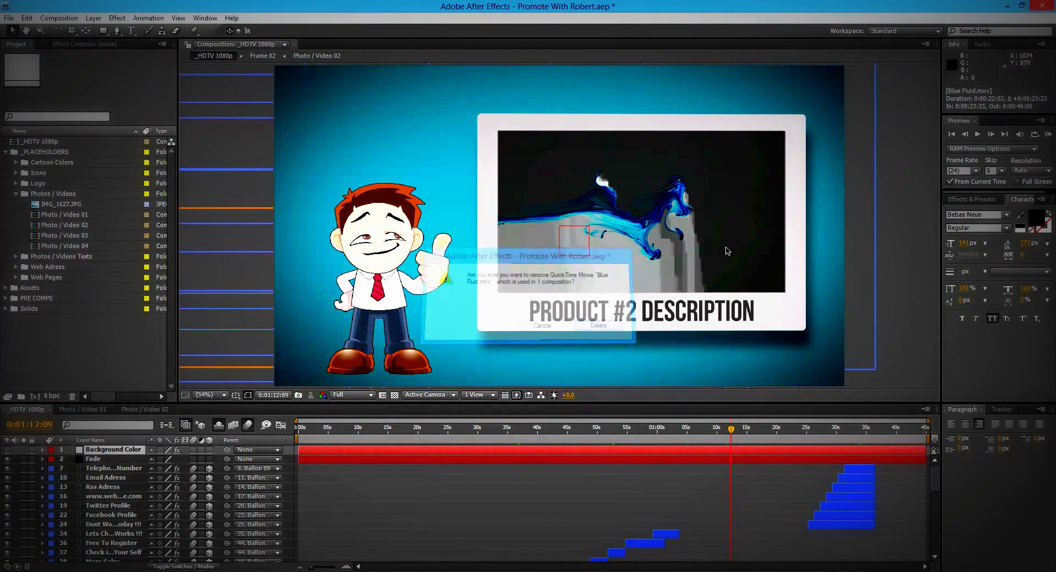
pyautogui.moveTo(0, 195); pyautogui.dragTo(69, 196)
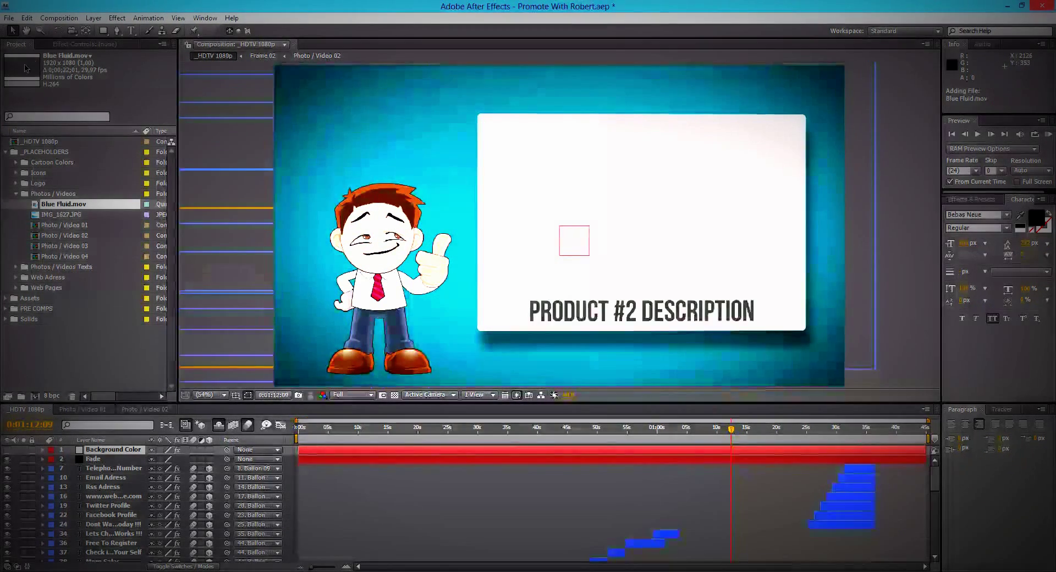
# Add Blue Fluid.mov as the top layer of Photo / Video 02, starting at 0:00:25:22, and check it in _HDTV 1080p at 0:01:12:14
pyautogui.click(159, 411)
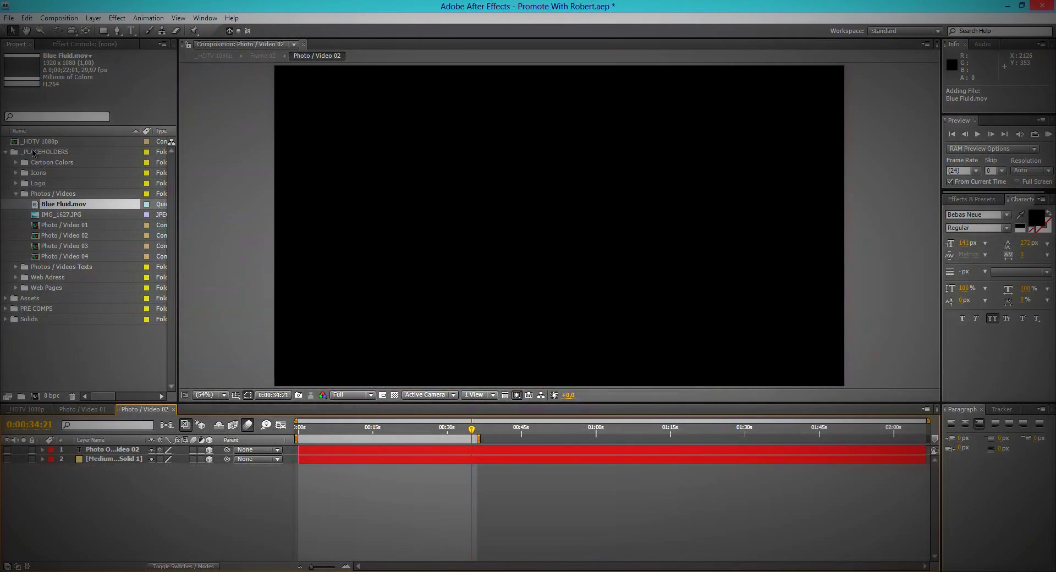
pyautogui.moveTo(60, 200); pyautogui.dragTo(325, 491)
pyautogui.moveTo(316, 451); pyautogui.dragTo(448, 452)
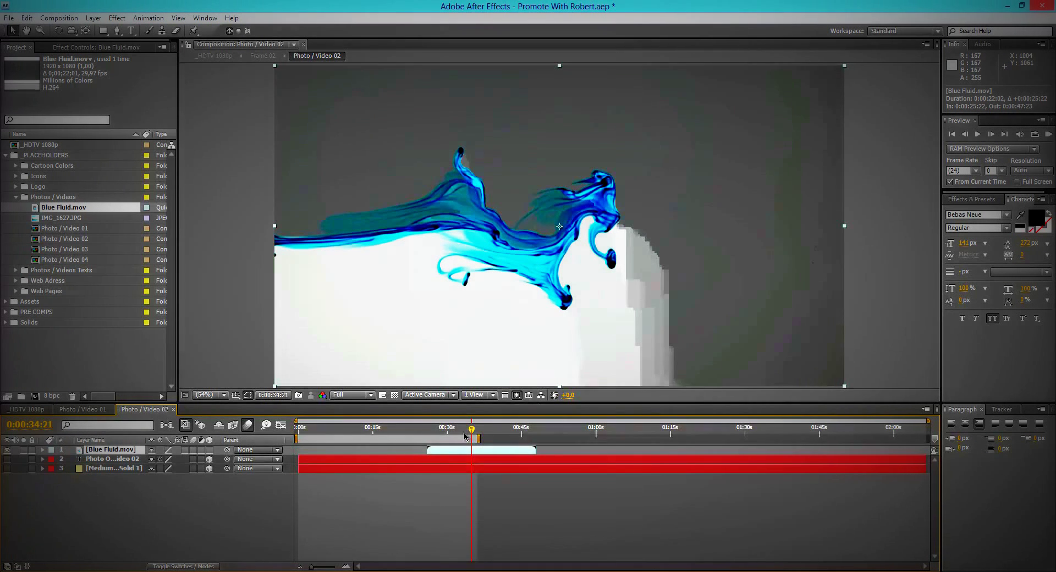
pyautogui.click(29, 410)
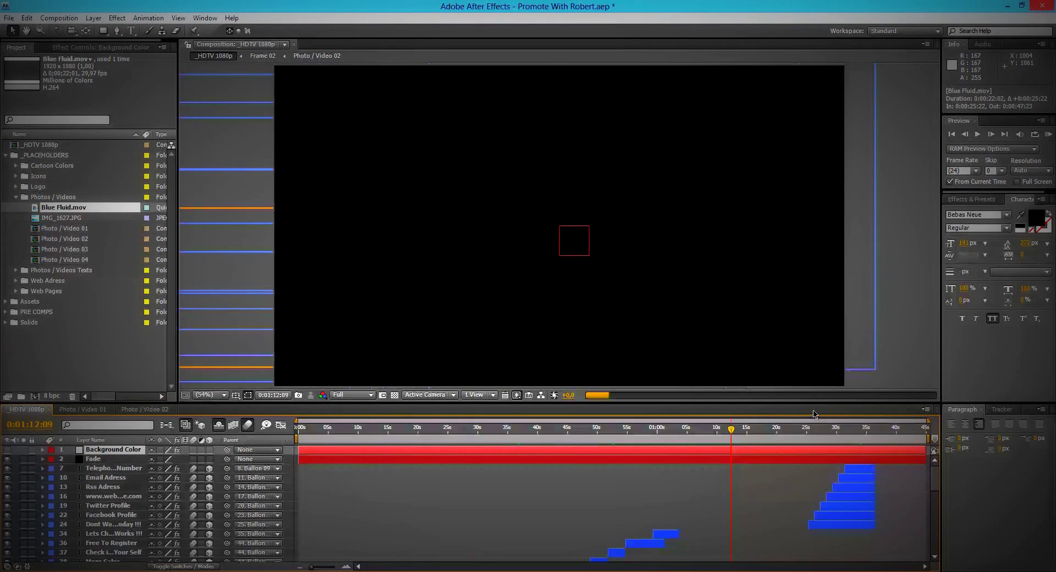
pyautogui.moveTo(729, 434)
pyautogui.mouseDown()
pyautogui.moveTo(712, 433)
pyautogui.moveTo(732, 433)
pyautogui.mouseUp()
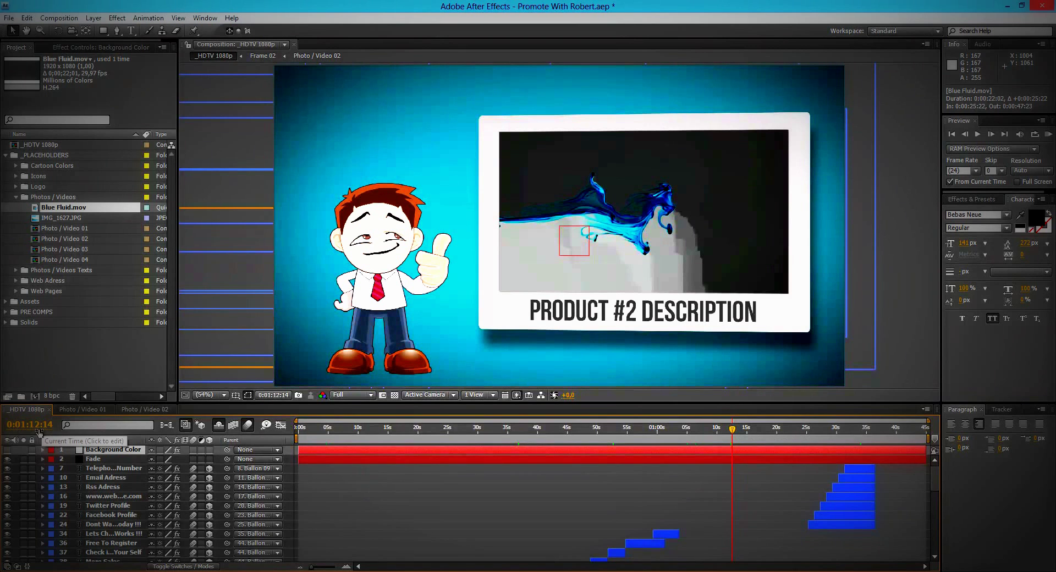
# Compare the current time in Photo / Video 02 with the matching frame in _HDTV 1080p
pyautogui.click(155, 411)
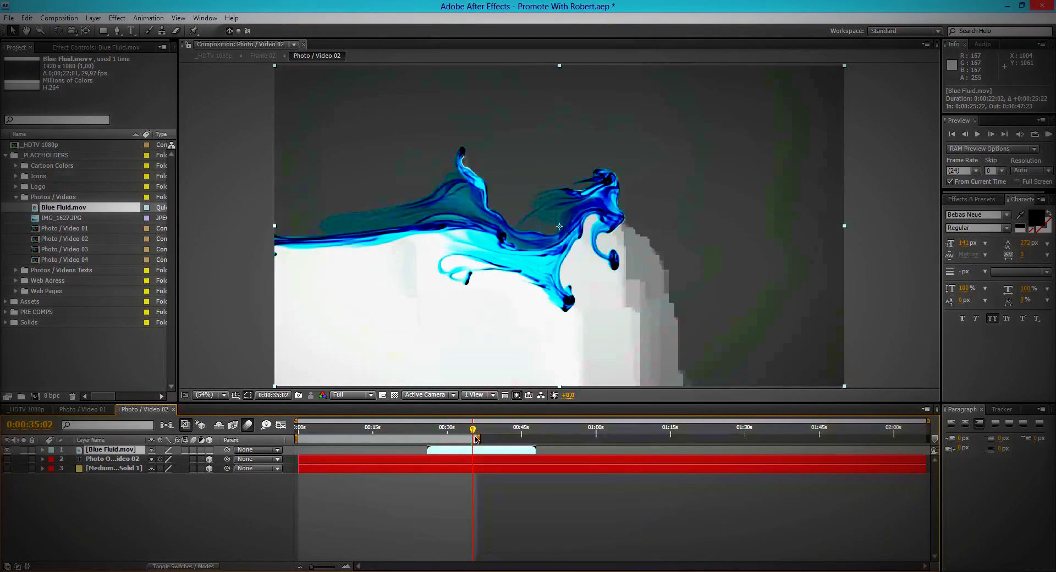
pyautogui.click(38, 411)
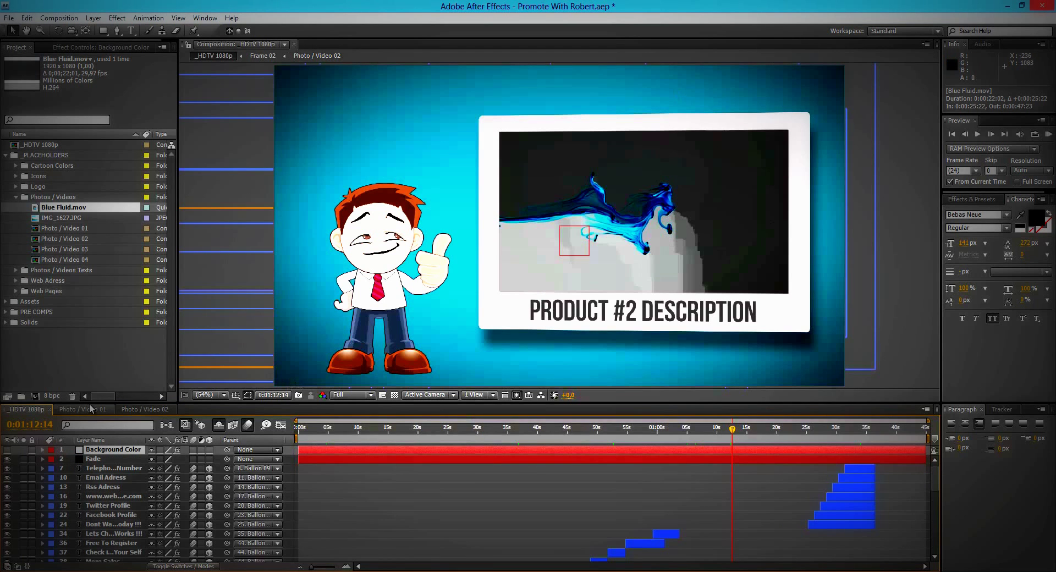
pyautogui.click(142, 409)
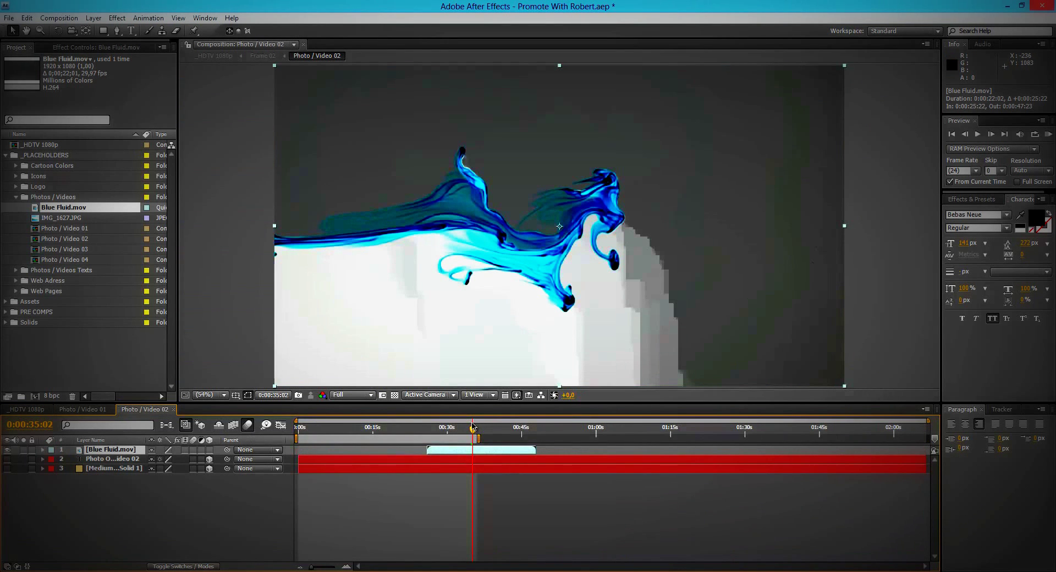
pyautogui.click(14, 410)
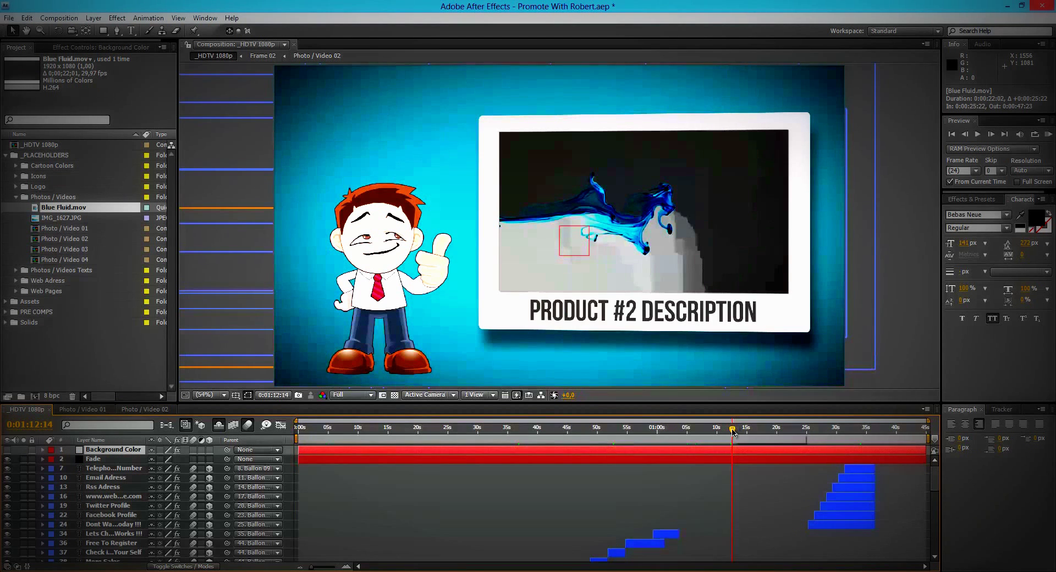
pyautogui.click(144, 409)
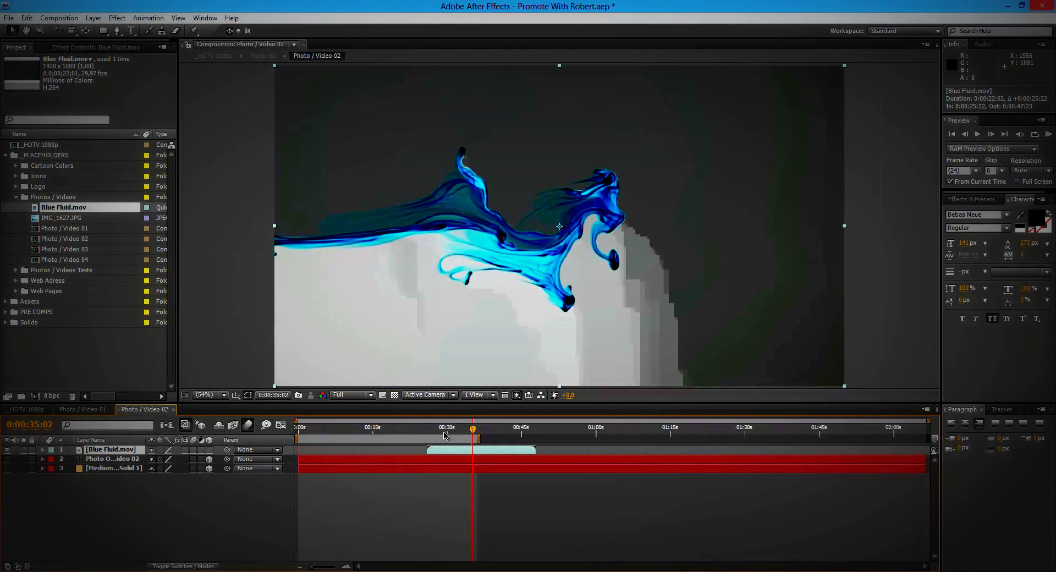
# Shift the Blue Fluid.mov layer to start at 0:00:26:01 and check the frame in _HDTV 1080p at 0:01:12:03
pyautogui.moveTo(466, 451)
pyautogui.mouseDown()
pyautogui.moveTo(454, 451)
pyautogui.moveTo(465, 452)
pyautogui.mouseUp()
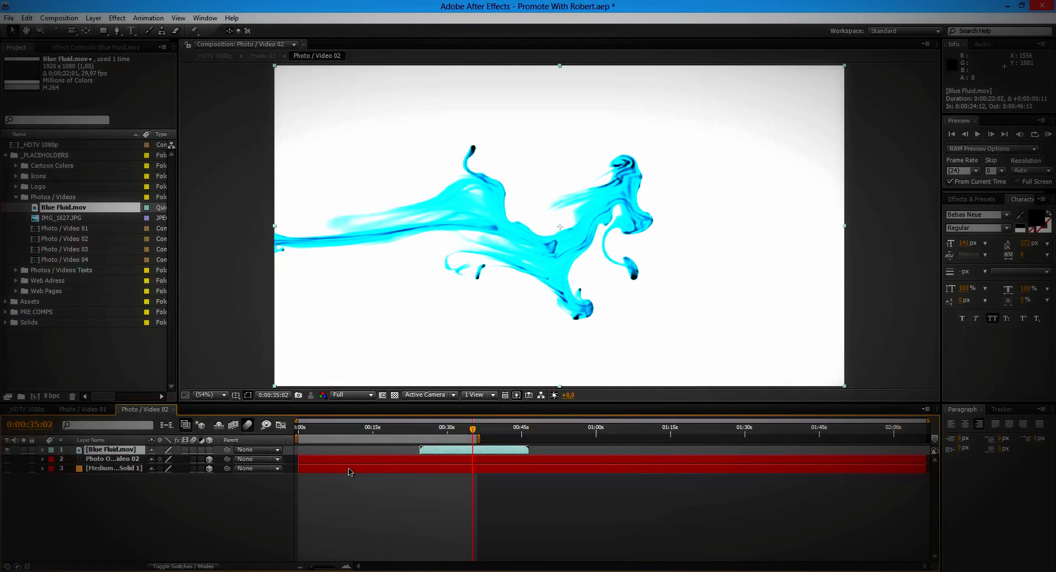
pyautogui.moveTo(476, 452); pyautogui.dragTo(479, 431)
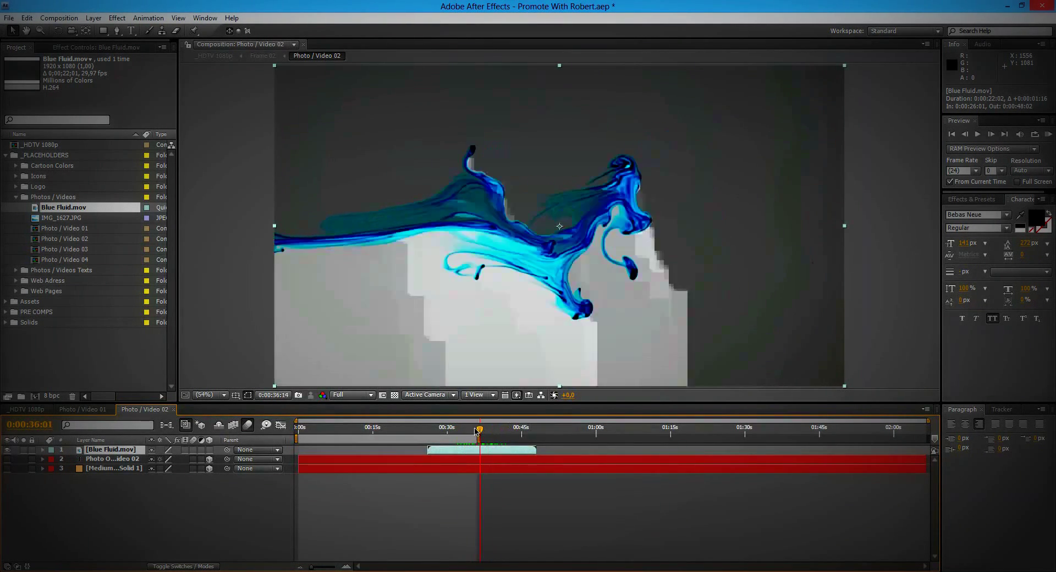
pyautogui.click(26, 409)
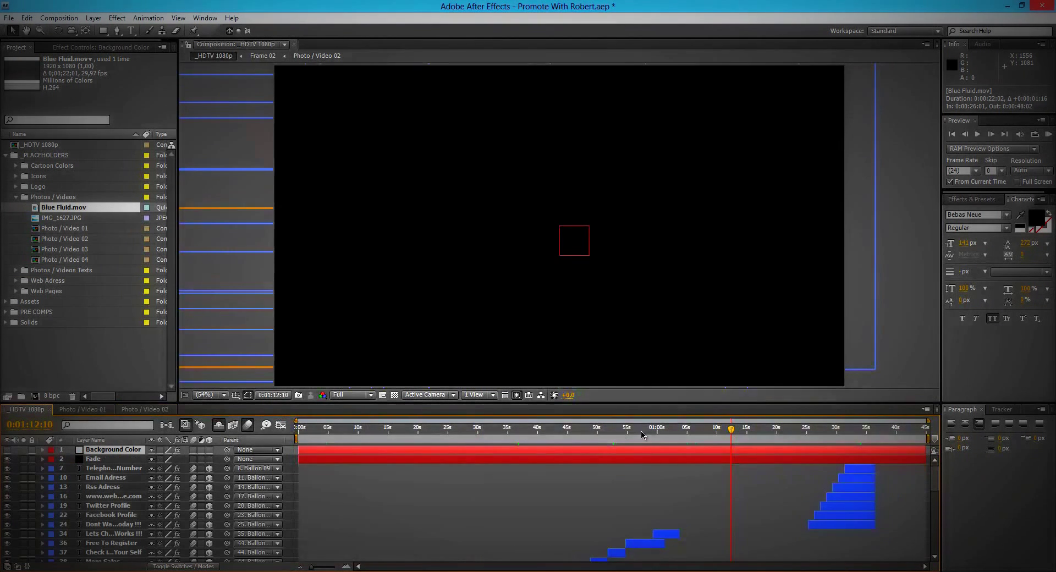
pyautogui.moveTo(731, 430)
pyautogui.mouseDown()
pyautogui.moveTo(707, 430)
pyautogui.moveTo(743, 431)
pyautogui.moveTo(729, 430)
pyautogui.mouseUp()
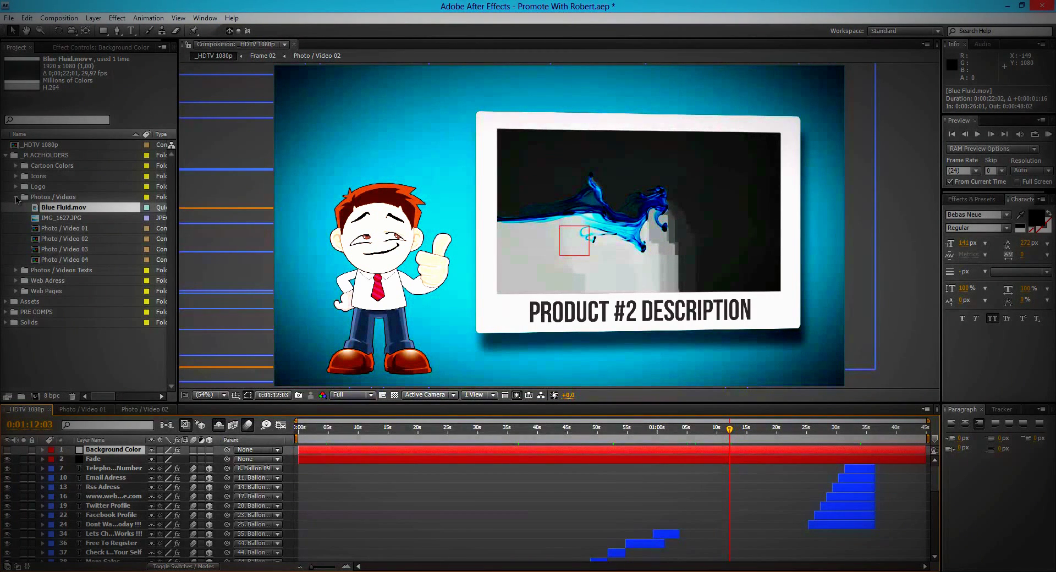
# Locate Frame Back in the Photos / Videos Texts folder and examine the backs of the frames in _HDTV 1080p at 0:01:09:06
pyautogui.click(17, 198)
pyautogui.click(55, 209)
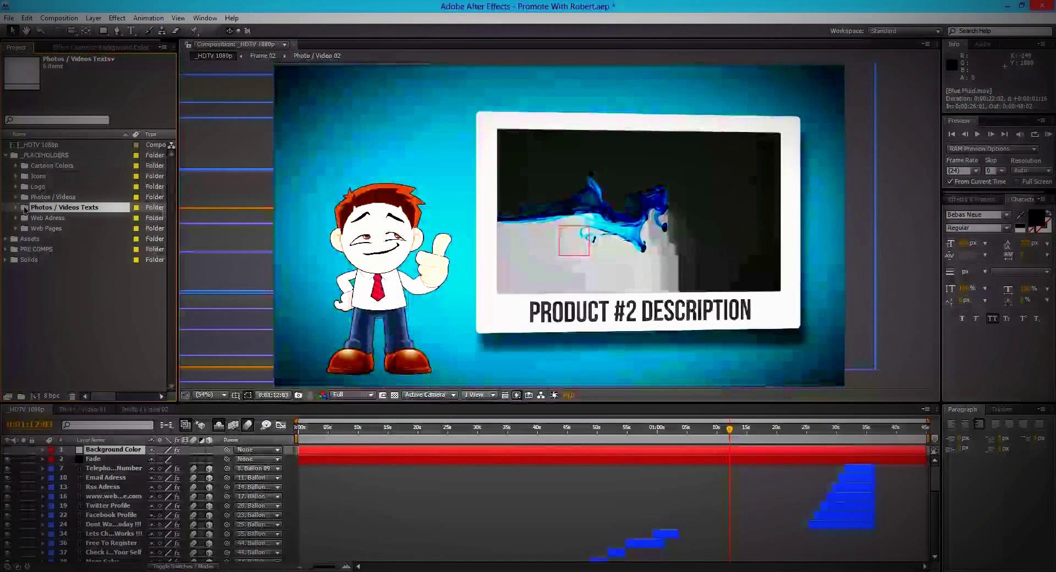
pyautogui.click(16, 207)
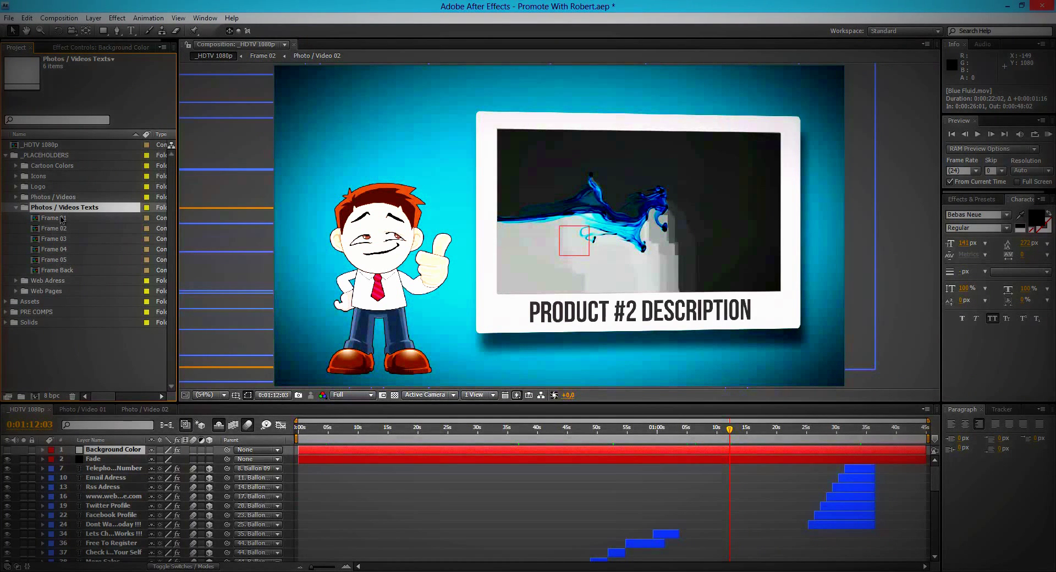
pyautogui.click(63, 271)
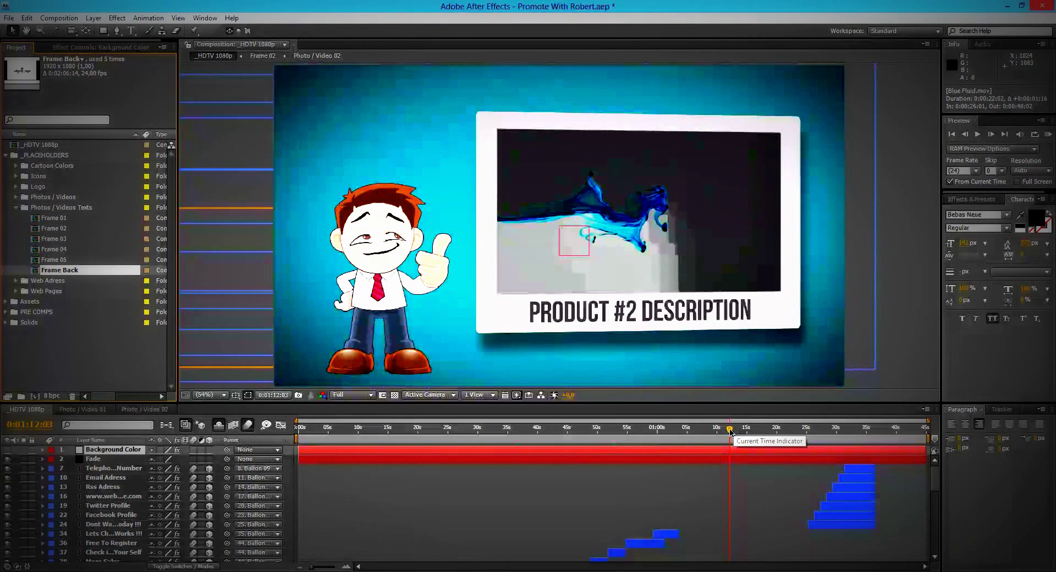
pyautogui.moveTo(731, 429); pyautogui.dragTo(713, 432)
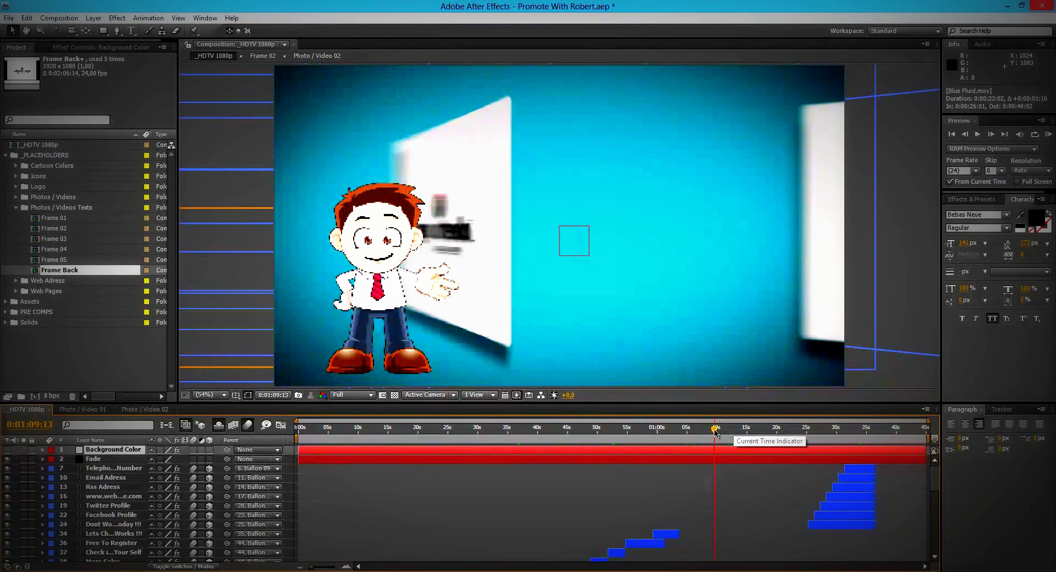
pyautogui.moveTo(714, 433); pyautogui.dragTo(713, 432)
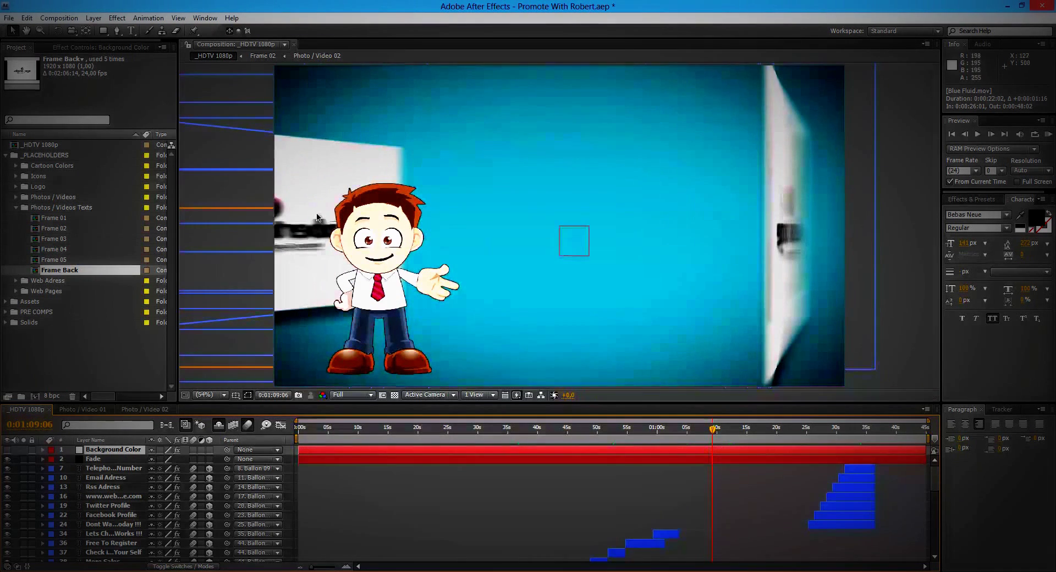
# Hide the Logo layer in Frame Back, check it in _HDTV 1080p, and close the Frame Back and Photo / Video 02 compositions
pyautogui.doubleClick(81, 272)
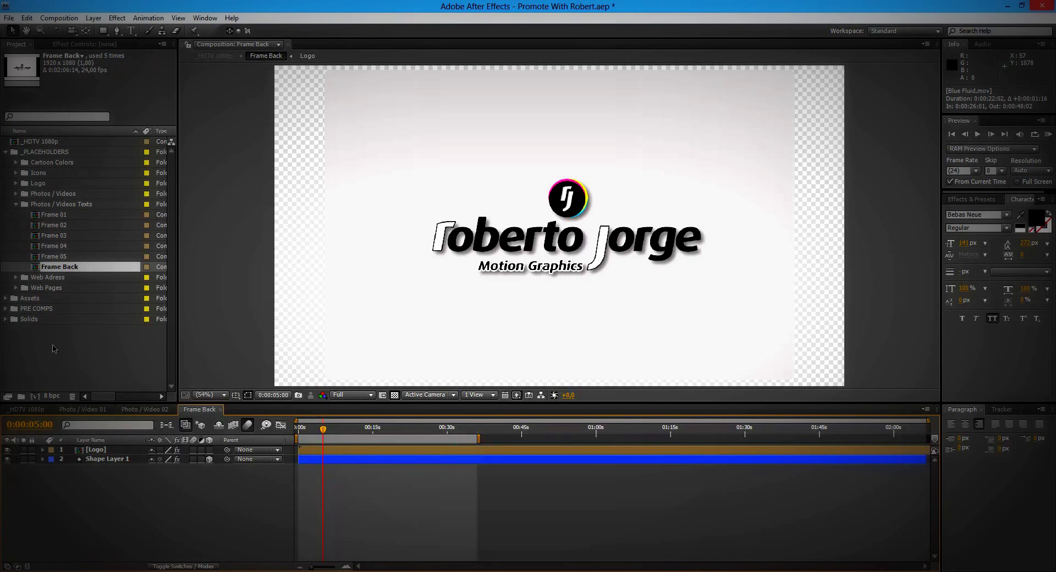
pyautogui.click(7, 450)
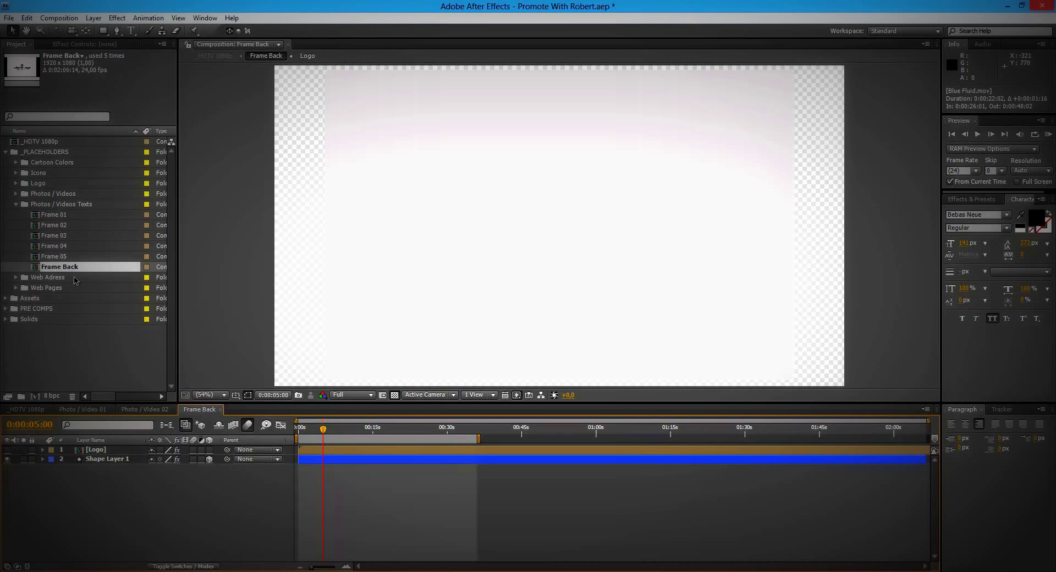
pyautogui.click(26, 409)
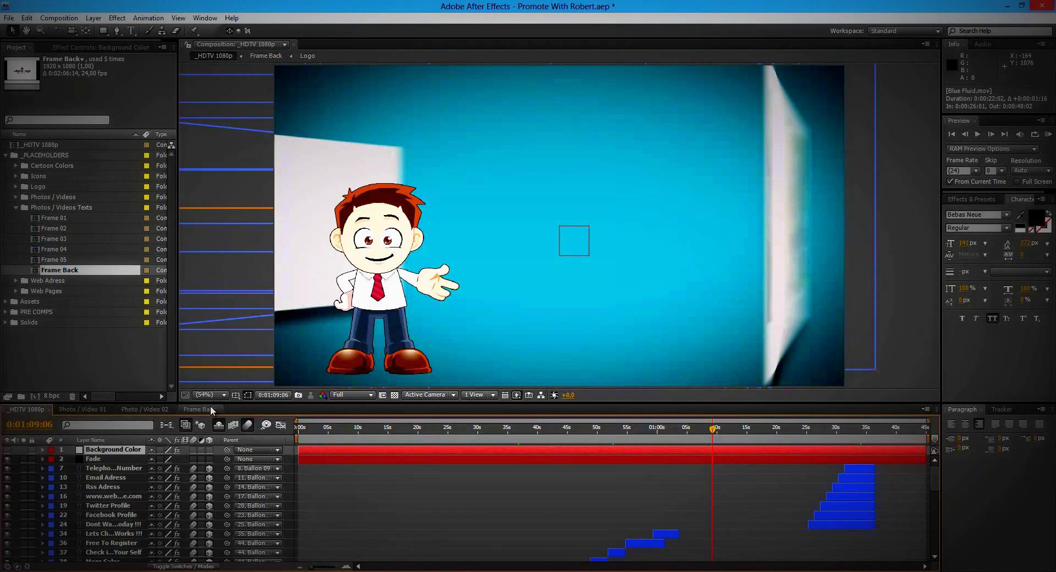
pyautogui.click(211, 410)
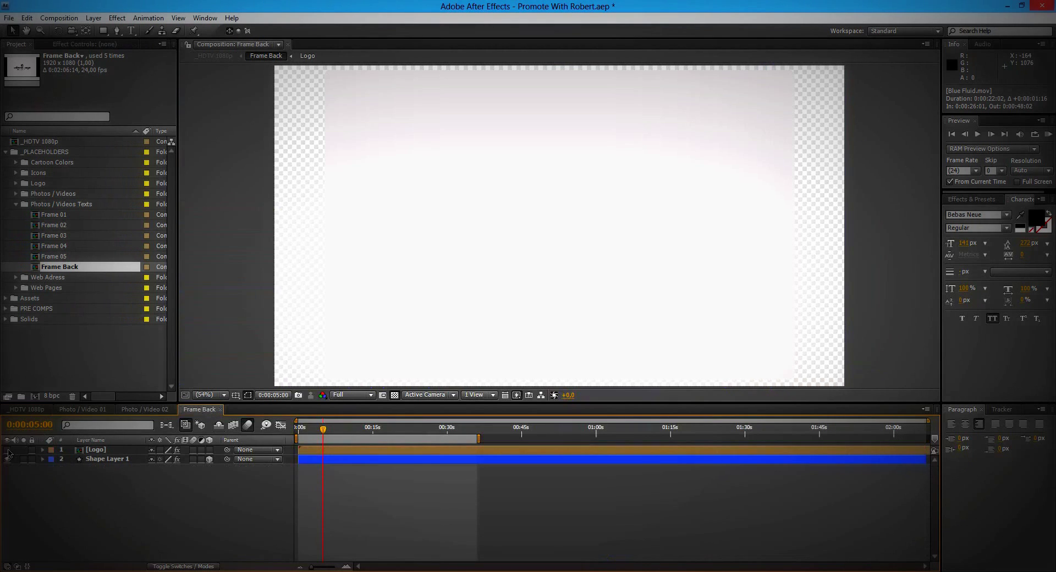
pyautogui.click(220, 409)
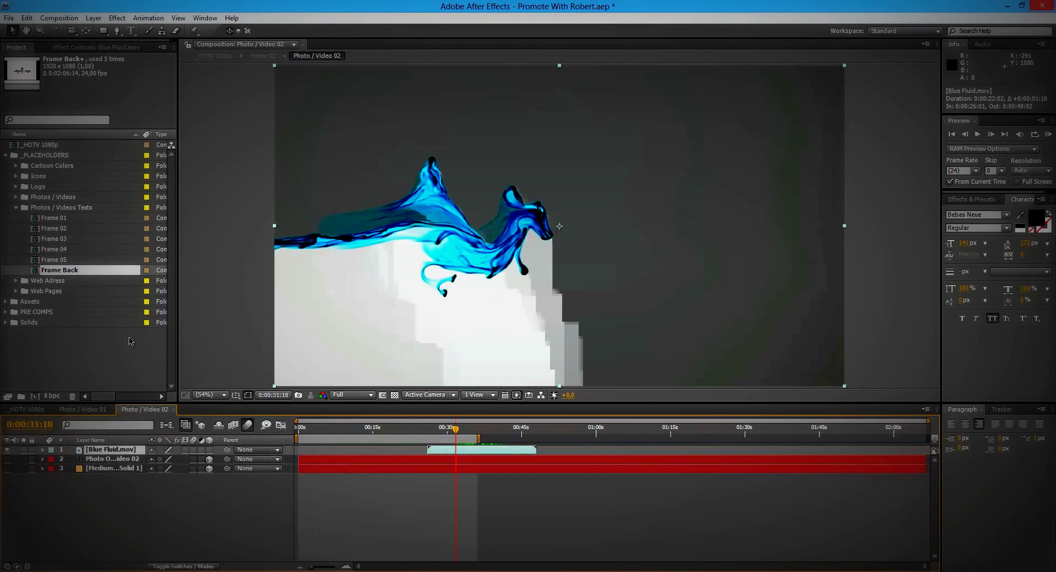
pyautogui.click(175, 409)
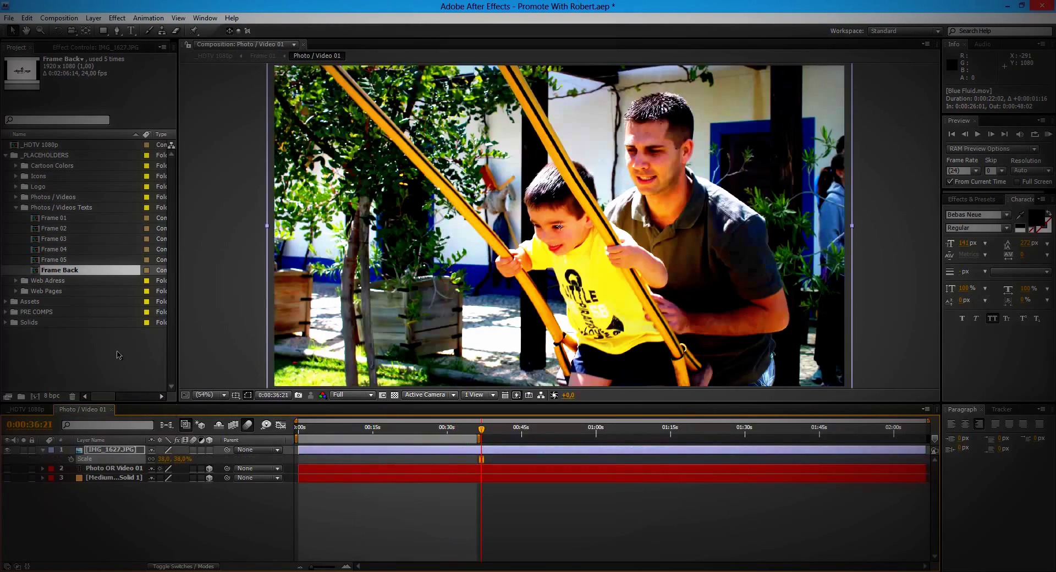
# Replace the product description in the Frame 01 composition with "Me and my son" followed by the son's name
pyautogui.doubleClick(66, 220)
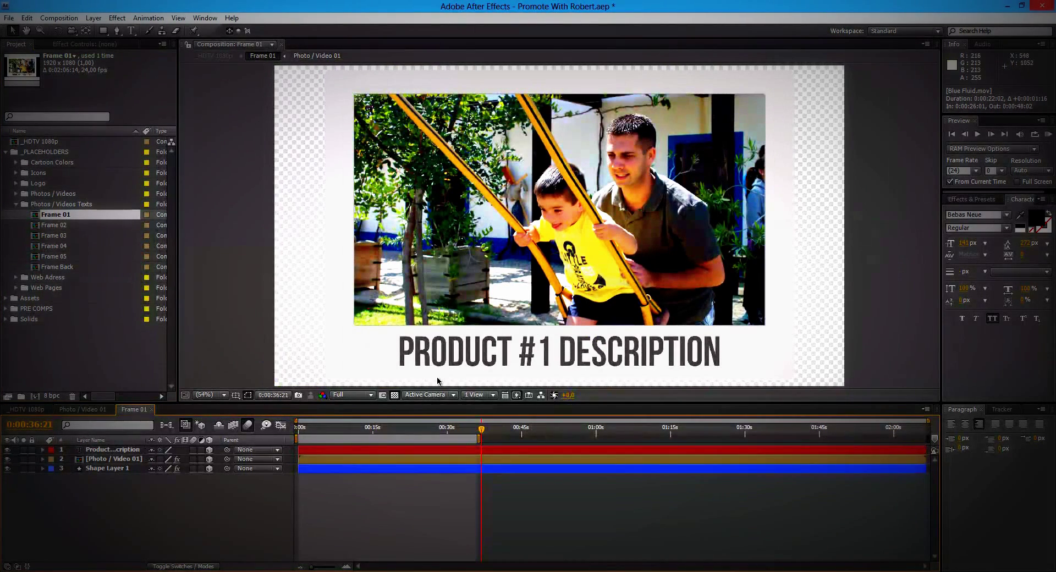
pyautogui.doubleClick(113, 450)
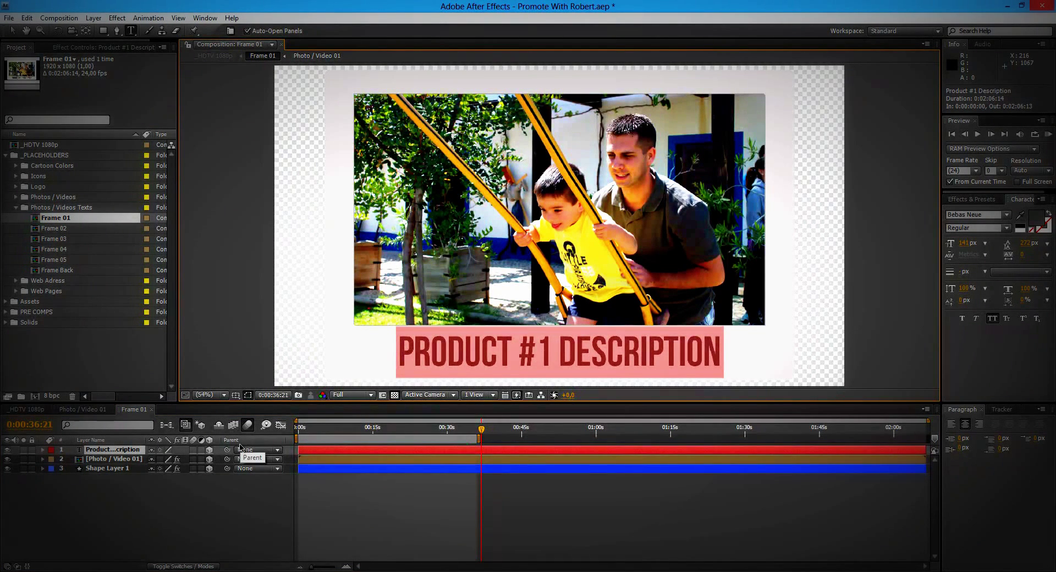
pyautogui.write('ME')
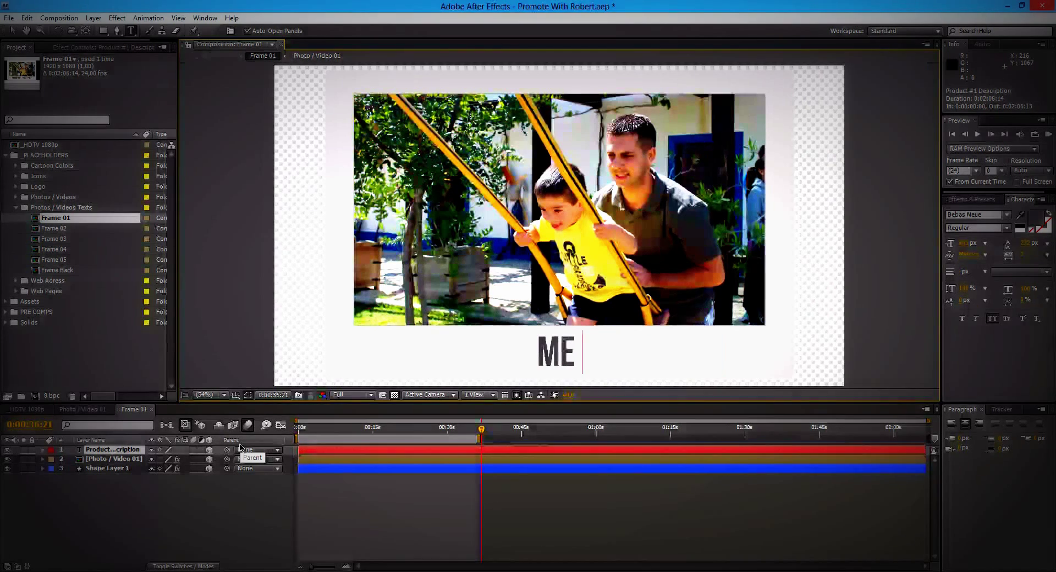
pyautogui.write(' AND ')
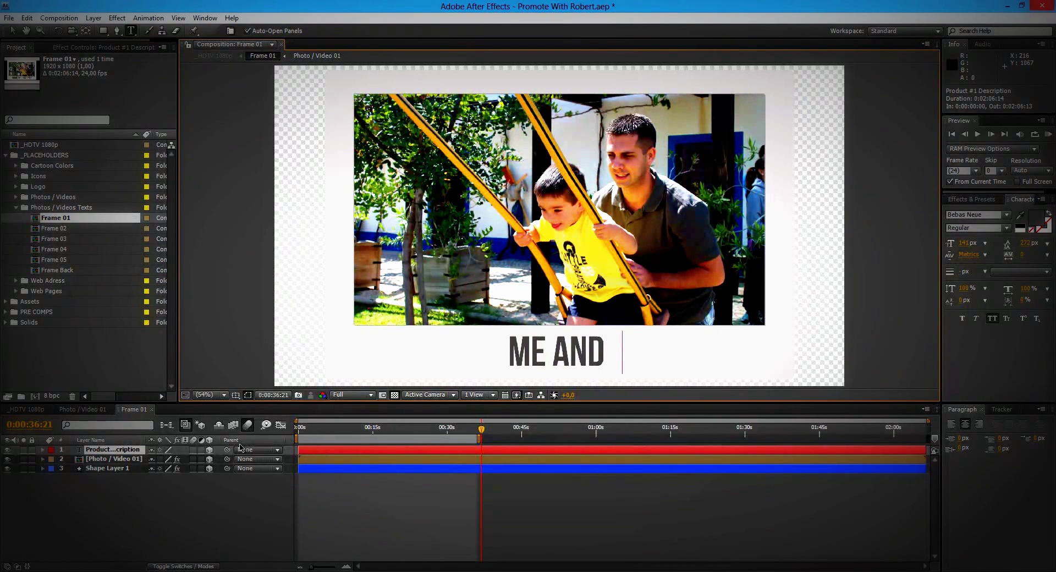
pyautogui.write('MY SON D')
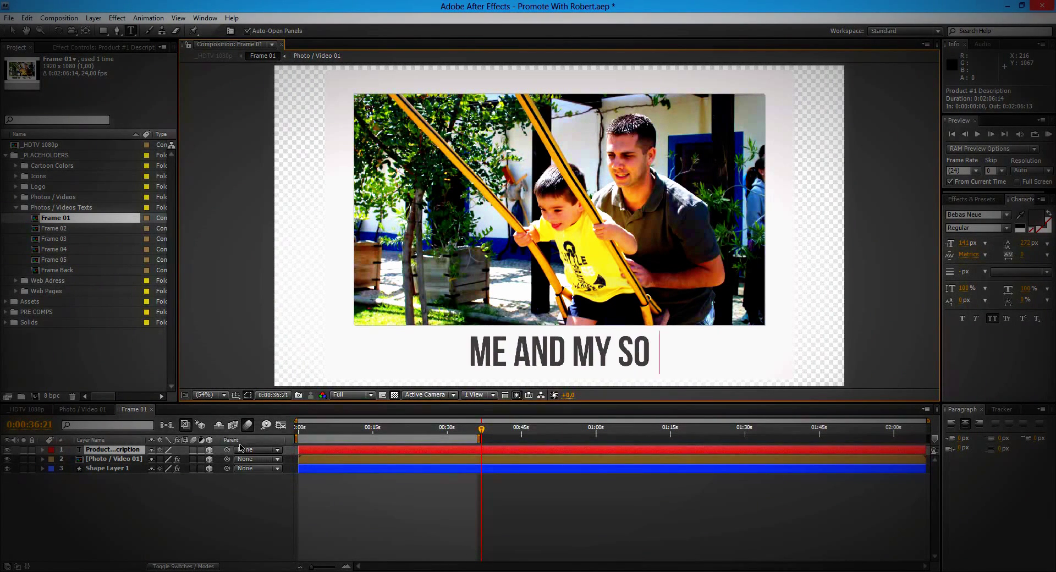
pyautogui.press('BackSpace')
pyautogui.write('ANIEL')
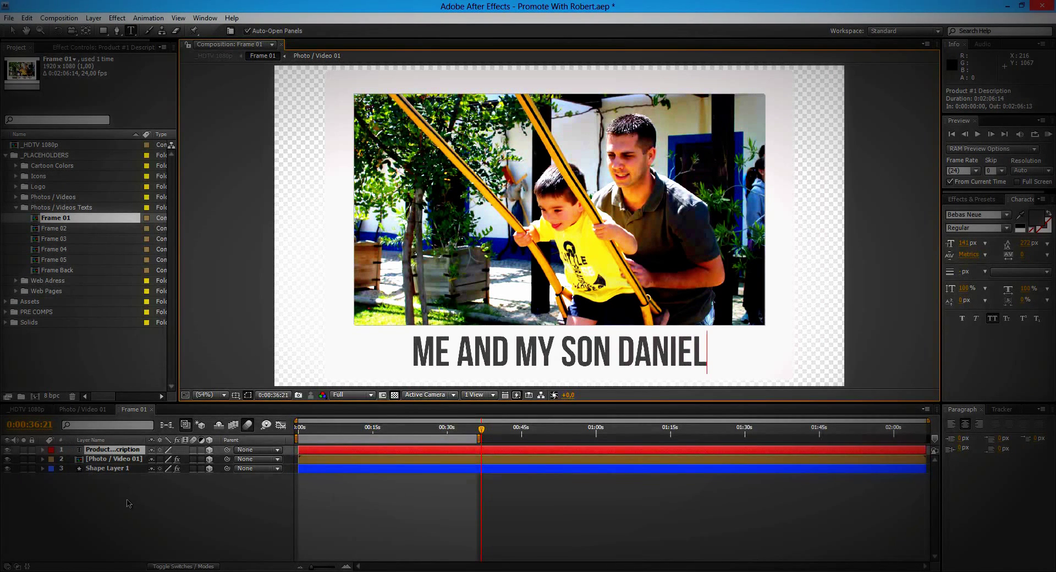
pyautogui.press('KP_Enter')
# Replace the product description in the Frame 02 composition with "My Broken Video"
pyautogui.doubleClick(62, 229)
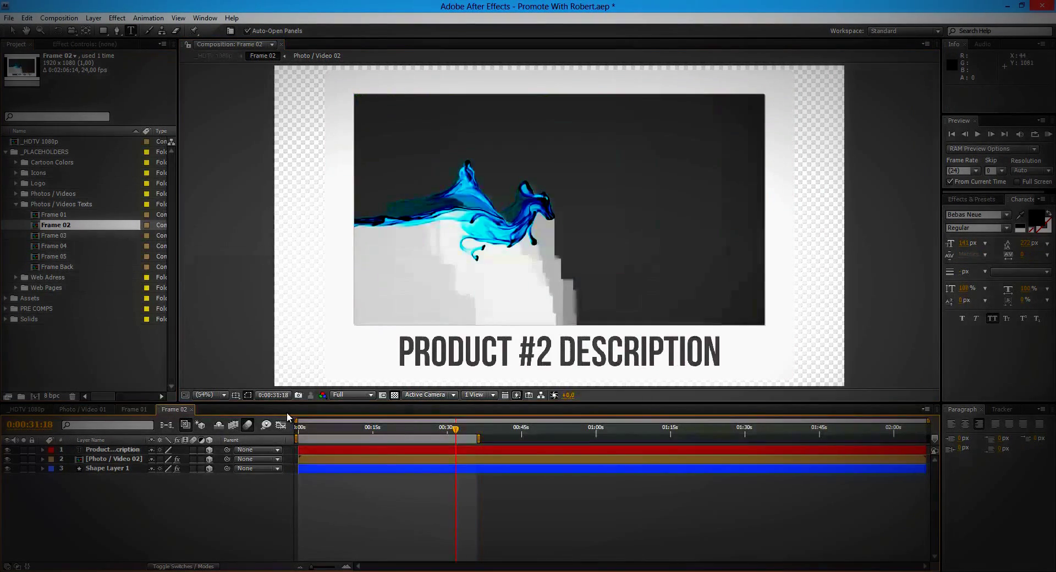
pyautogui.click(114, 452)
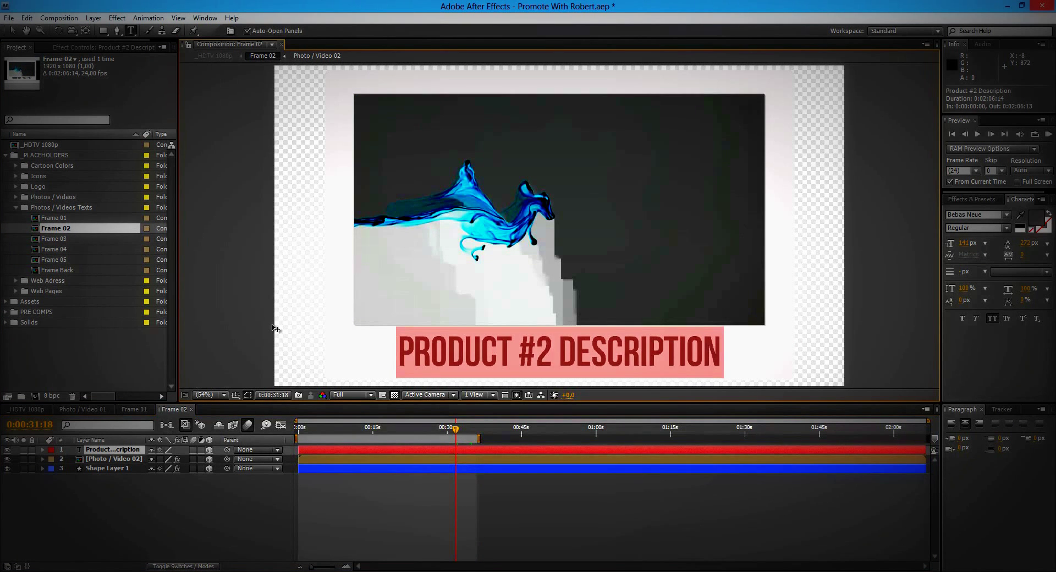
pyautogui.write('MY BROKEN B')
pyautogui.press('BackSpace')
pyautogui.write('VIDEO')
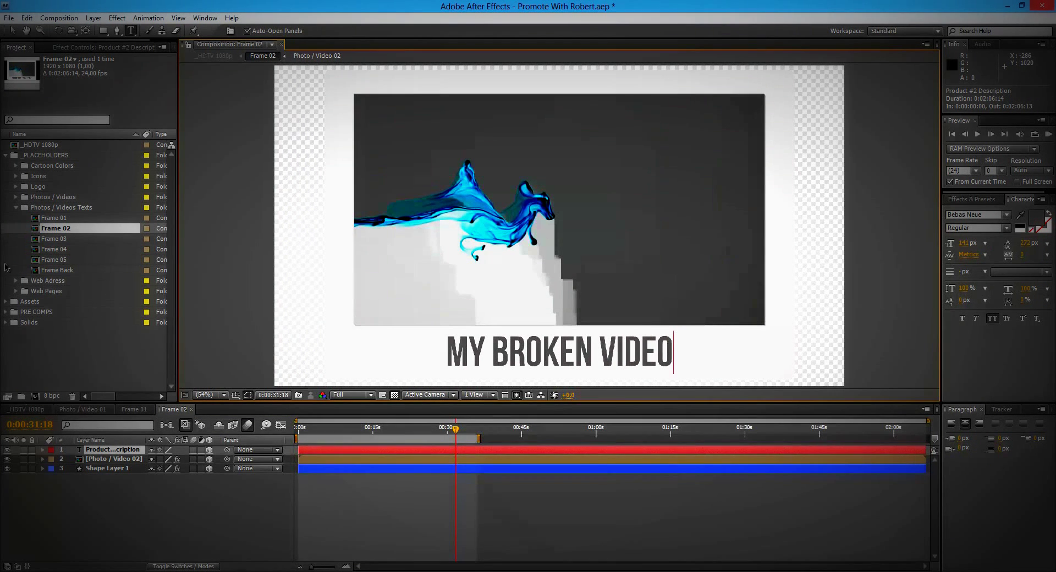
pyautogui.click(14, 30)
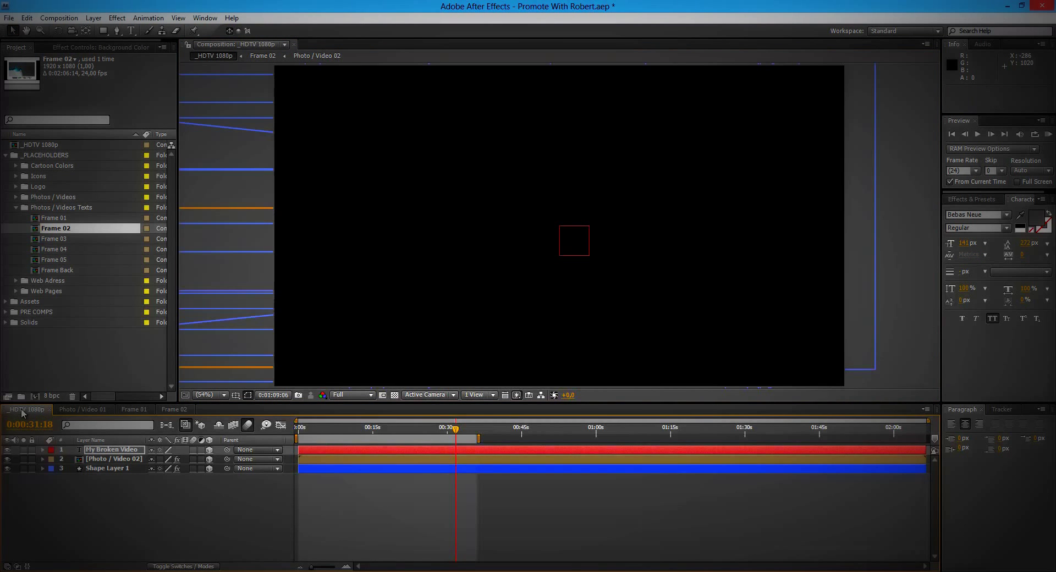
# Check the frame captions in _HDTV 1080p at 0:01:06:14 and 0:01:16:19
pyautogui.click(23, 410)
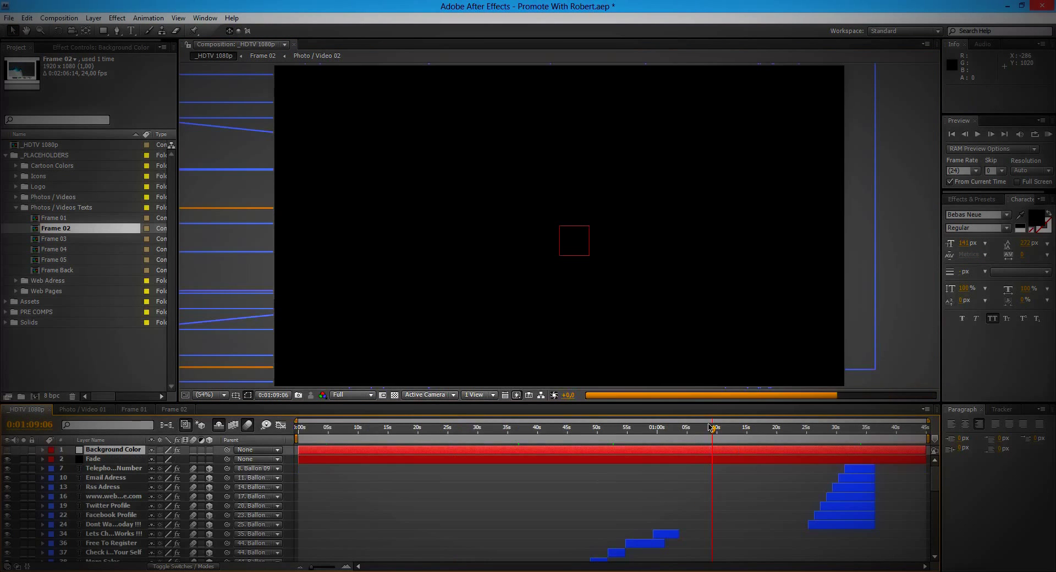
pyautogui.moveTo(711, 427); pyautogui.dragTo(696, 430)
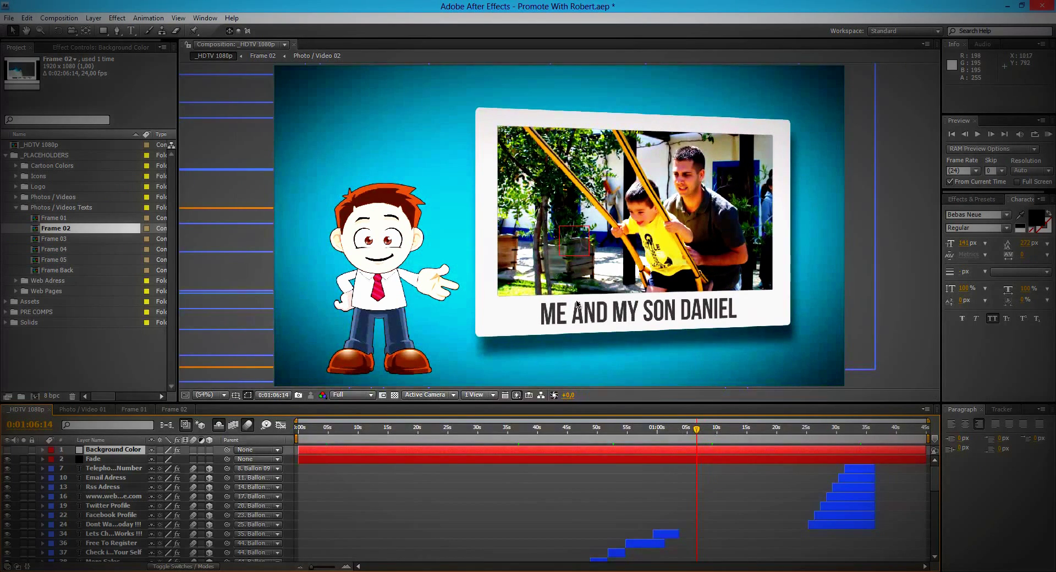
pyautogui.moveTo(694, 434); pyautogui.dragTo(758, 430)
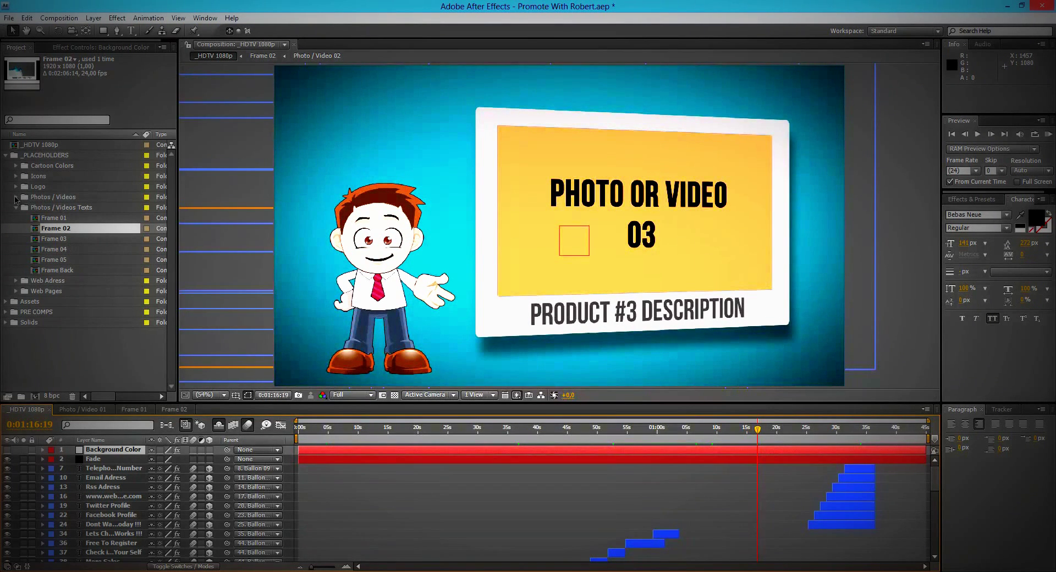
# Close the Frame 02, Frame 01 and Photo / Video 01 compositions and collapse the Photos / Videos and Photos / Videos Texts folders
pyautogui.click(15, 197)
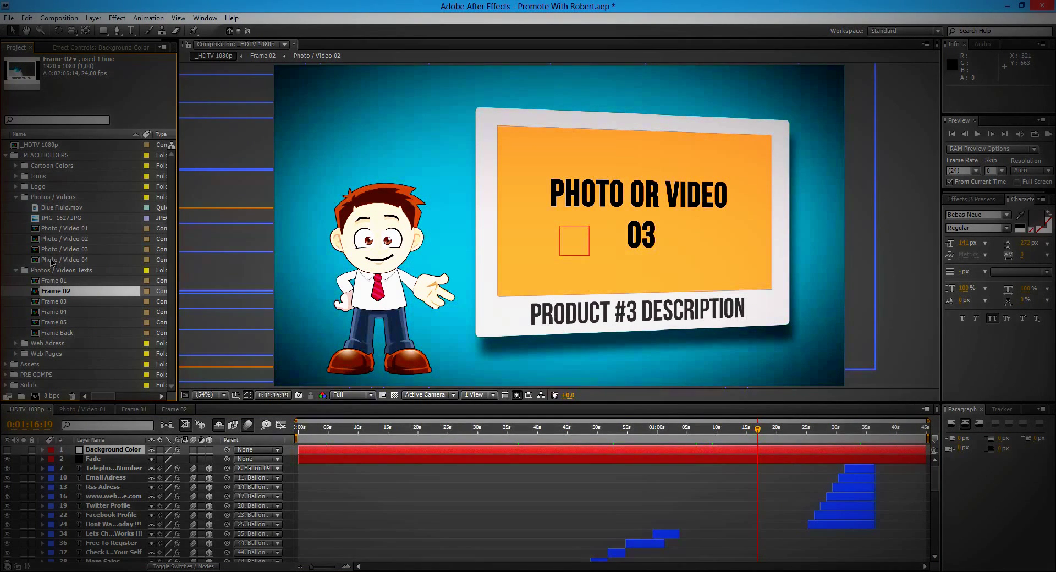
pyautogui.click(175, 410)
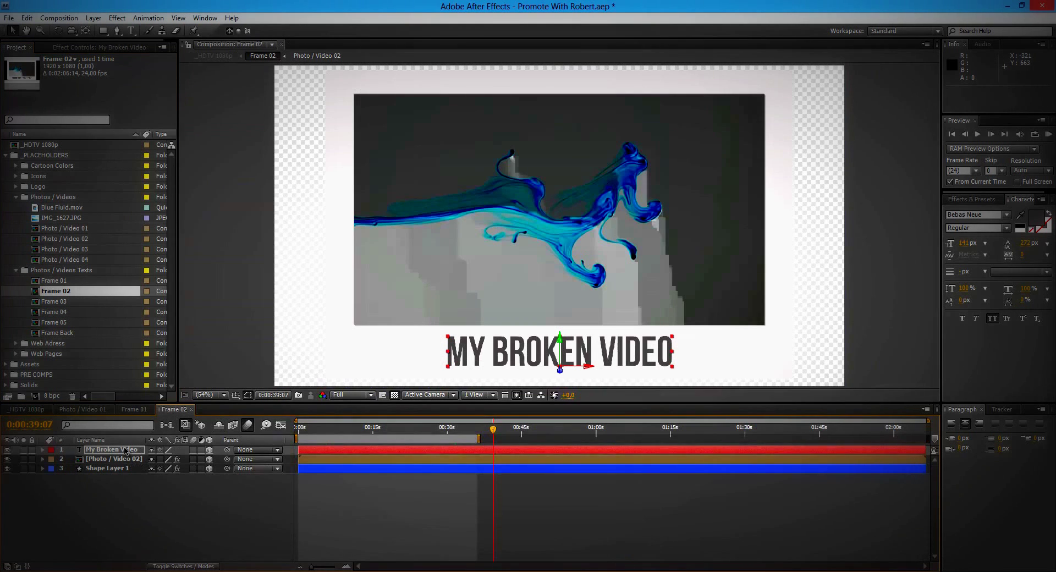
pyautogui.click(123, 451)
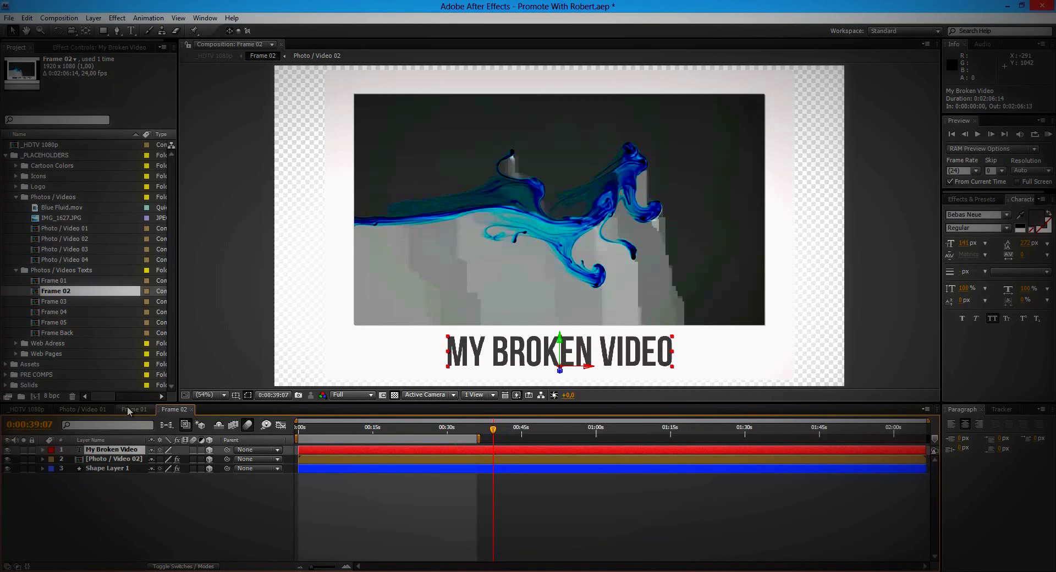
pyautogui.click(192, 410)
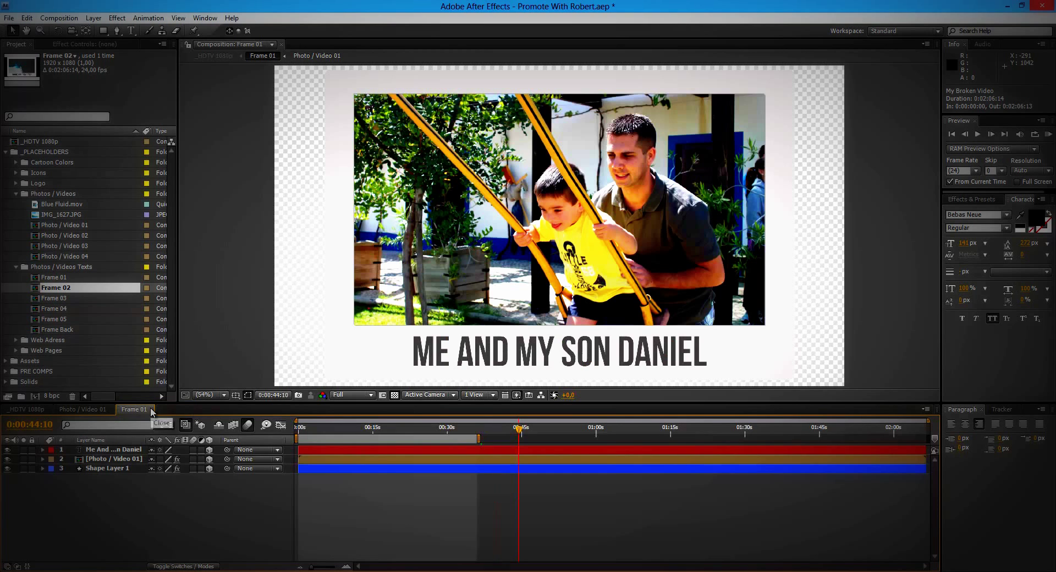
pyautogui.click(152, 409)
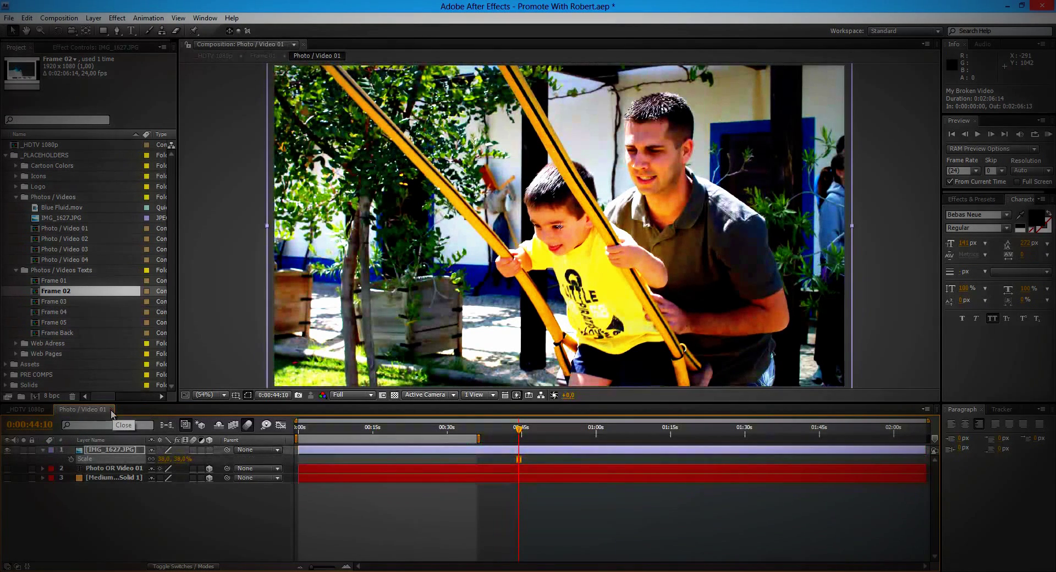
pyautogui.click(112, 410)
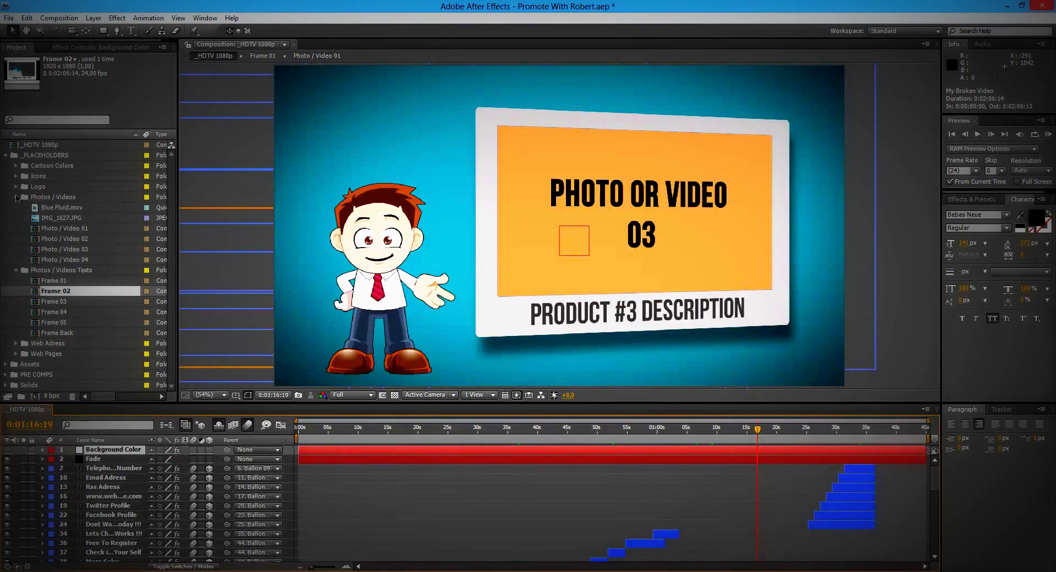
pyautogui.click(16, 196)
pyautogui.click(16, 207)
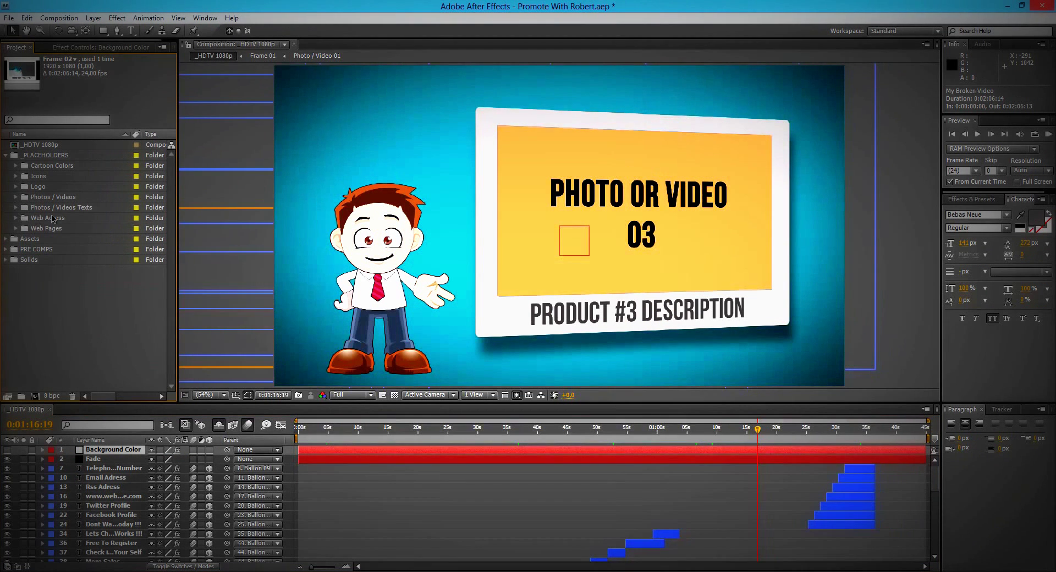
# Expand the Web Adress folder and examine the website address on the computer screen in _HDTV 1080p at 0:00:36:23
pyautogui.click(53, 220)
pyautogui.click(16, 219)
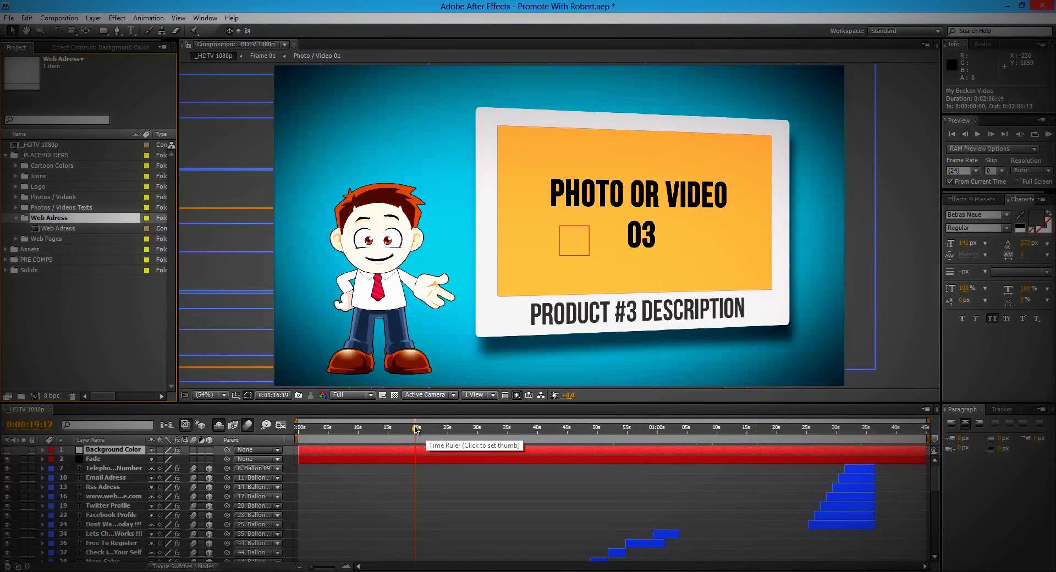
pyautogui.moveTo(416, 430); pyautogui.dragTo(520, 426)
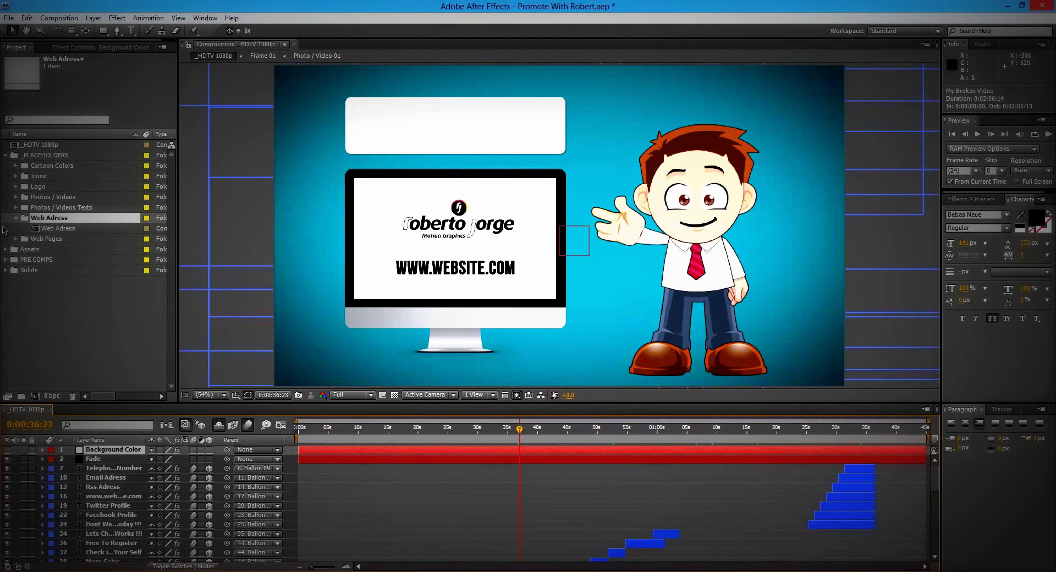
pyautogui.click(57, 229)
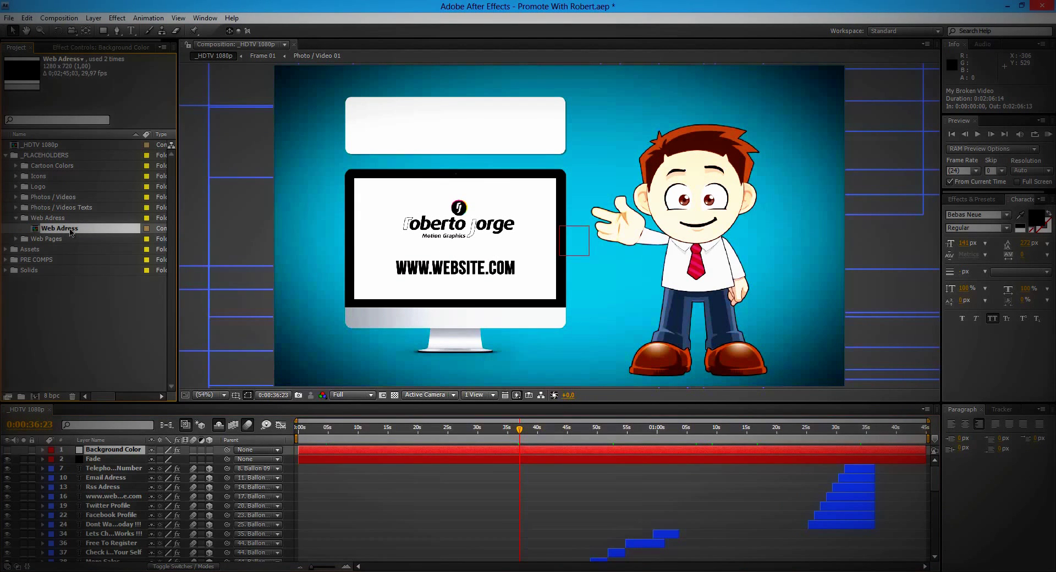
pyautogui.doubleClick(71, 230)
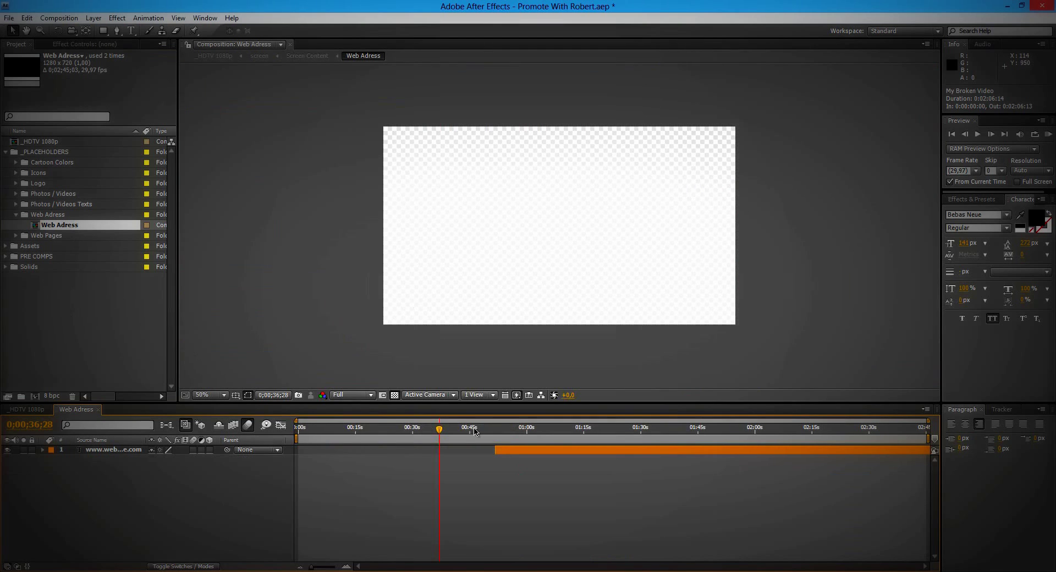
pyautogui.moveTo(439, 428); pyautogui.dragTo(543, 431)
pyautogui.click(547, 450)
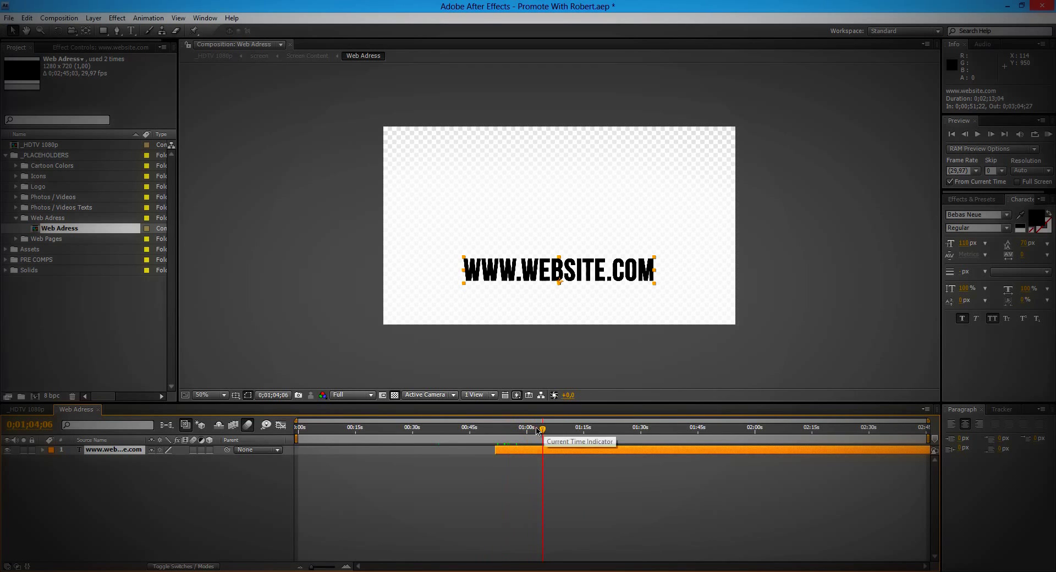
pyautogui.doubleClick(125, 451)
pyautogui.write('www.')
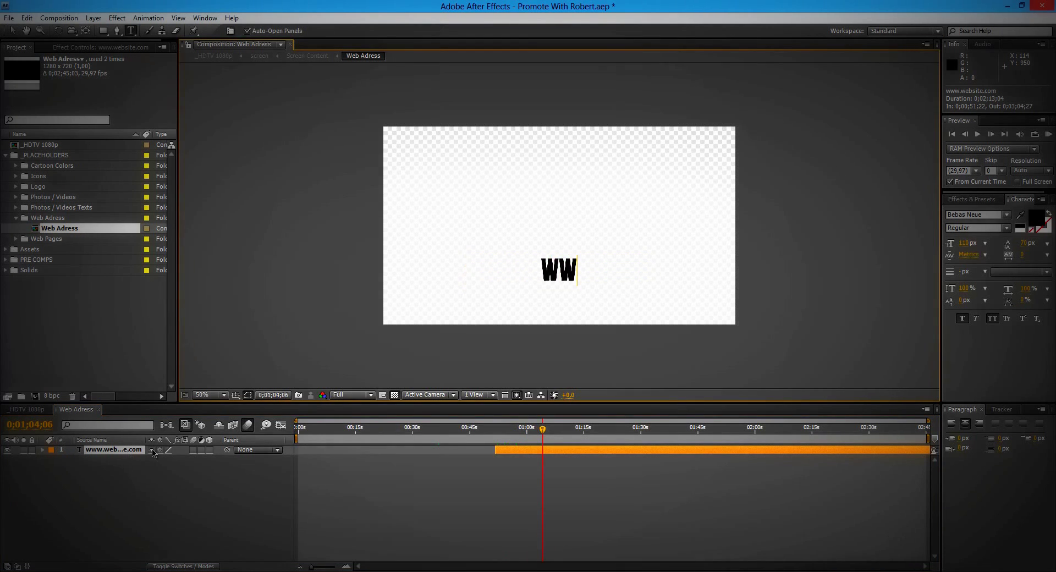
pyautogui.write('my-')
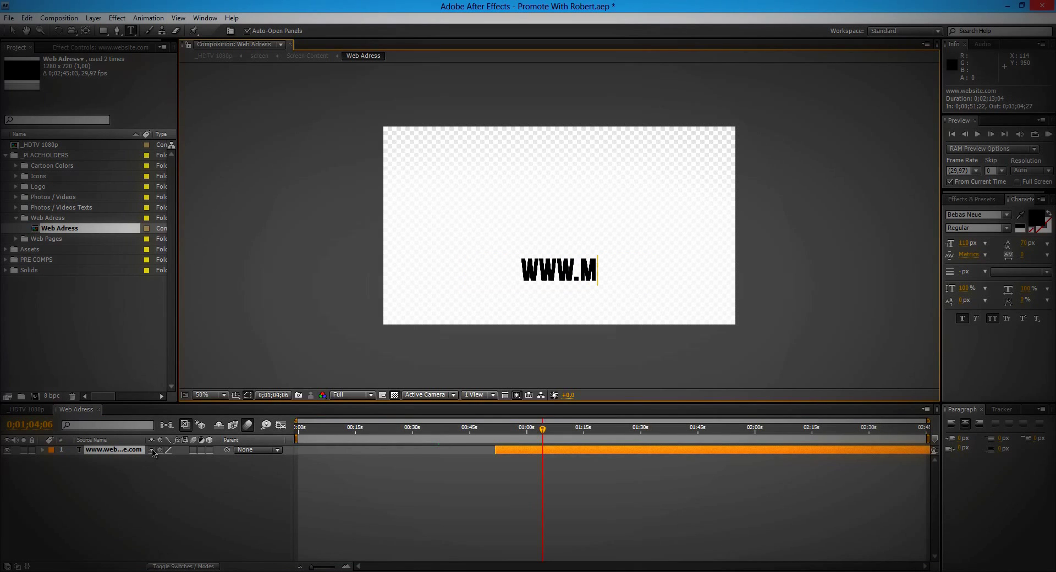
pyautogui.write('new-')
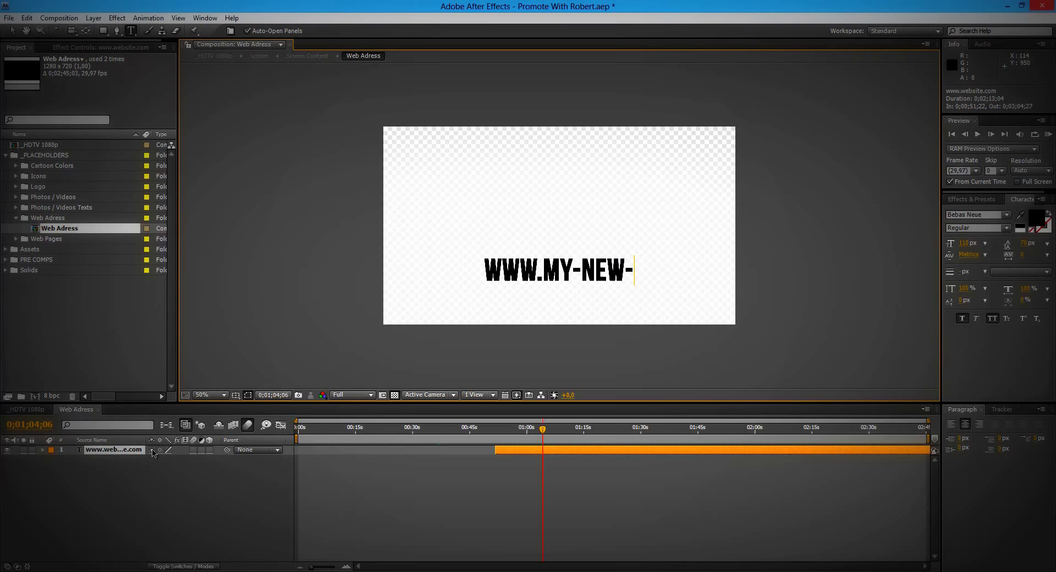
pyautogui.write('web.com')
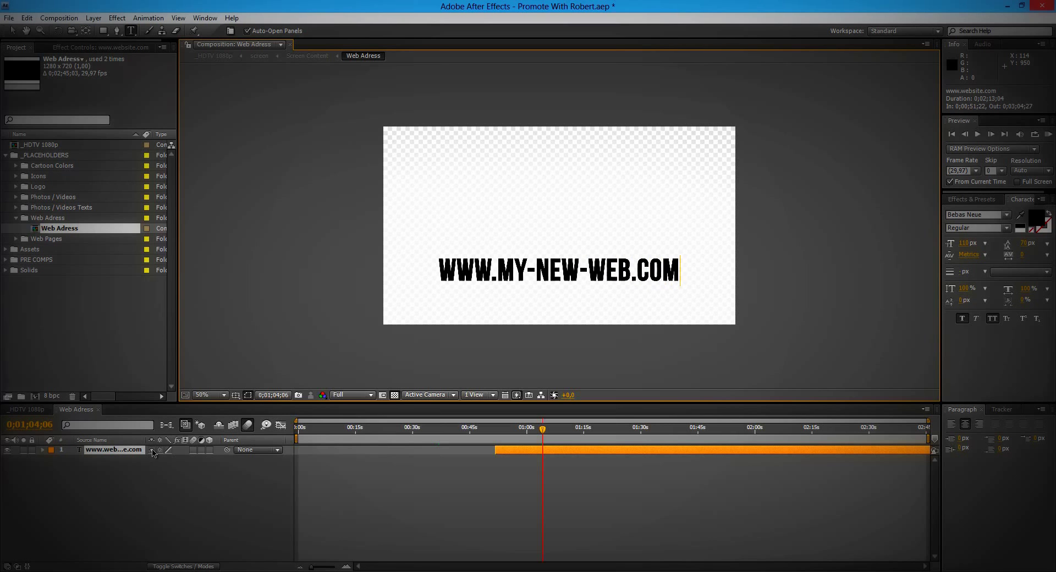
# Check the website address in _HDTV 1080p on the computer screen at 0:00:36:10 and on the final frame at 0:01:41:04
pyautogui.click(27, 409)
pyautogui.moveTo(672, 430); pyautogui.dragTo(517, 434)
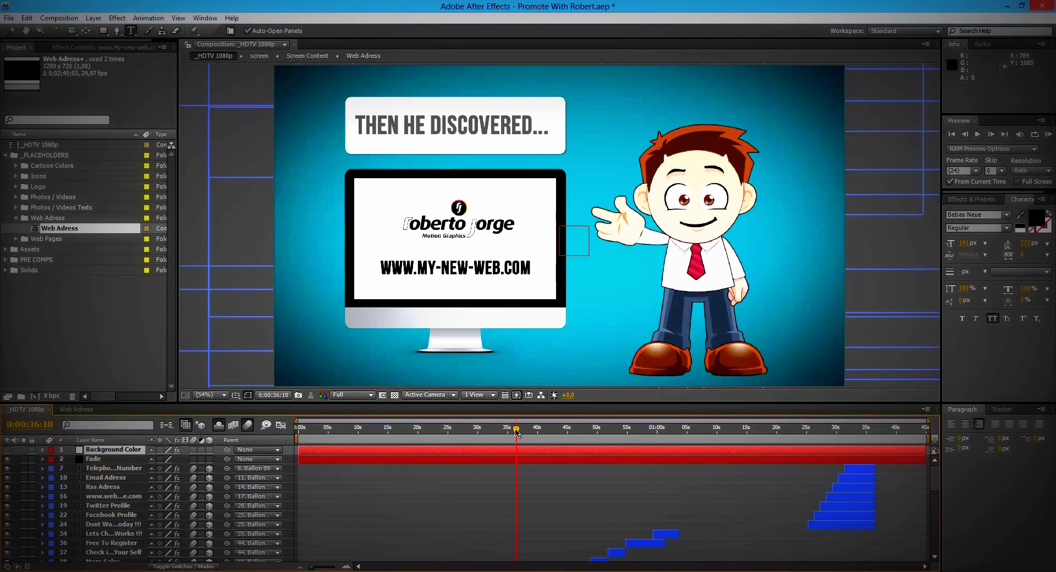
pyautogui.moveTo(517, 432); pyautogui.dragTo(903, 442)
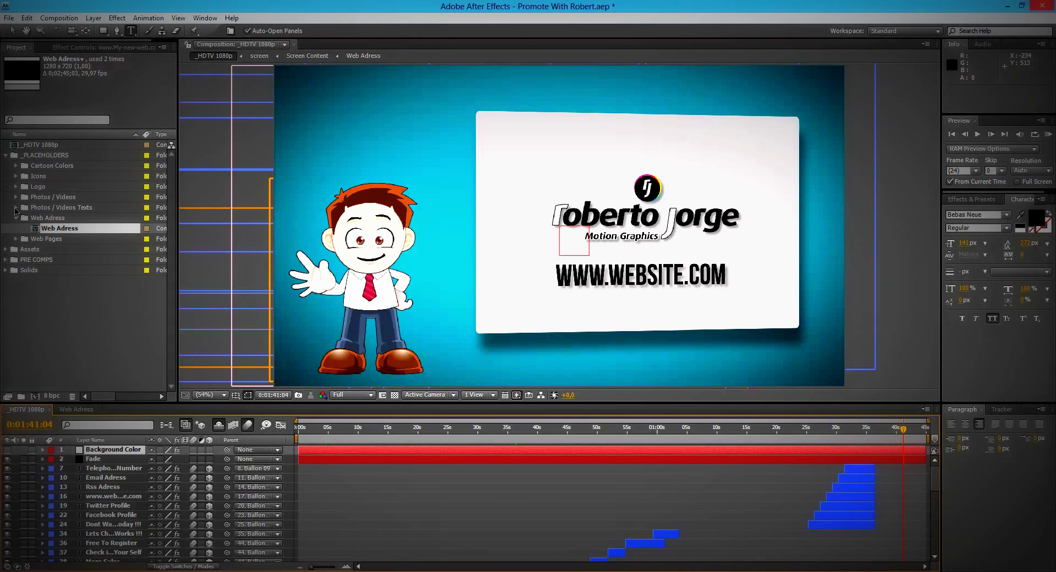
pyautogui.click(16, 208)
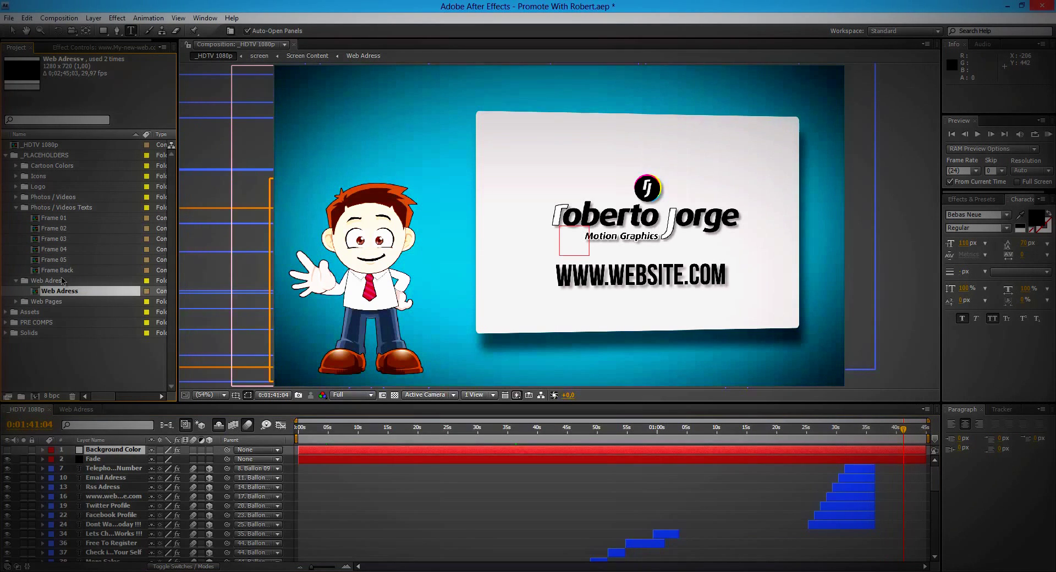
pyautogui.click(57, 260)
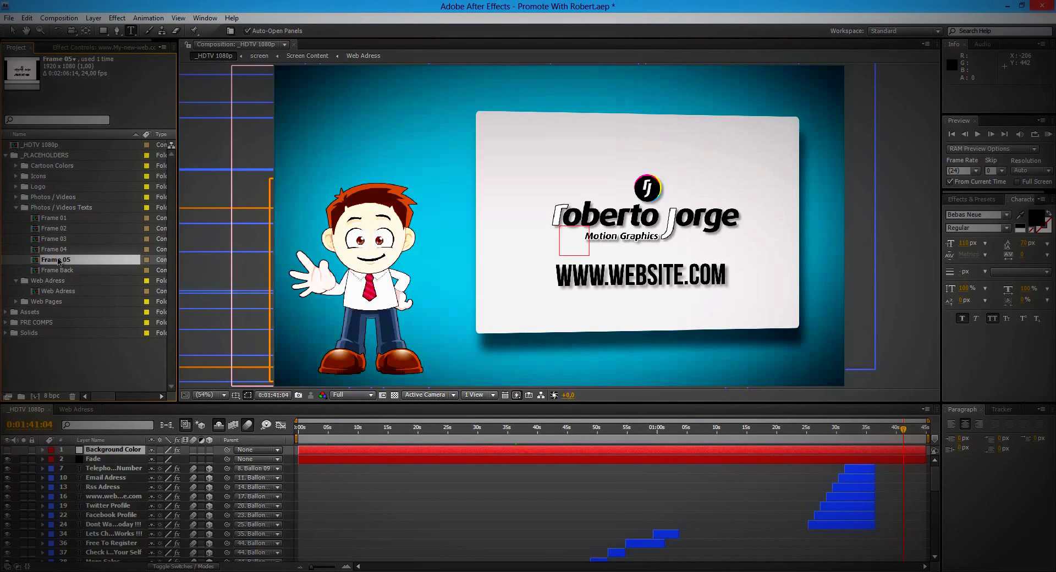
pyautogui.doubleClick(57, 260)
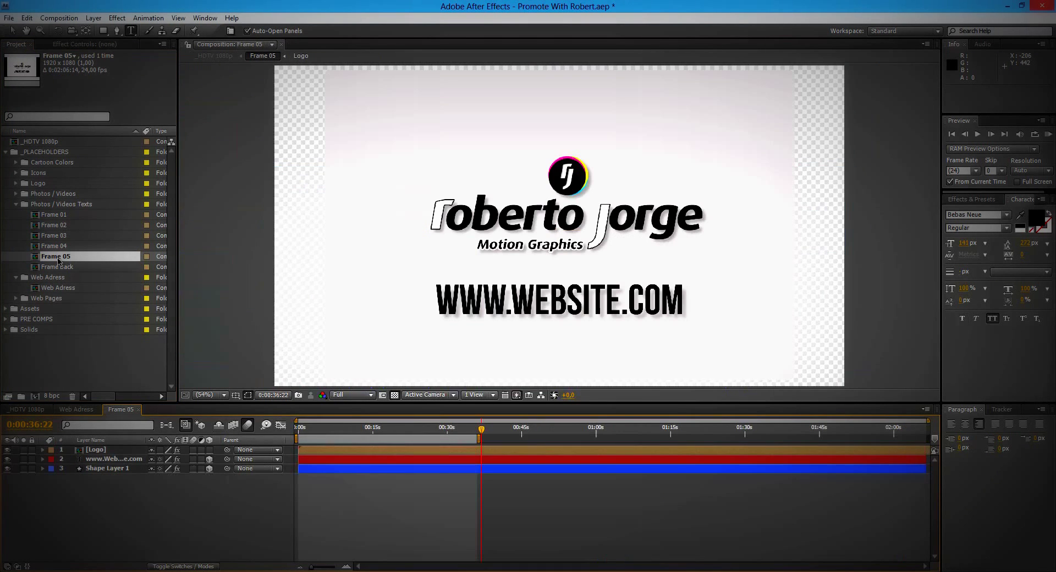
pyautogui.click(104, 459)
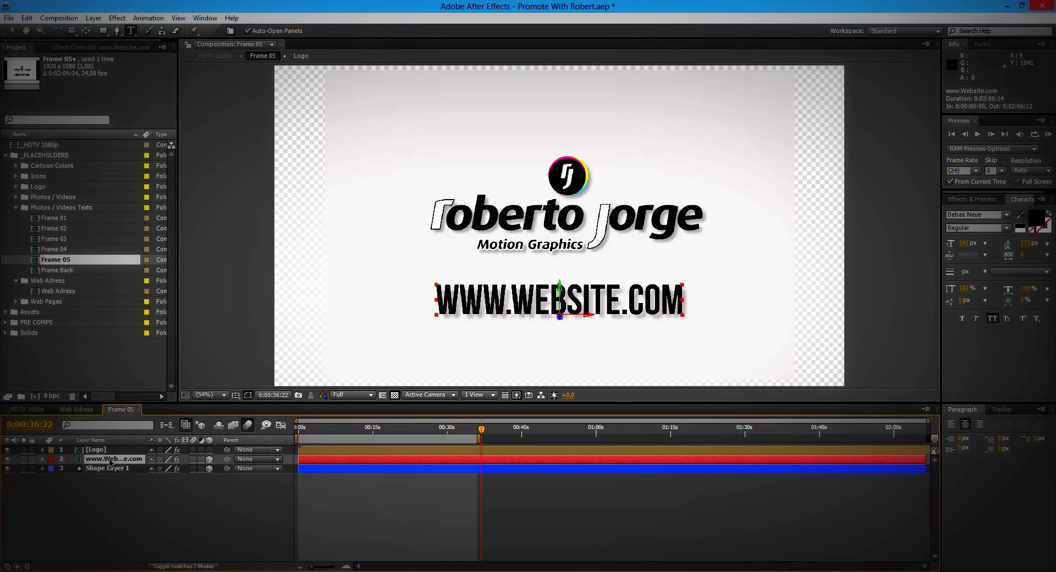
pyautogui.doubleClick(110, 462)
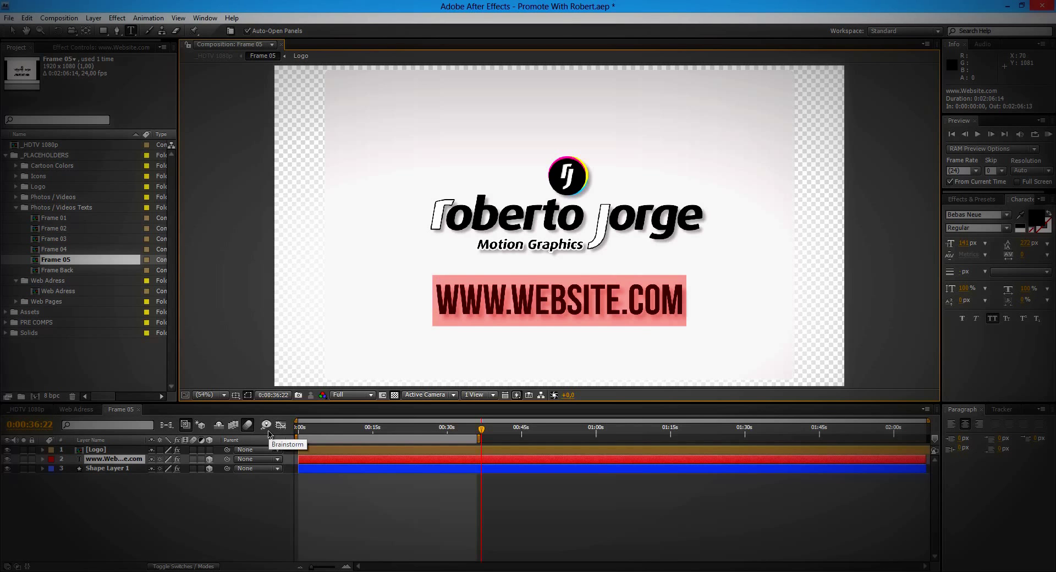
pyautogui.write('WWW')
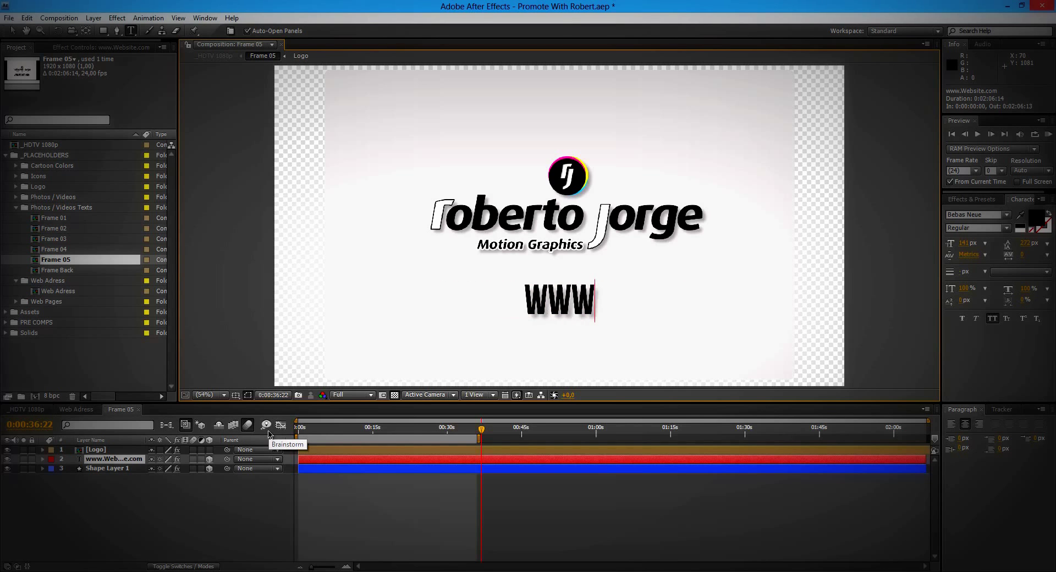
pyautogui.write('.MY')
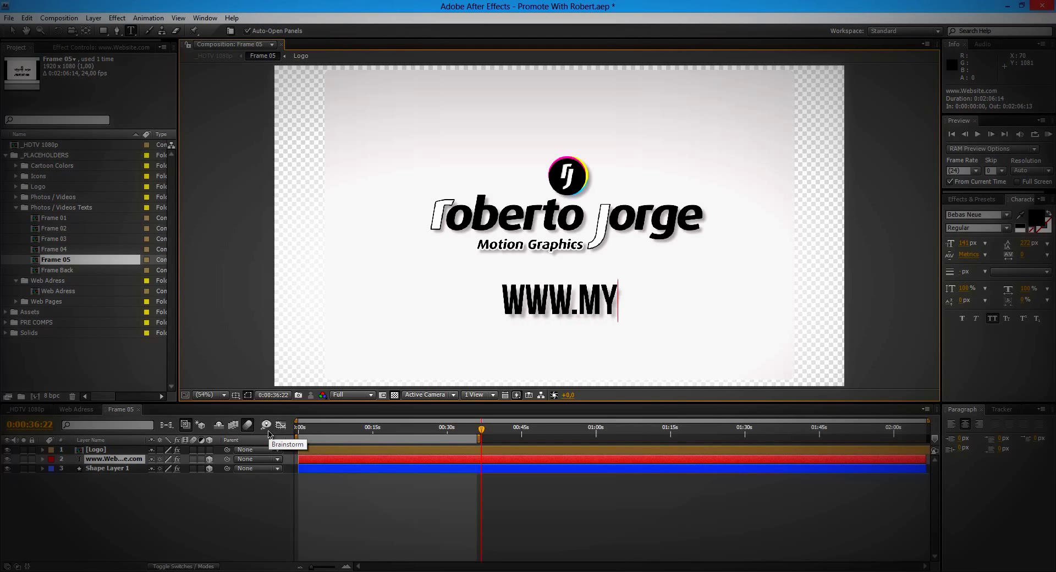
pyautogui.write('-')
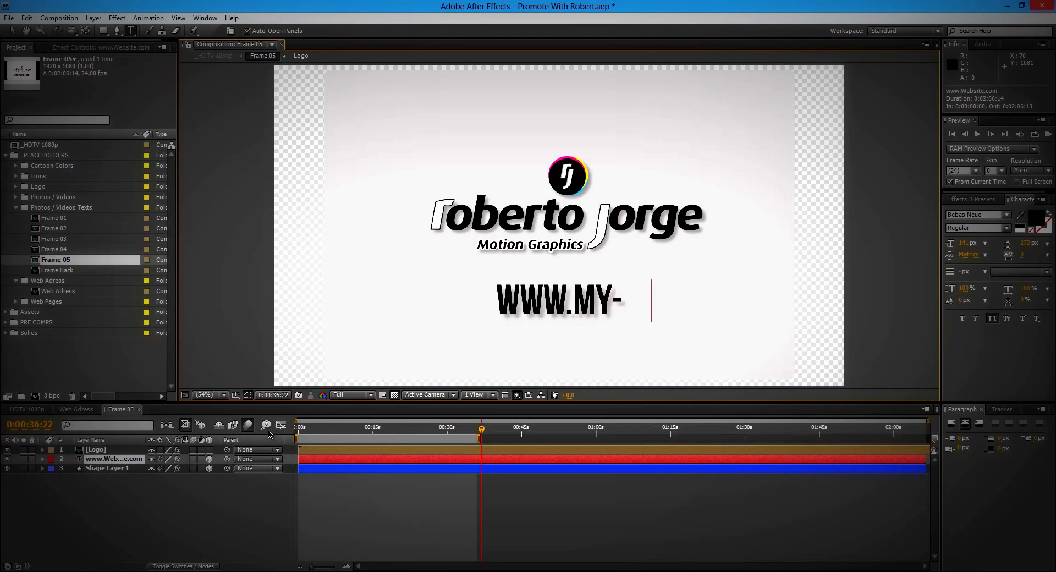
pyautogui.write('NEW-WE')
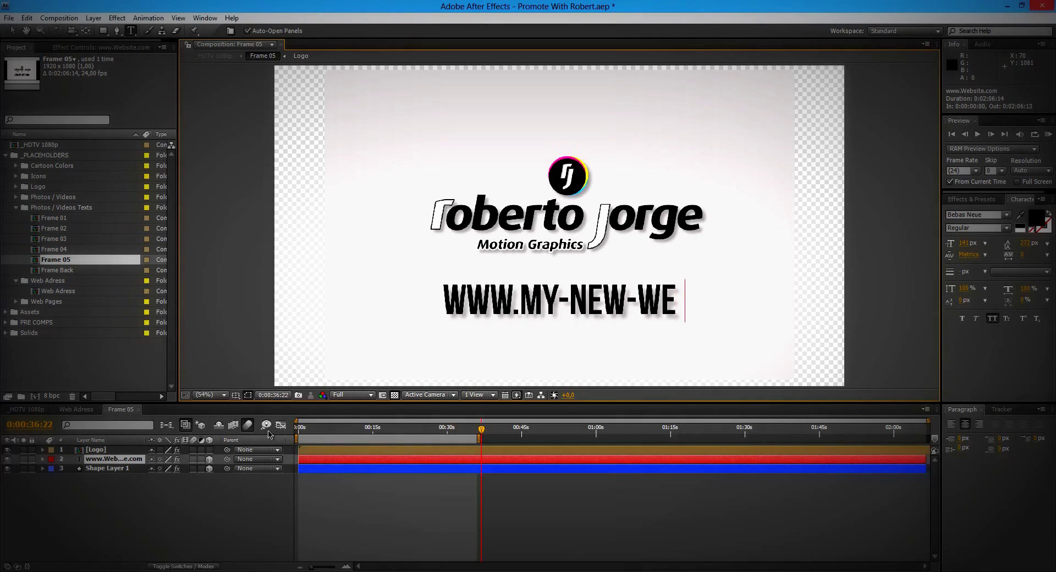
pyautogui.write('B.COM')
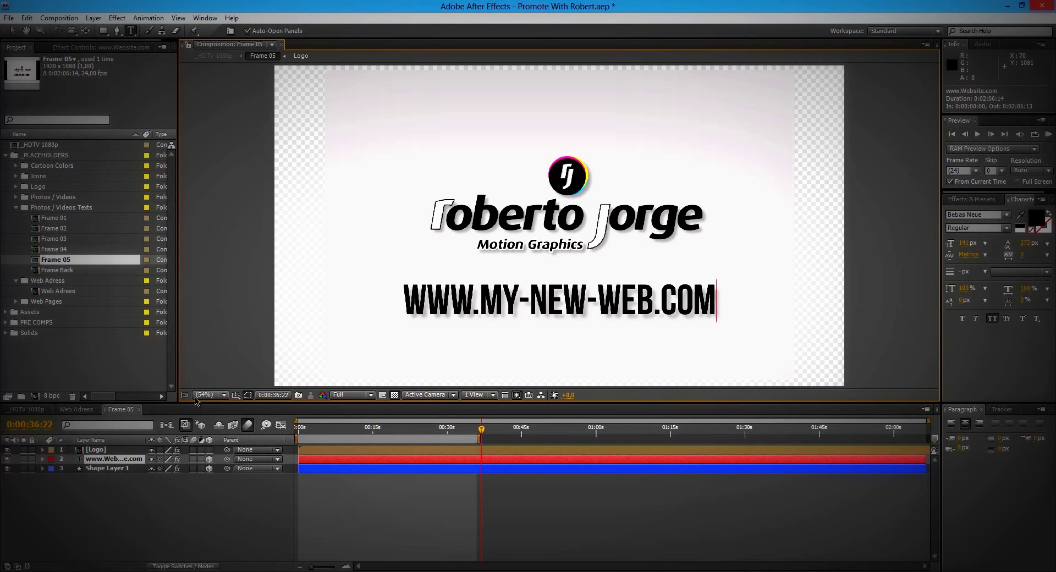
# Check the website address on the white card in _HDTV 1080p at 0:01:38:03
pyautogui.click(25, 410)
pyautogui.click(25, 409)
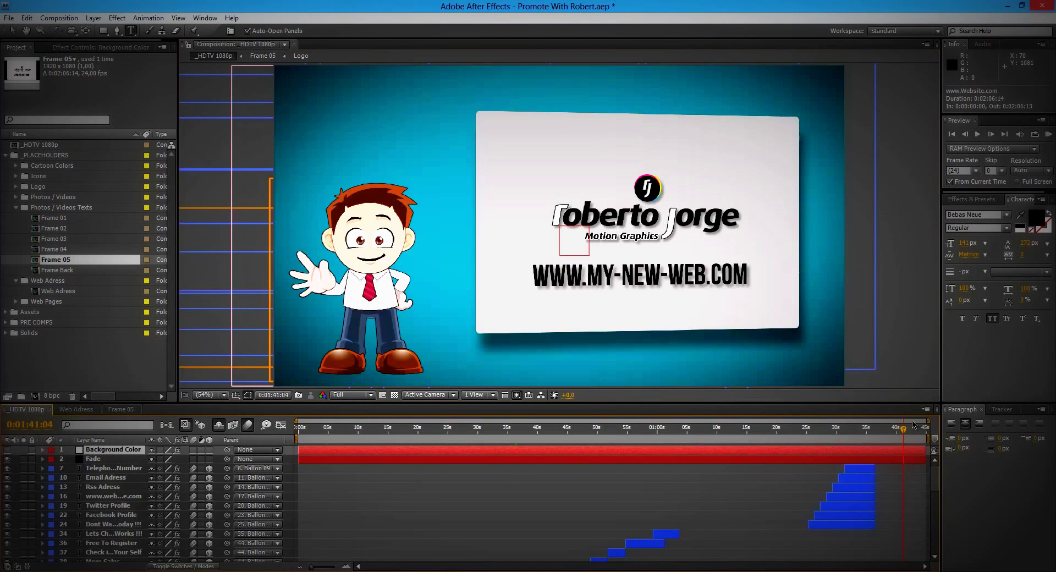
pyautogui.moveTo(903, 431); pyautogui.dragTo(885, 431)
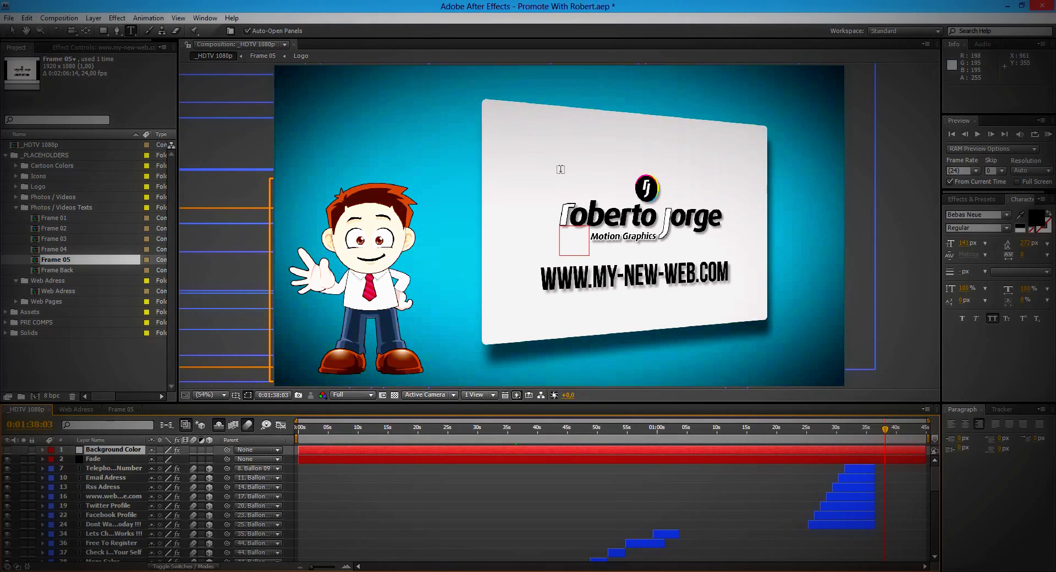
# Hide the logo and website text layers in Frame 05, check the card in _HDTV 1080p, and show both layers again
pyautogui.click(120, 409)
pyautogui.click(7, 450)
pyautogui.click(7, 458)
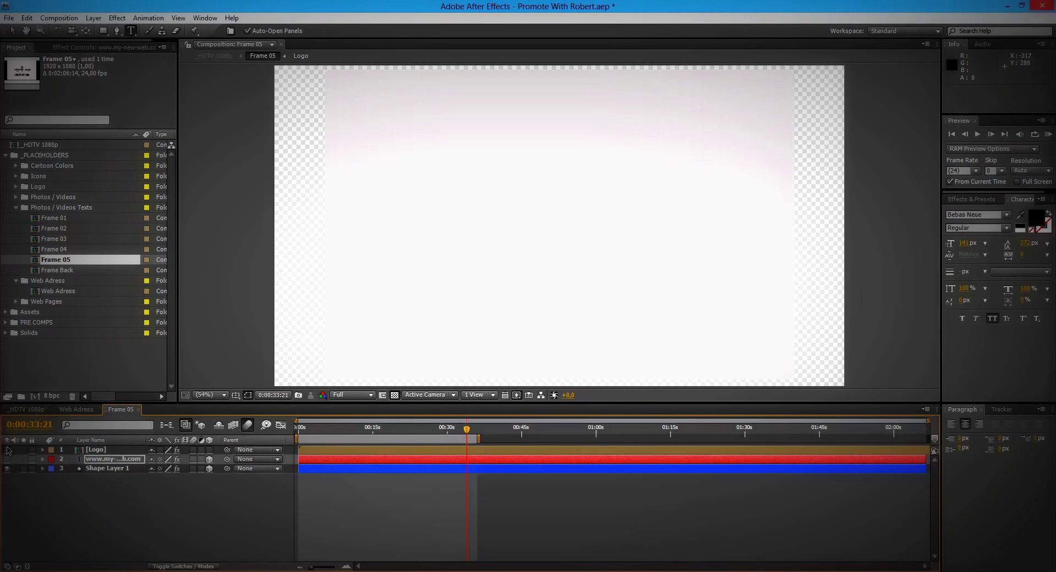
pyautogui.click(26, 409)
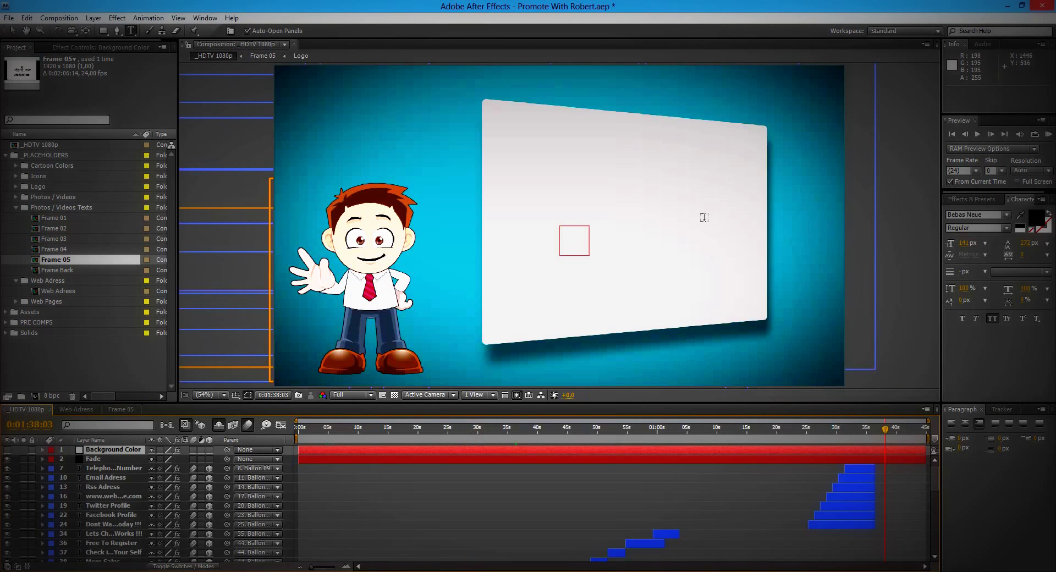
pyautogui.click(128, 410)
pyautogui.click(7, 449)
pyautogui.click(7, 459)
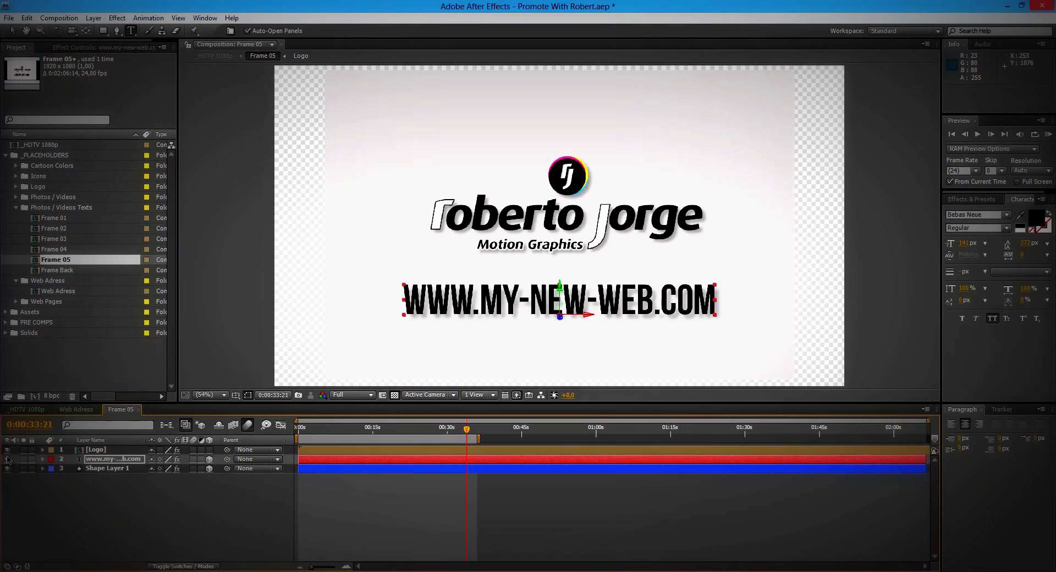
# Close the Frame 05 and Web Adress compositions and collapse the Photos / Videos Texts and Web Adress folders
pyautogui.click(140, 410)
pyautogui.click(102, 410)
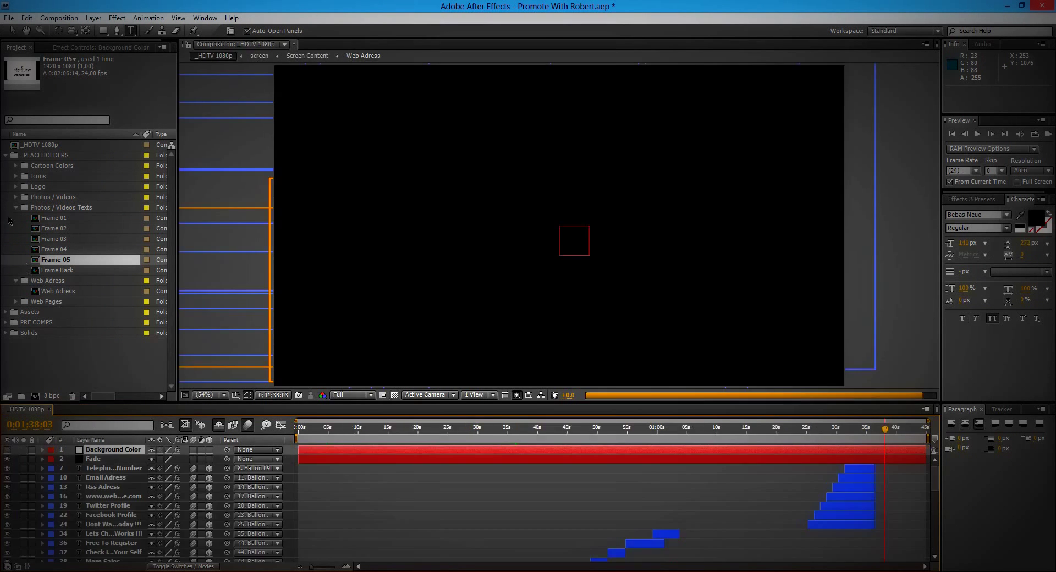
pyautogui.click(17, 208)
pyautogui.click(16, 219)
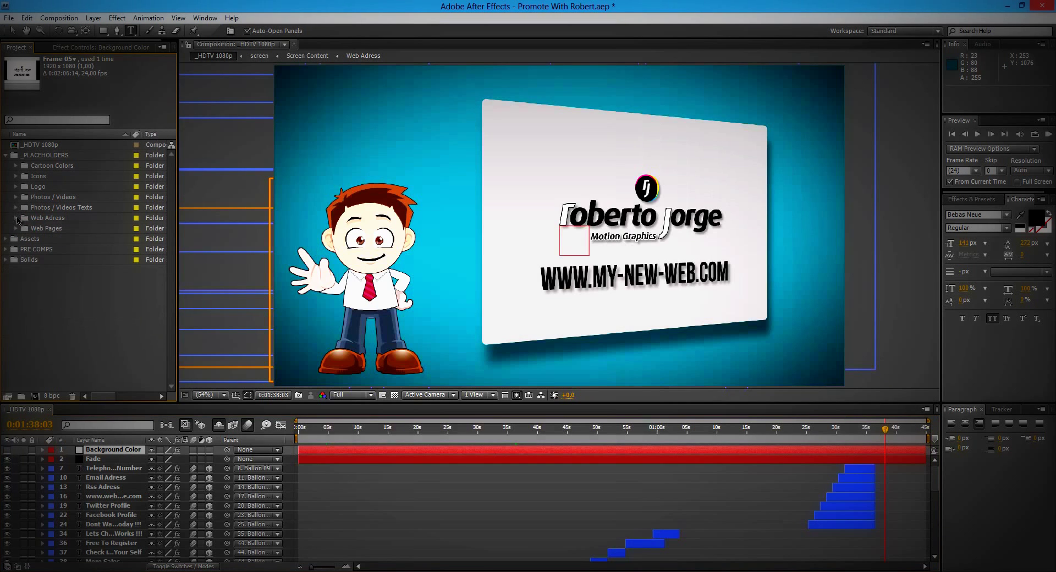
# Expand the Web Pages folder and examine the web page on the computer screen in _HDTV 1080p at 0:00:38:17
pyautogui.click(16, 228)
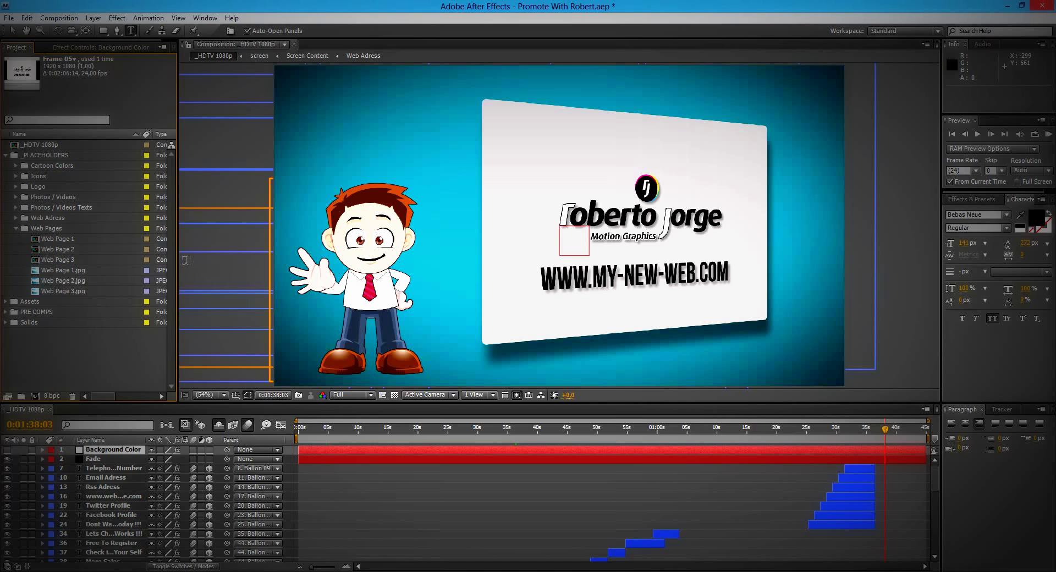
pyautogui.click(415, 432)
pyautogui.moveTo(414, 432); pyautogui.dragTo(530, 432)
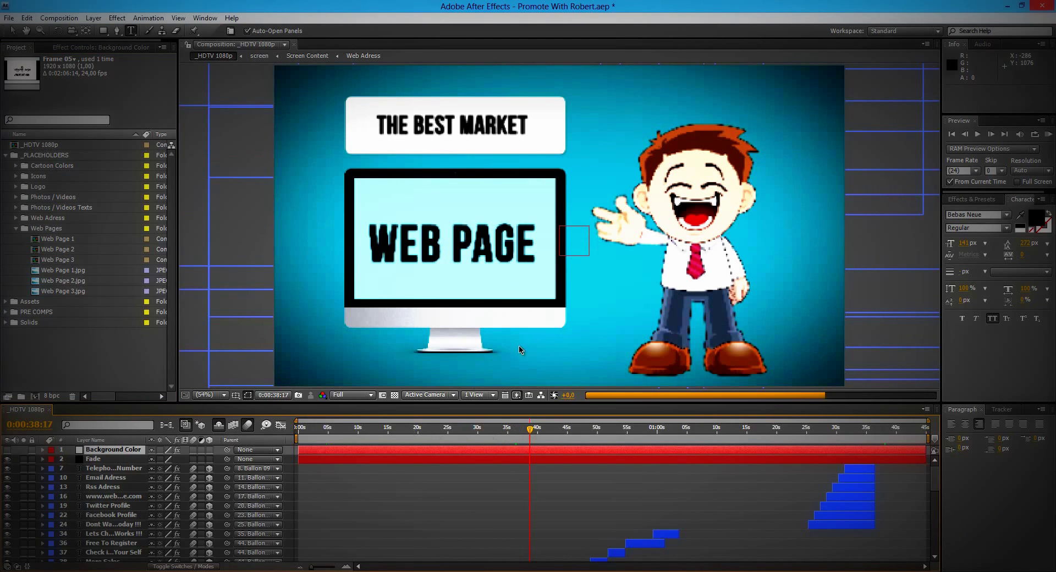
# Open the footage file replacement dialog for Web Page 1.jpg and cancel it without choosing a file
pyautogui.click(62, 270)
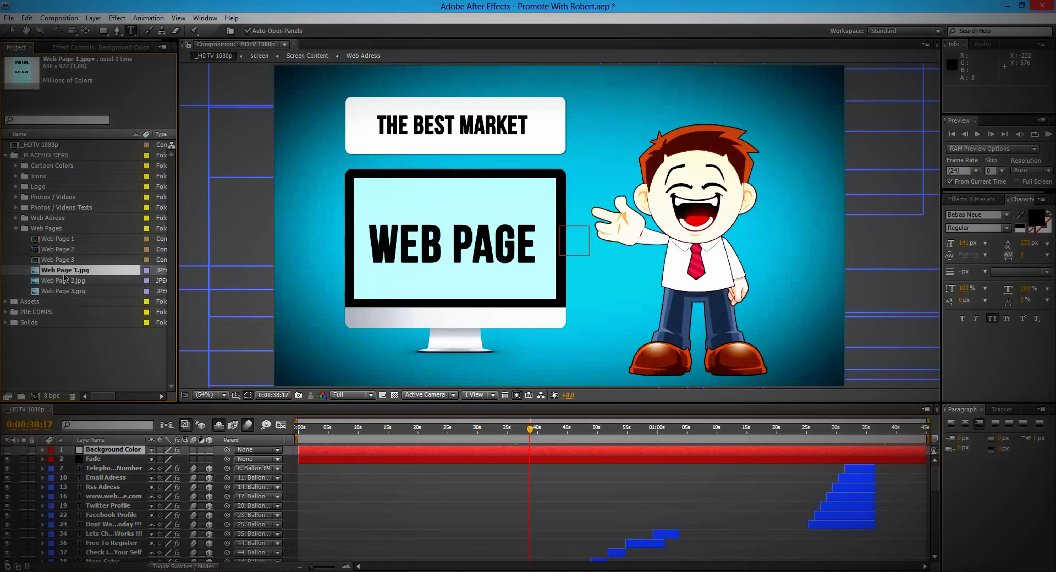
pyautogui.rightClick(66, 273)
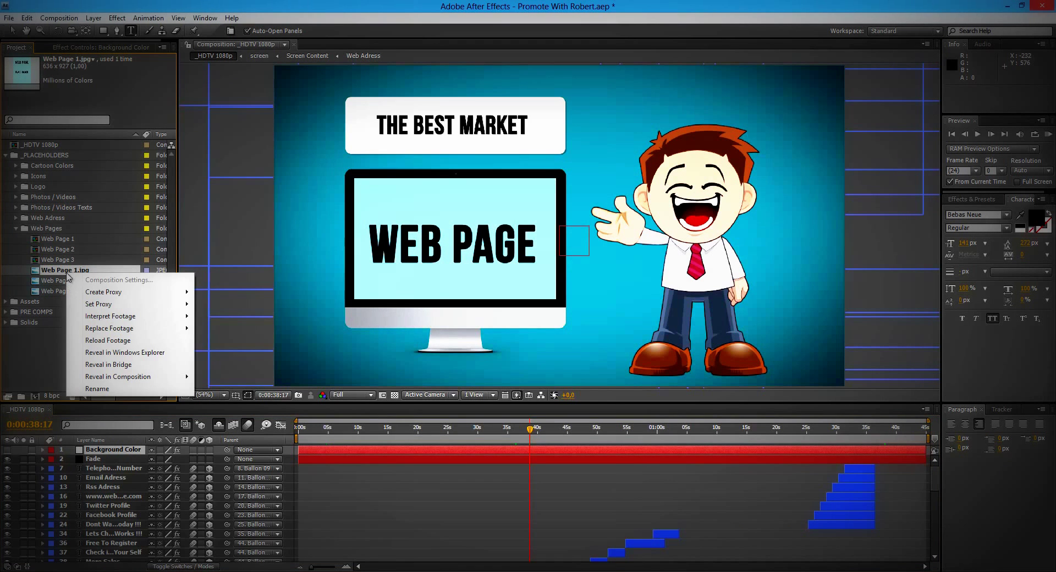
pyautogui.moveTo(142, 328)
pyautogui.click(241, 329)
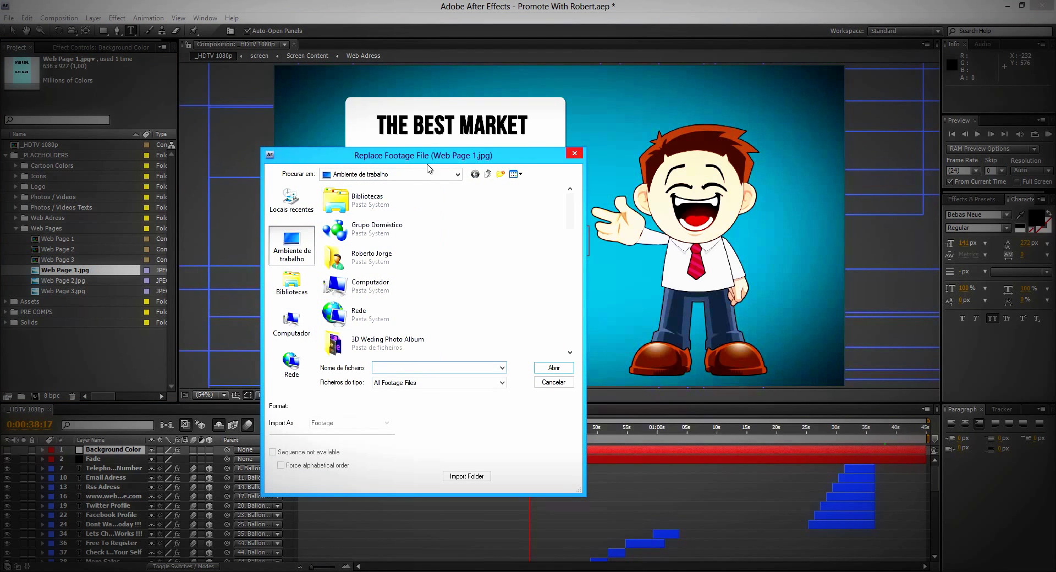
pyautogui.click(574, 155)
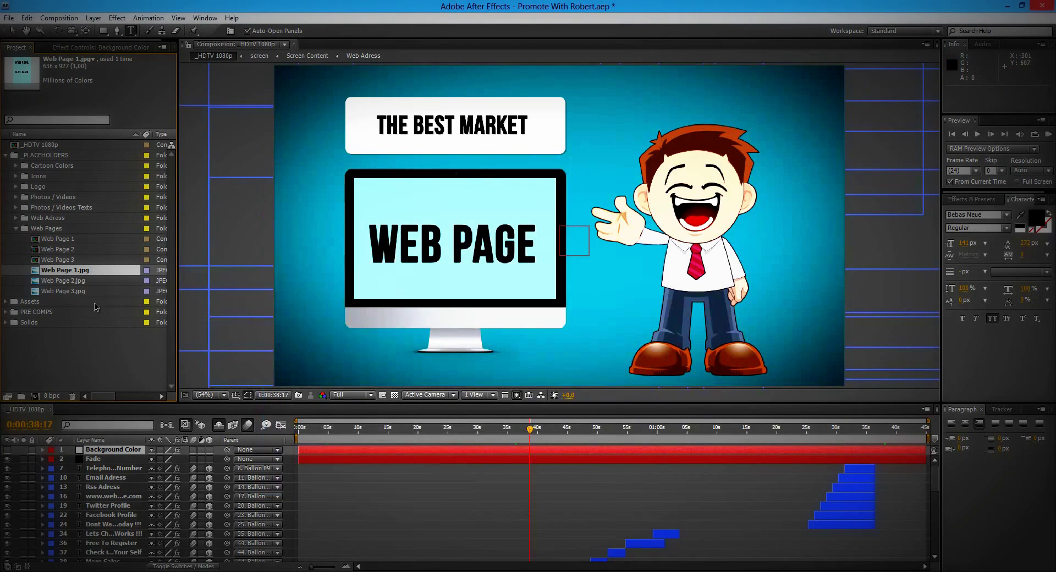
# Point out Web Page 2.jpg and Web Page 3.jpg, and examine the placeholder images in the project's Web Pages folder in File Explorer
pyautogui.click(80, 280)
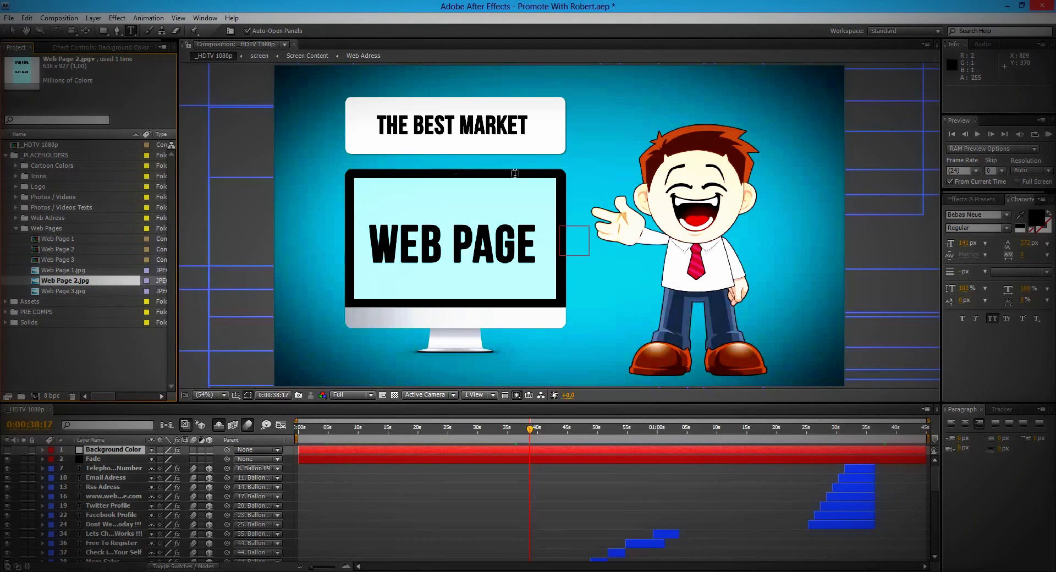
pyautogui.click(65, 290)
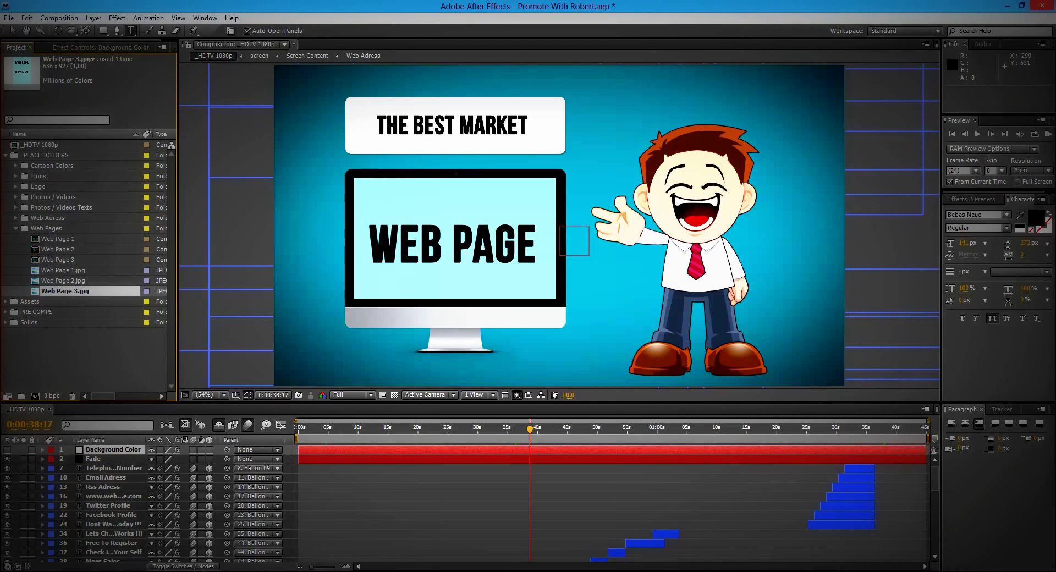
pyautogui.moveTo(71, 571)
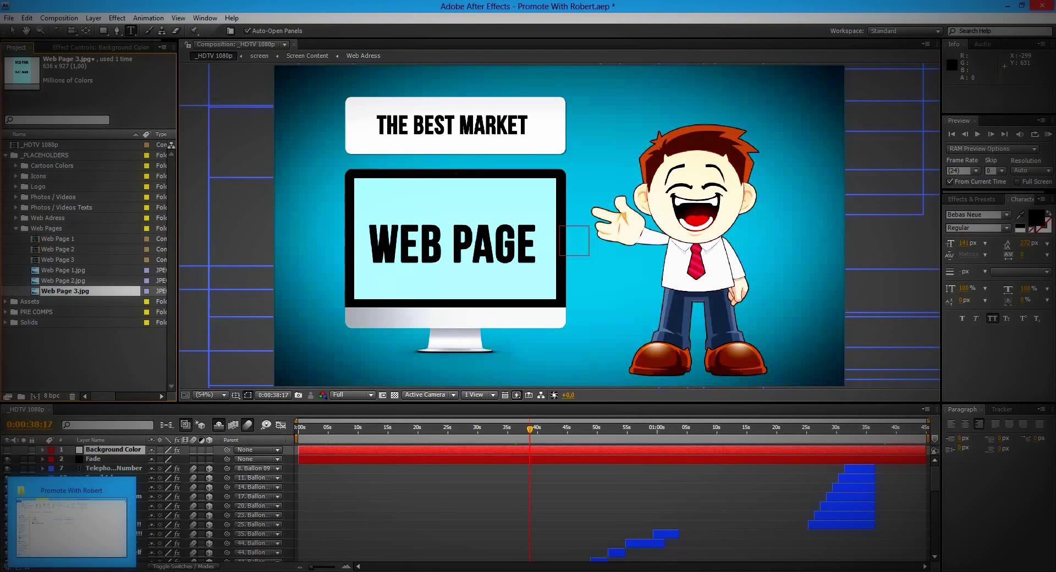
pyautogui.click(71, 522)
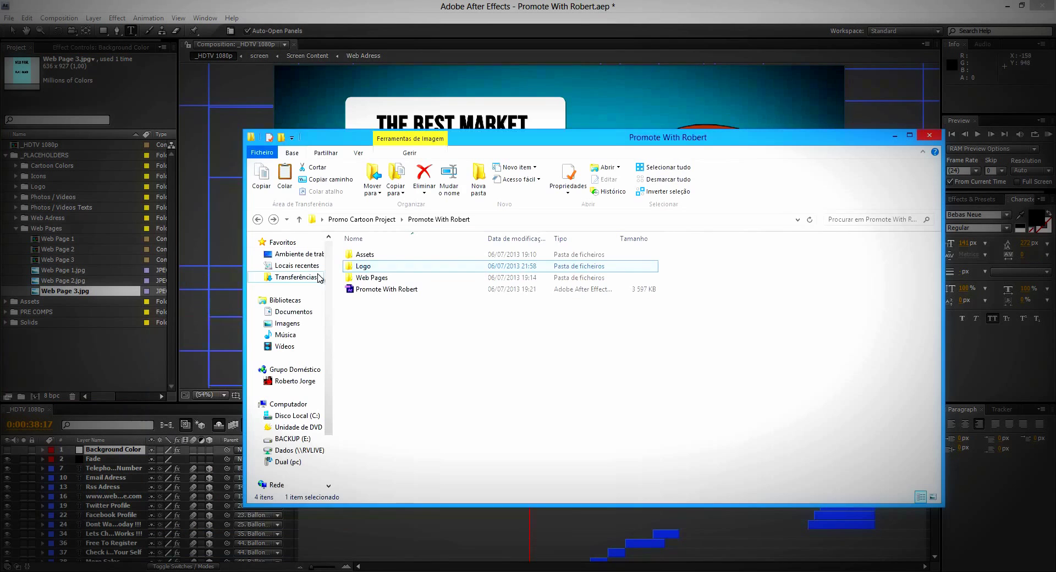
pyautogui.doubleClick(371, 278)
pyautogui.click(369, 268)
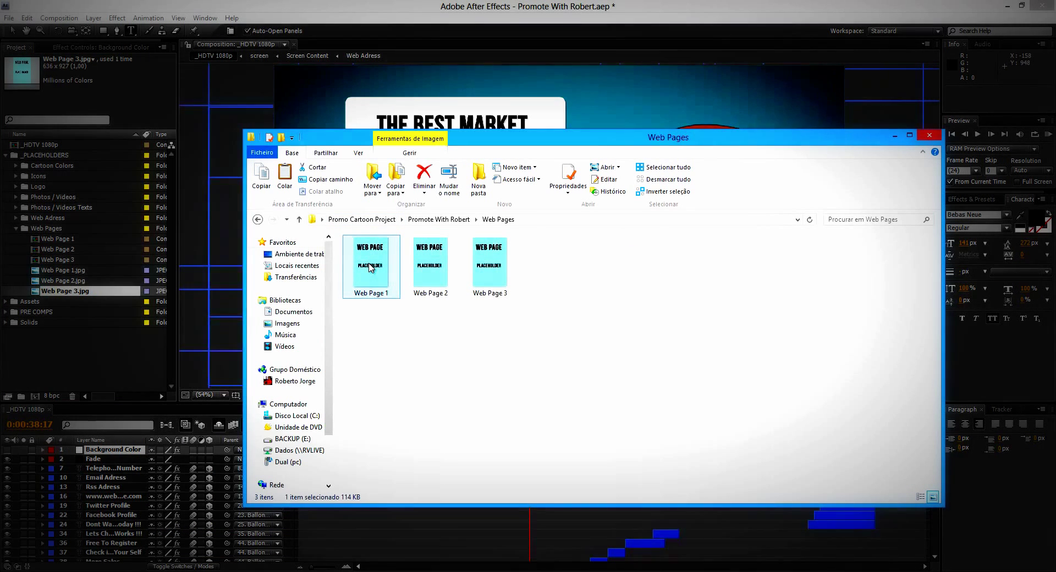
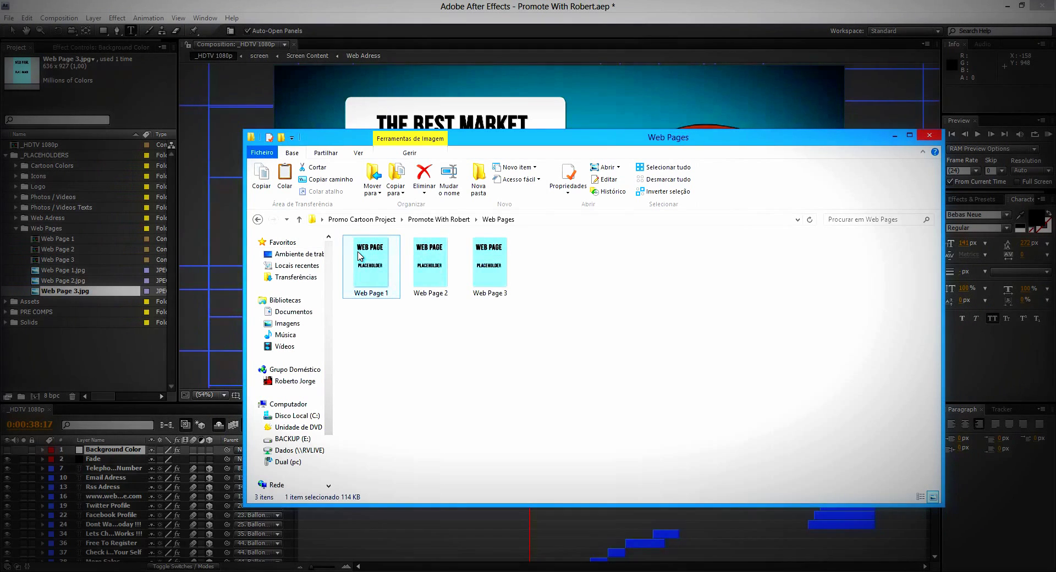
pyautogui.click(895, 135)
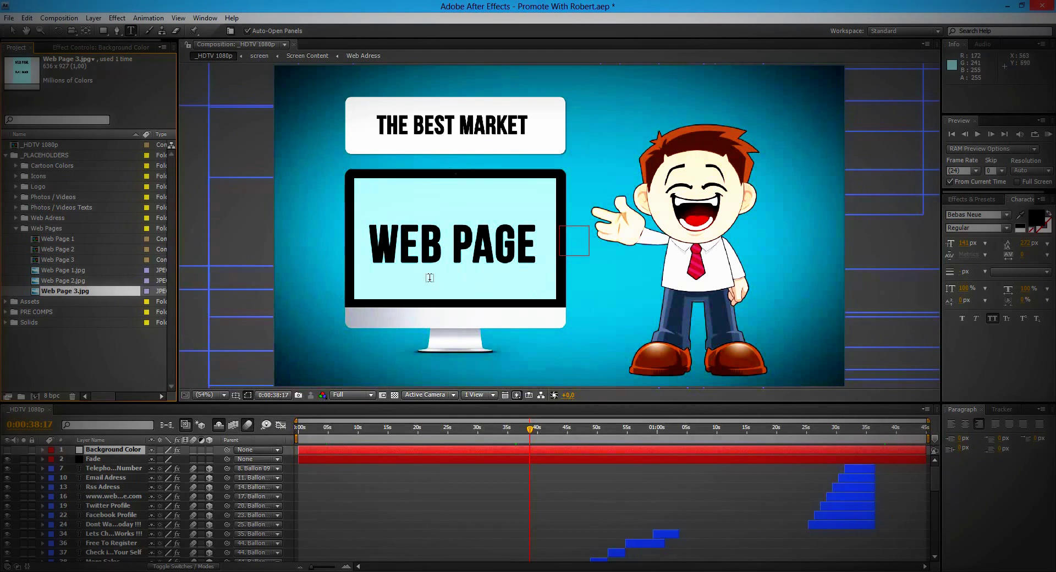
# Open the Screen Content composition from the Screen folder in PRE COMPS, examine it at 0;00;55;18, and close it
pyautogui.click(5, 312)
pyautogui.click(16, 332)
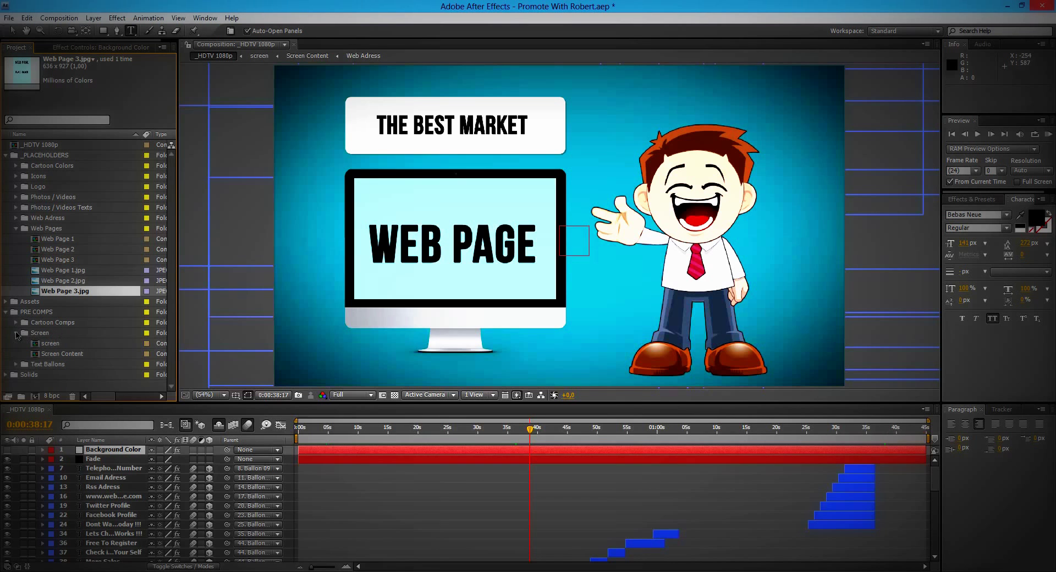
pyautogui.doubleClick(57, 354)
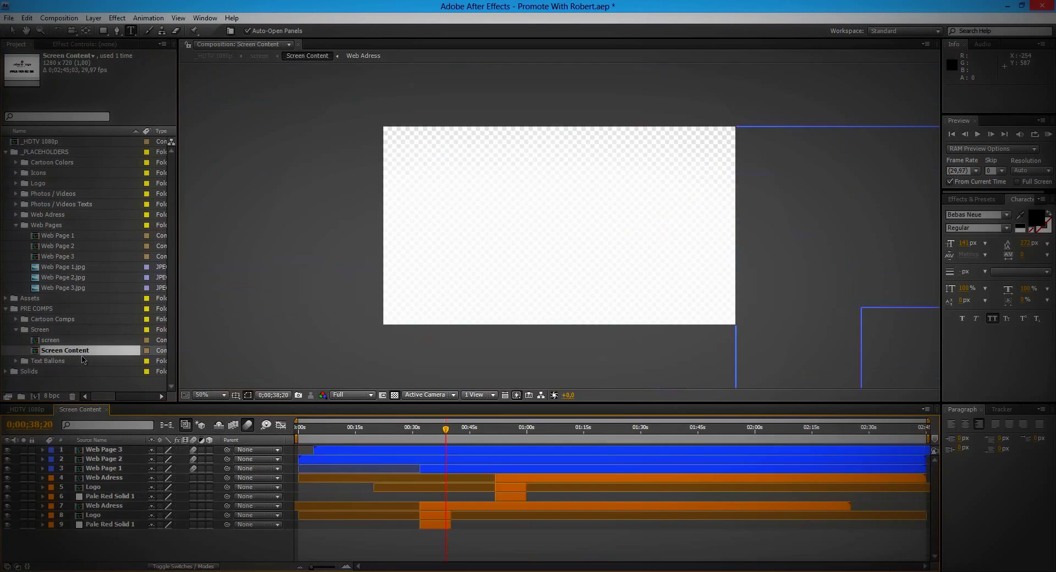
pyautogui.click(447, 436)
pyautogui.moveTo(423, 436); pyautogui.dragTo(510, 436)
pyautogui.click(529, 442)
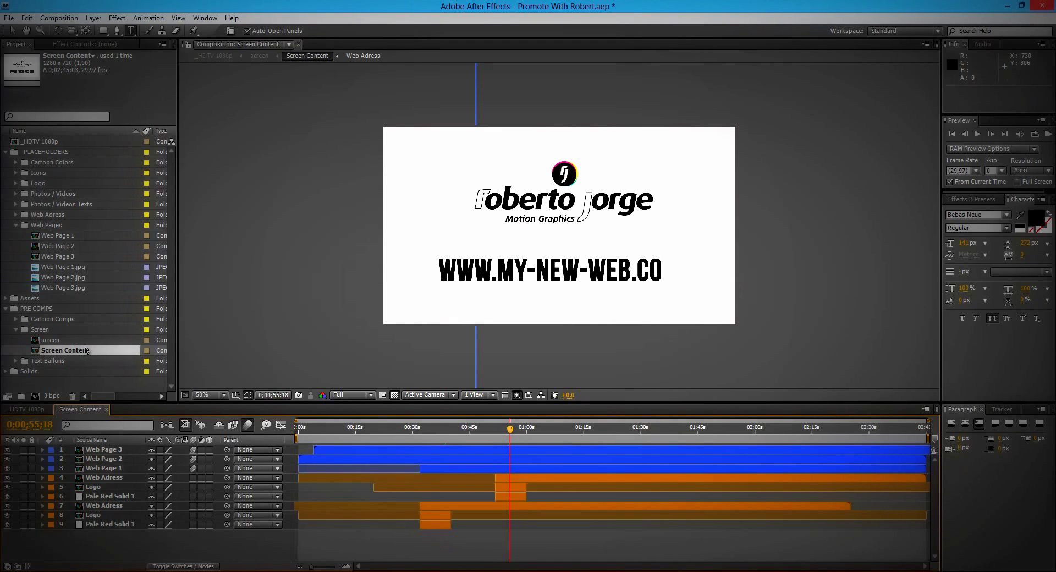
pyautogui.click(16, 330)
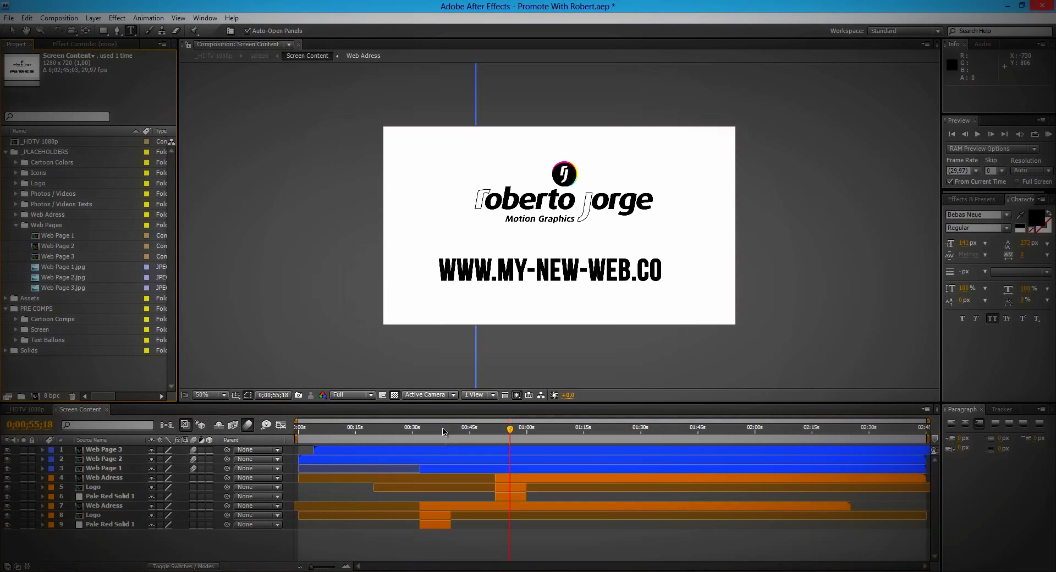
pyautogui.click(107, 409)
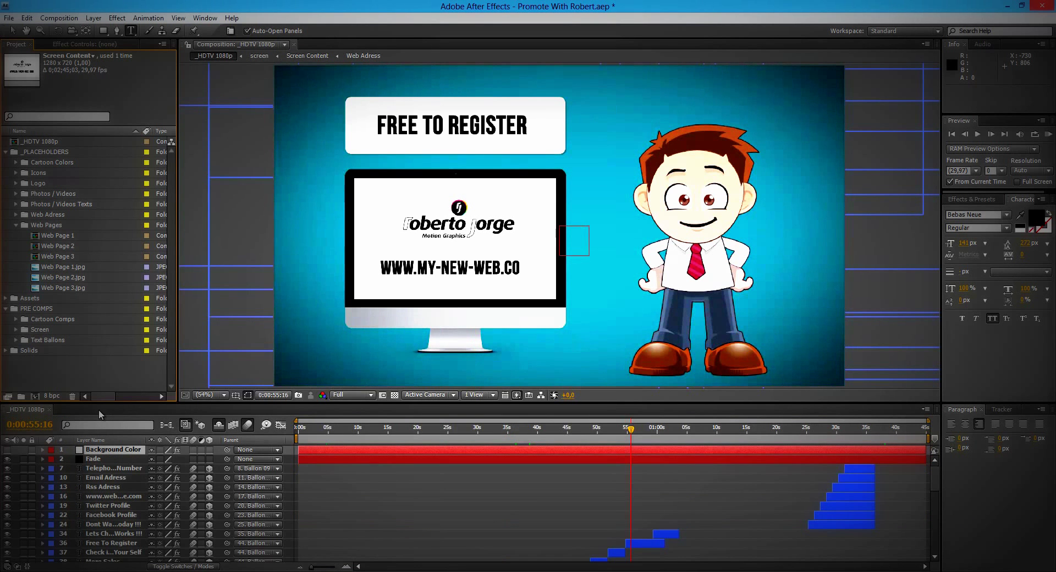
# Collapse the Web Pages and PRE COMPS folders and go to 0:00:05:17 in _HDTV 1080p to view the opening speech balloons
pyautogui.click(16, 226)
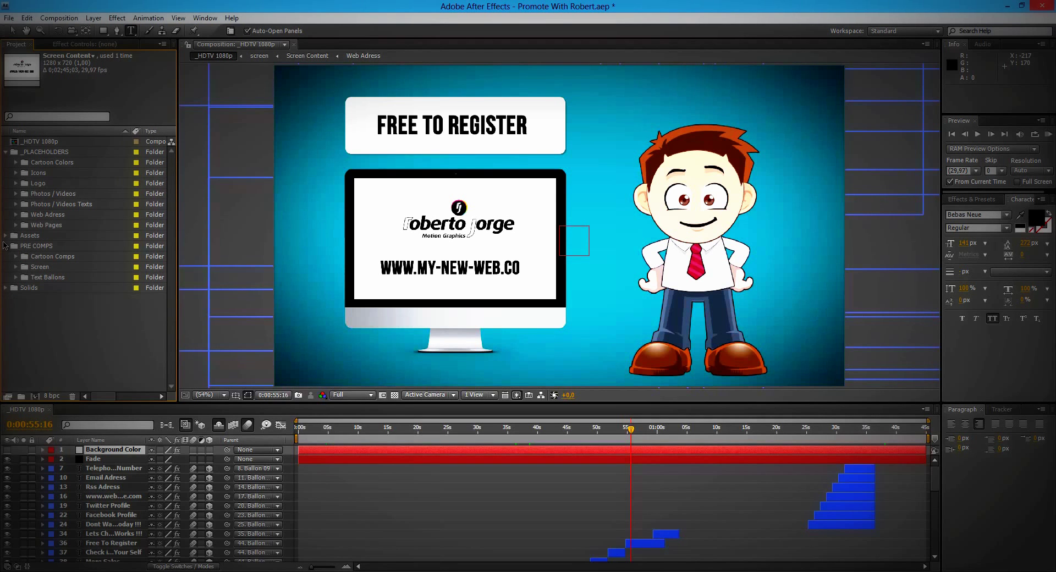
pyautogui.moveTo(631, 432); pyautogui.dragTo(332, 444)
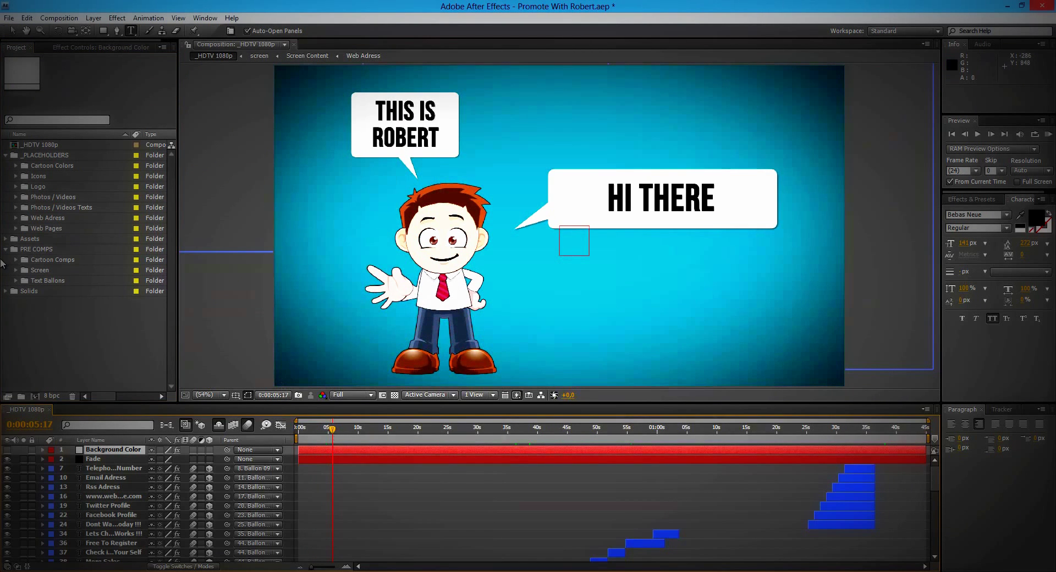
pyautogui.click(6, 250)
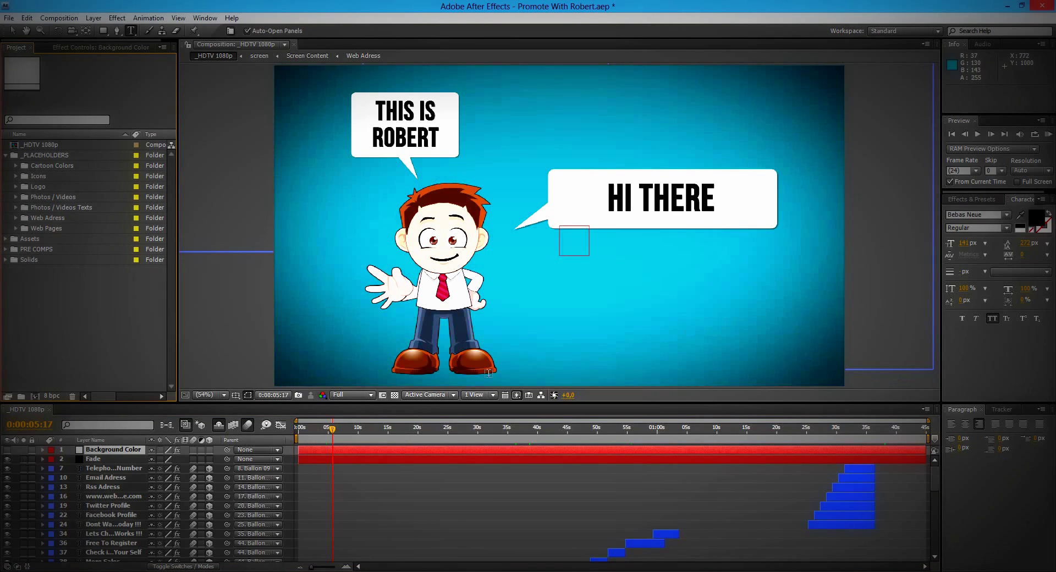
# At 0:00:05:06, replace the word ROBERT with JOE in the small speech balloon above the character
pyautogui.click(11, 31)
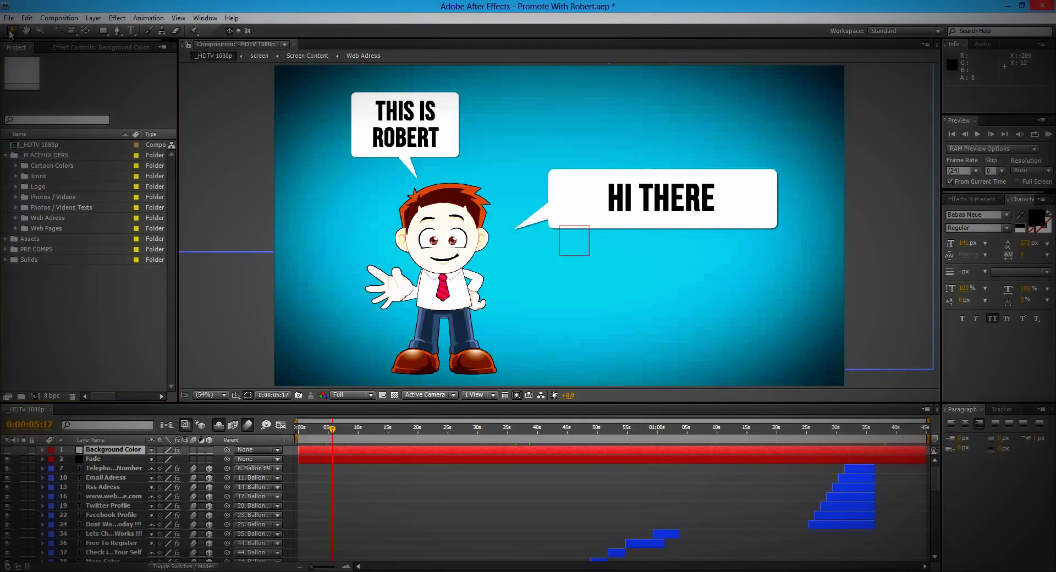
pyautogui.click(131, 30)
pyautogui.moveTo(333, 435)
pyautogui.mouseDown()
pyautogui.moveTo(364, 434)
pyautogui.moveTo(330, 431)
pyautogui.mouseUp()
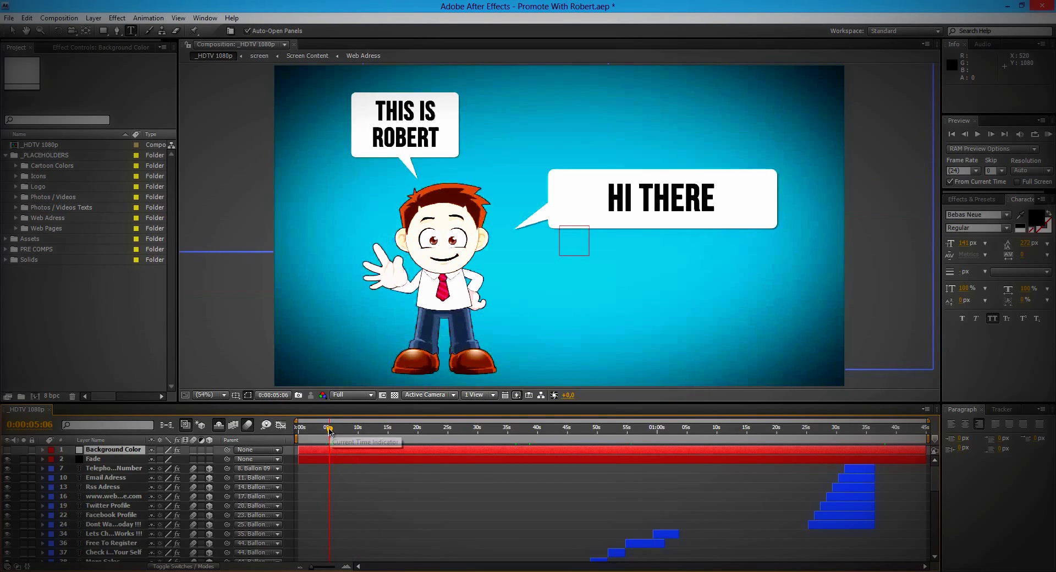
pyautogui.click(437, 140)
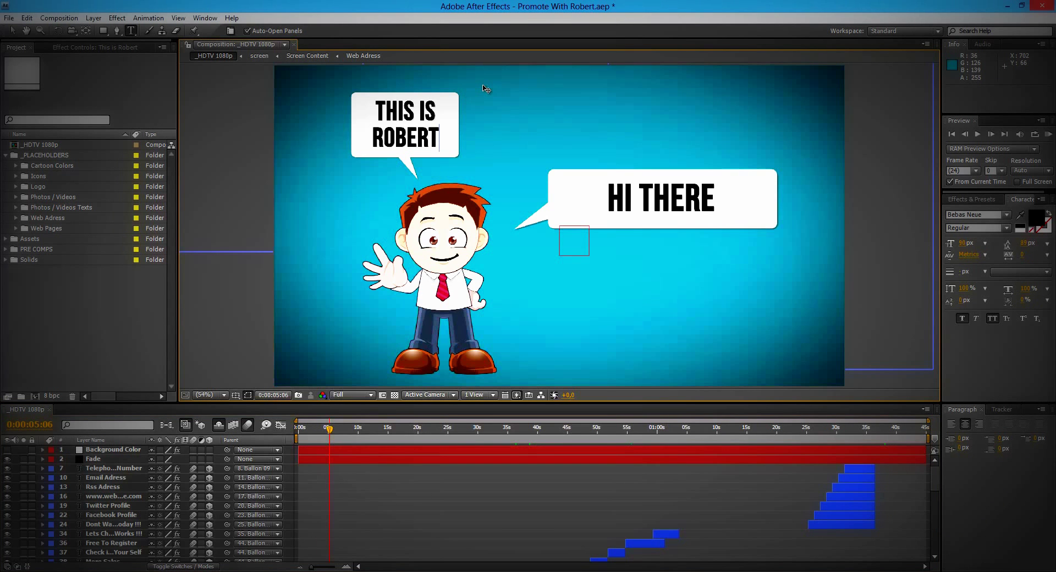
pyautogui.hotkey('shift', 'Left')
pyautogui.hotkey('shift', 'Left')
pyautogui.hotkey('shift', 'Left')
pyautogui.hotkey('shift', 'Left')
pyautogui.hotkey('shift', 'Left')
pyautogui.hotkey('shift', 'Left')
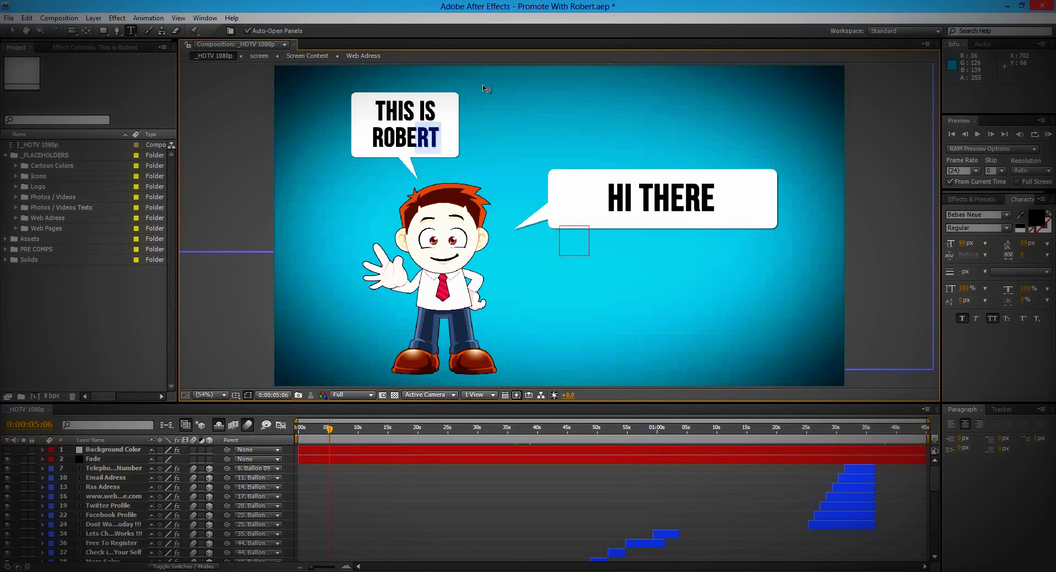
pyautogui.press('Right')
pyautogui.press('Right')
pyautogui.press('Right')
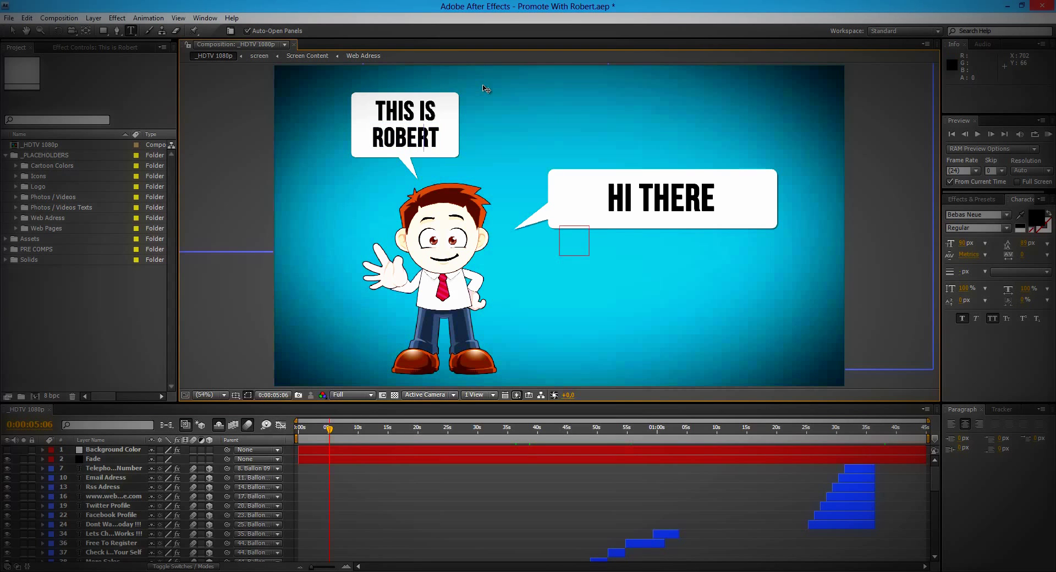
pyautogui.press('End')
pyautogui.hotkey('shift', 'Home')
pyautogui.write('JOIE')
pyautogui.press('BackSpace')
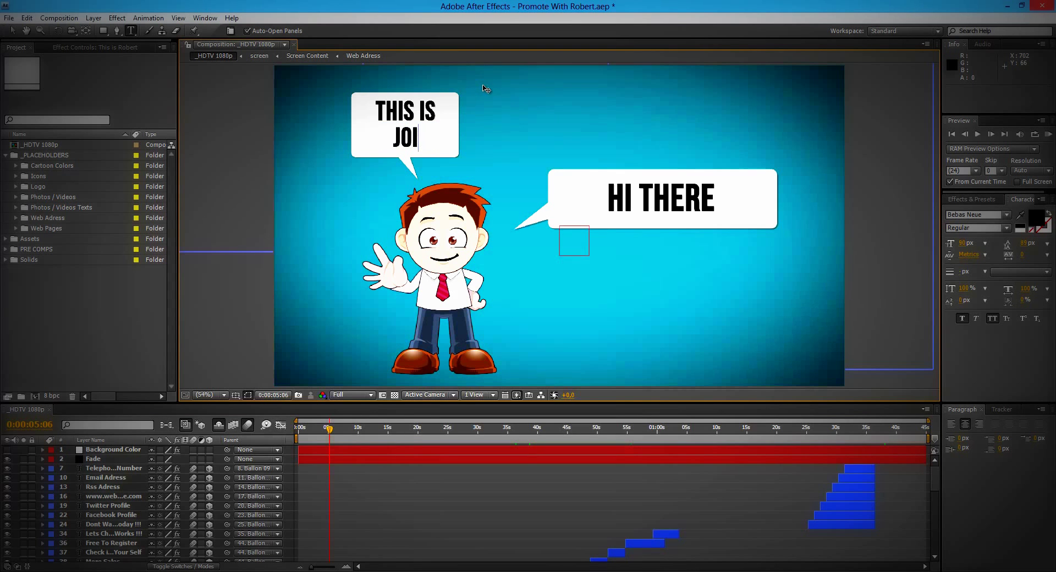
pyautogui.press('BackSpace')
pyautogui.press('BackSpace')
pyautogui.write('E')
# Change the small balloon's first line from THIS IS to HE IS
pyautogui.press('Up')
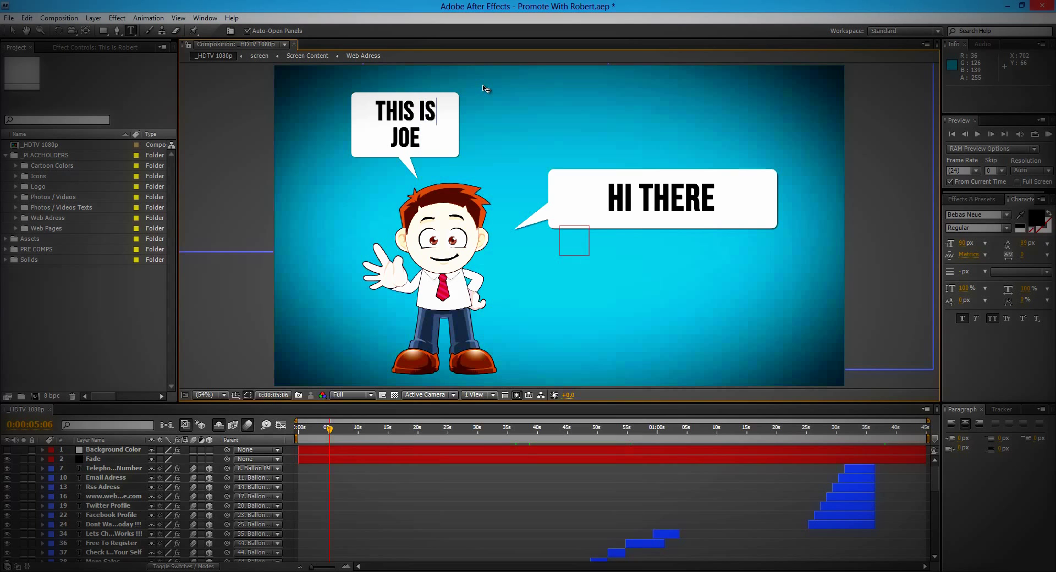
pyautogui.hotkey('shift', 'Left')
pyautogui.hotkey('shift', 'Left')
pyautogui.hotkey('shift', 'Left')
pyautogui.hotkey('shift', 'Left')
pyautogui.hotkey('shift', 'Left')
pyautogui.hotkey('shift', 'Left')
pyautogui.hotkey('shift', 'Left')
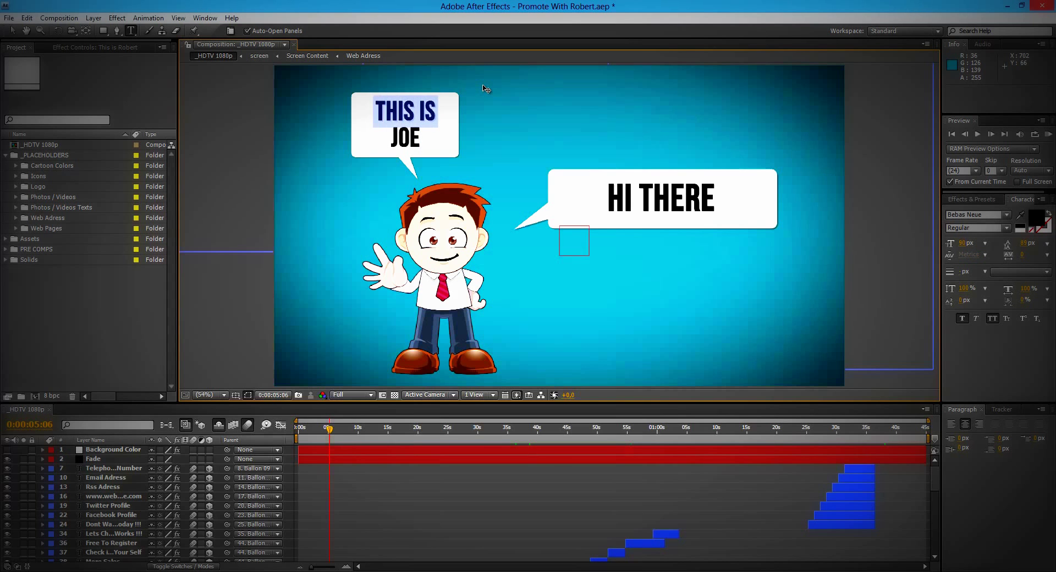
pyautogui.write('HE')
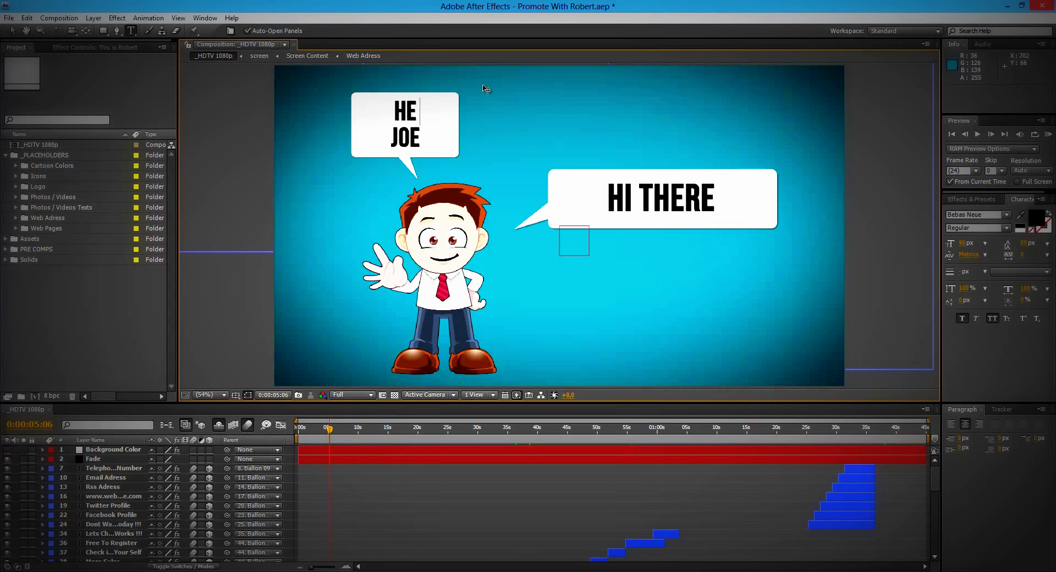
pyautogui.write(' IS')
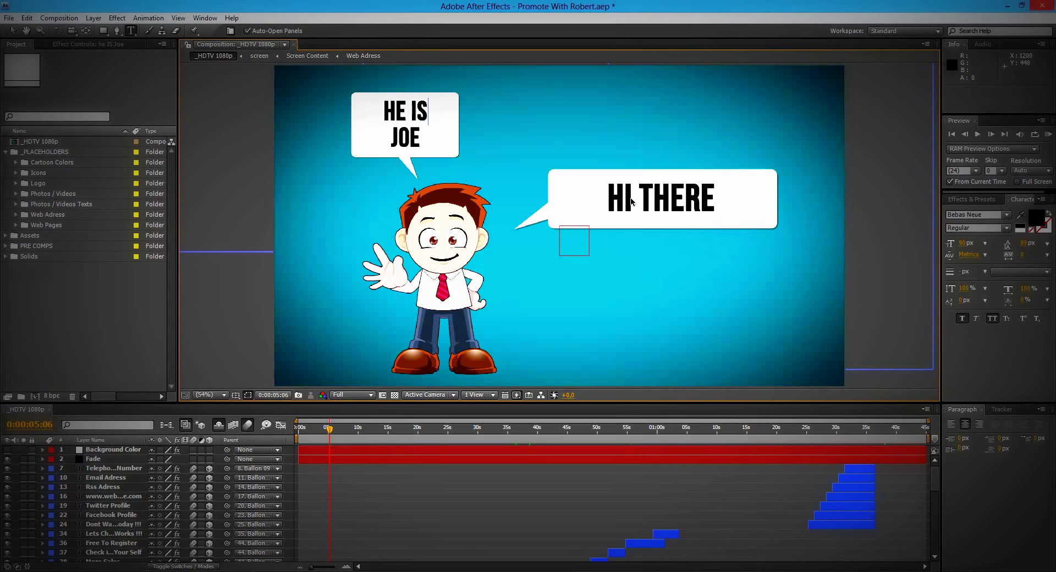
# Replace HI THERE in the wide speech balloon beside the character with HELLO. WELCOME
pyautogui.click(685, 199)
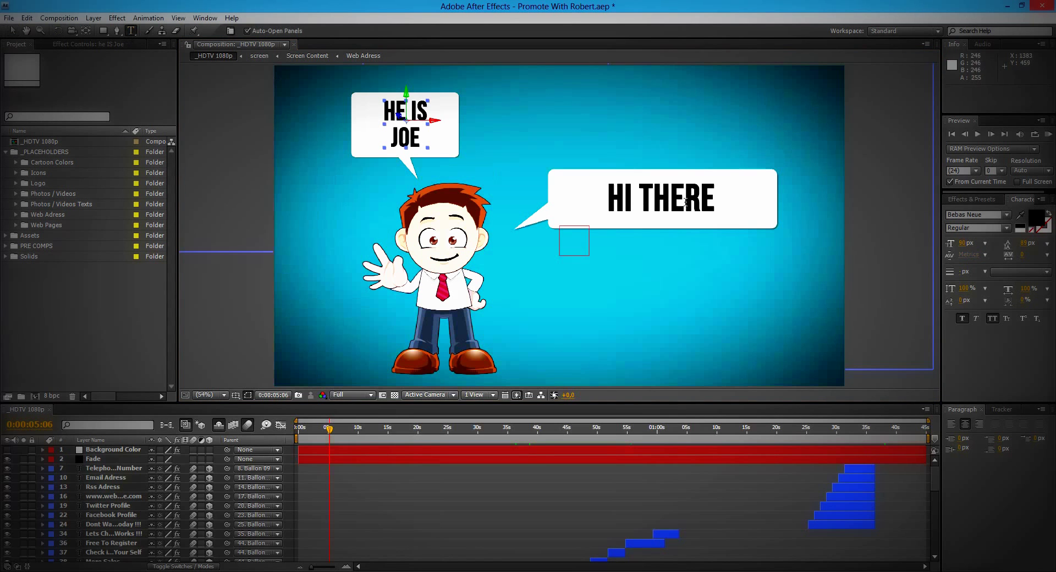
pyautogui.press('Right')
pyautogui.hotkey('shift', 'Left')
pyautogui.hotkey('shift', 'Left')
pyautogui.hotkey('shift', 'Left')
pyautogui.hotkey('shift', 'Left')
pyautogui.hotkey('shift', 'Left')
pyautogui.hotkey('shift', 'Left')
pyautogui.hotkey('shift', 'Left')
pyautogui.hotkey('shift', 'Left')
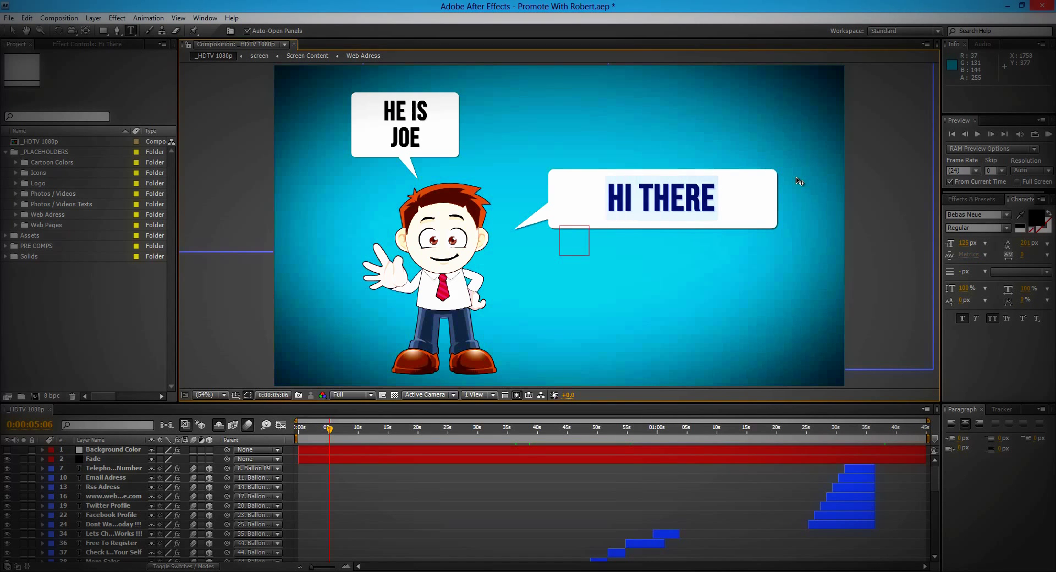
pyautogui.press('Right')
pyautogui.press('Right')
pyautogui.press('Right')
pyautogui.press('Right')
pyautogui.press('Right')
pyautogui.press('Right')
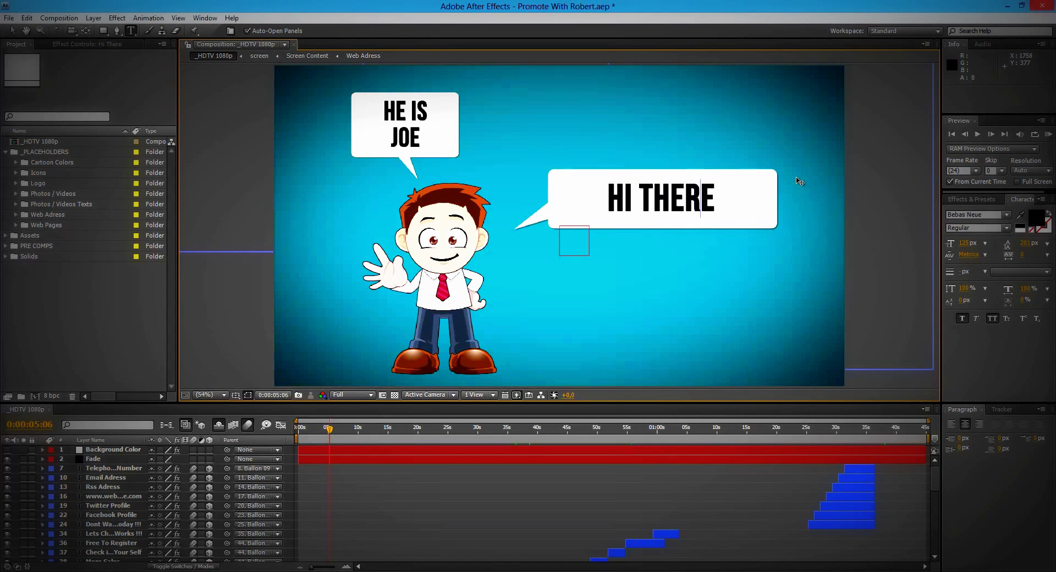
pyautogui.write('HELOO')
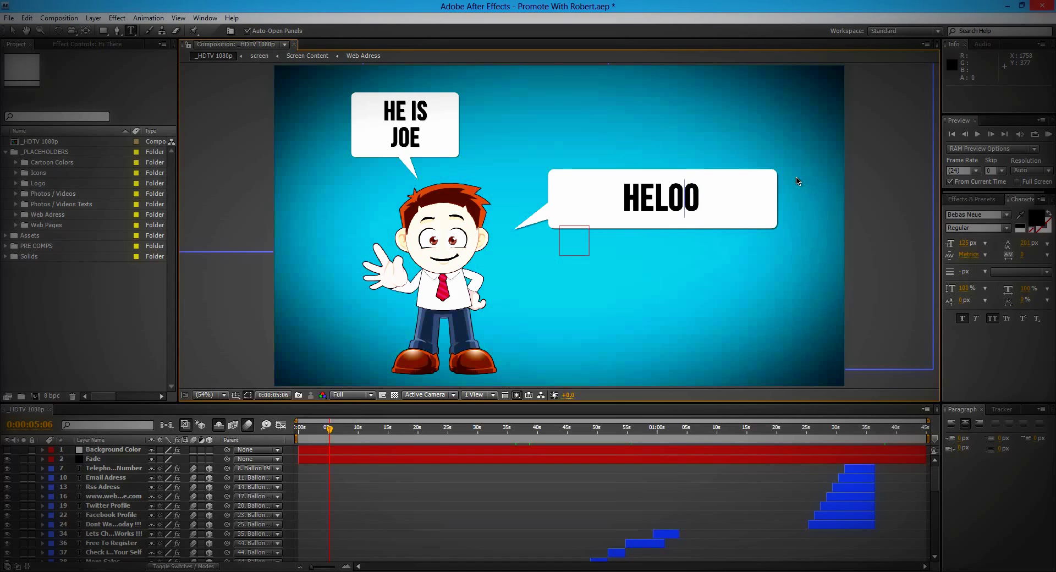
pyautogui.press('BackSpace')
pyautogui.press('BackSpace')
pyautogui.write('LO')
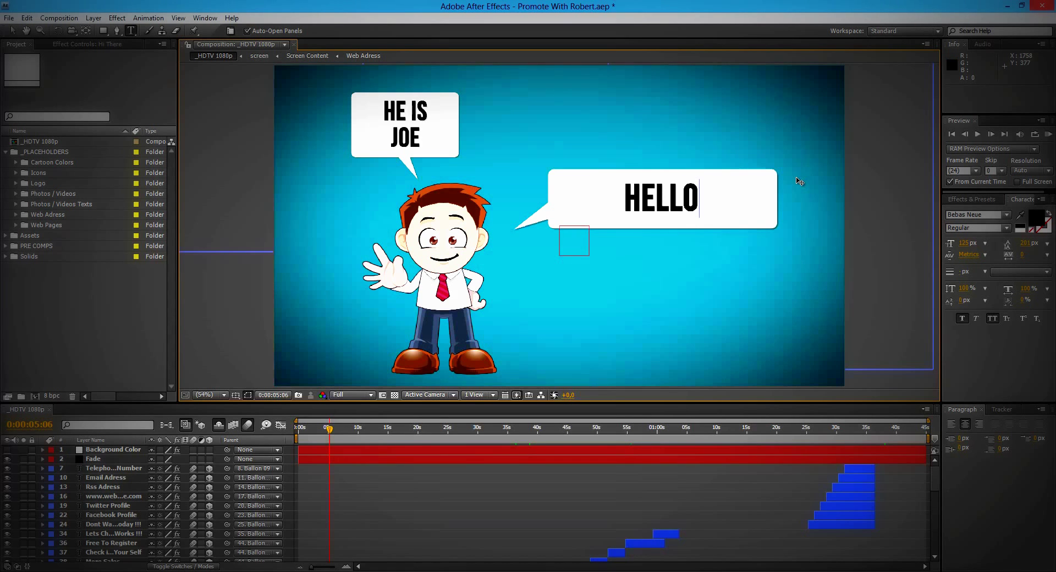
pyautogui.write('.   ')
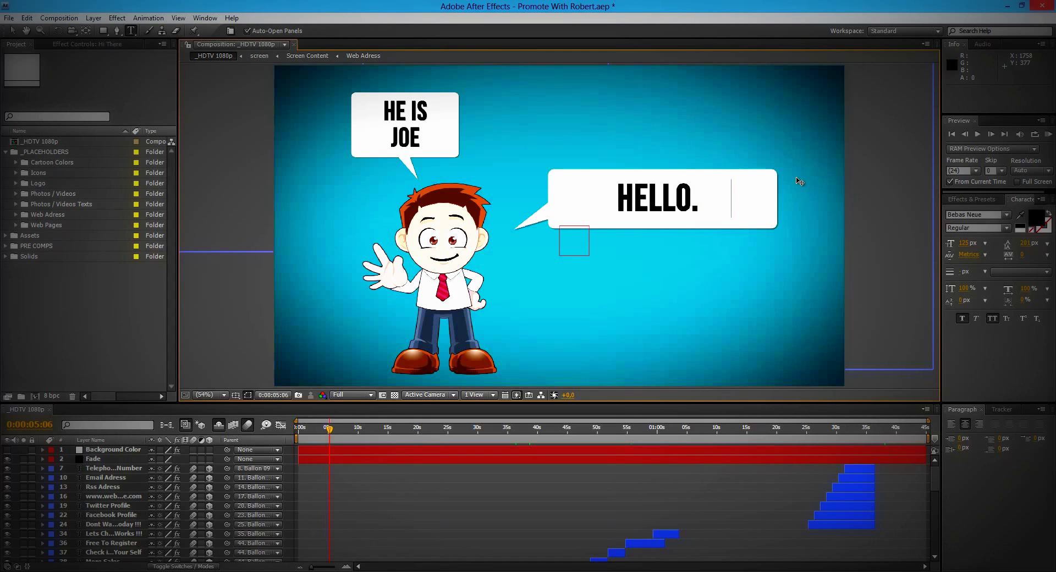
pyautogui.write('WELCOME')
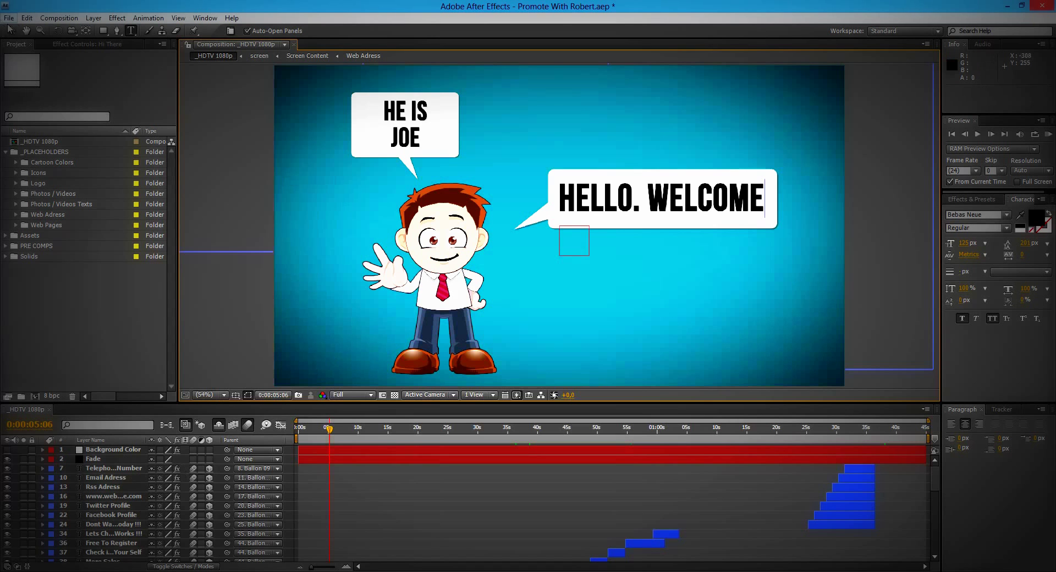
# Try a slightly smaller font size for the HELLO. WELCOME text
pyautogui.click(12, 30)
pyautogui.click(964, 242)
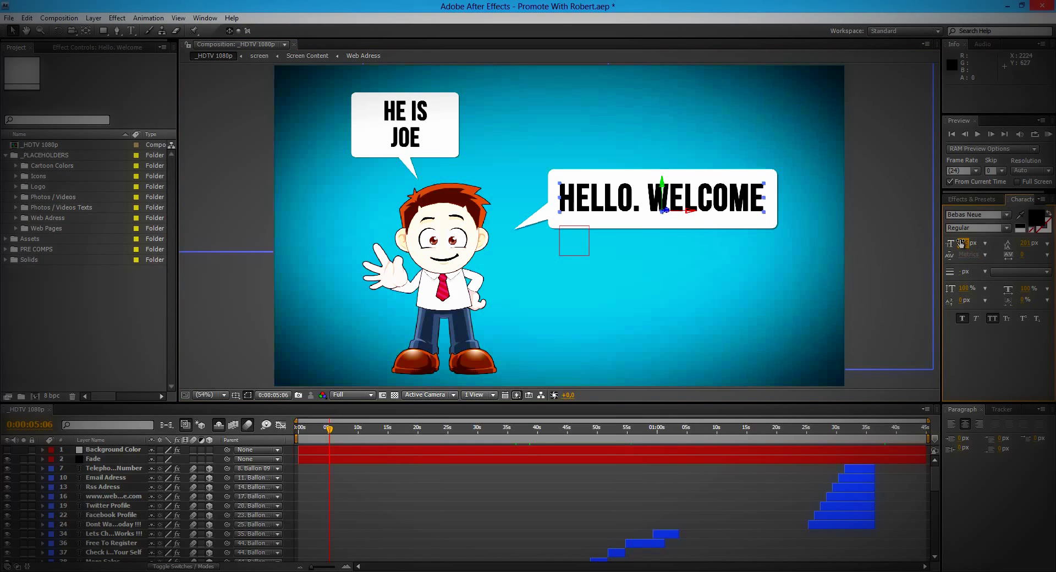
pyautogui.press('Down')
pyautogui.press('Down')
pyautogui.press('Down')
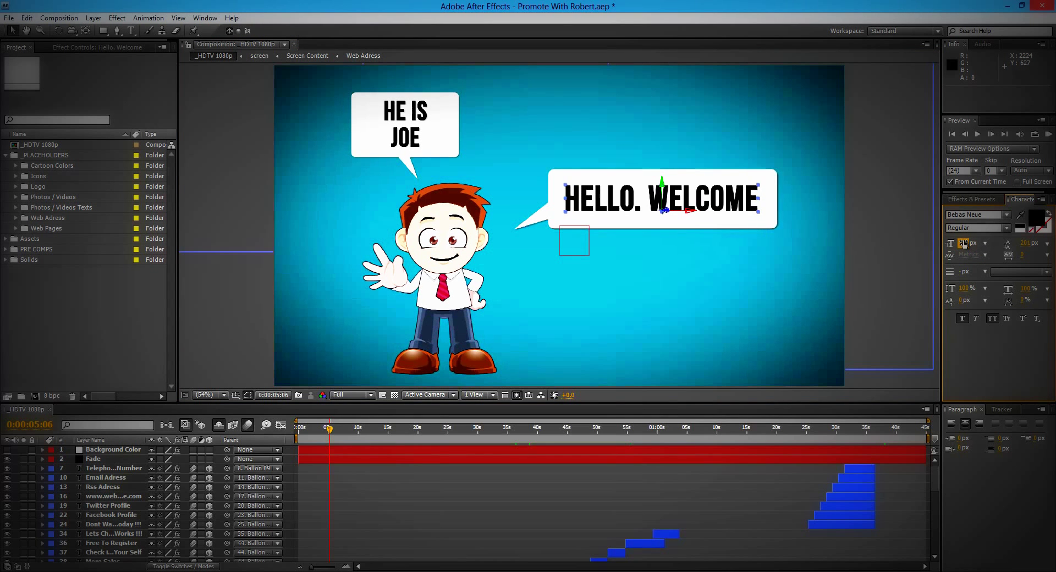
pyautogui.press('Return')
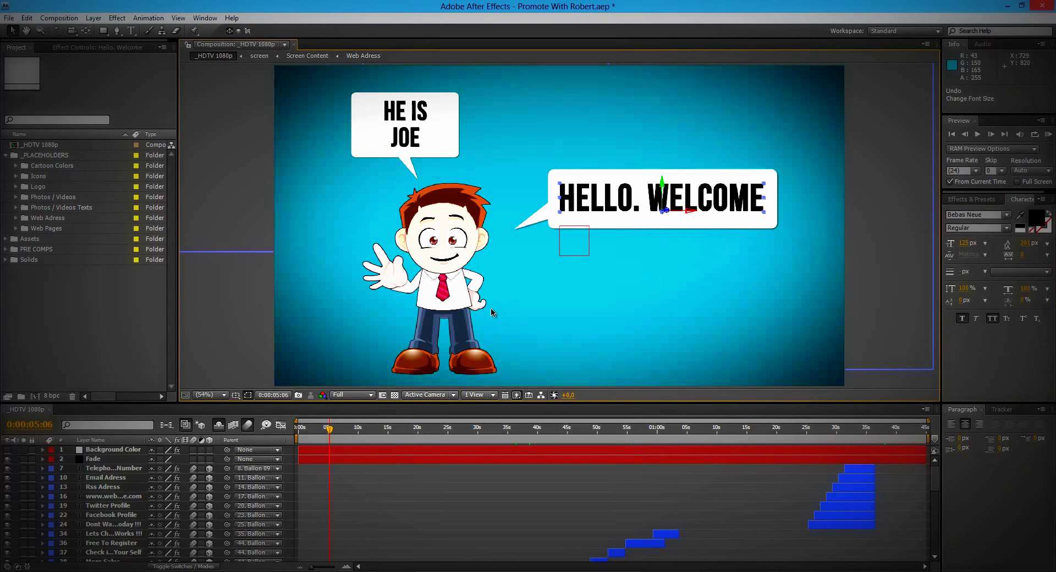
# At 0:00:11:19, replace the text of the He is a Creative Guy layer with HE IS ON HOLYDAY
pyautogui.scroll(-10, 140, 511)
pyautogui.scroll(1, 142, 504)
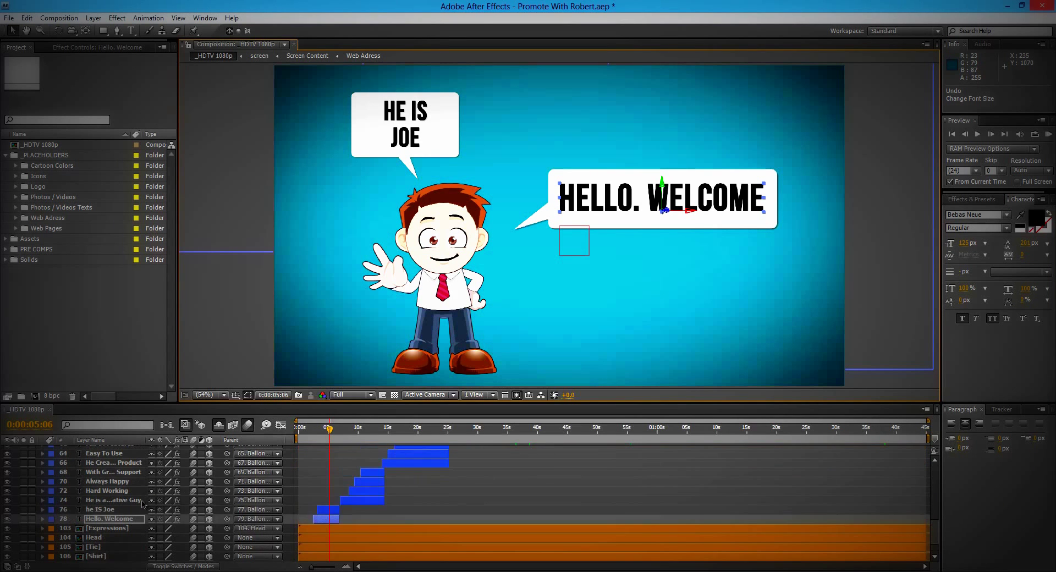
pyautogui.click(102, 507)
pyautogui.click(104, 500)
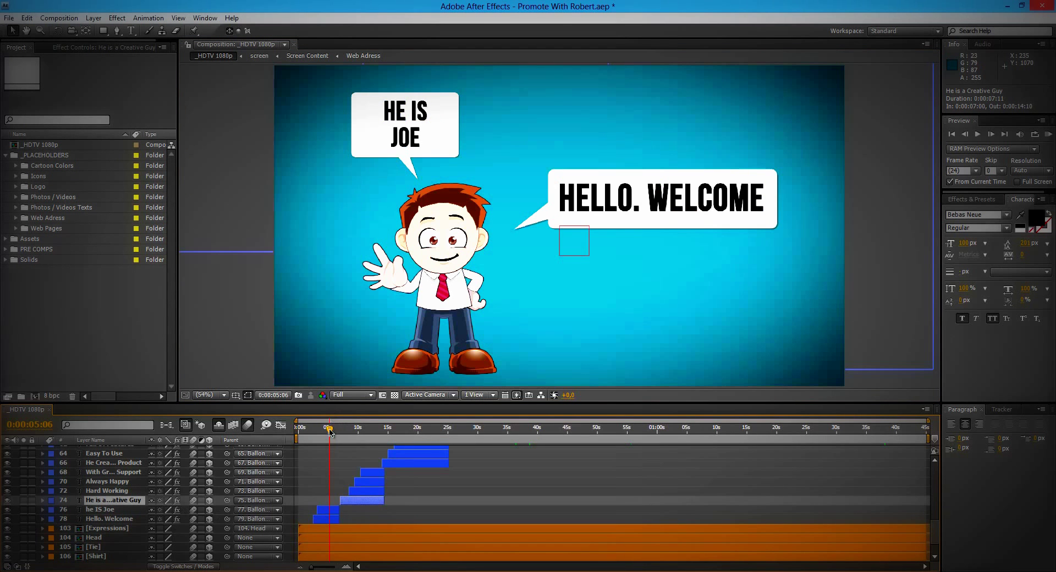
pyautogui.click(352, 431)
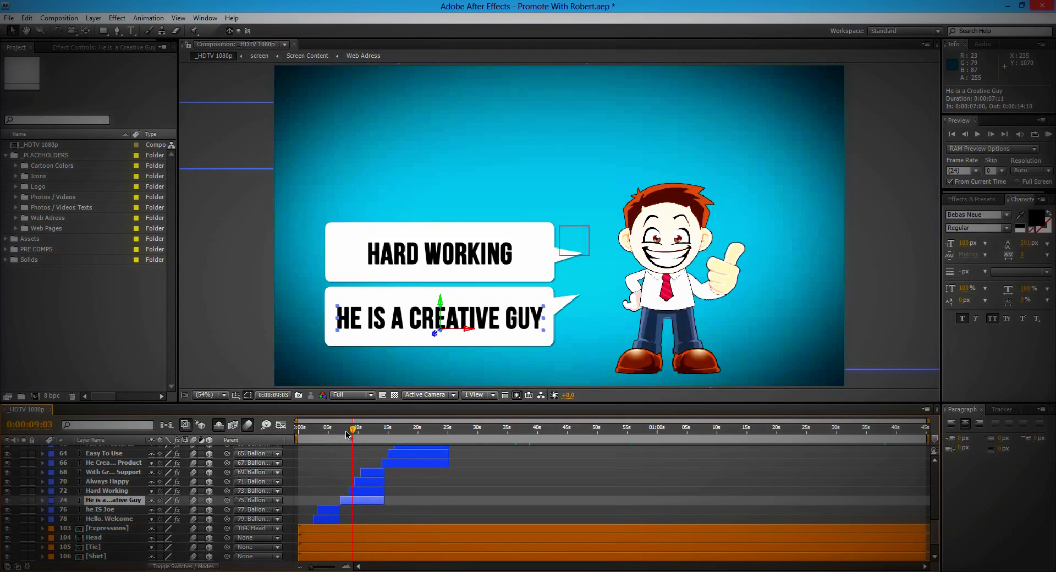
pyautogui.moveTo(346, 434); pyautogui.dragTo(368, 434)
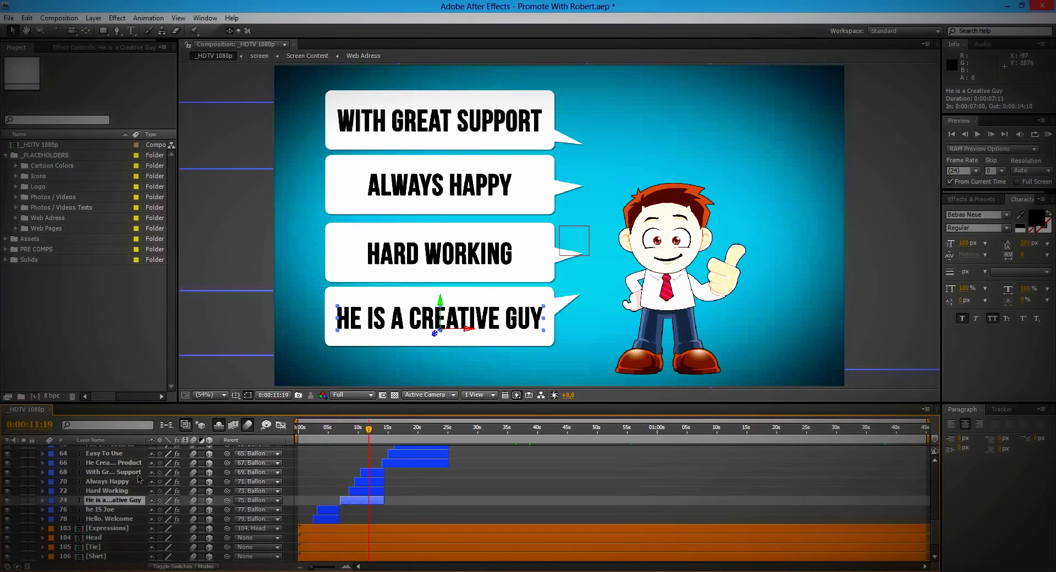
pyautogui.doubleClick(121, 501)
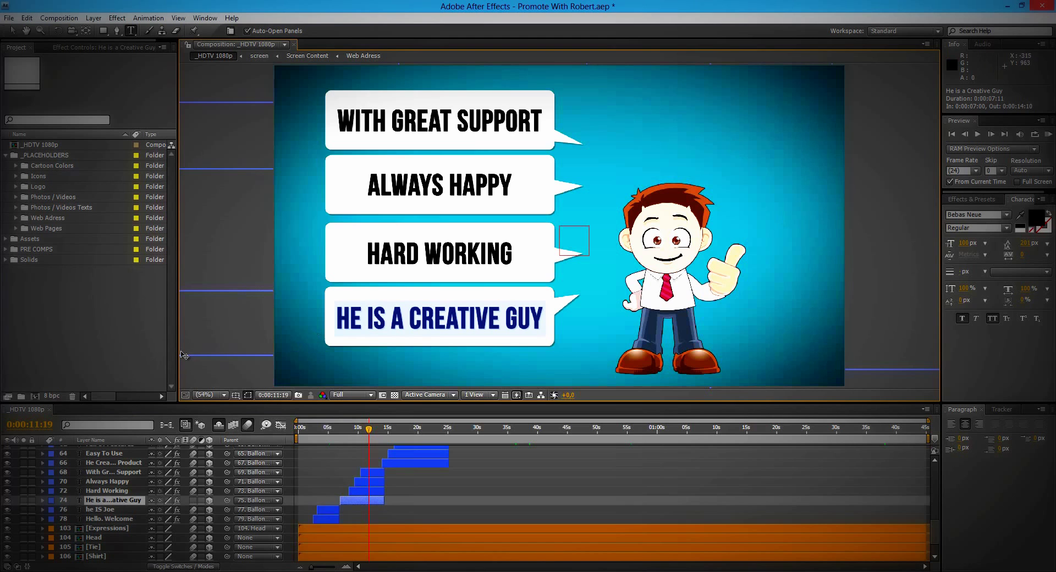
pyautogui.write('HE')
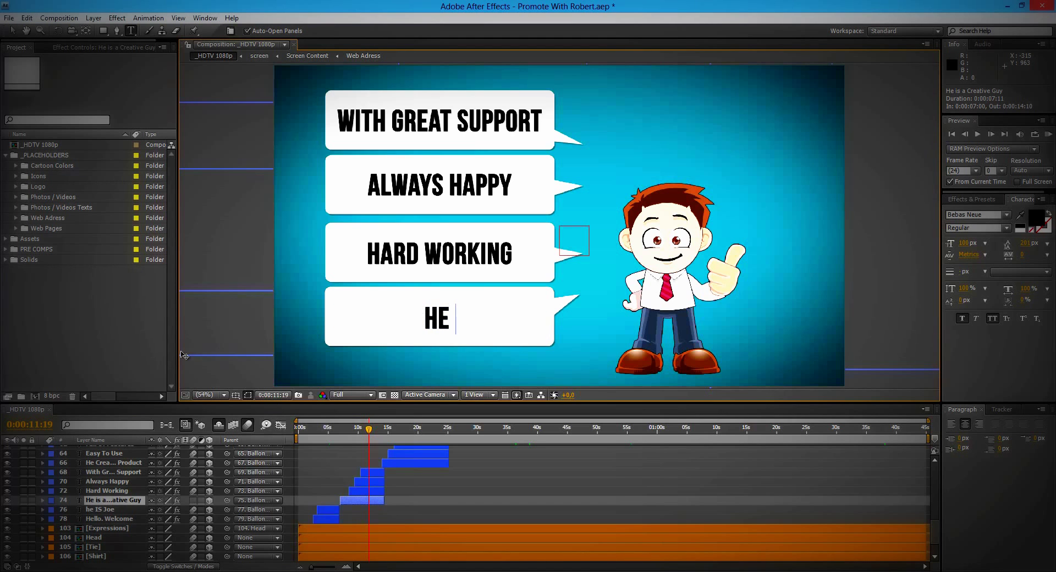
pyautogui.write(' IS ')
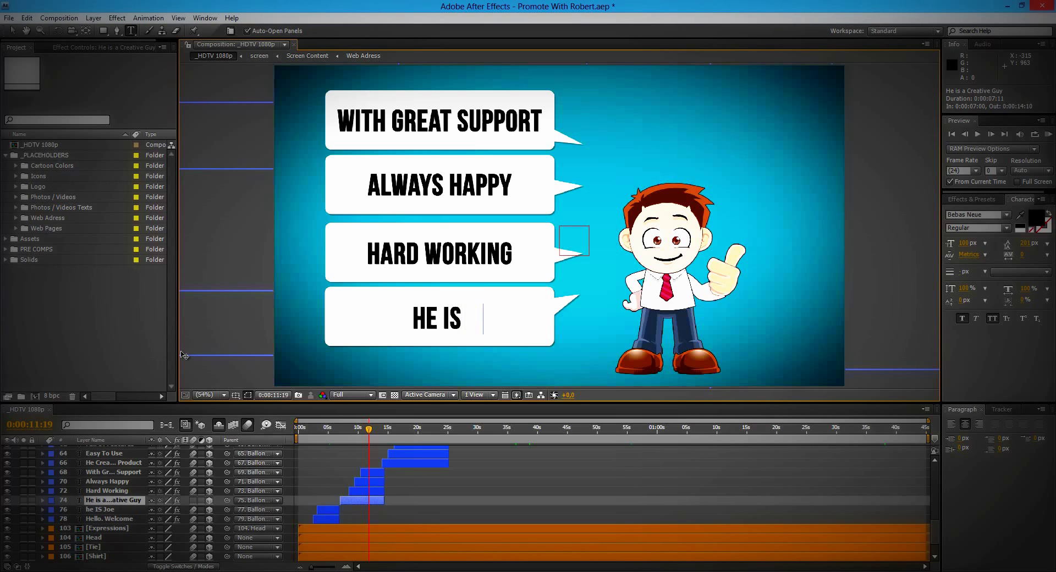
pyautogui.write('  ON')
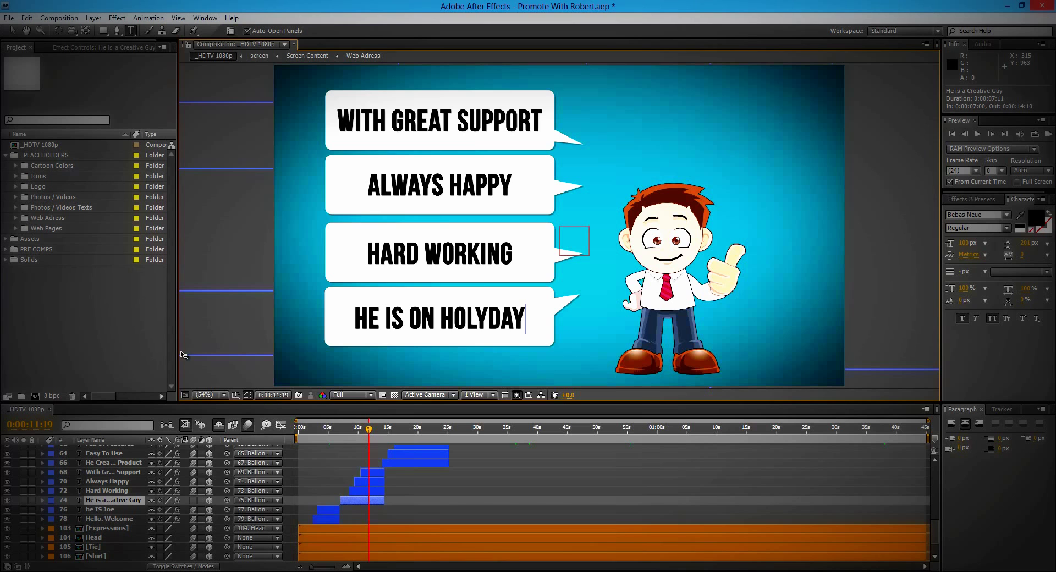
# Replace the text of the Hard Working layer with MY TEXT 2
pyautogui.click(121, 491)
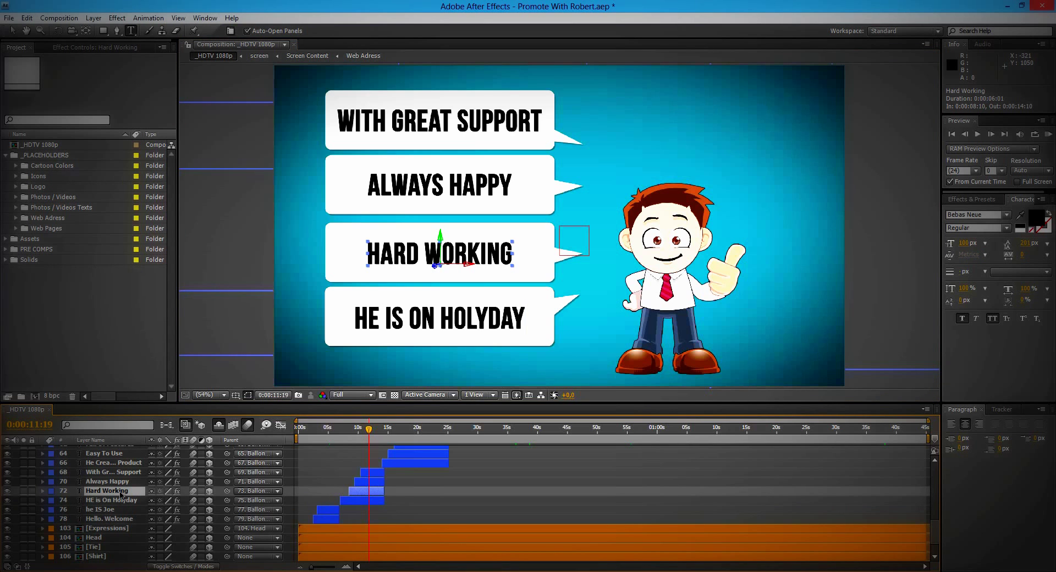
pyautogui.doubleClick(121, 492)
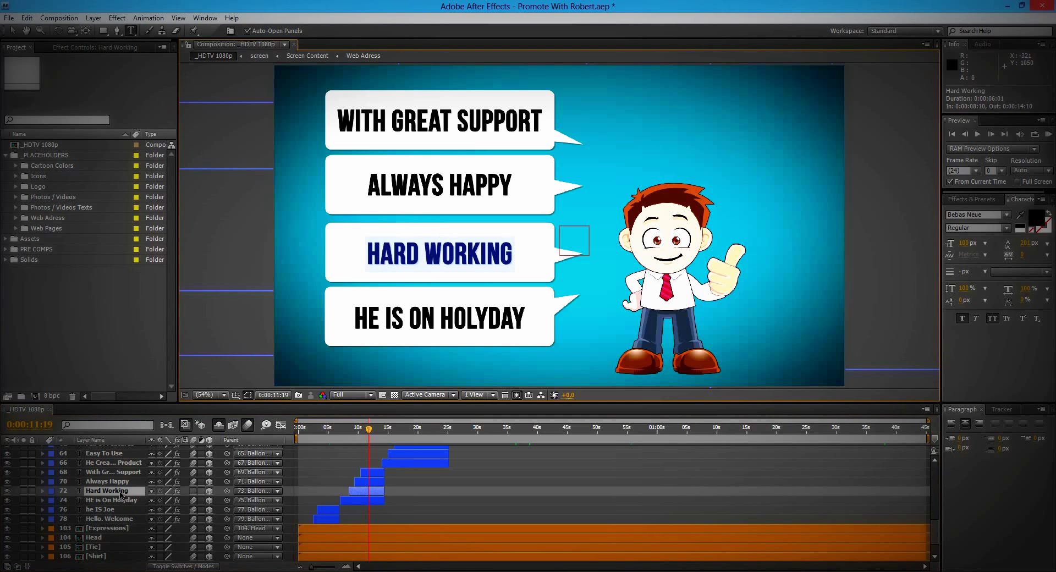
pyautogui.press('Left')
pyautogui.press('Right')
pyautogui.press('Right')
pyautogui.press('Right')
pyautogui.press('Right')
pyautogui.press('Right')
pyautogui.press('Right')
pyautogui.press('Right')
pyautogui.press('Right')
pyautogui.press('Right')
pyautogui.press('Right')
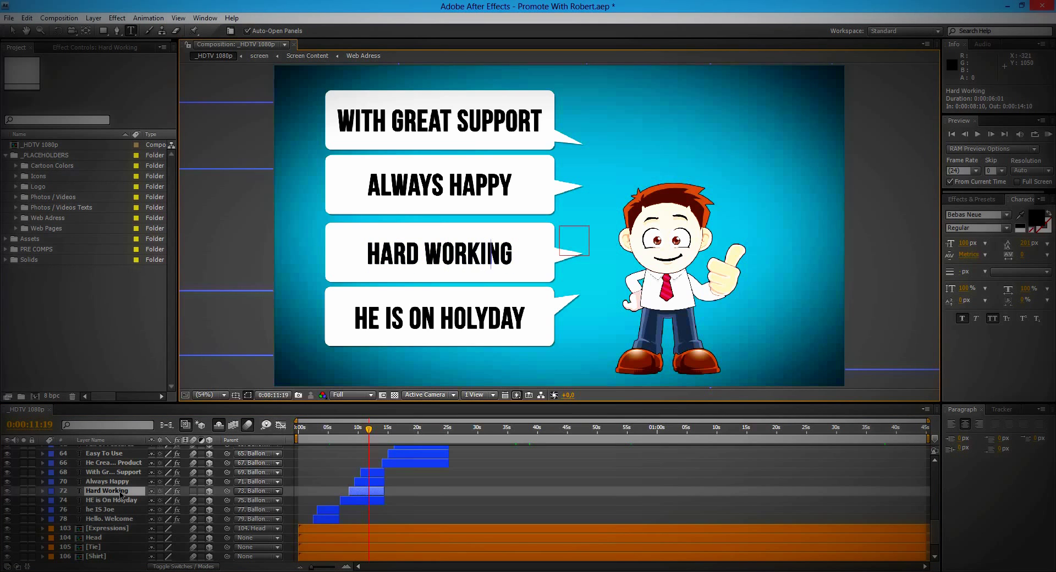
pyautogui.hotkey('ctrl', 'a')
pyautogui.write('MY TEXT 2')
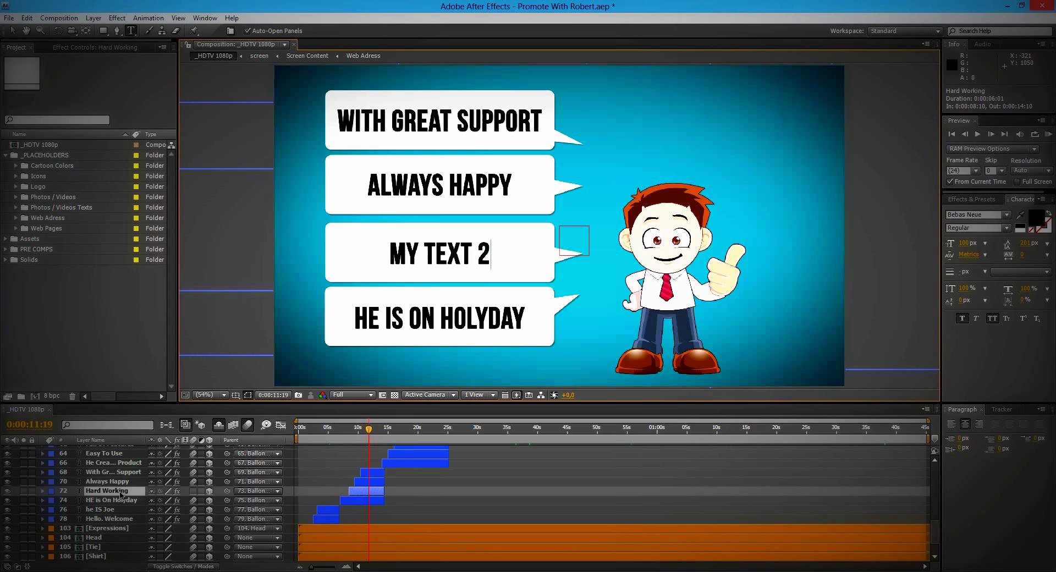
# Replace the text of the HE is On Holyday layer with MY TEXT 1
pyautogui.doubleClick(119, 502)
pyautogui.press('Left')
pyautogui.press('Right')
pyautogui.press('Right')
pyautogui.press('Right')
pyautogui.press('Right')
pyautogui.press('Right')
pyautogui.press('Right')
pyautogui.press('Right')
pyautogui.press('Right')
pyautogui.press('Right')
pyautogui.press('Right')
pyautogui.press('Right')
pyautogui.press('Right')
pyautogui.press('Right')
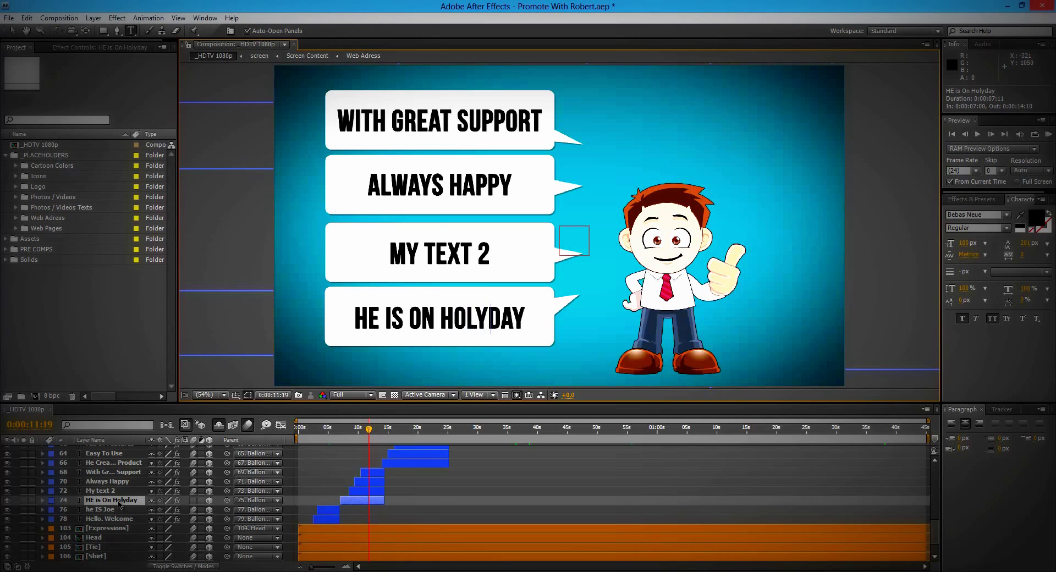
pyautogui.hotkey('ctrl', 'a')
pyautogui.write('MY TEXT 1')
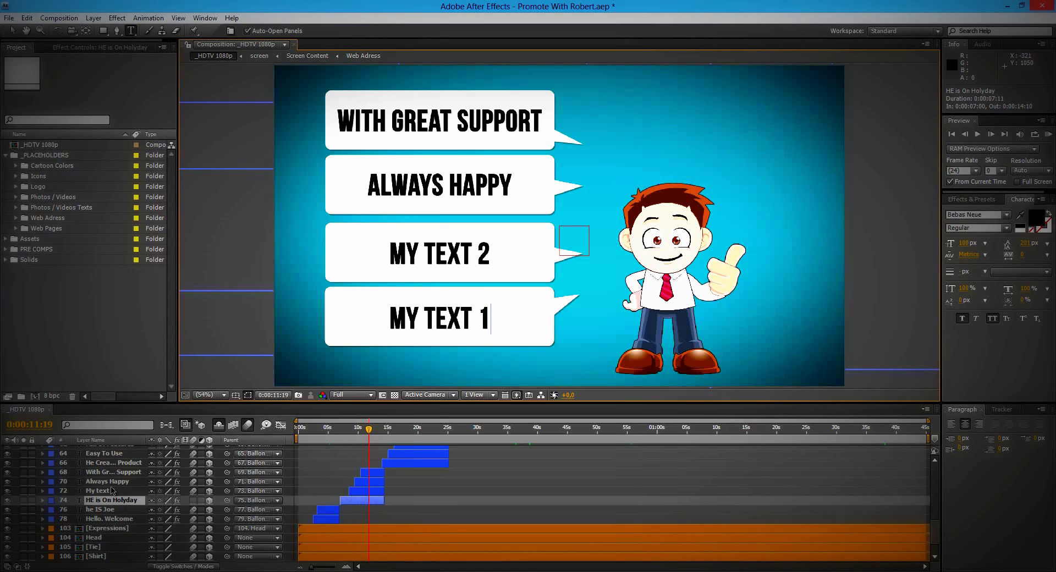
# Replace the text of the Always Happy layer with MY TEXT 3
pyautogui.doubleClick(113, 481)
pyautogui.press('Left')
pyautogui.press('Right')
pyautogui.press('Right')
pyautogui.press('Right')
pyautogui.press('Right')
pyautogui.press('Right')
pyautogui.press('Right')
pyautogui.press('Right')
pyautogui.press('Right')
pyautogui.press('Right')
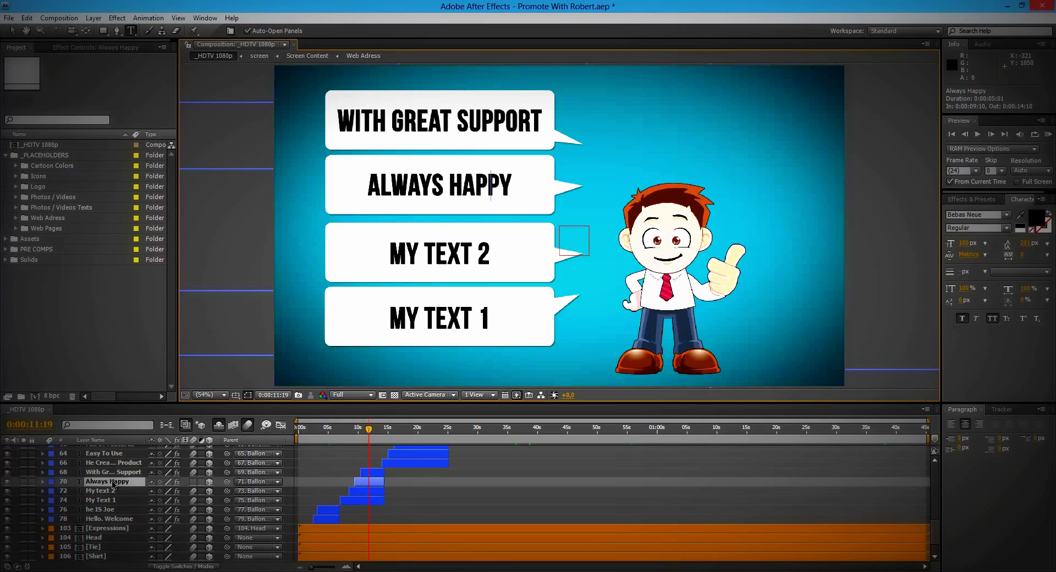
pyautogui.hotkey('ctrl', 'a')
pyautogui.write('MY TEXT 3')
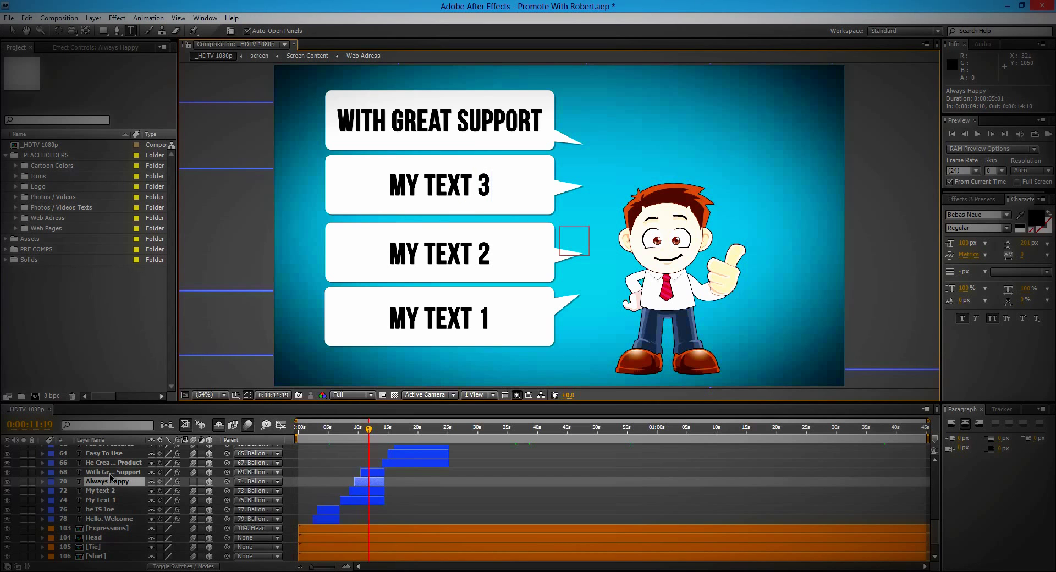
# Replace the text of the With Great Support layer with MY TEXT 4
pyautogui.click(110, 474)
pyautogui.doubleClick(112, 477)
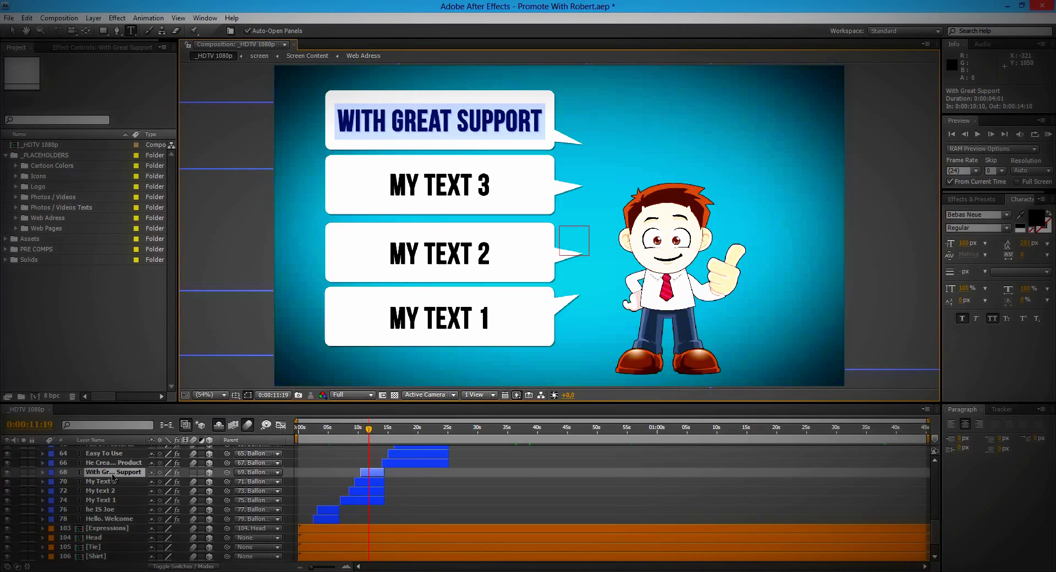
pyautogui.write('MY TEXT 4')
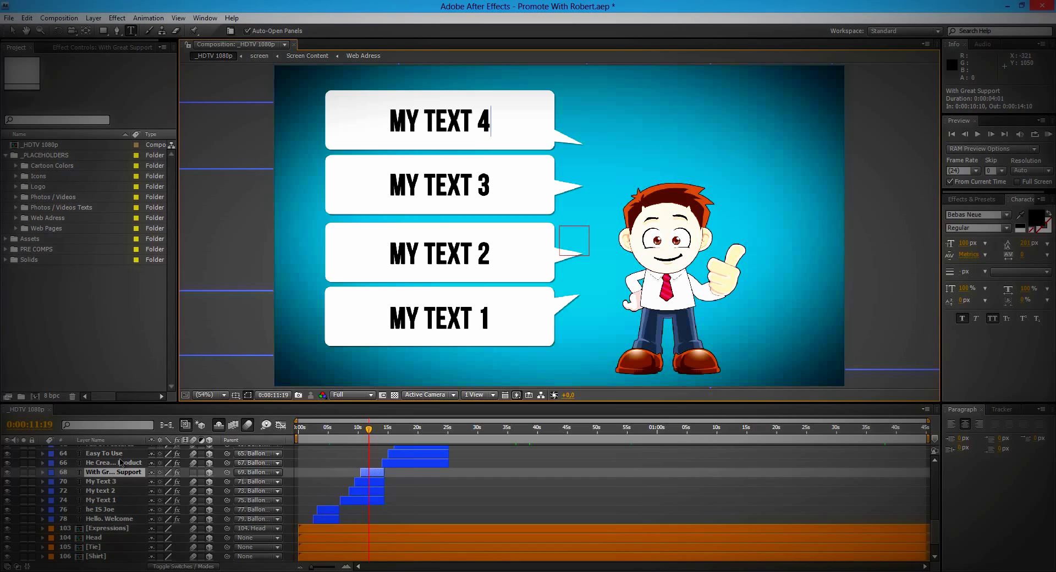
pyautogui.click(122, 462)
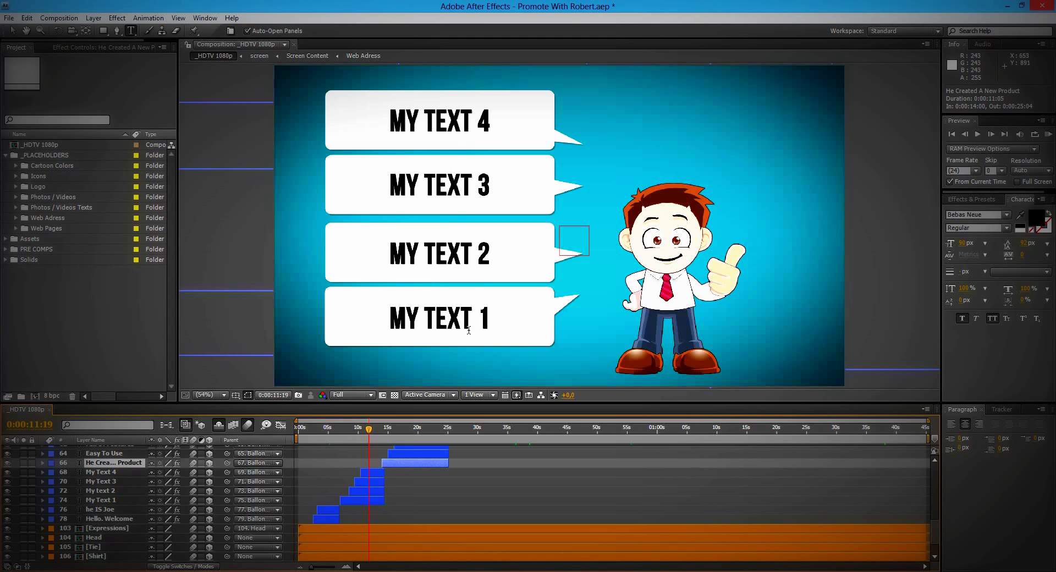
# At 0:00:22:02, select the product headline and feature text layers in turn to see which speech balloon each one fills
pyautogui.moveTo(369, 431); pyautogui.dragTo(431, 434)
pyautogui.scroll(4, 386, 422)
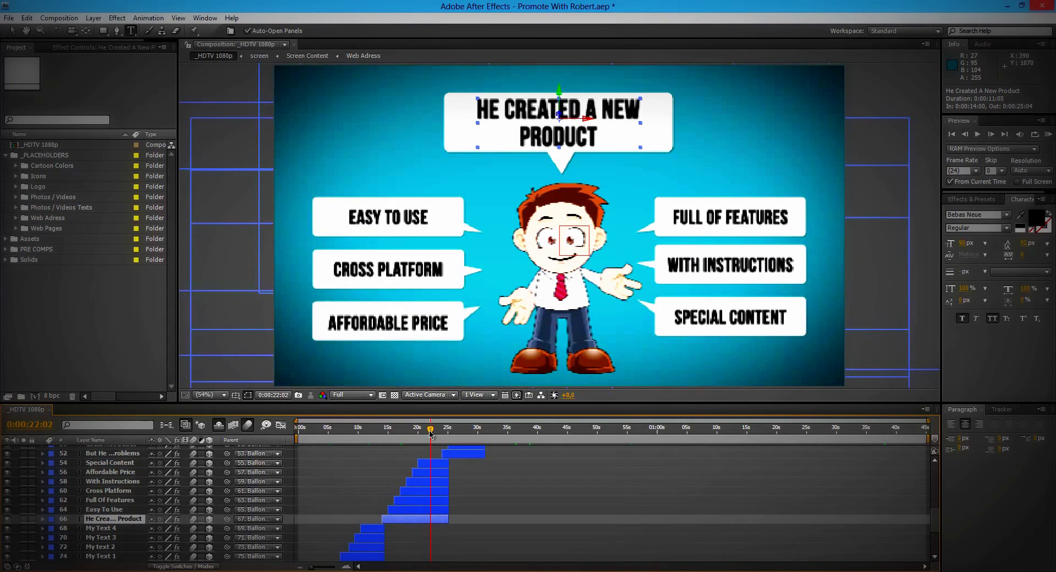
pyautogui.click(118, 510)
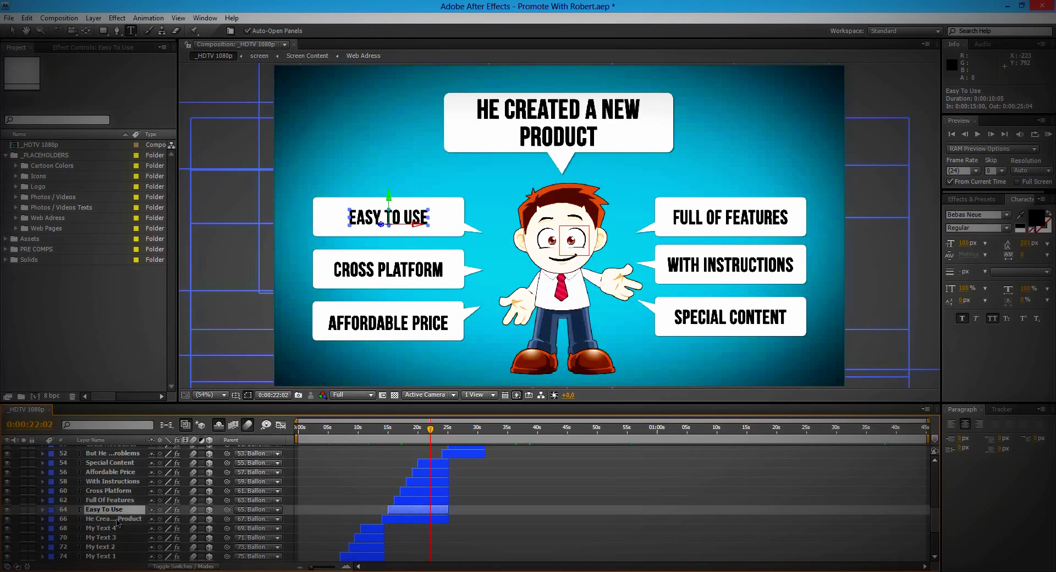
pyautogui.click(117, 520)
pyautogui.click(118, 509)
pyautogui.click(120, 501)
pyautogui.click(122, 491)
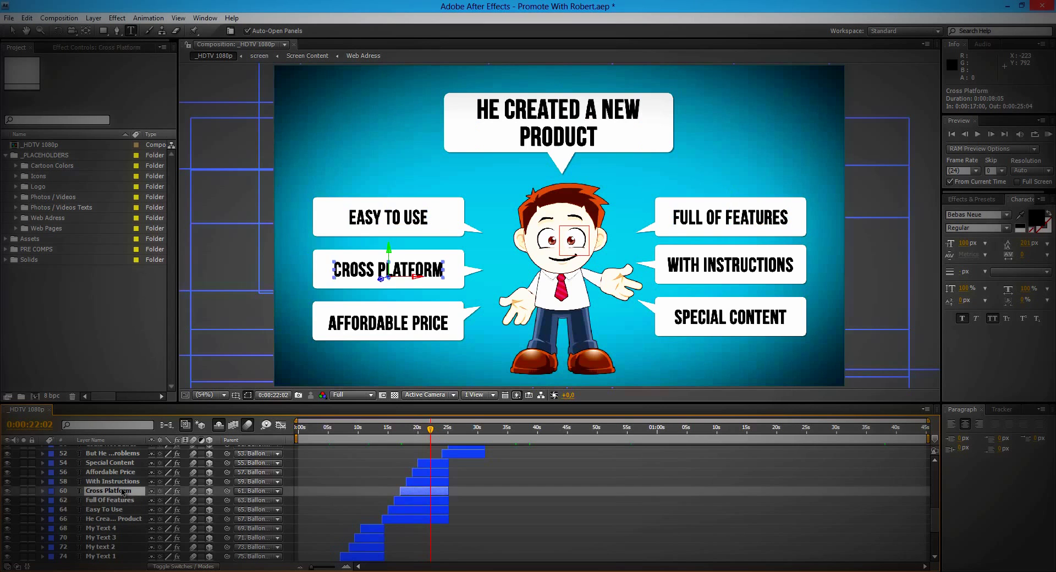
pyautogui.click(122, 520)
# Replace the text of the Easy To Use layer with CHANGE HERE!!!
pyautogui.click(121, 510)
pyautogui.doubleClick(125, 511)
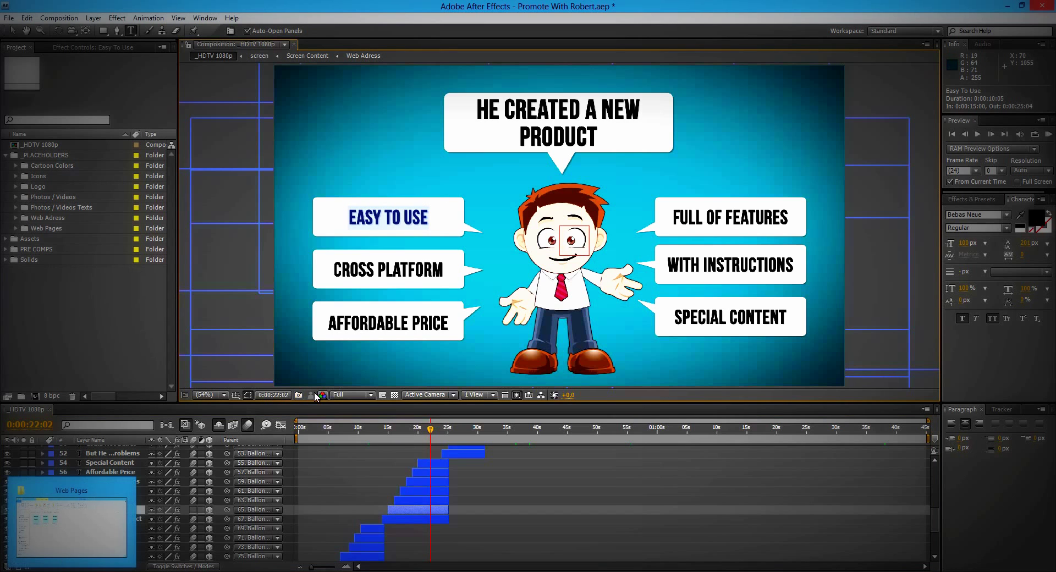
pyautogui.click(393, 218)
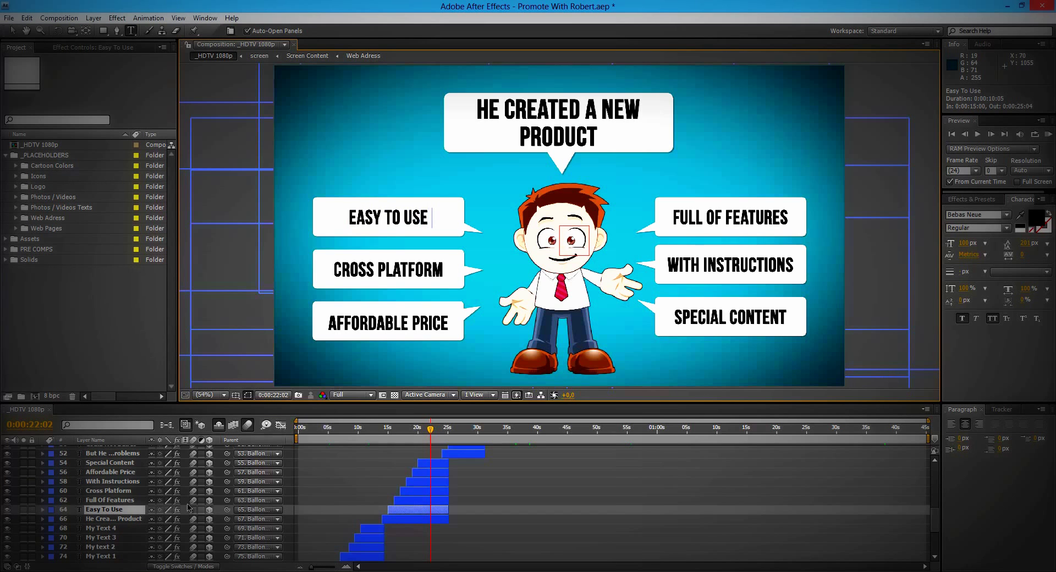
pyautogui.hotkey('ctrl', 'a')
pyautogui.write('CHANGE HERE!!!')
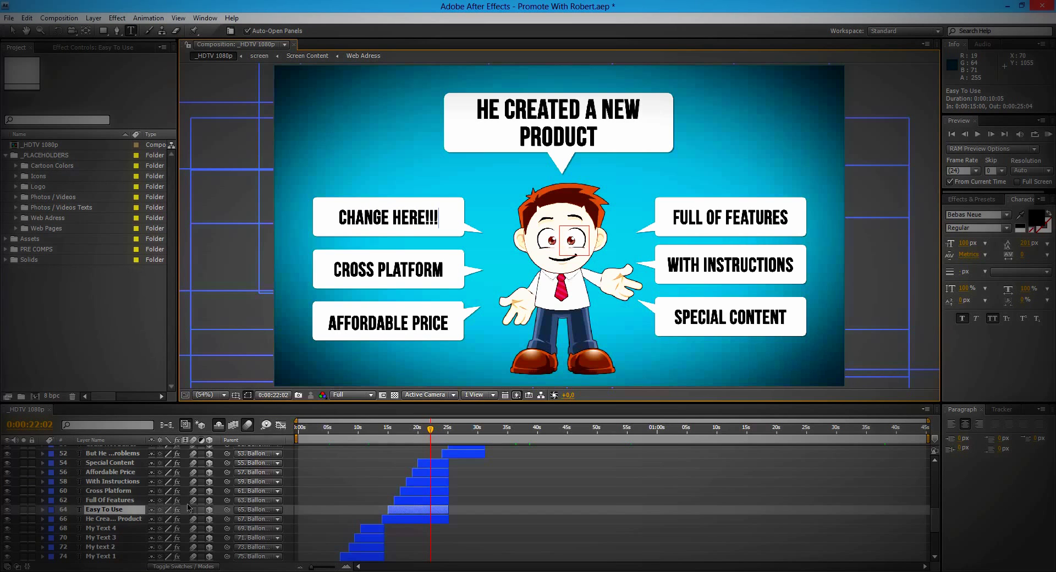
pyautogui.click(94, 500)
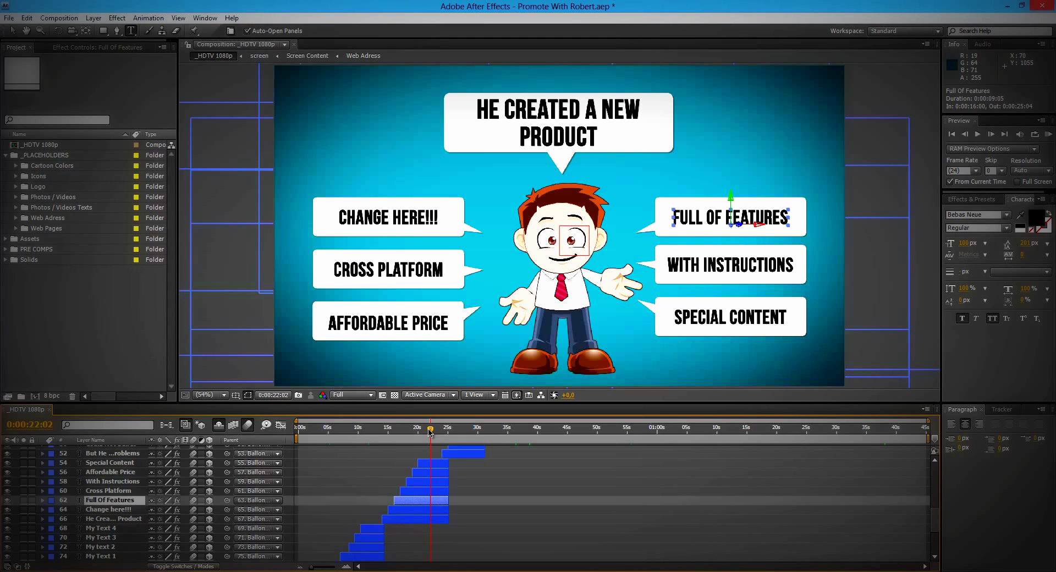
# At 0:01:33:02 in the contact scene, replace the placeholder text of the Telephone Number layer with a sample phone number
pyautogui.moveTo(430, 432); pyautogui.dragTo(748, 432)
pyautogui.moveTo(778, 432); pyautogui.dragTo(855, 431)
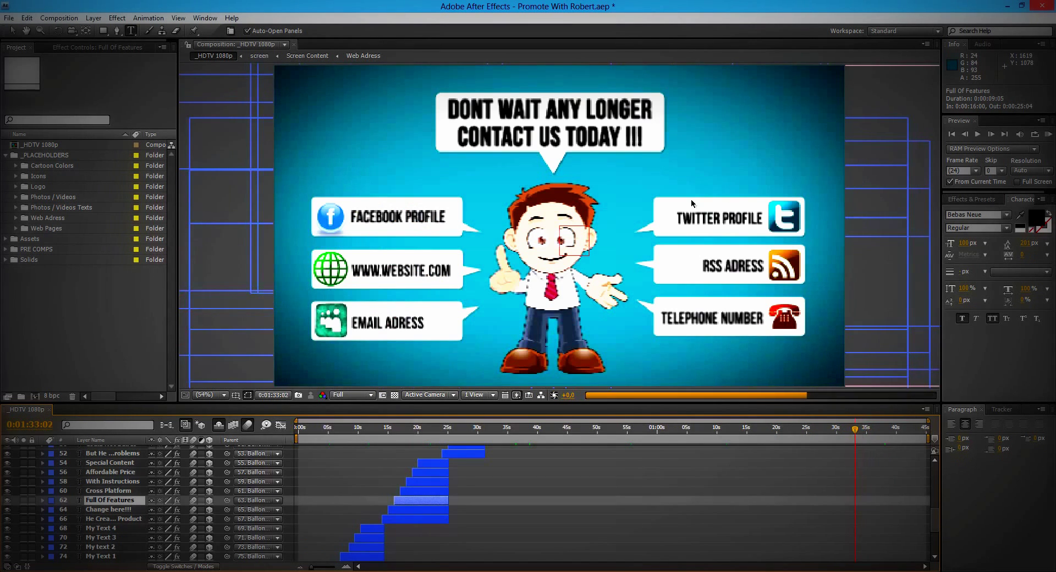
pyautogui.scroll(5, 115, 499)
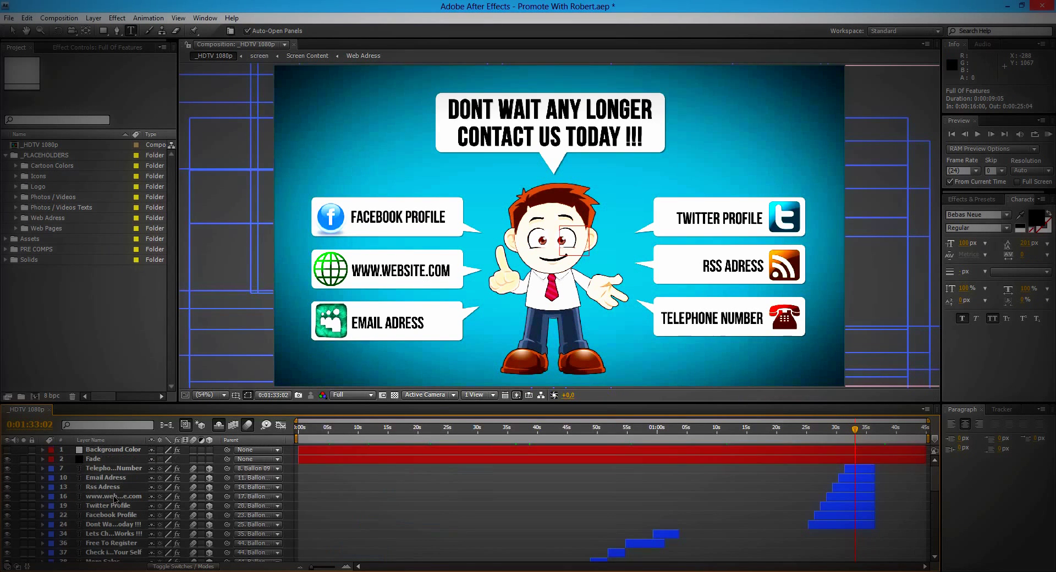
pyautogui.click(114, 469)
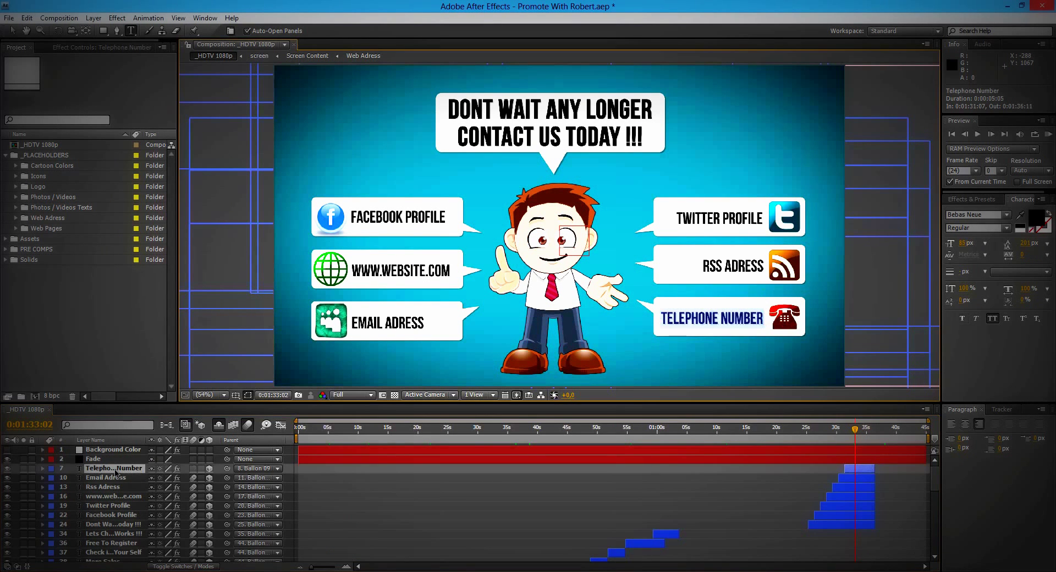
pyautogui.press('Right')
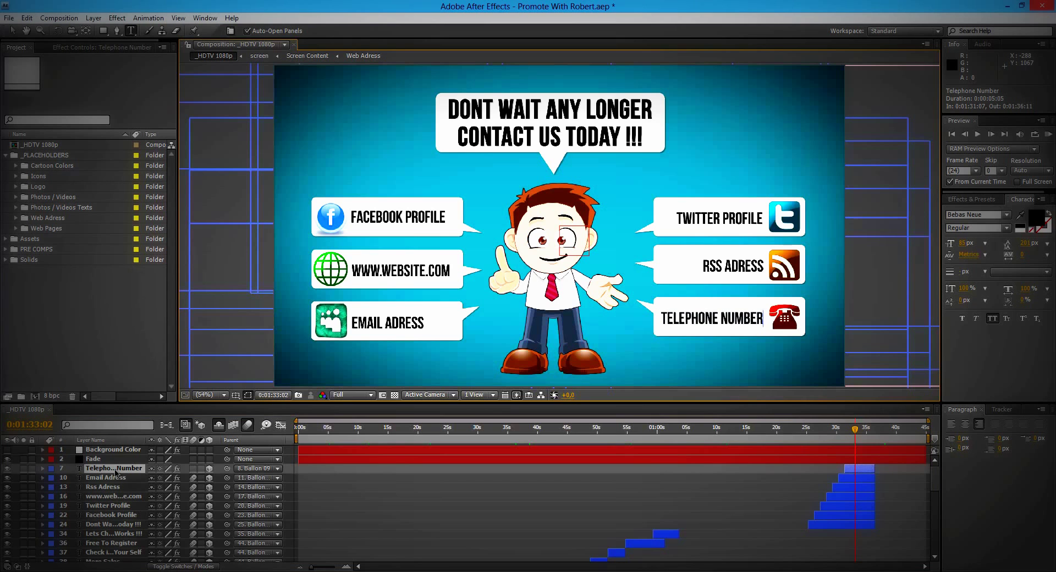
pyautogui.hotkey('ctrl', 'a')
pyautogui.write('000')
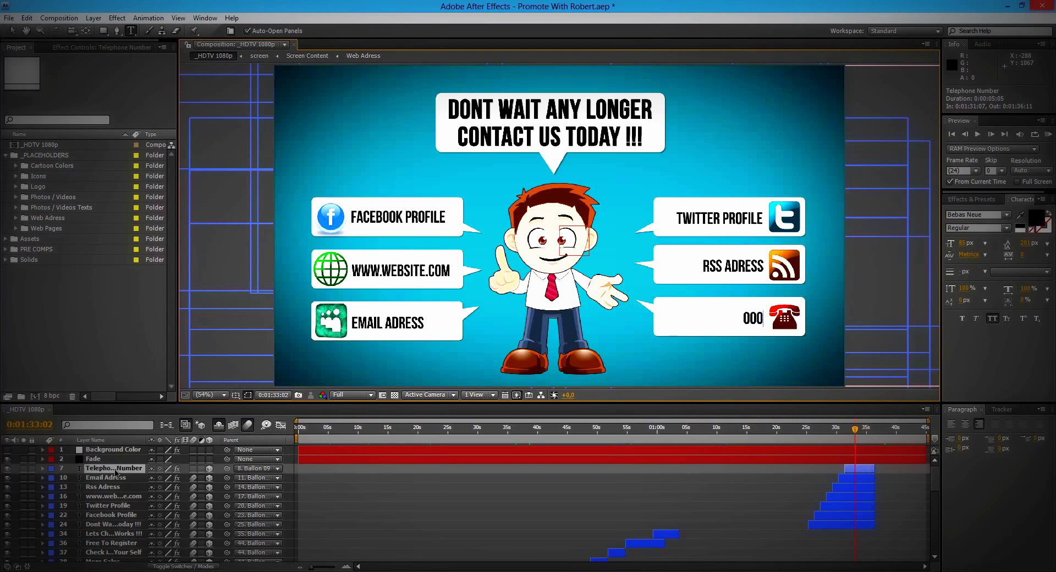
pyautogui.write('-')
pyautogui.write('123-456')
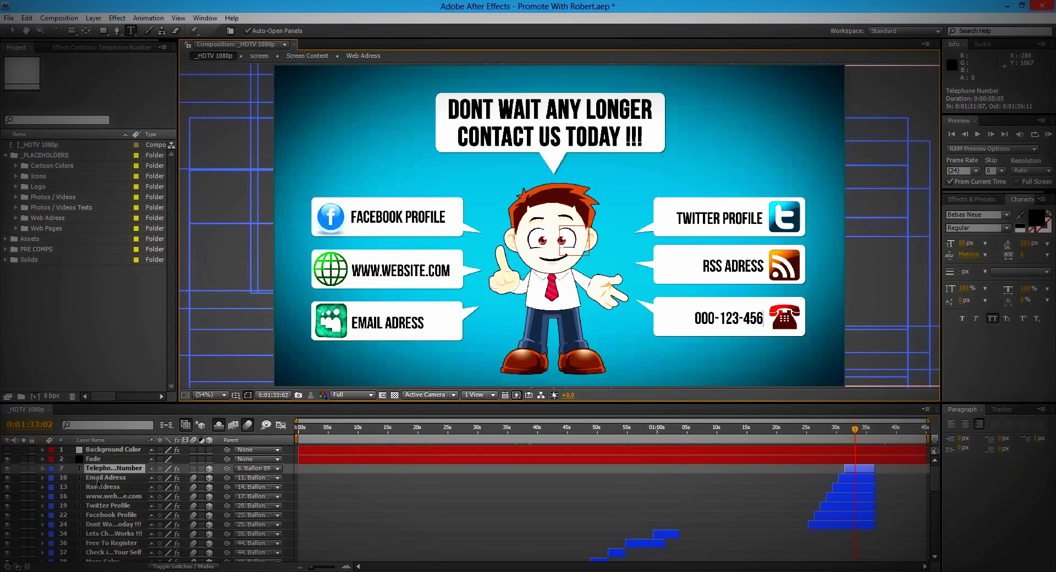
pyautogui.click(99, 483)
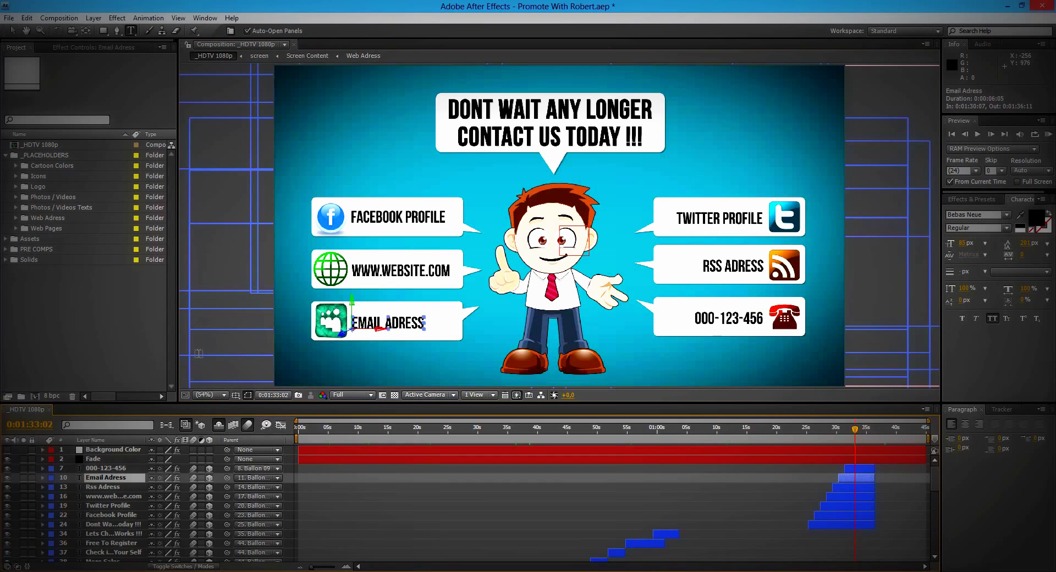